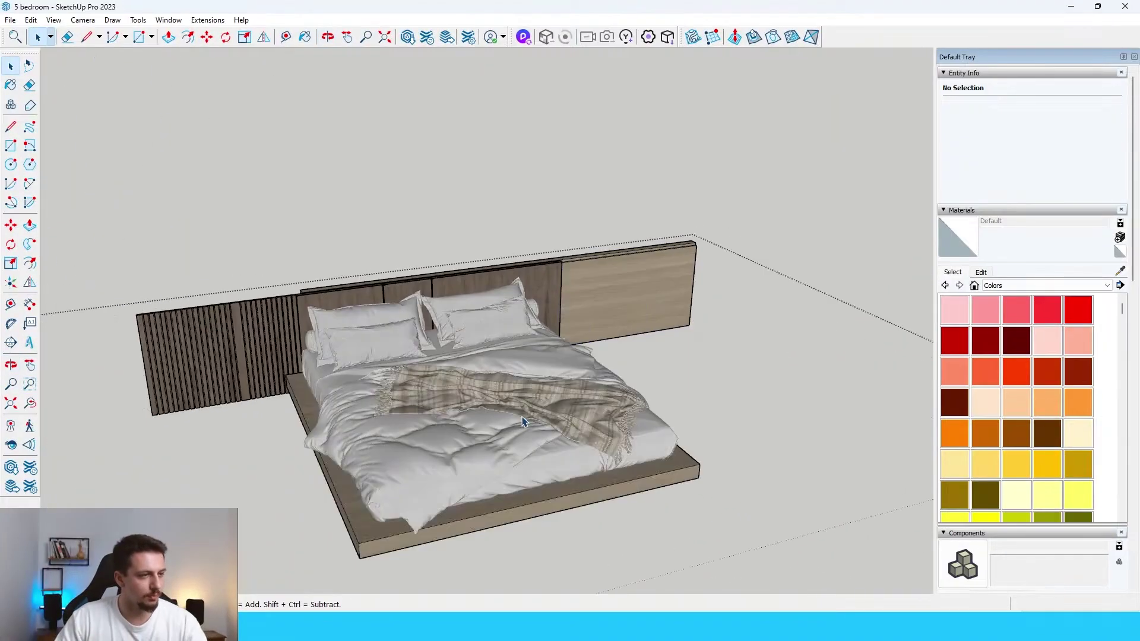
- Move the bed group, including its platform and bedding, a short distance sideways along the headboard
click(448, 350)
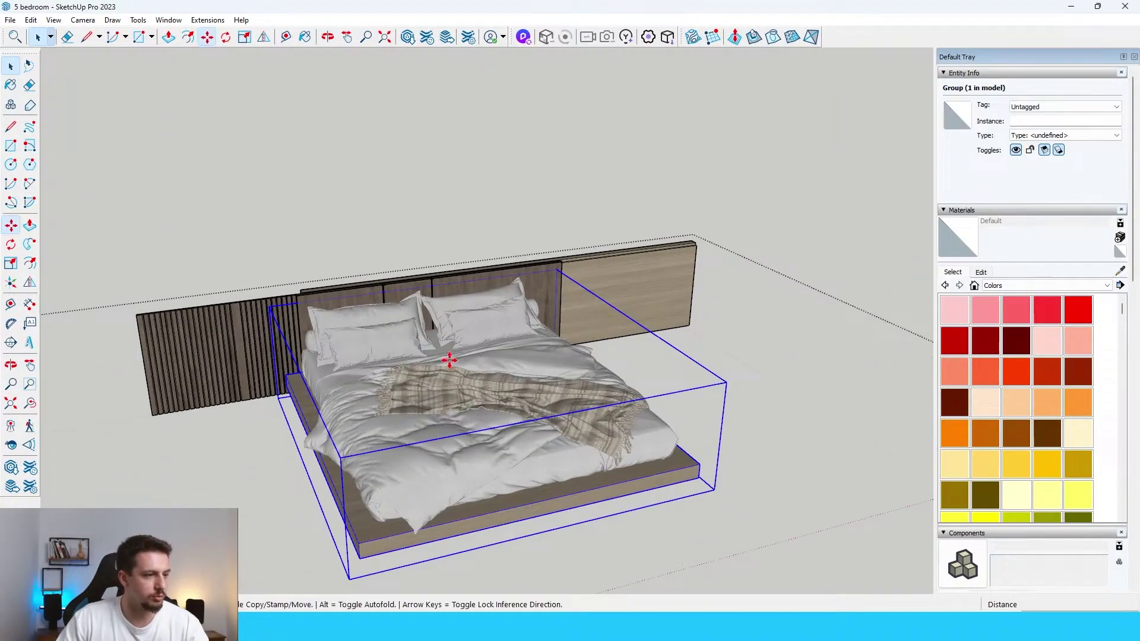
click(450, 360)
click(470, 355)
key(space)
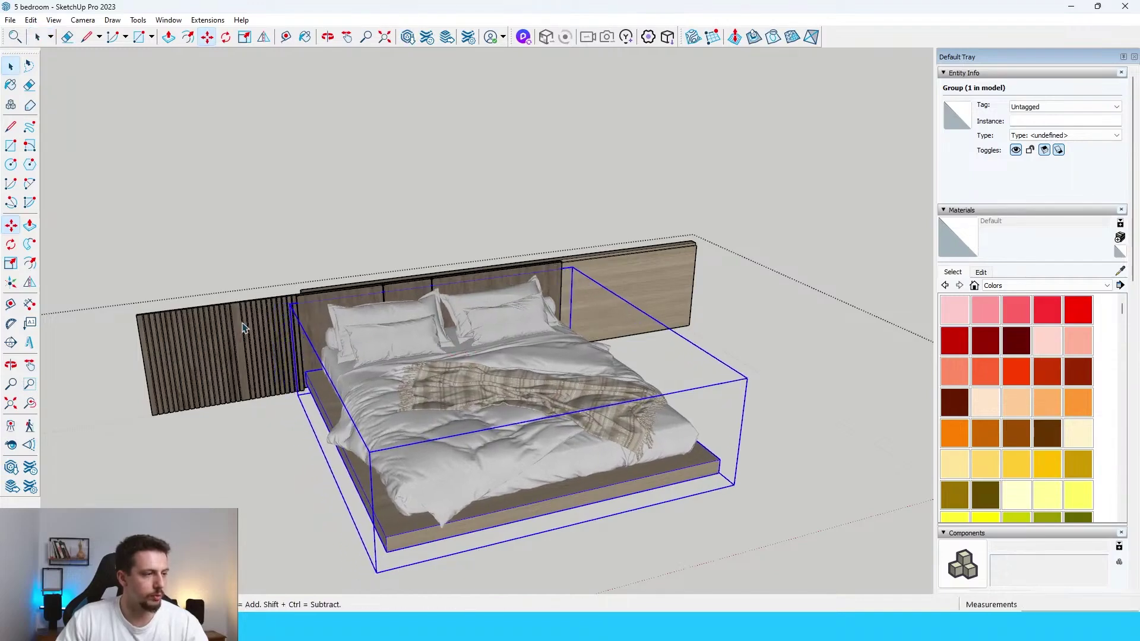
- Delete the slatted panel and shorten the wooden backing panel at both ends to the edges of the central headboard
click(243, 327)
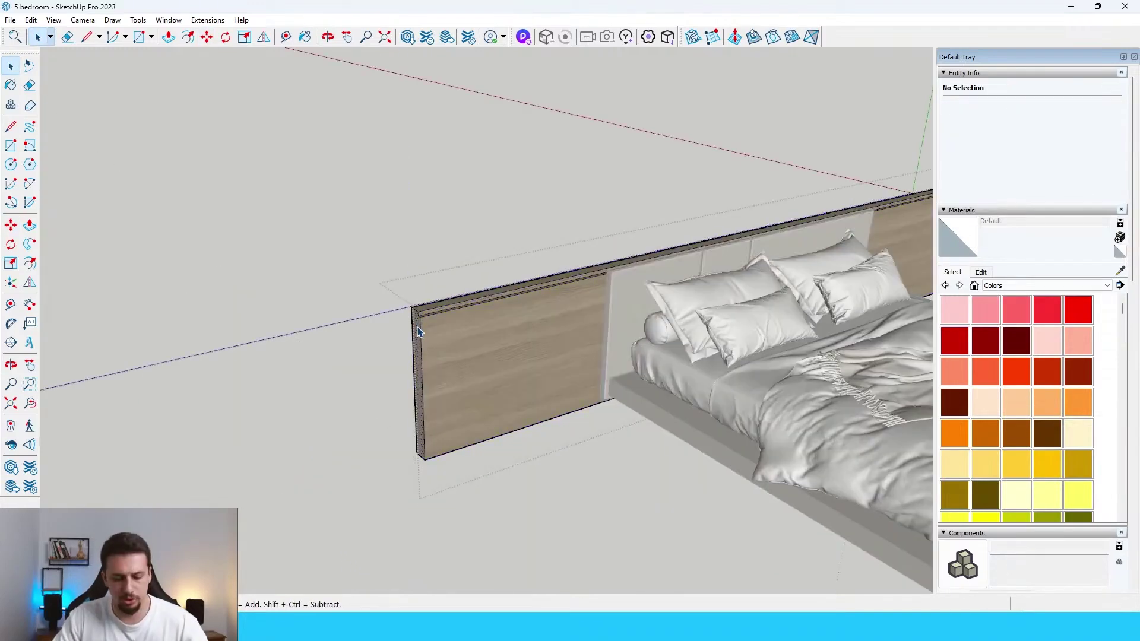
key(p)
click(417, 332)
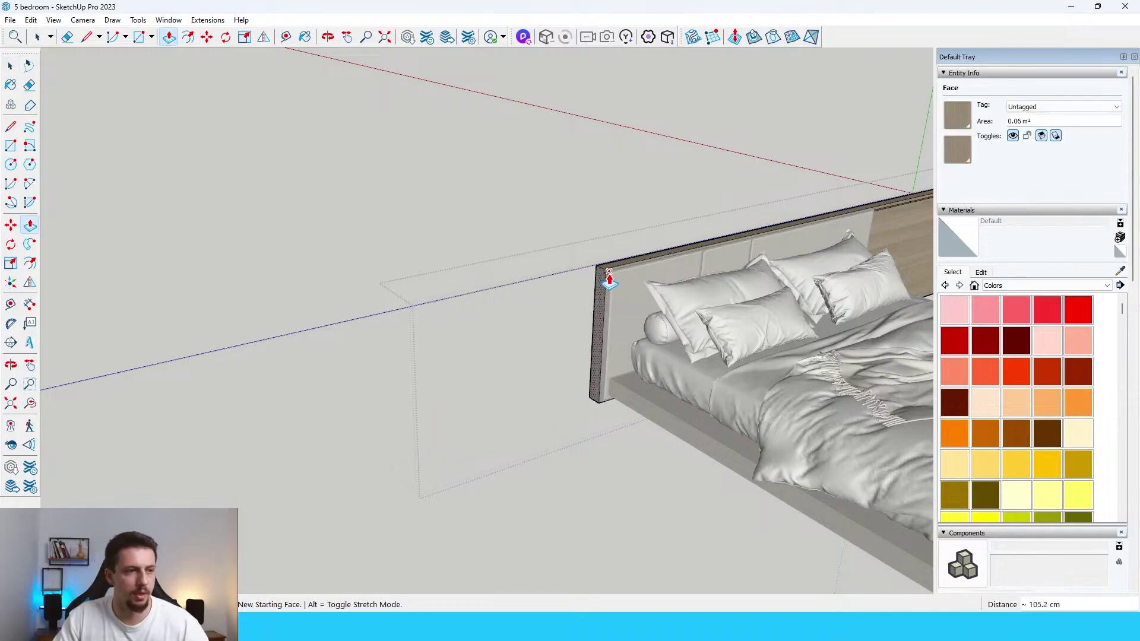
click(611, 279)
key(space)
middle_drag(612, 279, 618, 384)
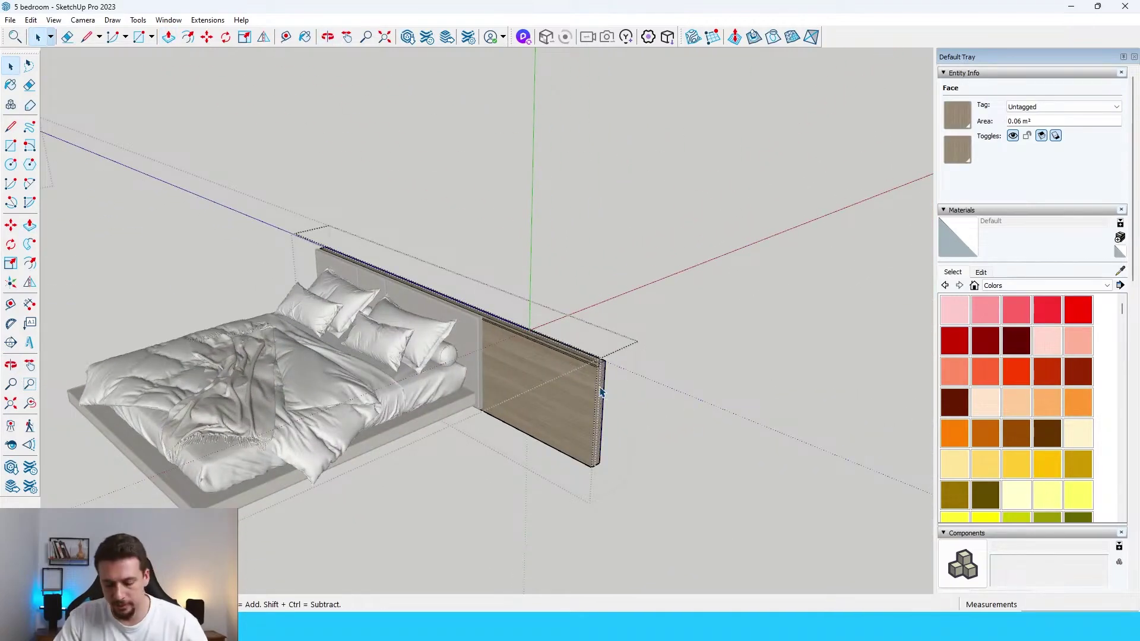
key(p)
click(601, 392)
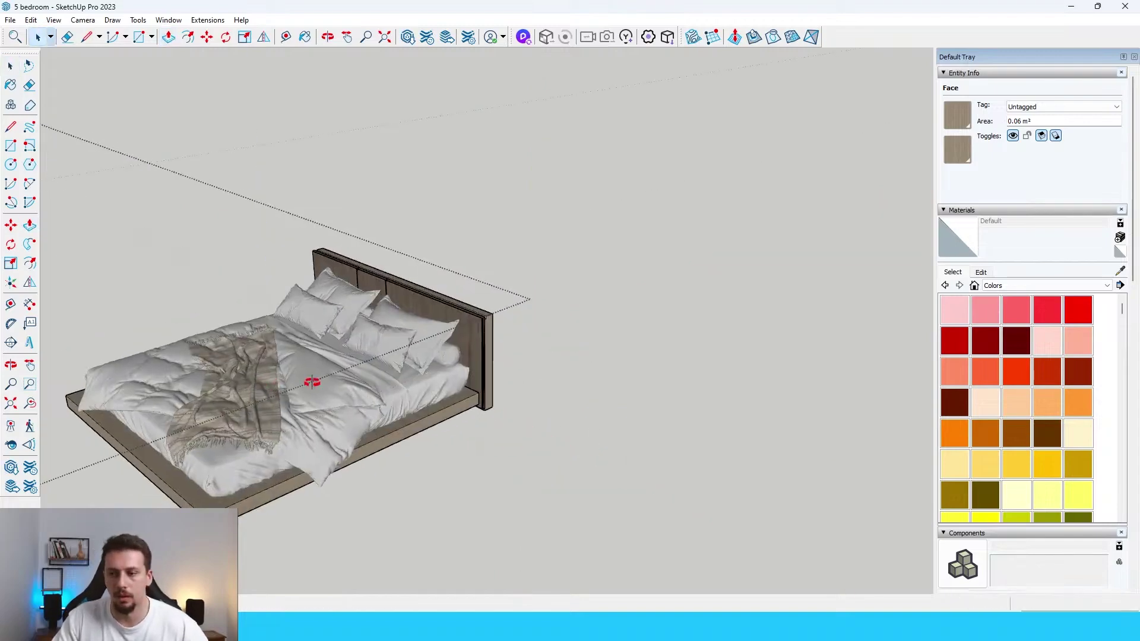
- Draw a narrow rectangle on the ground directly behind the headboard and extrude it upward into a tall wall
middle_drag(311, 382, 497, 419)
scroll(497, 419, up, 1)
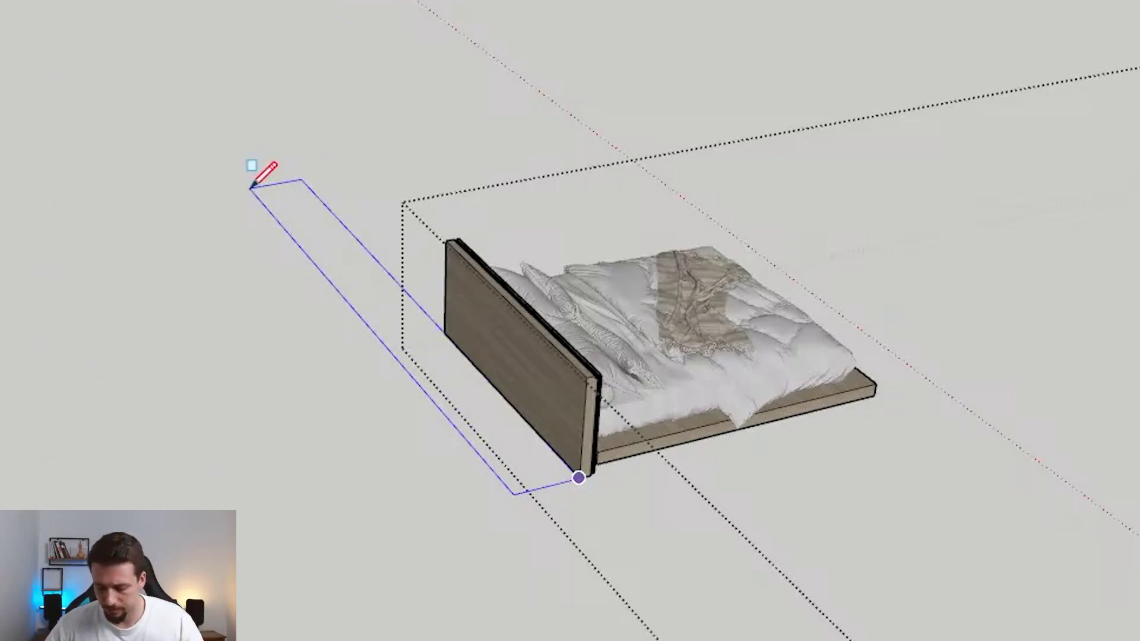
key(Return)
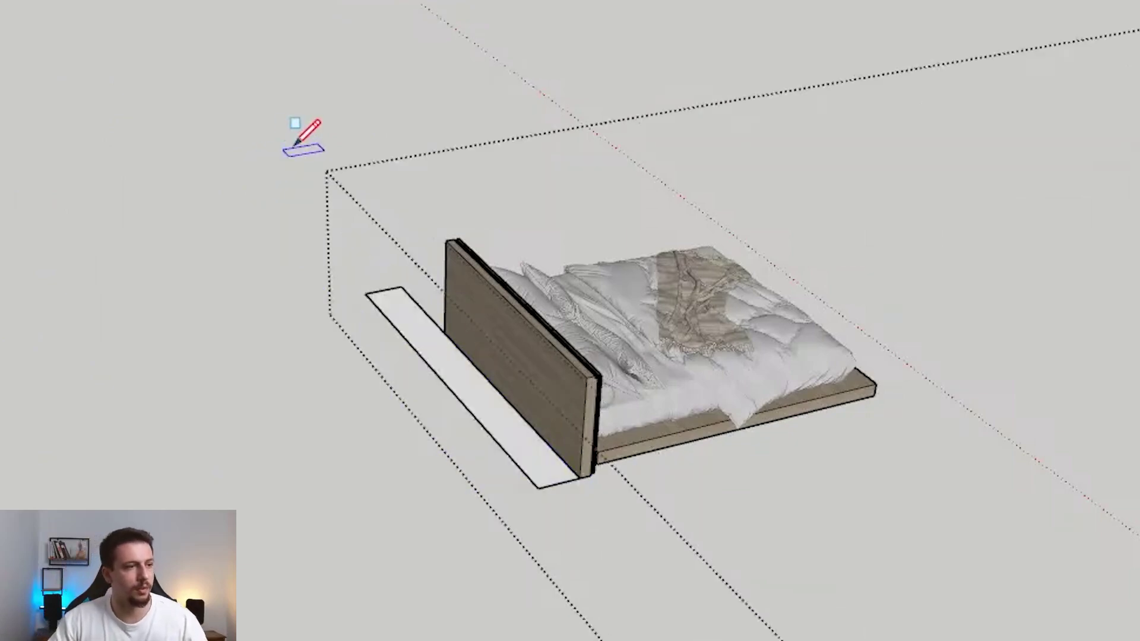
middle_drag(296, 146, 59, 259)
key(space)
middle_drag(514, 522, 529, 521)
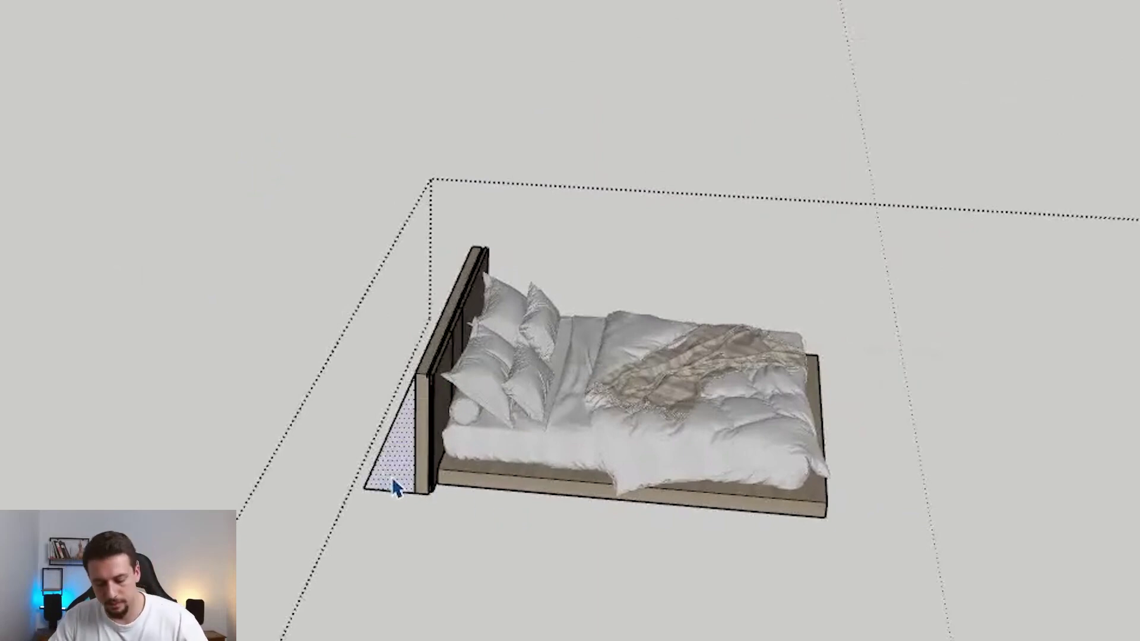
key(p)
click(397, 488)
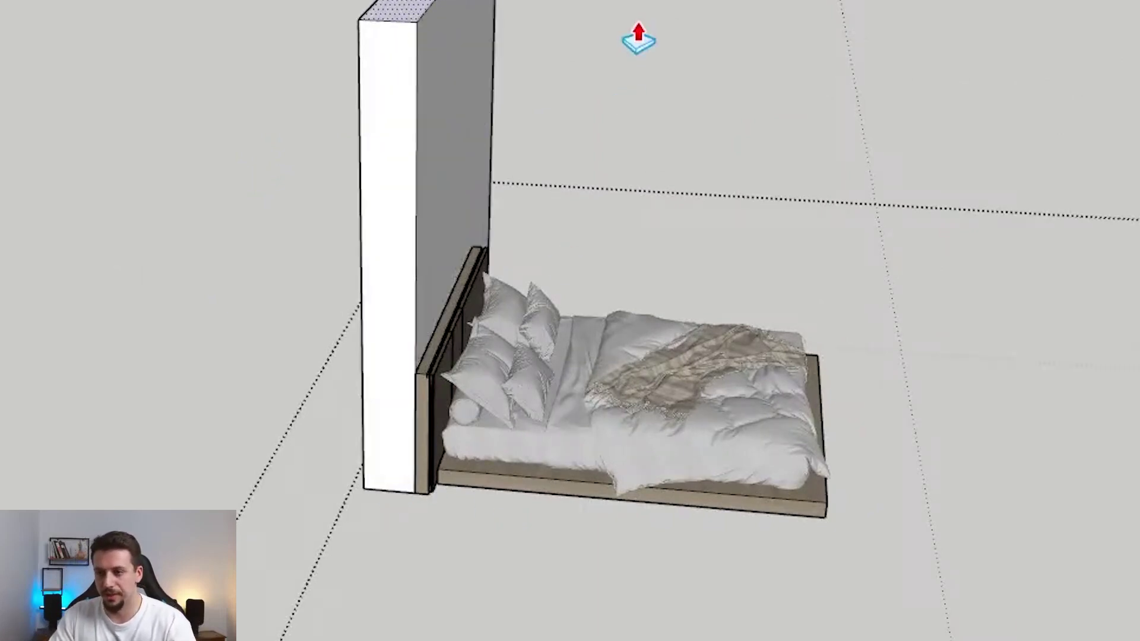
- Add a rectangle about 10 by 107.5 cm to the bed-facing front half of the side wall footprint and merge both into one stepped face
scroll(638, 261, down, 3)
mouse_move(638, 261)
middle_down()
mouse_move(186, 216)
mouse_move(827, 503)
middle_up()
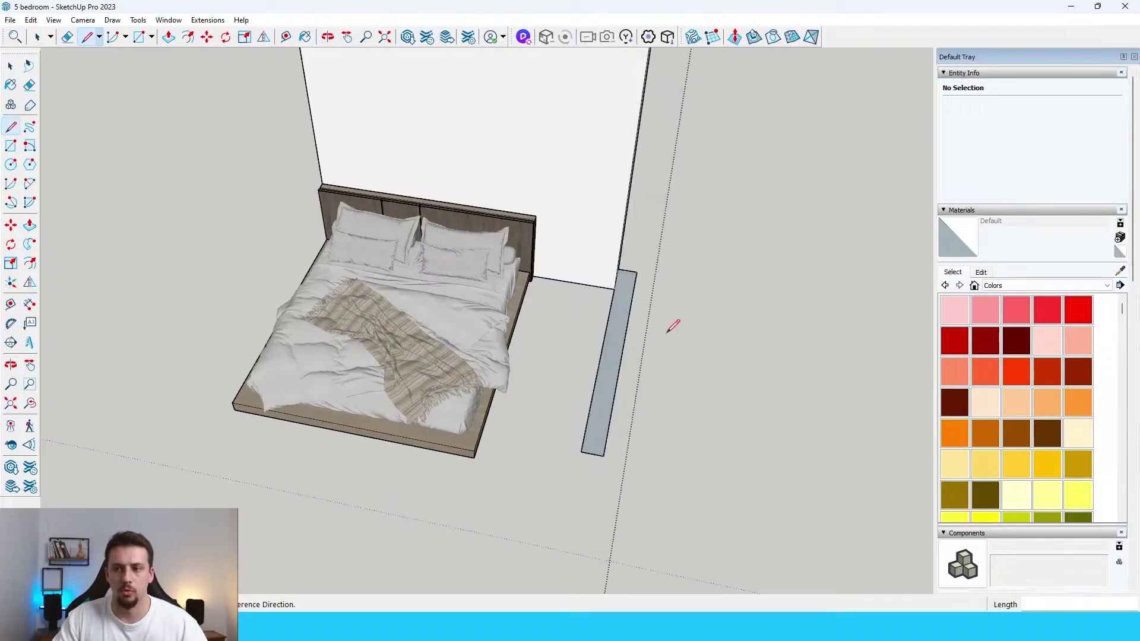
scroll(653, 279, up, 3)
key(e)
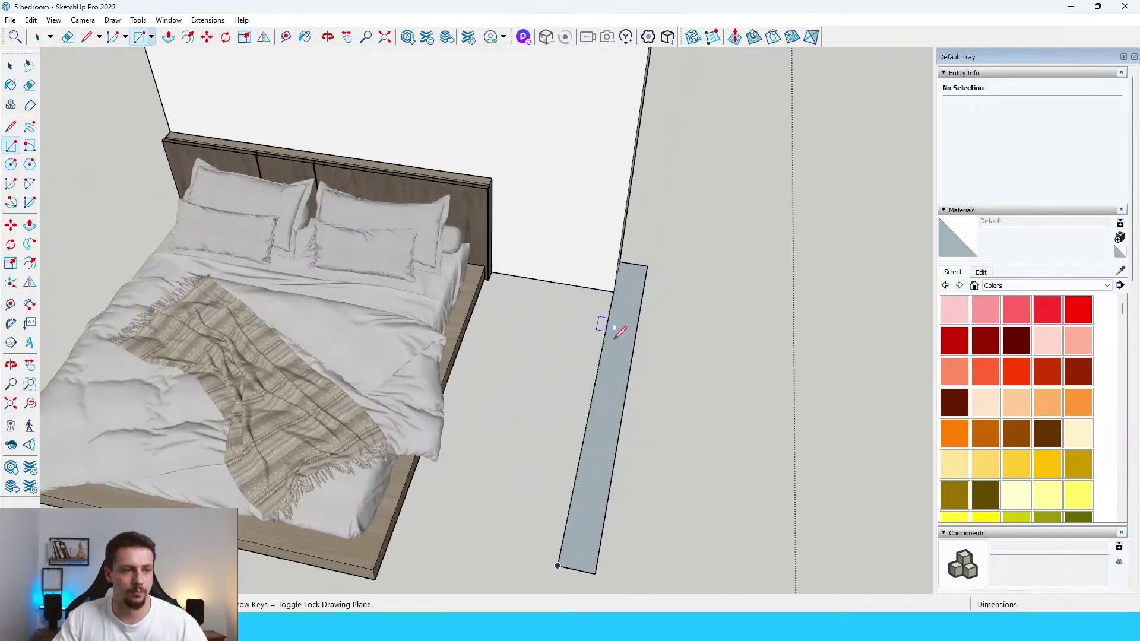
click(592, 399)
scroll(579, 432, down, 2)
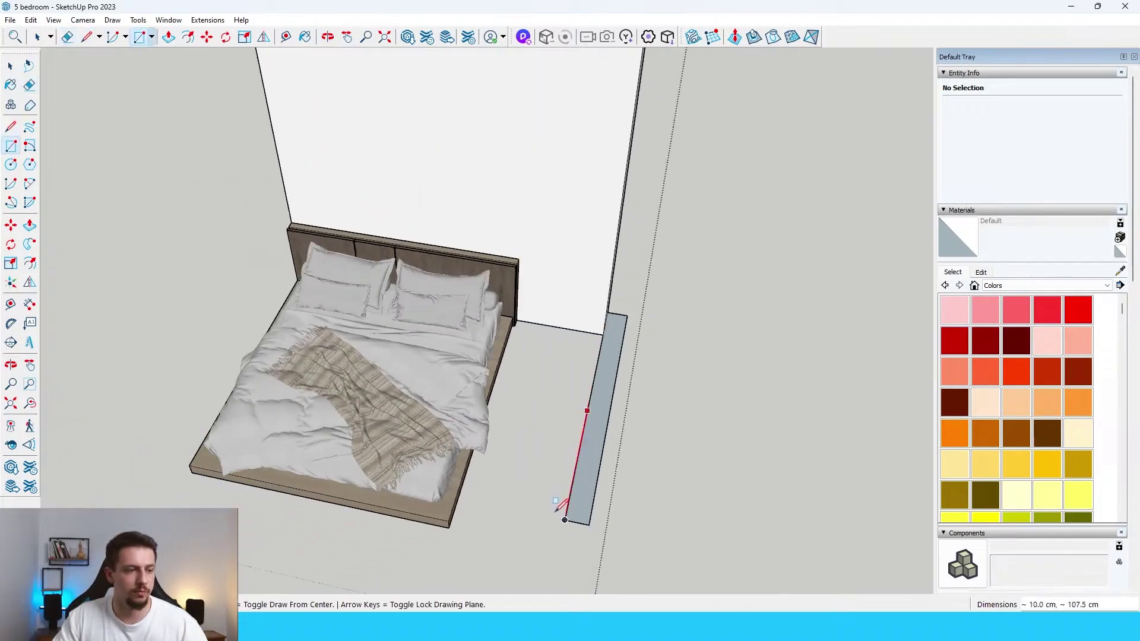
click(562, 510)
scroll(562, 509, up, 3)
key(space)
click(585, 505)
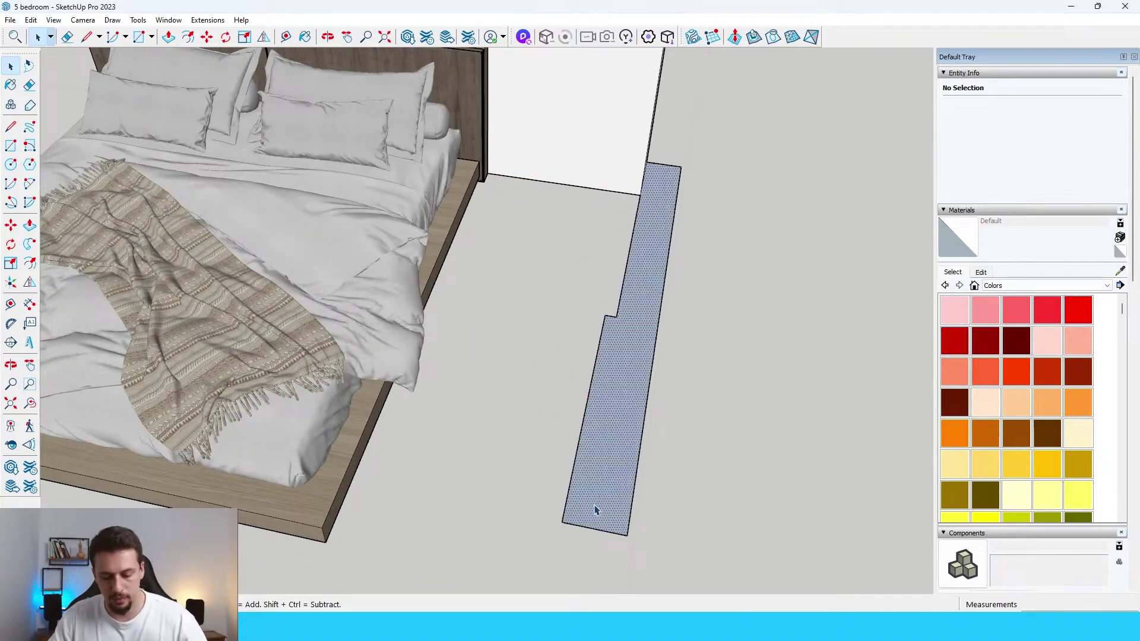
- Extrude the stepped side wall footprint up to the top of the wall behind the headboard
key(p)
scroll(733, 351, down, 5)
middle_drag(772, 364, 746, 265)
click(747, 266)
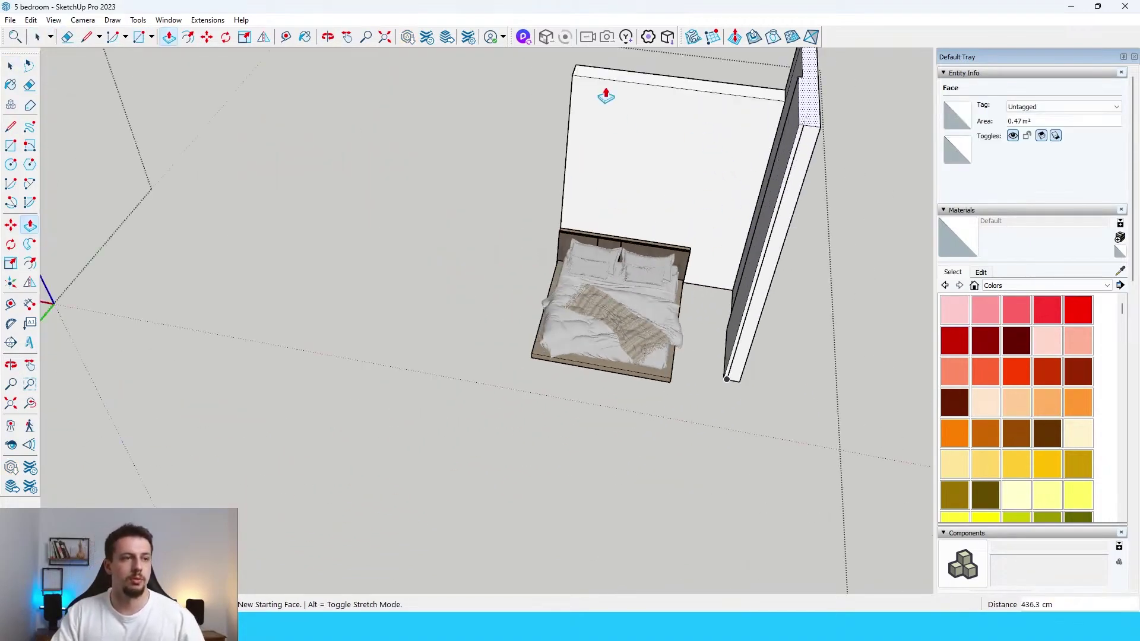
click(582, 72)
middle_drag(653, 237, 794, 165)
key(space)
click(815, 173)
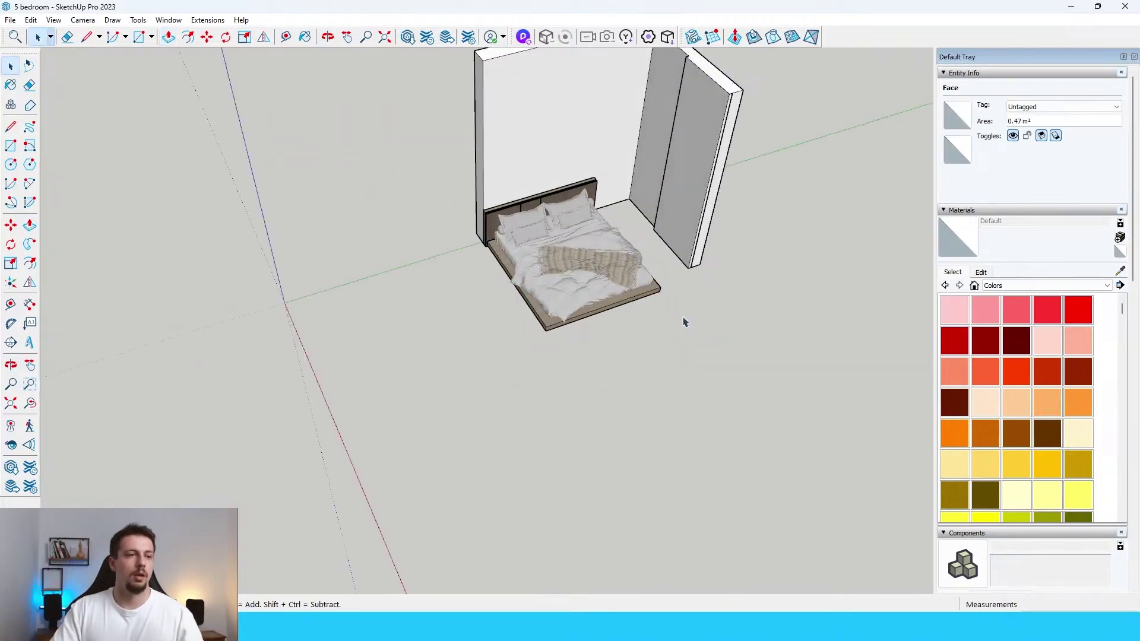
- Draw a full-height strip at the free end of the far wall's inner face and pull it out into a return wall
middle_drag(683, 318, 796, 251)
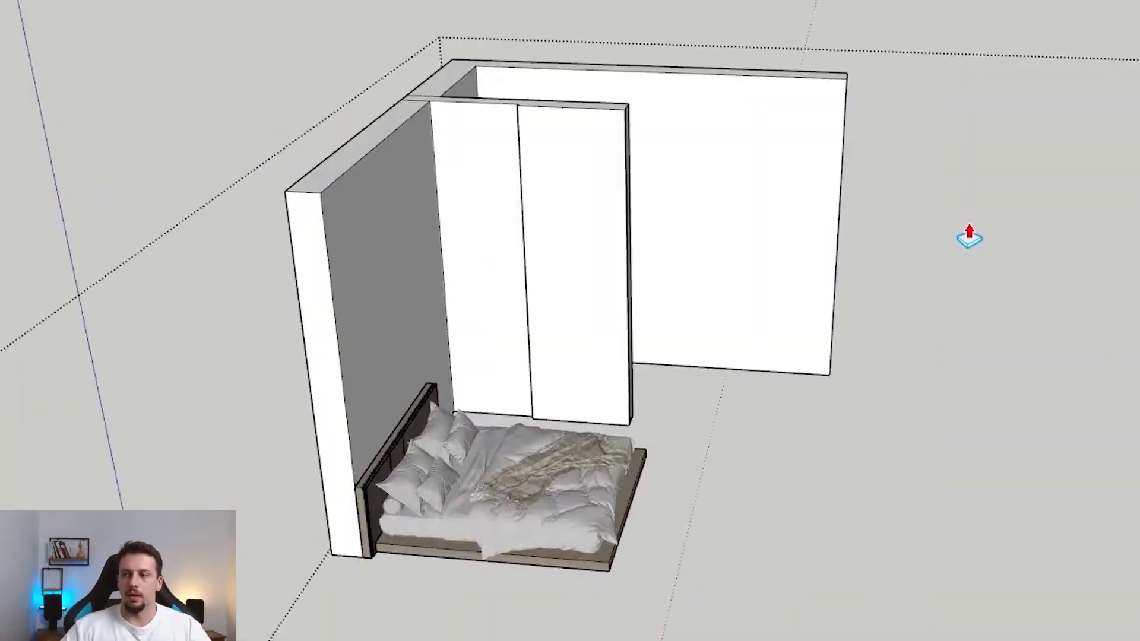
scroll(988, 186, down, 2)
key(e)
scroll(861, 76, up, 4)
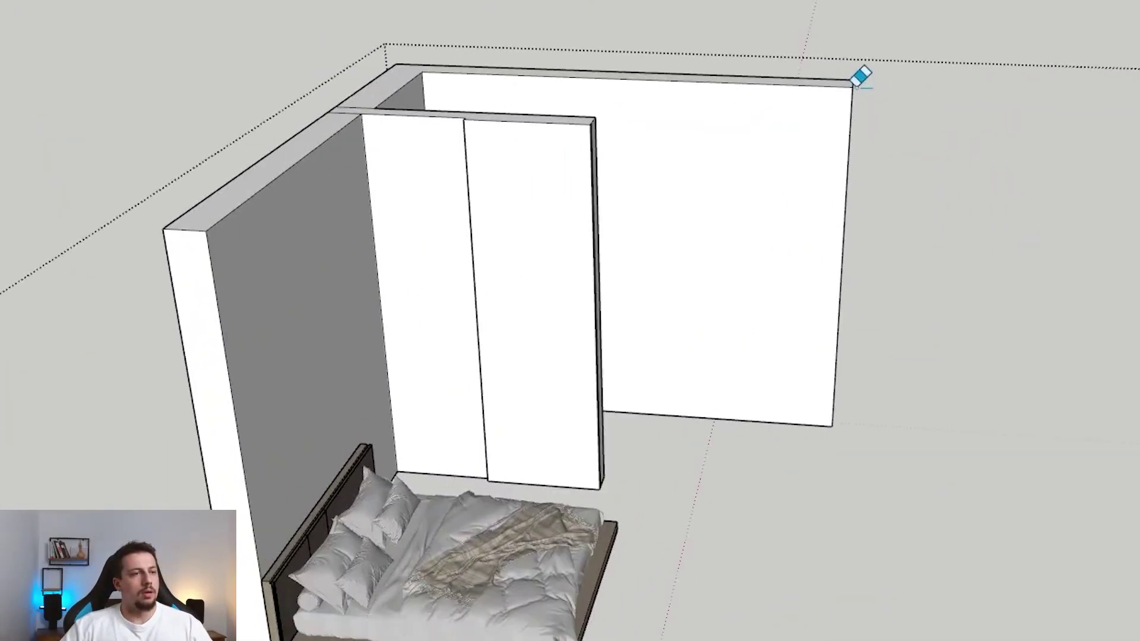
scroll(810, 410, up, 4)
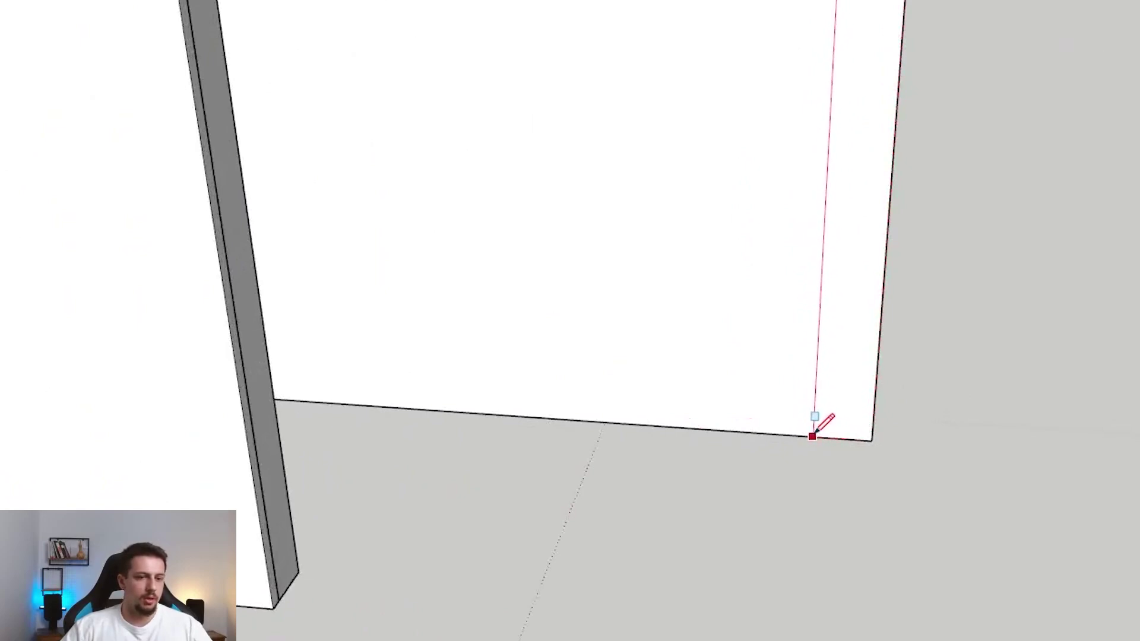
click(813, 437)
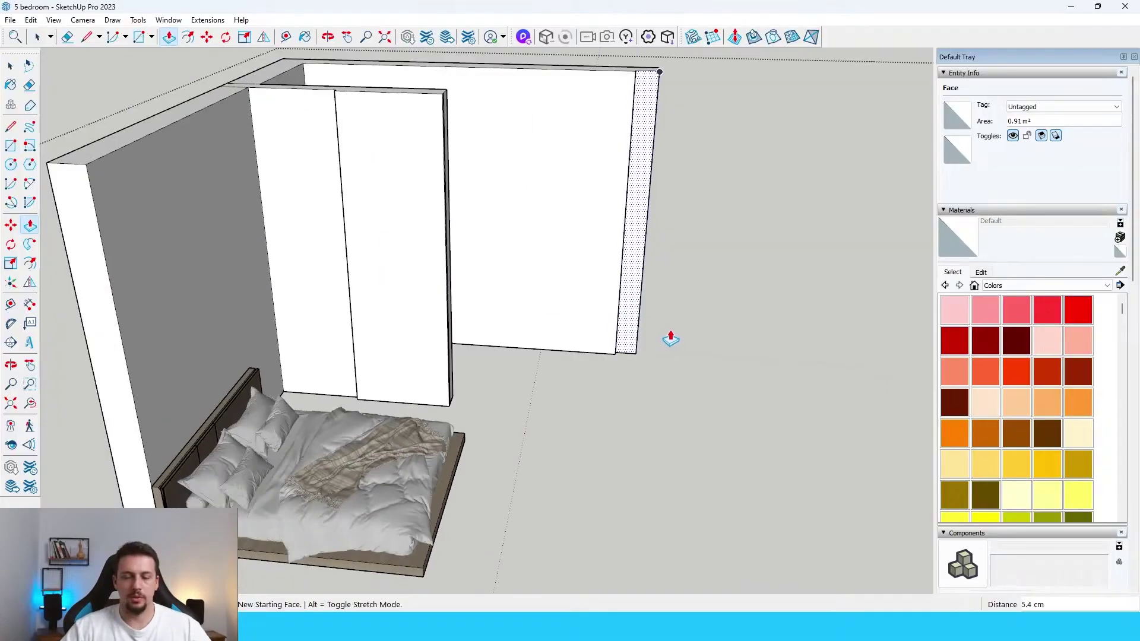
scroll(669, 337, down, 4)
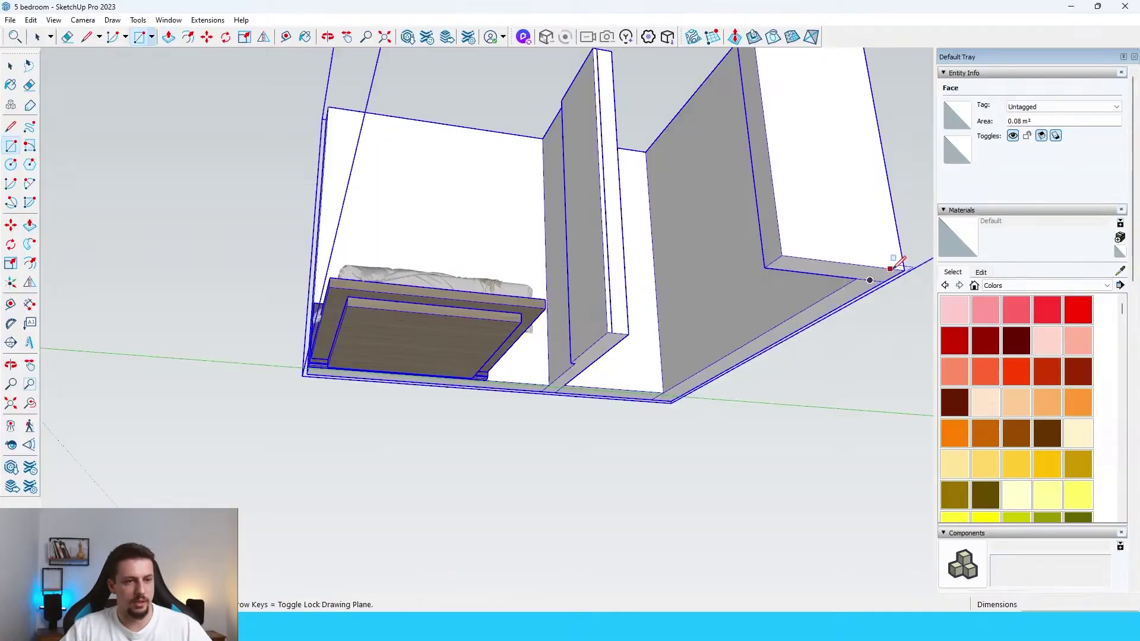
- Draw a rectangle on the underside of the far wall and extrude it downward as the start of the floor slab
key(Escape)
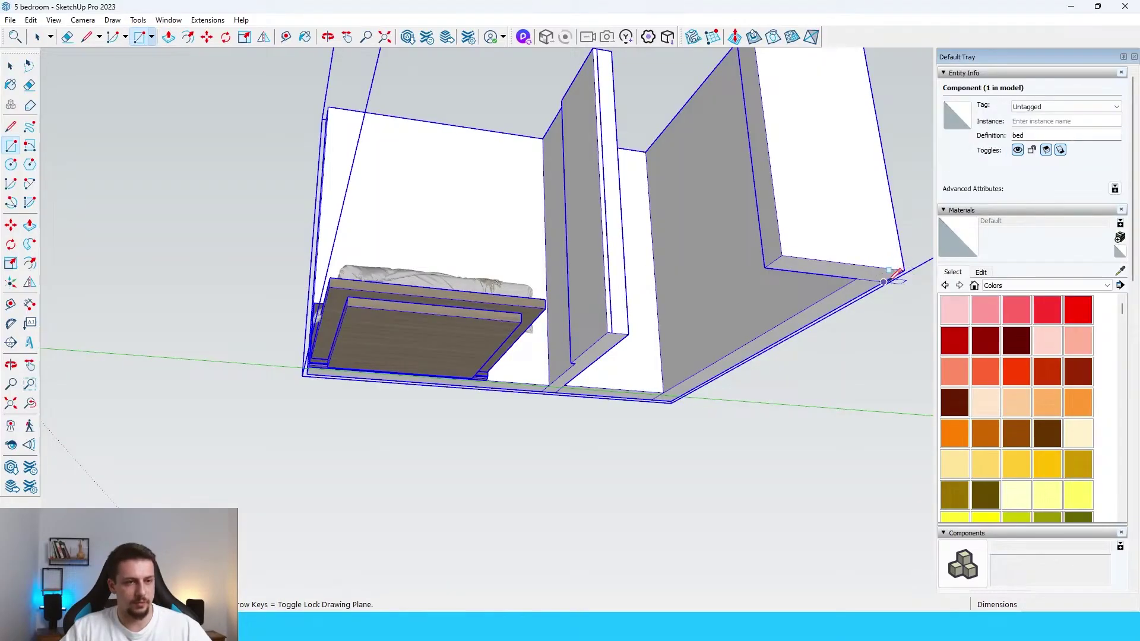
click(655, 393)
key(p)
click(732, 368)
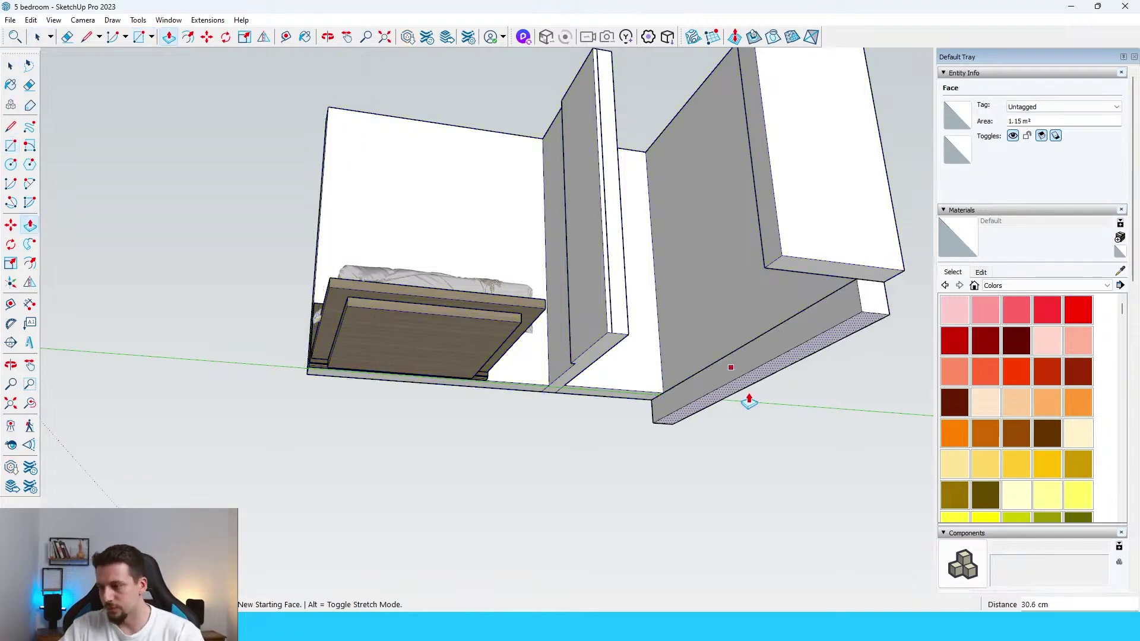
key(Return)
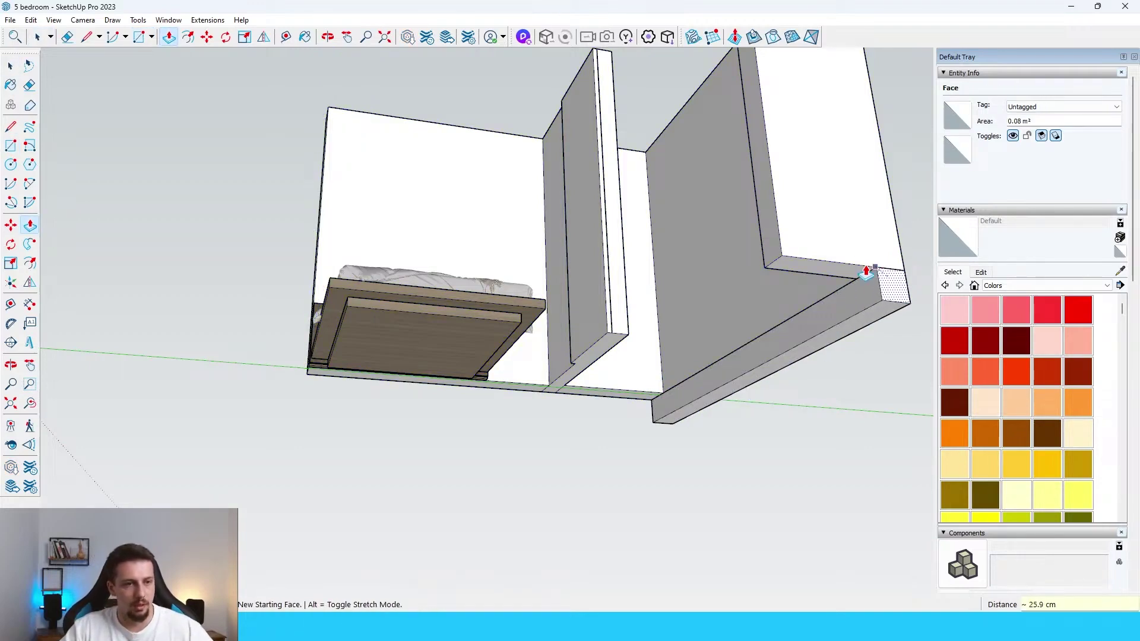
- Extend the slab's end to the return wall's outer edge and stretch its side across the room to form a floor reaching past the bed
click(822, 266)
click(830, 311)
middle_drag(665, 369, 870, 493)
scroll(871, 494, down, 6)
middle_drag(742, 416, 616, 499)
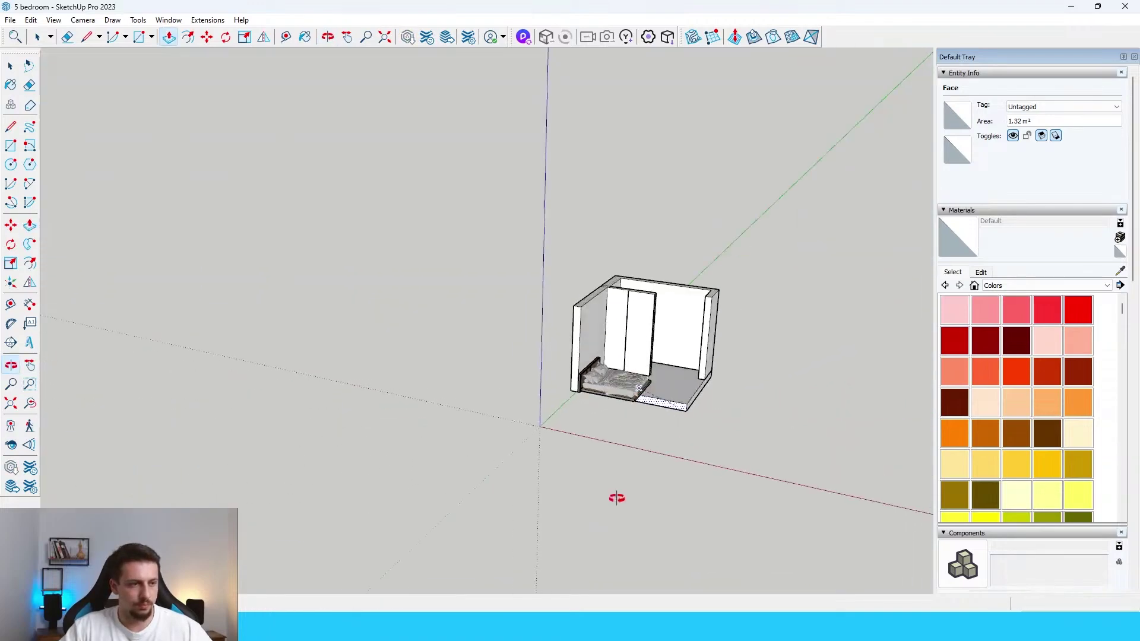
scroll(594, 443, up, 3)
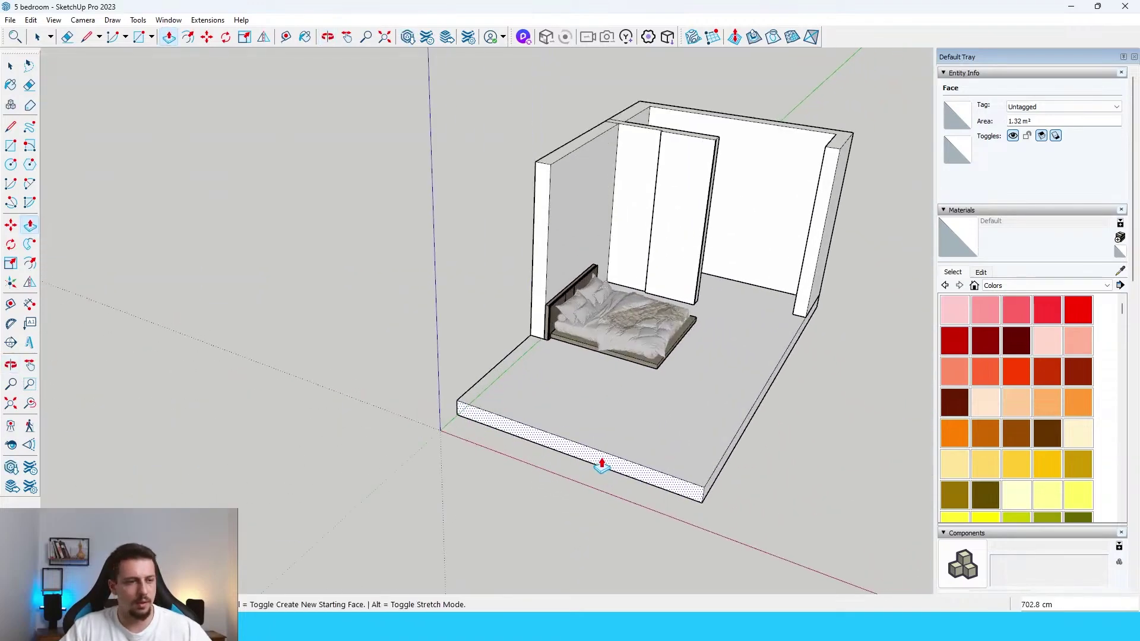
key(space)
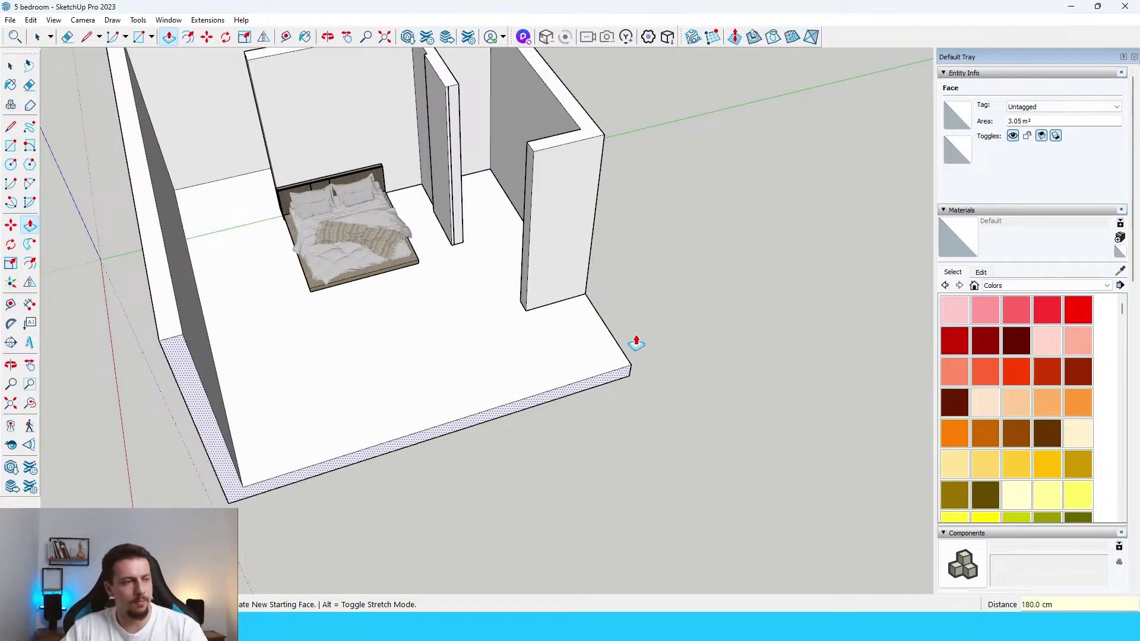
- Mark a floor rectangle from the return wall's corner to the opposite wall, and draw a 350 by 180 cm rectangle on that wall's end
middle_drag(636, 339, 234, 221)
key(space)
key(e)
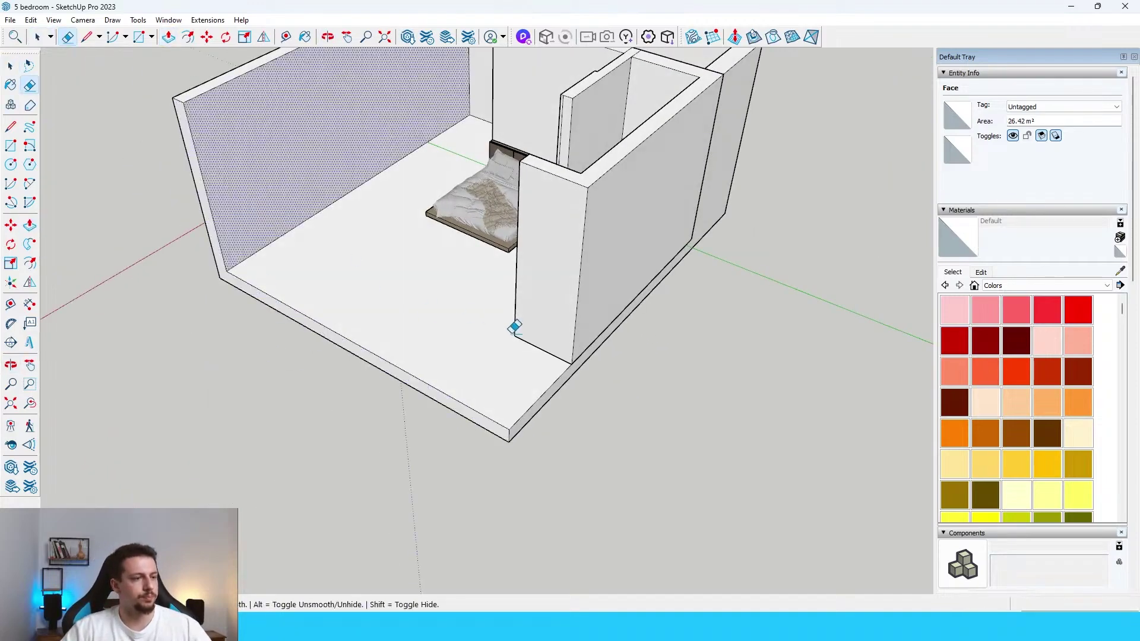
key(r)
click(572, 364)
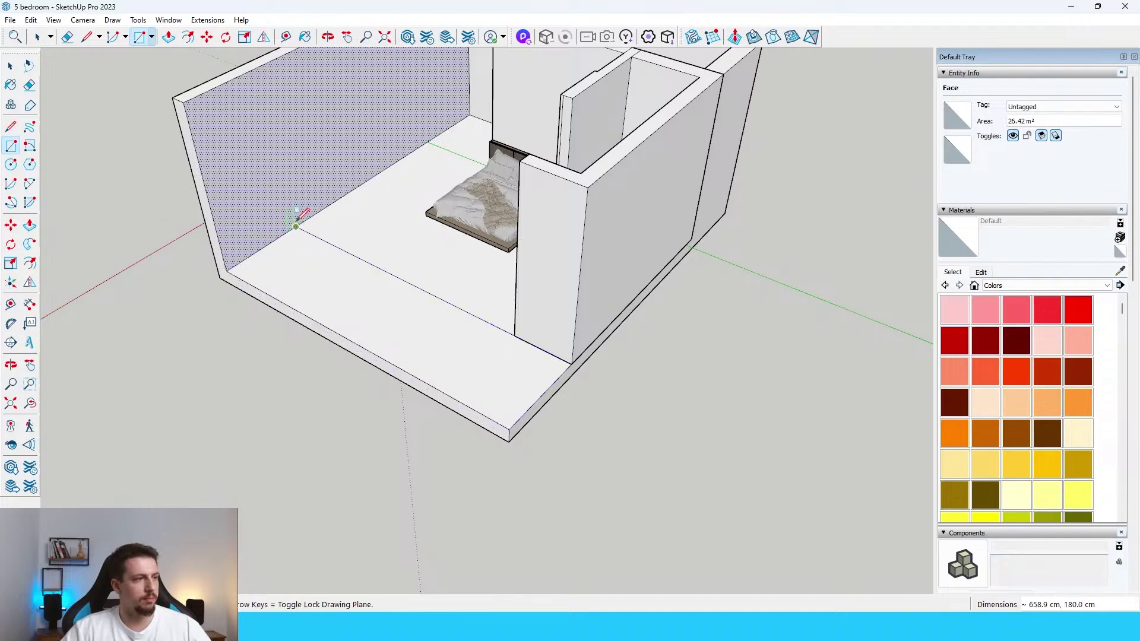
text(350,180)
key(Return)
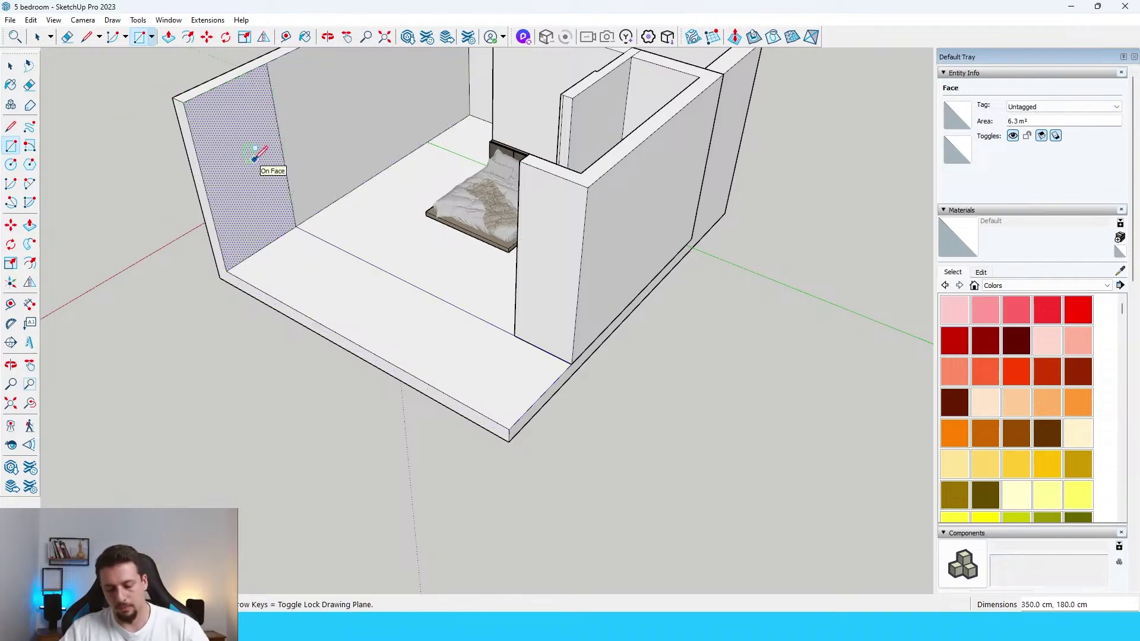
- Push the 350 by 180 cm end section through the wall's thickness to cut it away
key(p)
click(254, 159)
click(131, 142)
key(space)
middle_drag(386, 267, 776, 282)
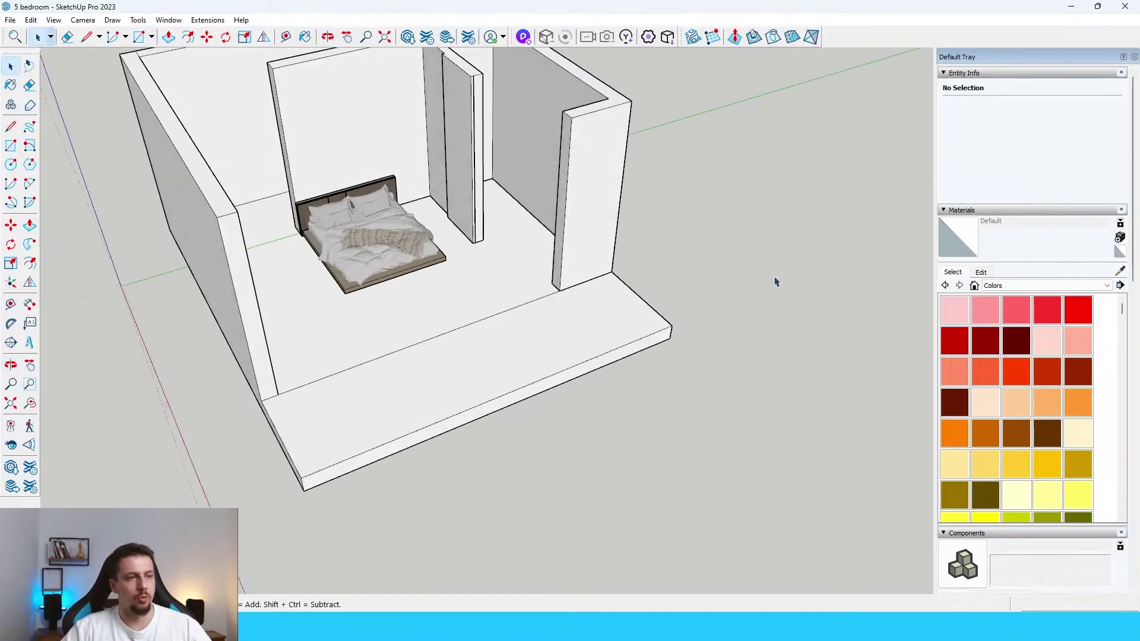
- Search 3D Warehouse for "double window" and load the Window_Double_Leaf model into the wall opening, beside the return wall
text(ble window)
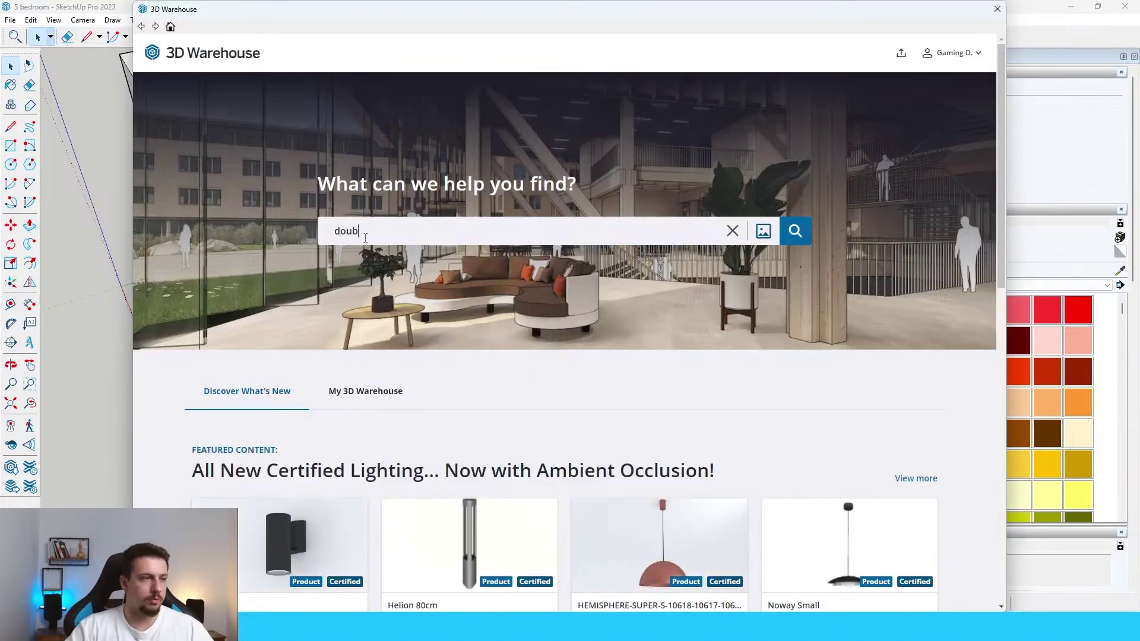
key(Return)
scroll(574, 374, down, 10)
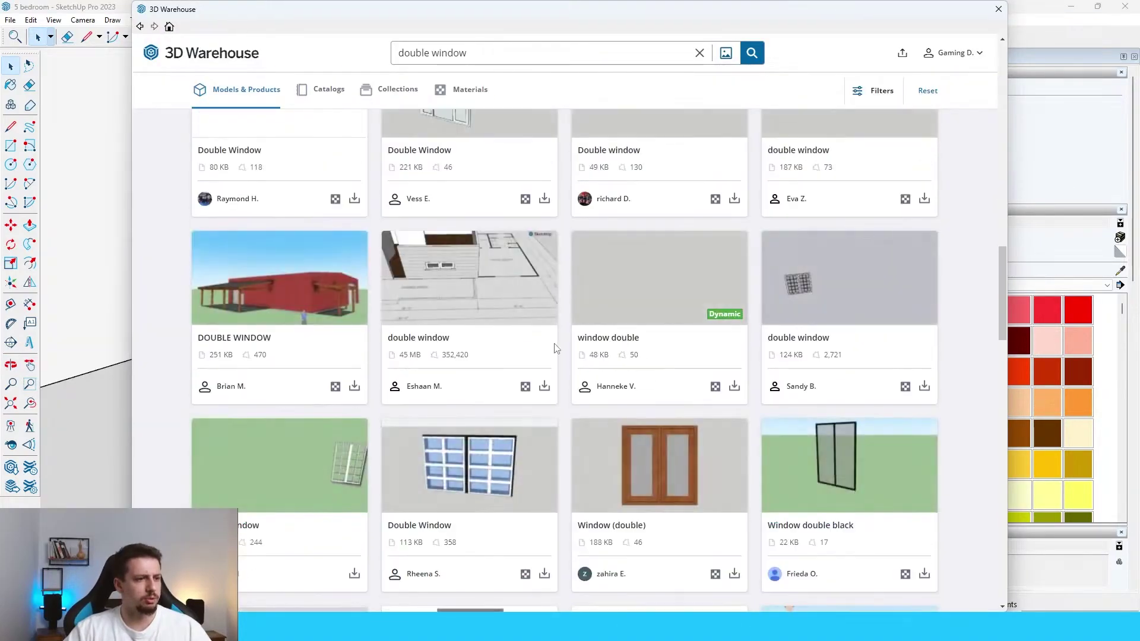
scroll(575, 374, down, 3)
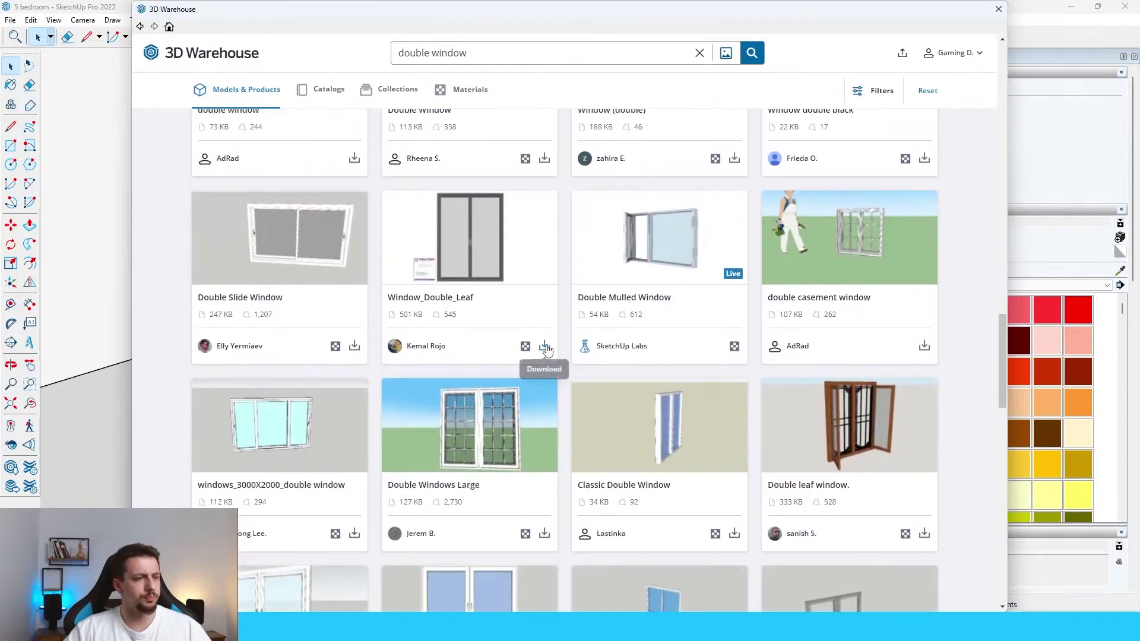
click(545, 347)
click(535, 330)
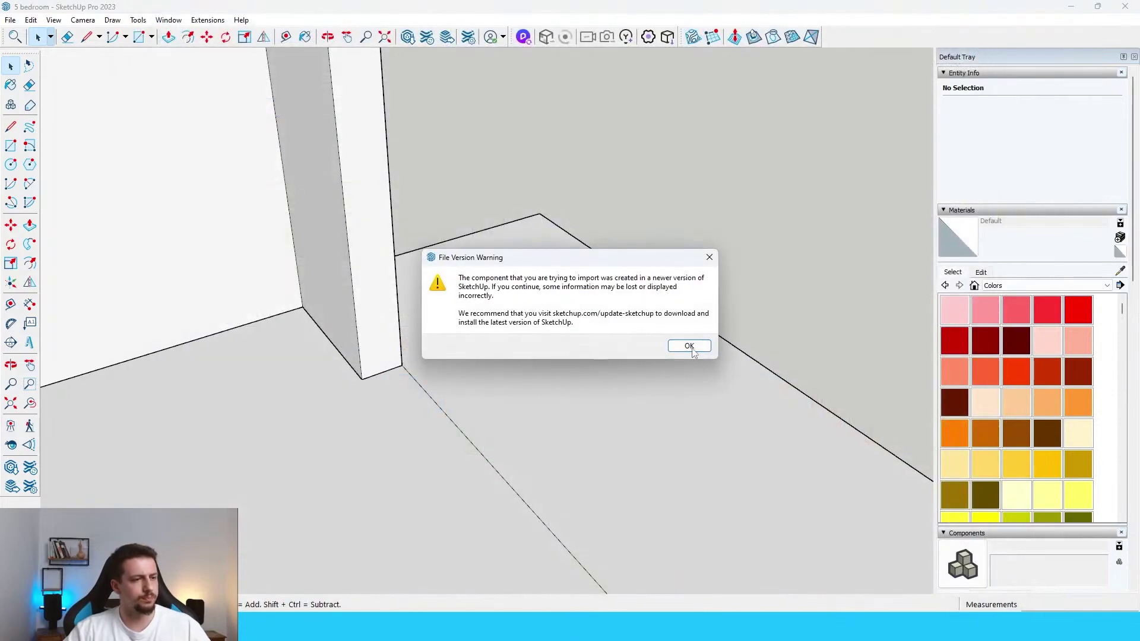
click(689, 346)
click(397, 412)
- Scale the double window up by about 1.5 from its corner inside the opening
scroll(354, 389, up, 3)
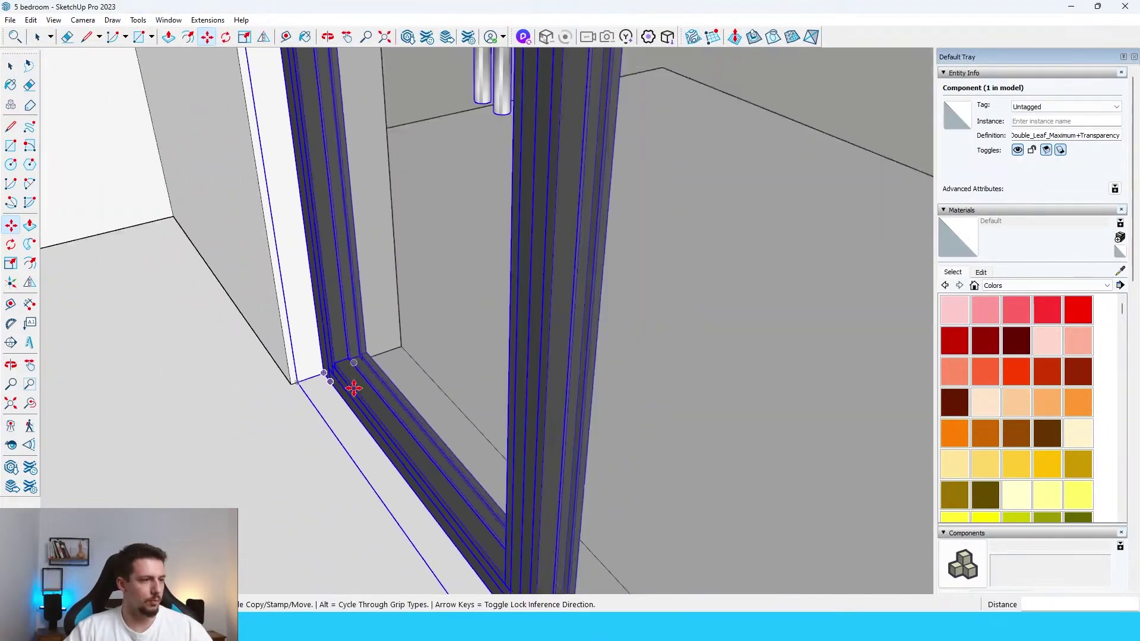
scroll(354, 389, down, 5)
middle_drag(357, 388, 498, 384)
key(s)
scroll(501, 270, down, 3)
click(502, 266)
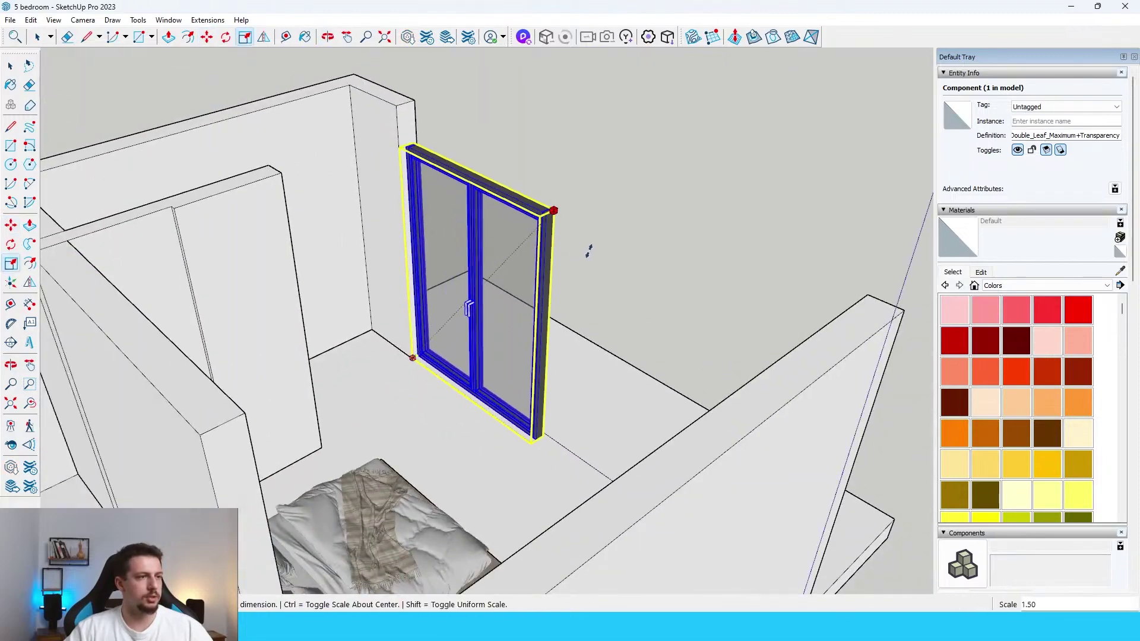
- Copy the double window from its bottom corner along the wall opening
key(space)
scroll(414, 356, up, 4)
key(m)
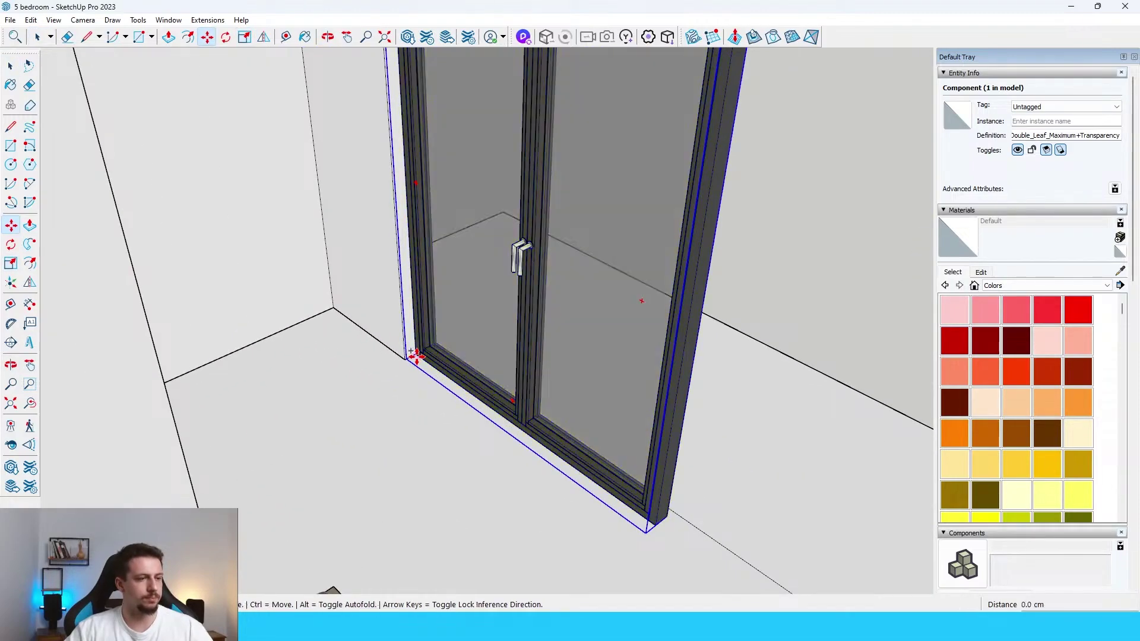
scroll(529, 535, down, 5)
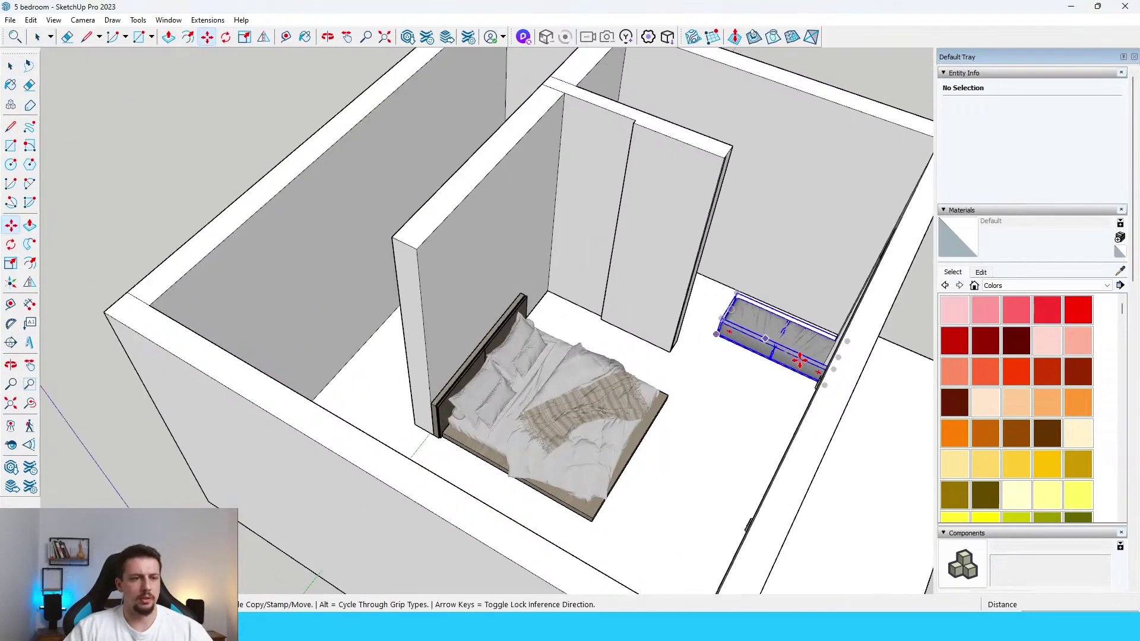
- Rotate the patterned rug to line up with the bed and move it under the bed and bench
scroll(825, 350, up, 3)
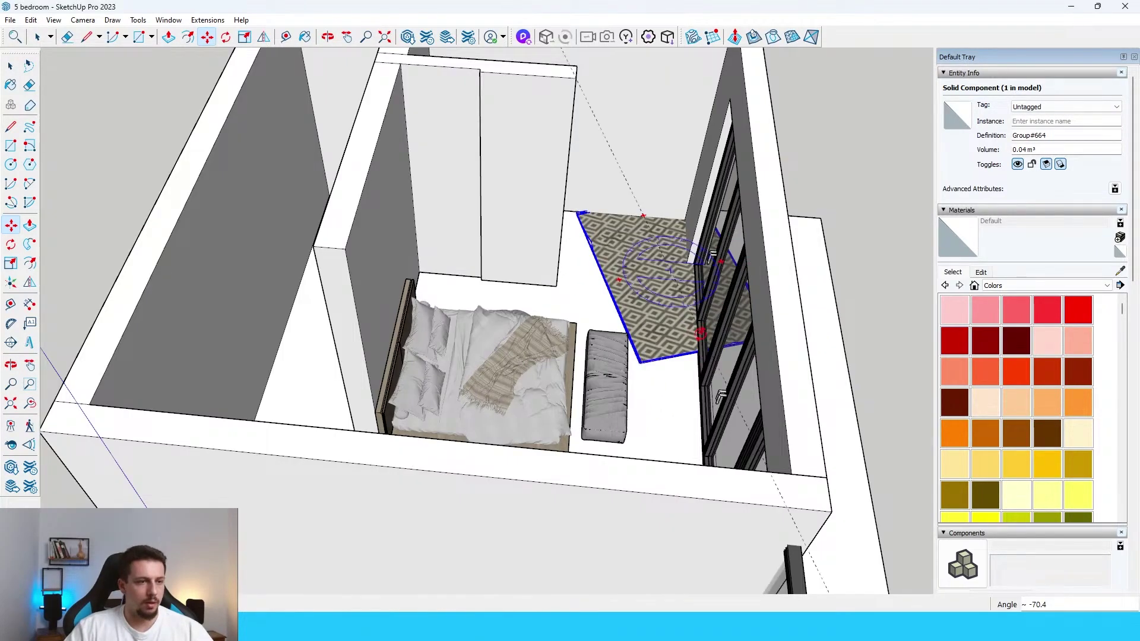
click(675, 316)
click(693, 320)
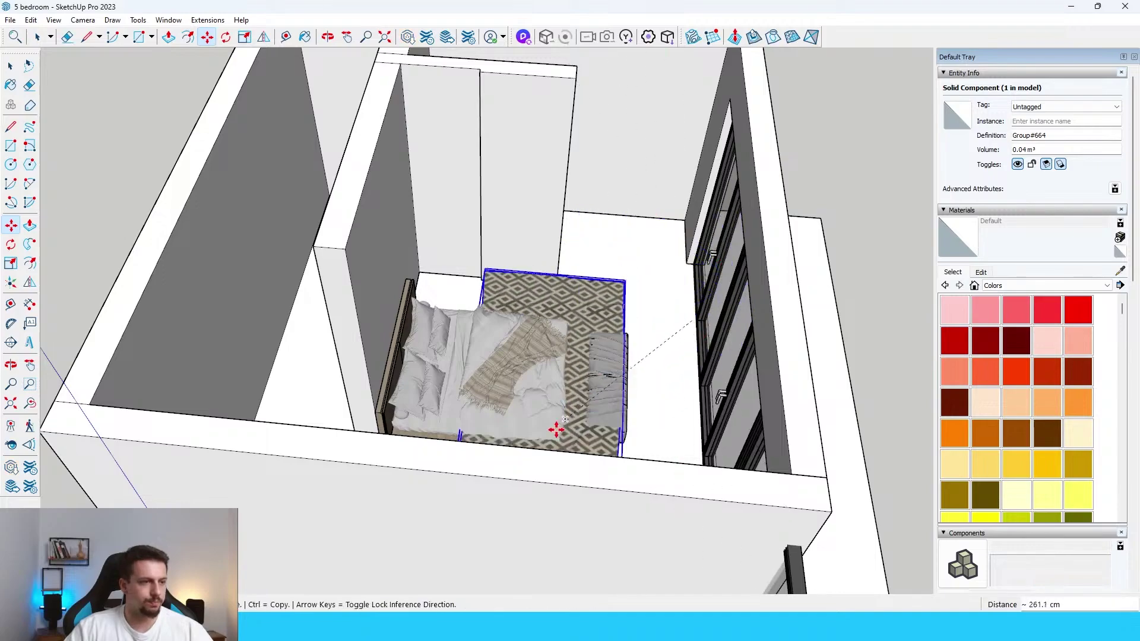
click(581, 356)
- Search 3D Warehouse for "rolling chair" and "wood chair wheels", and place the "swivel chair pottery barn" model on the room floor
middle_drag(580, 356, 509, 453)
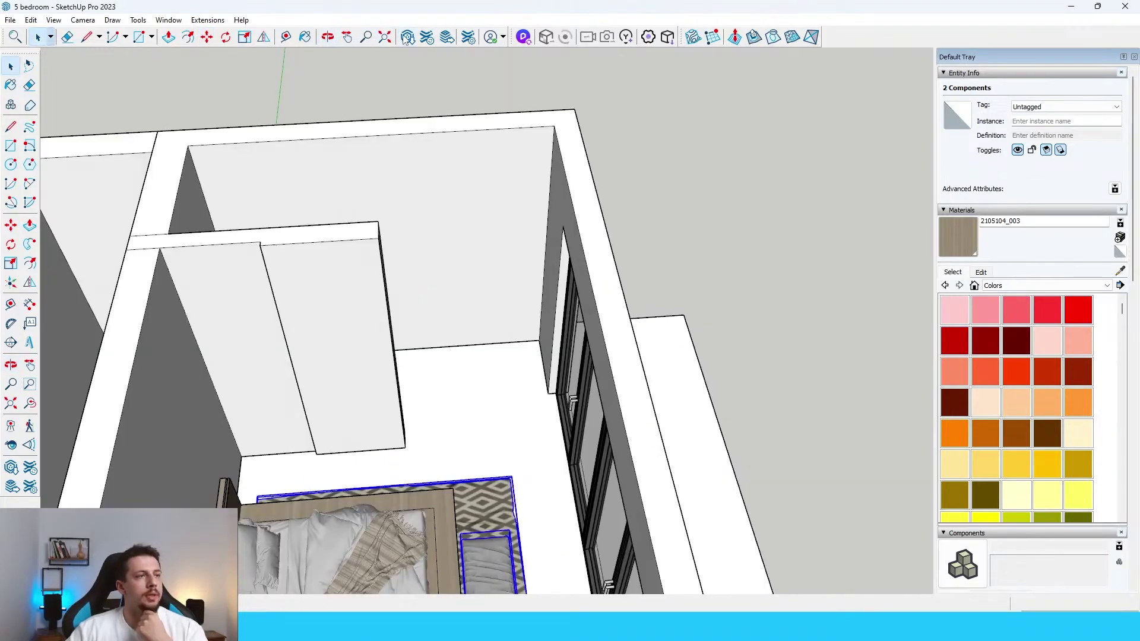
click(407, 37)
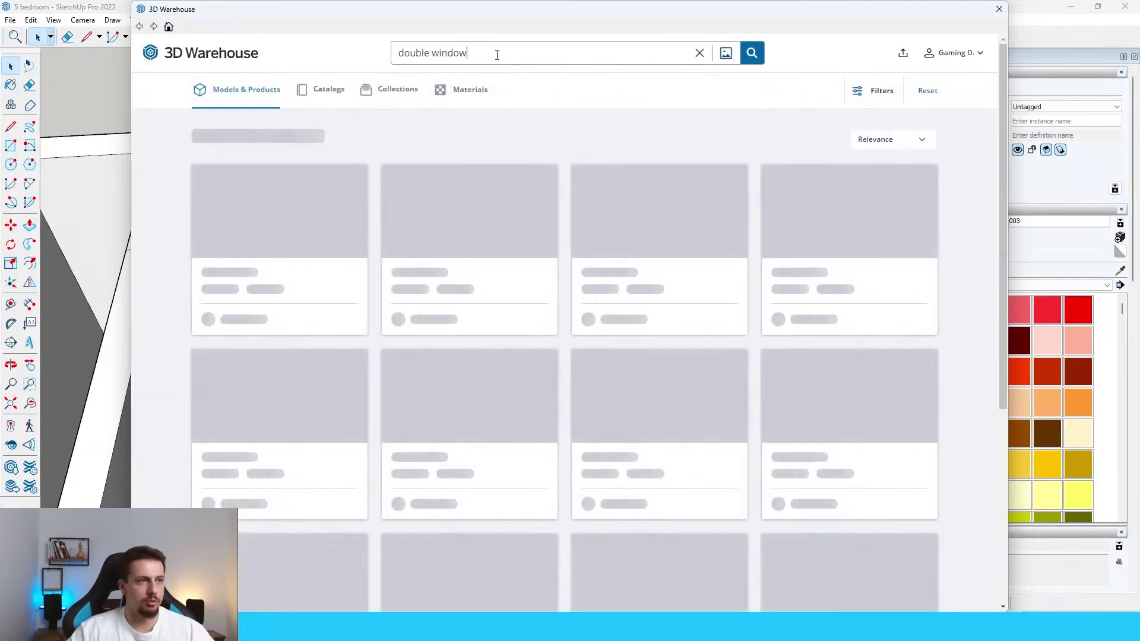
triple_click(497, 56)
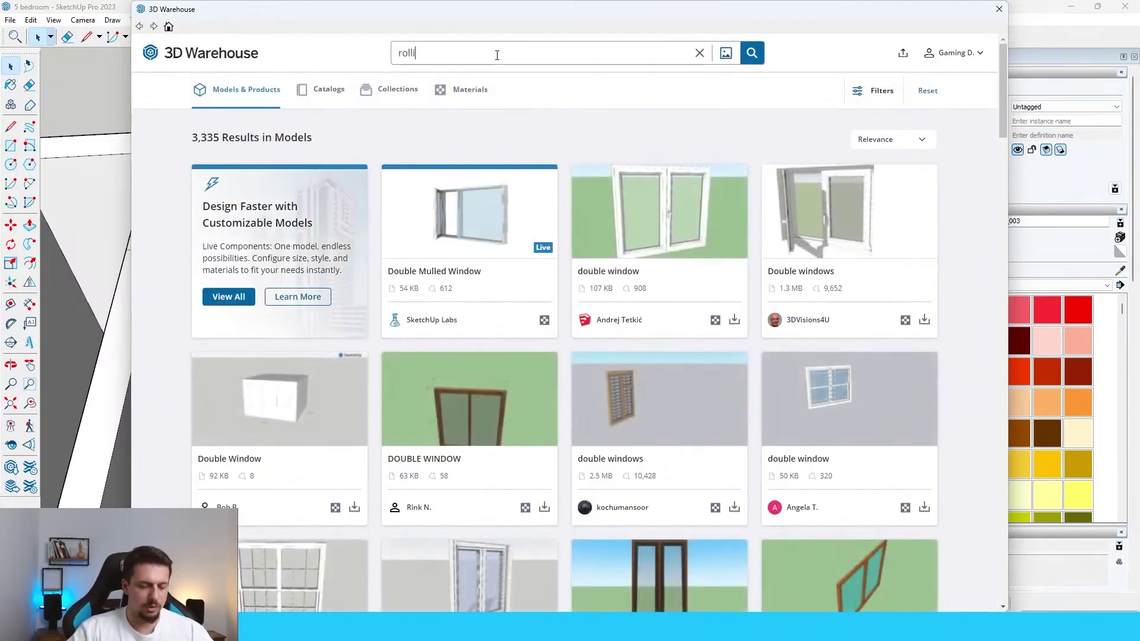
text(rolling chair)
key(Return)
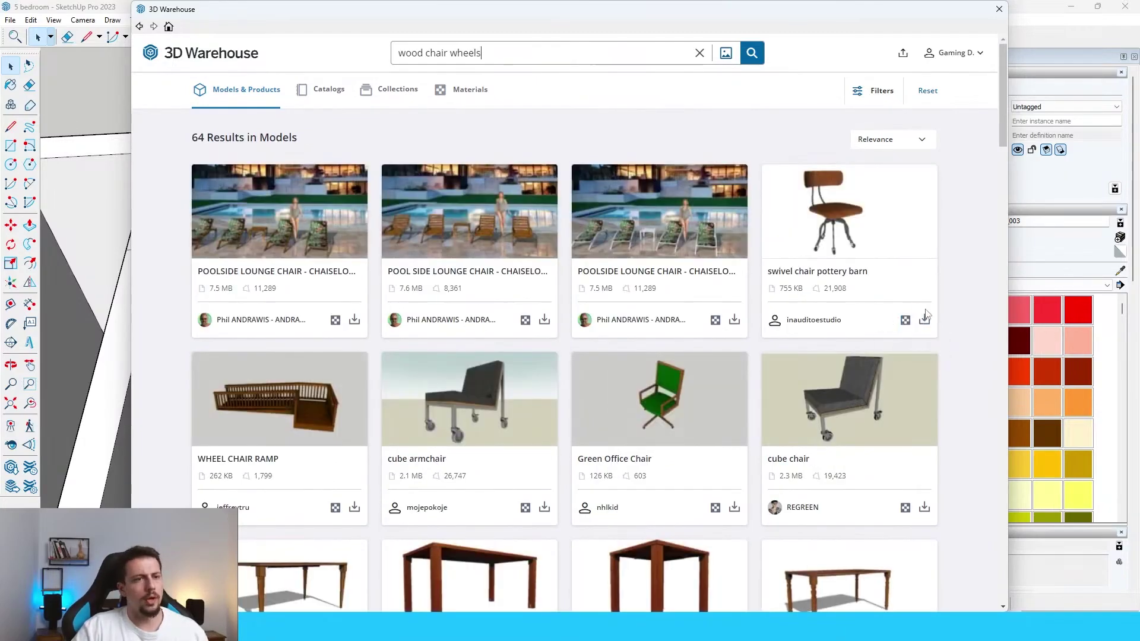
click(925, 318)
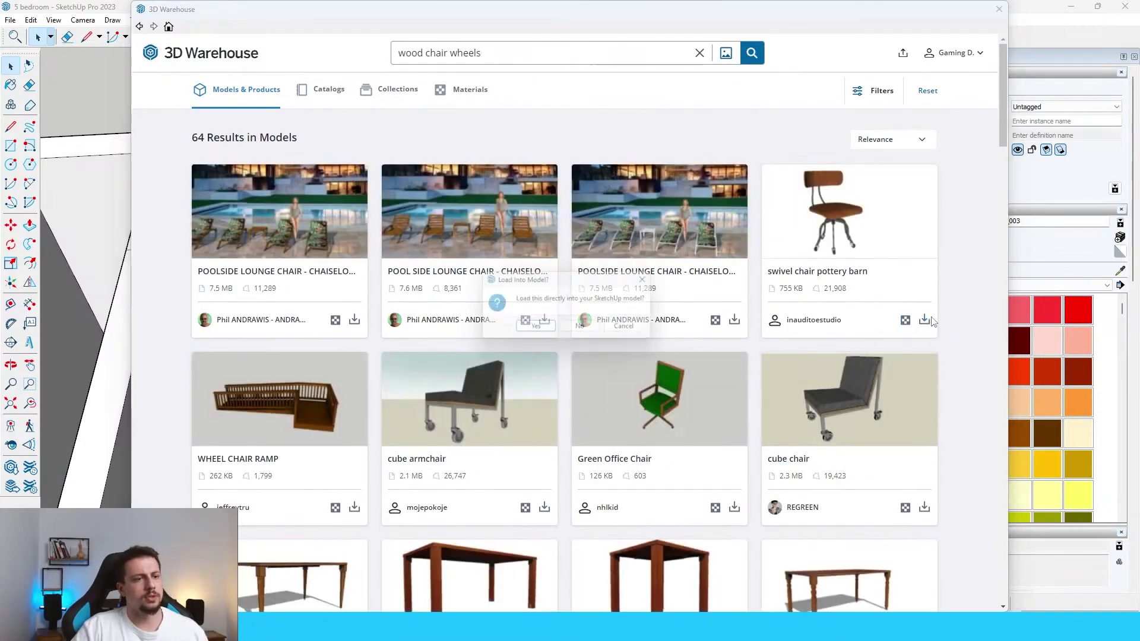
click(538, 328)
click(536, 356)
- Turn the swivel chair to face the far wall, shift it closer to that wall and angle it by 15 degrees
scroll(536, 356, up, 5)
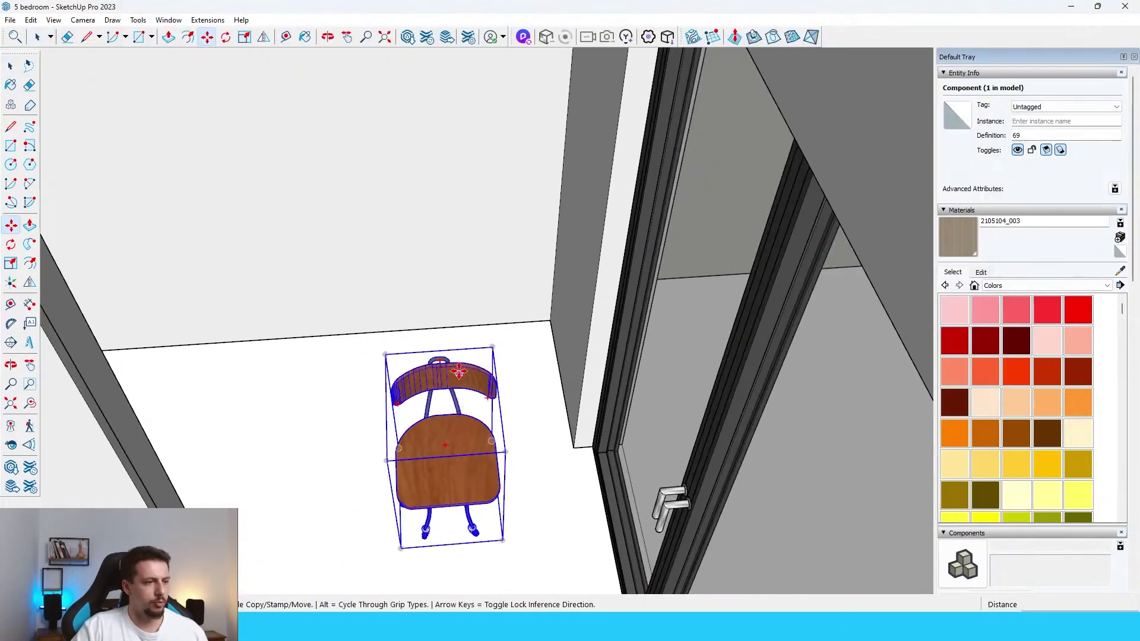
click(440, 359)
click(445, 445)
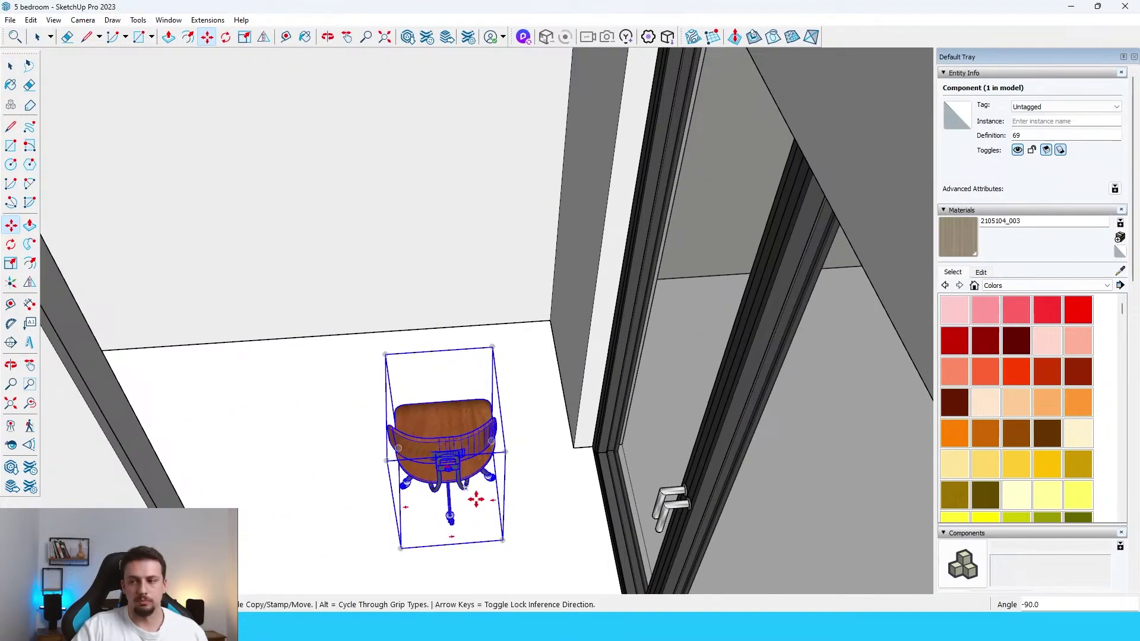
click(492, 506)
click(479, 344)
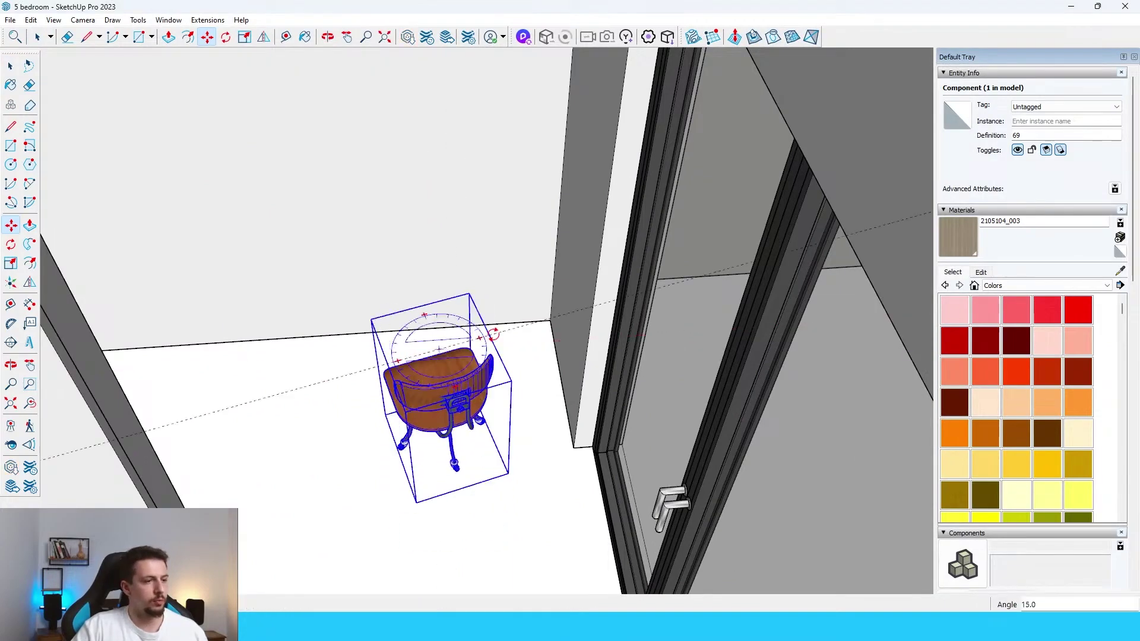
click(493, 334)
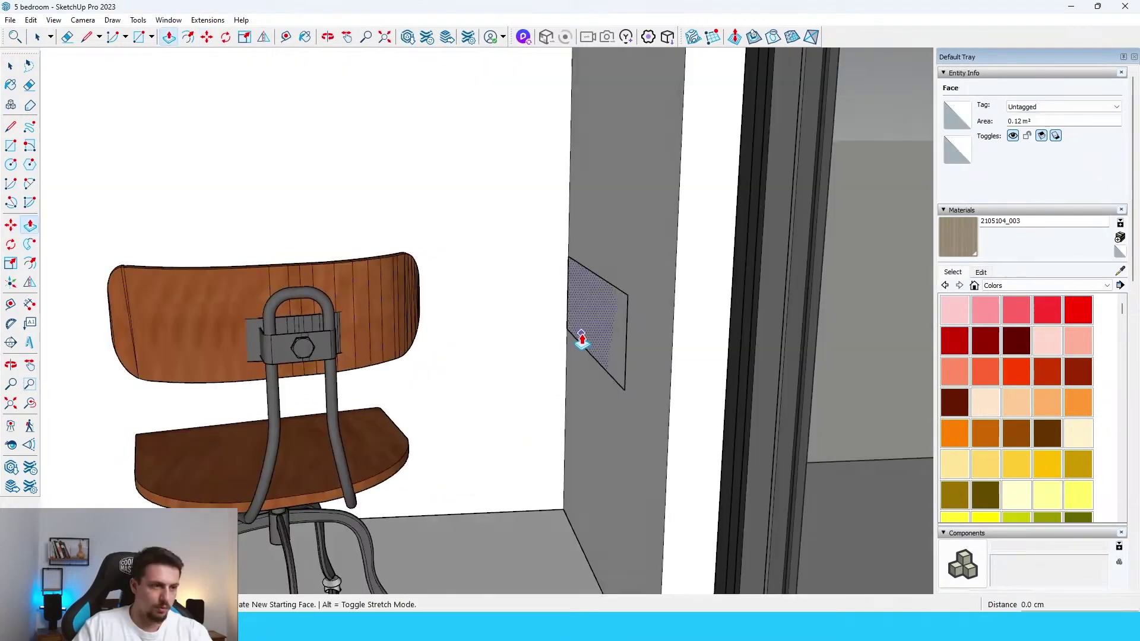
- Extrude the small rectangle on the window wall about 346 cm along the far wall as the start of a desk
click(580, 336)
scroll(606, 501, down, 5)
middle_drag(606, 501, 426, 602)
scroll(697, 241, down, 5)
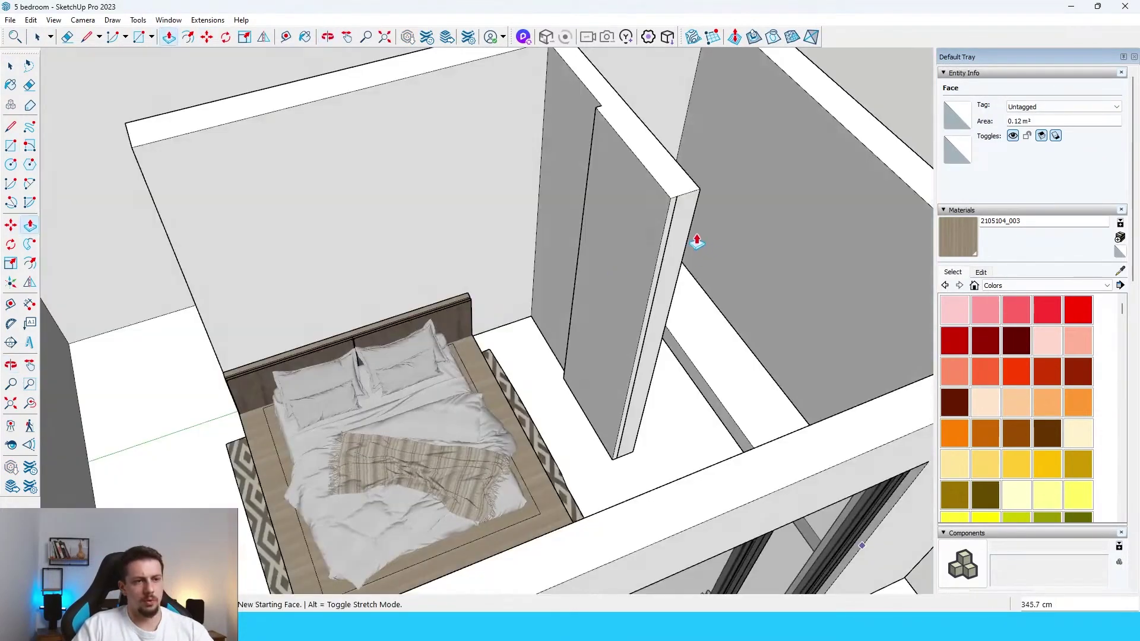
middle_drag(688, 166, 915, 306)
scroll(747, 249, up, 5)
middle_drag(746, 356, 671, 250)
scroll(507, 405, up, 3)
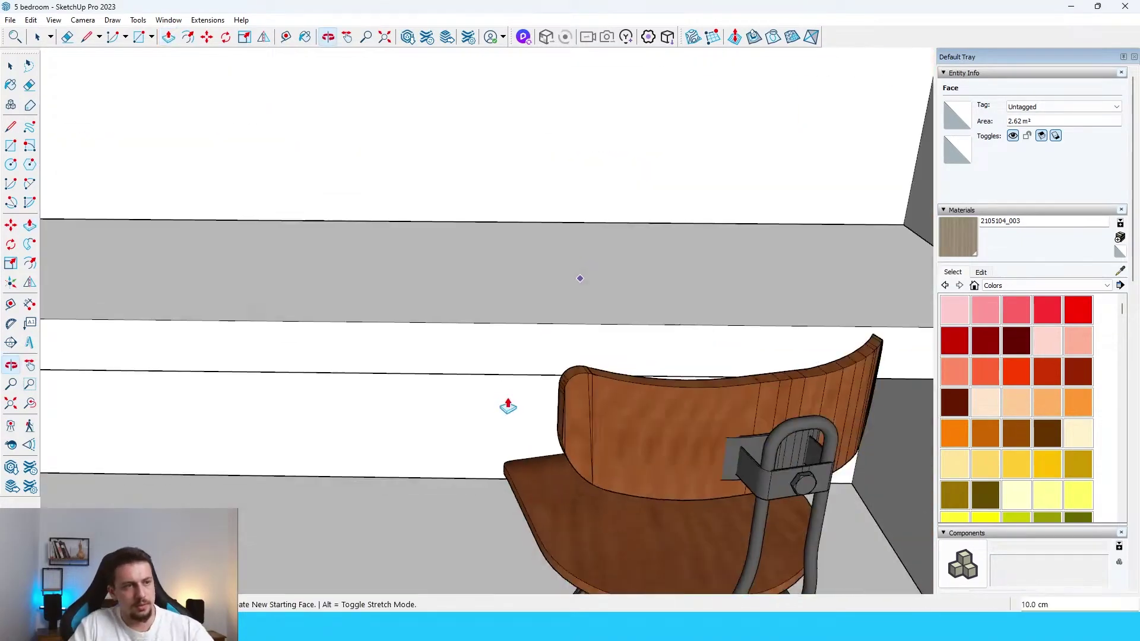
- Search 3D Warehouse for "oval mirror" and load the "80947 Mirror Jetset Oval Gold 94x64cm" model into the room
middle_drag(593, 327, 651, 247)
scroll(618, 309, up, 3)
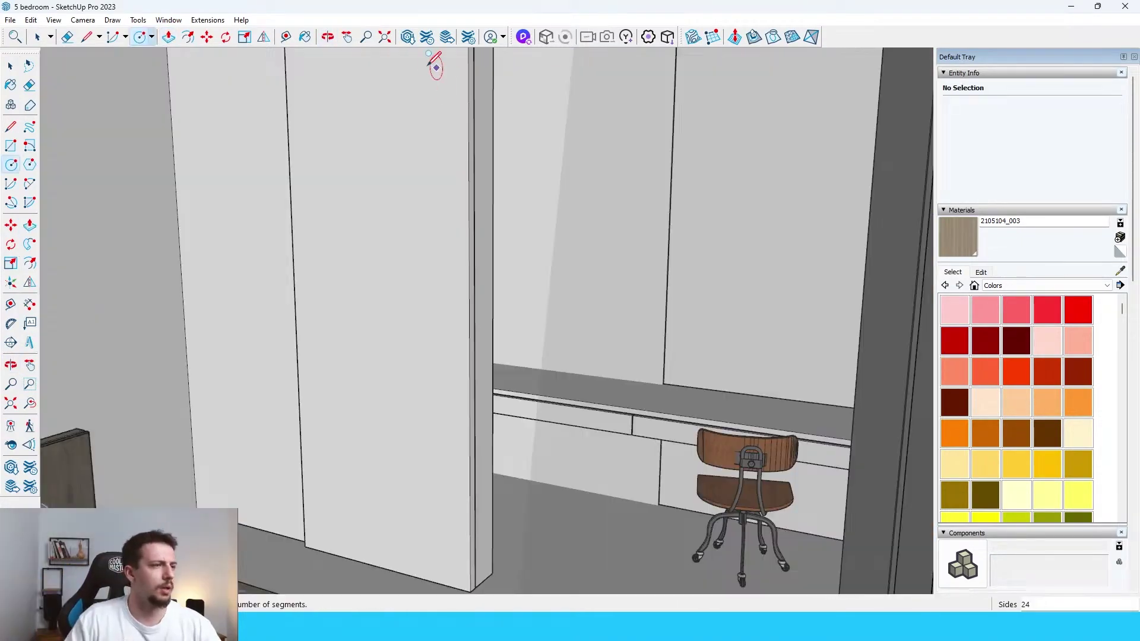
click(408, 37)
triple_click(538, 53)
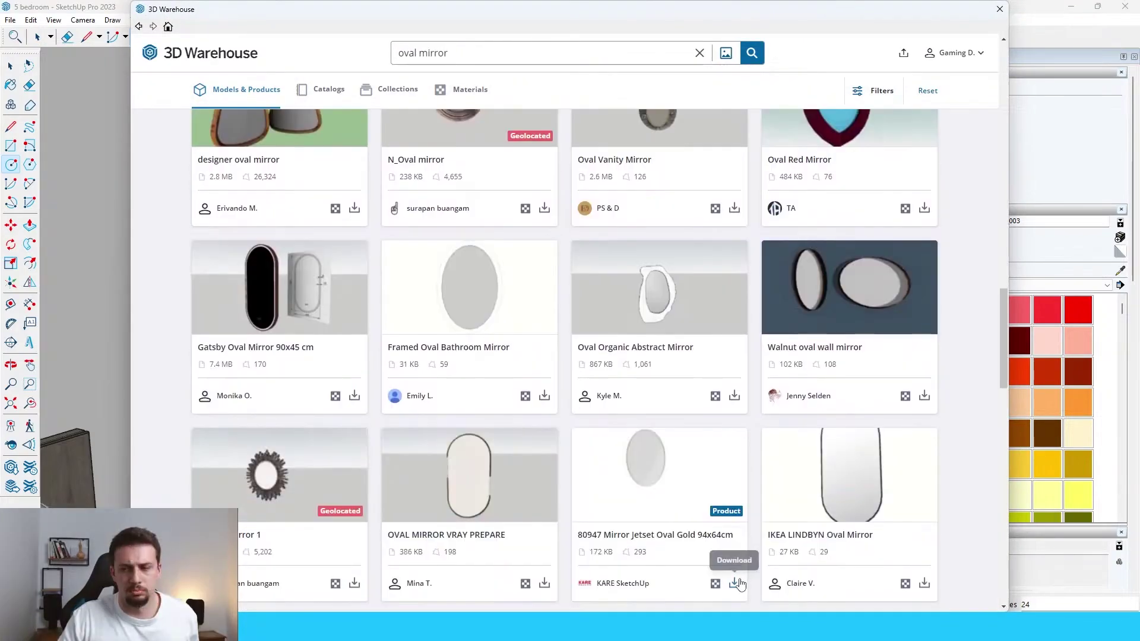
click(736, 584)
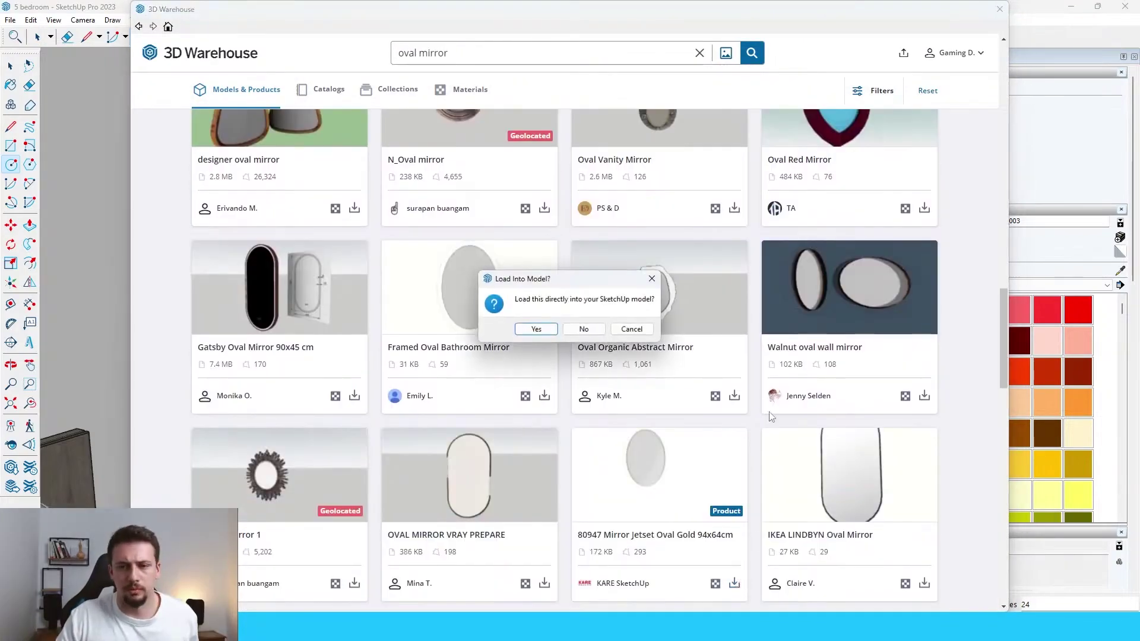
click(537, 329)
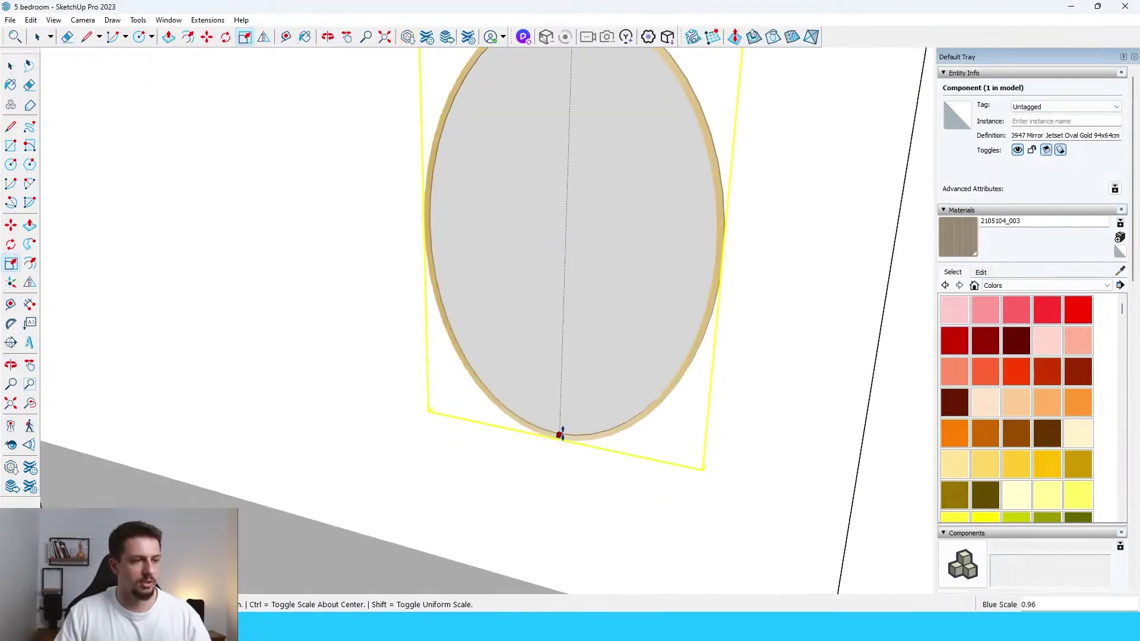
- Shorten the oval mirror by scaling up its lower edge, and move it about 33 cm down the wall above the desk
drag(560, 434, 562, 385)
scroll(558, 394, down, 4)
scroll(588, 361, up, 1)
key(m)
drag(680, 221, 675, 276)
click(667, 312)
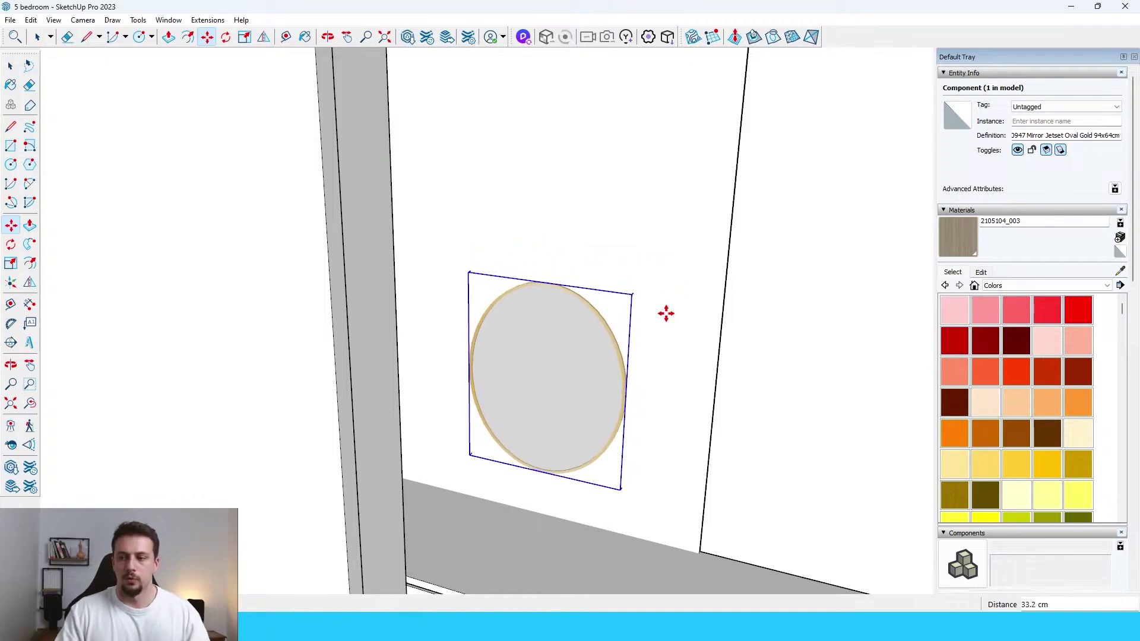
middle_drag(667, 313, 643, 326)
scroll(643, 326, down, 5)
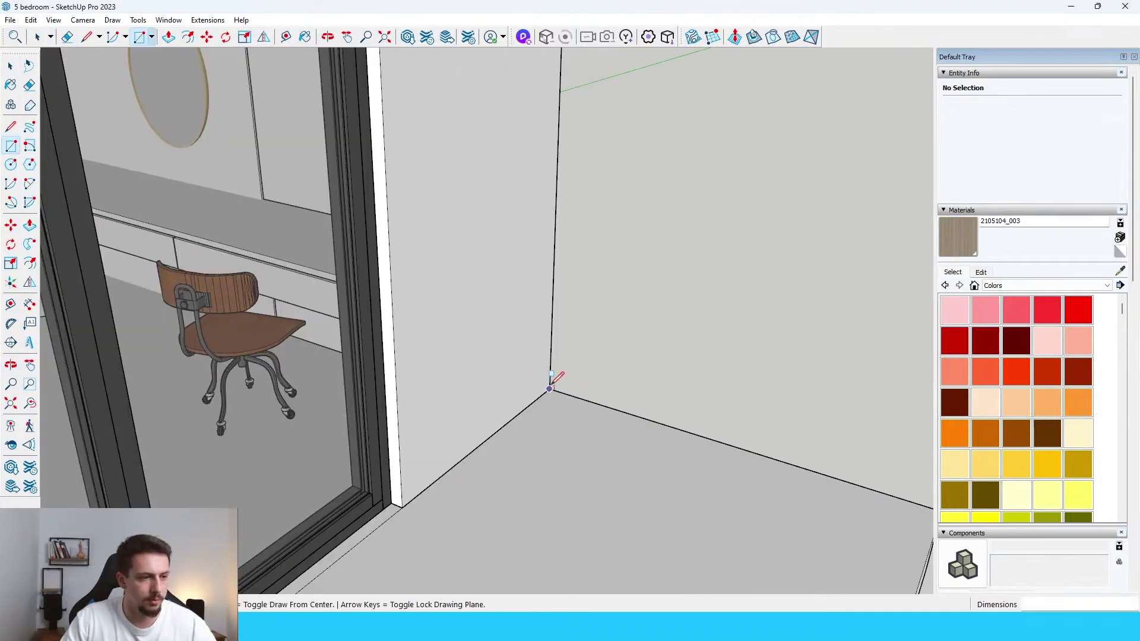
click(549, 389)
scroll(459, 429, up, 2)
scroll(649, 454, down, 4)
scroll(792, 463, up, 2)
scroll(746, 500, up, 2)
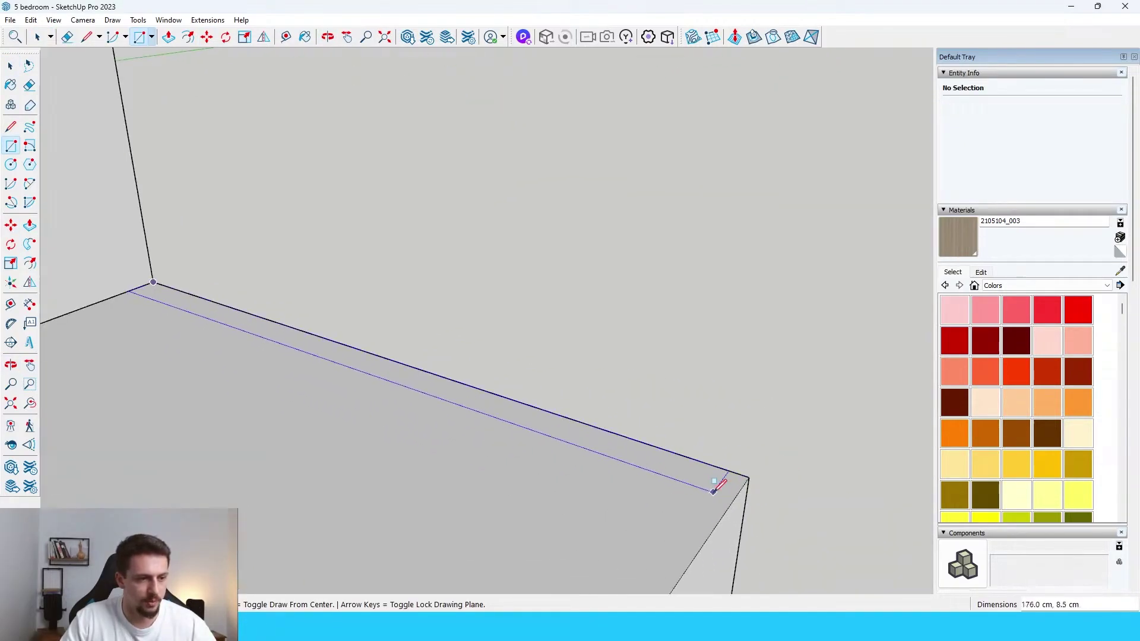
key(space)
- Draw a 179 by 3.6 cm rectangle along the end edge of the floor slab outside the windows
key(r)
scroll(148, 284, up, 4)
click(127, 286)
scroll(313, 356, down, 2)
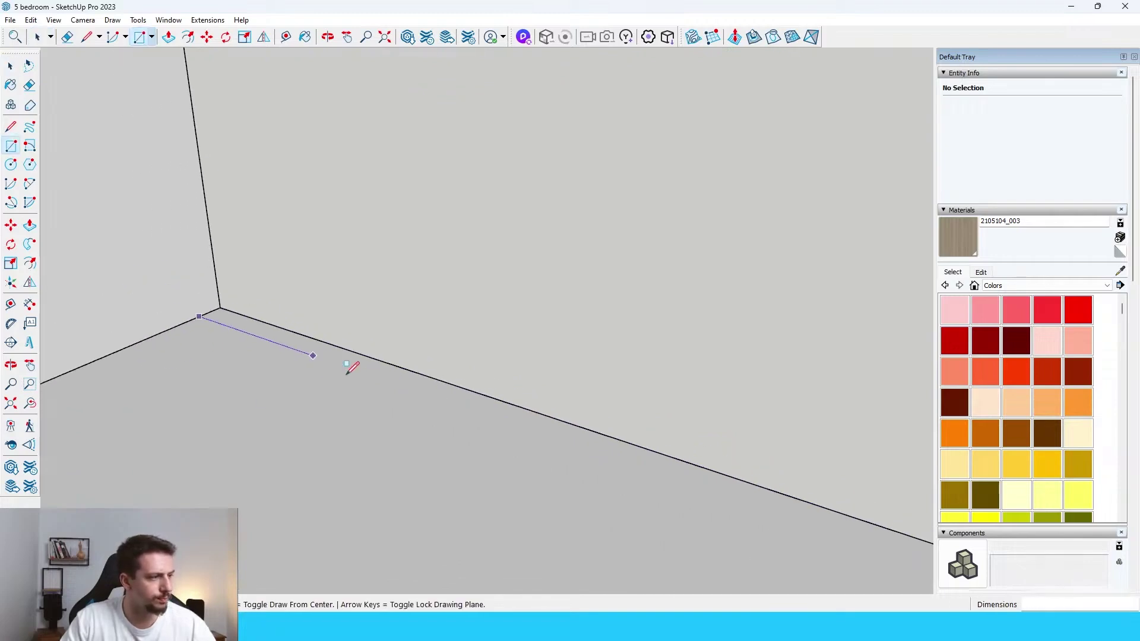
scroll(683, 464, down, 3)
scroll(750, 446, up, 4)
click(752, 449)
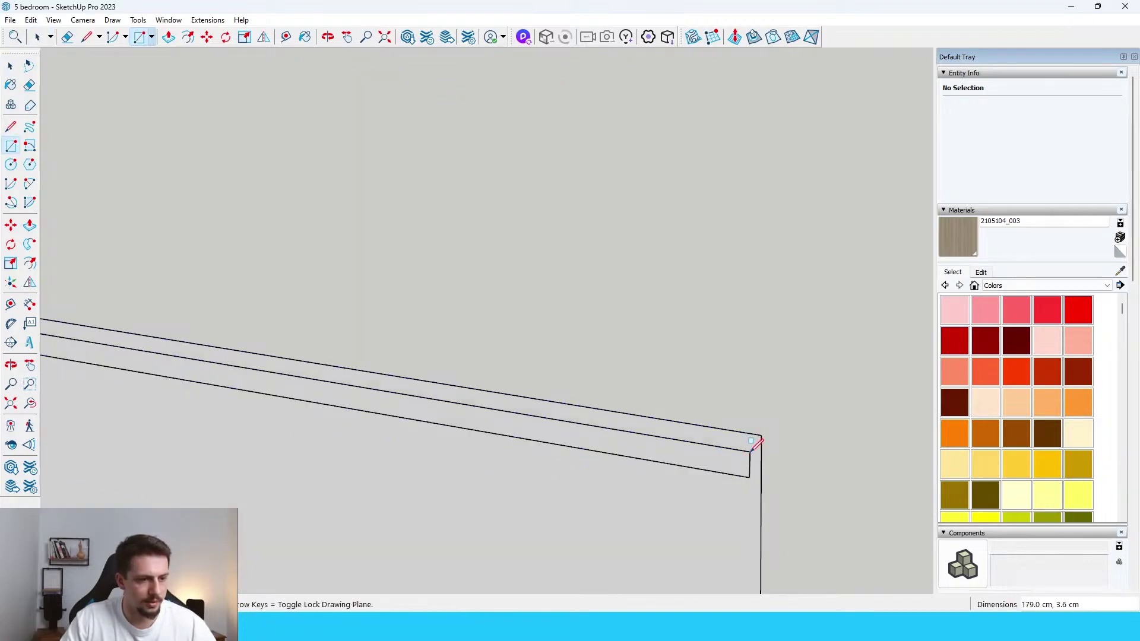
- Extrude the thin floor rectangle 90 cm upward to form a balcony parapet
key(p)
click(741, 463)
text(90)
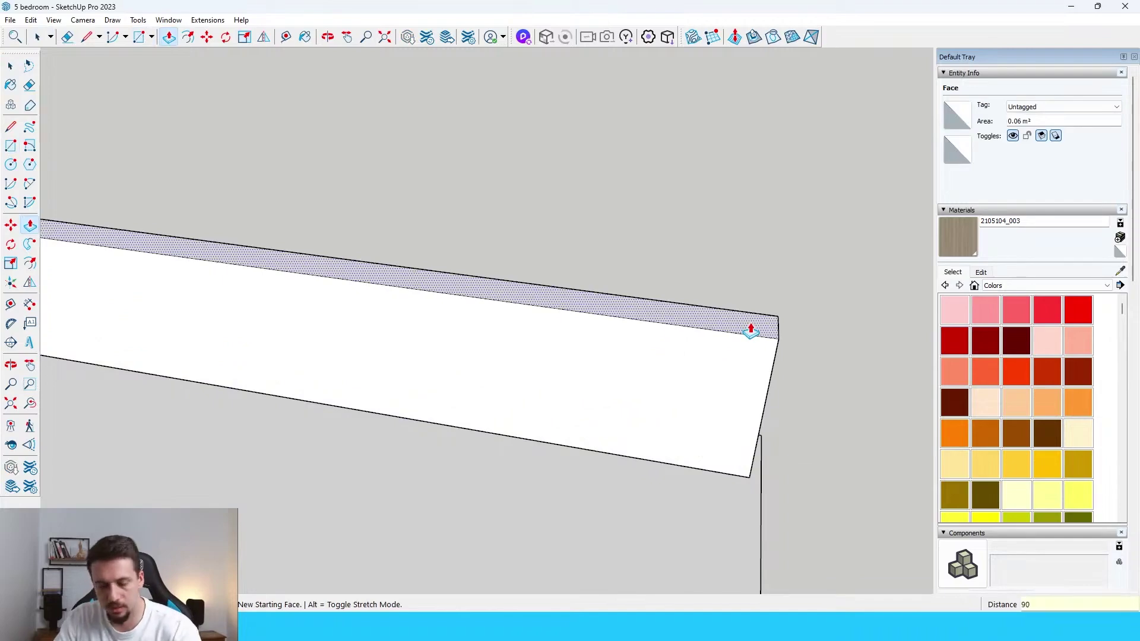
key(Return)
- Draw a narrow full-height rectangle along the outer end of the parapet's inner face
scroll(764, 237, down, 3)
scroll(802, 178, up, 3)
key(r)
click(801, 183)
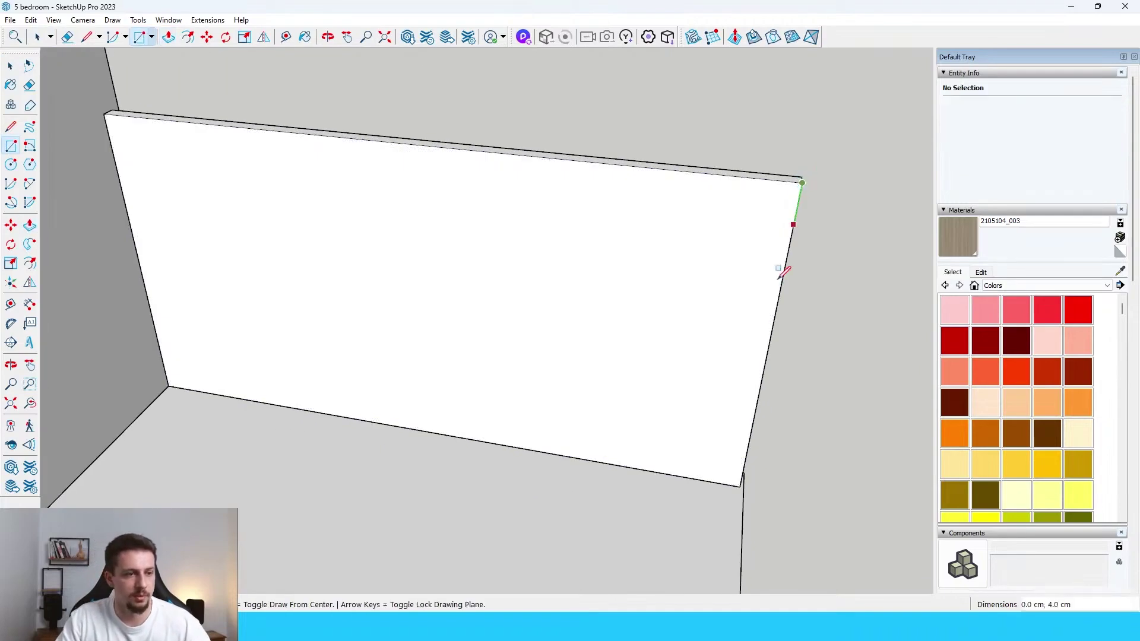
scroll(744, 460, up, 3)
click(719, 544)
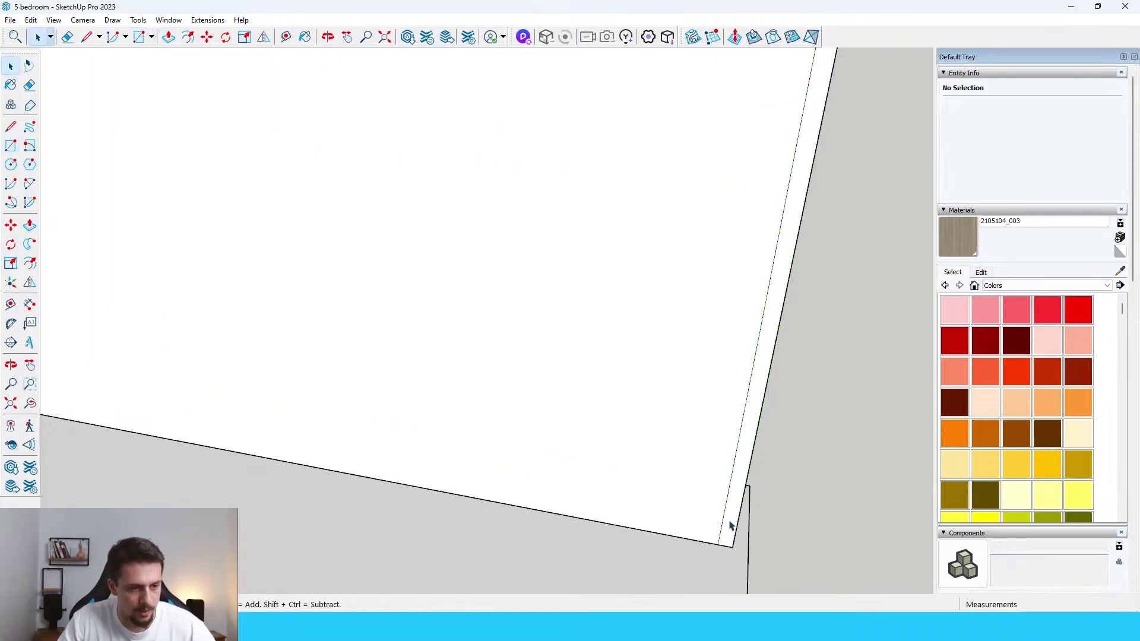
- Extrude the narrow end rectangle about 681 cm along the balcony's outer edge to the opposite end of the slab
key(p)
click(729, 526)
scroll(691, 534, down, 5)
scroll(696, 502, down, 4)
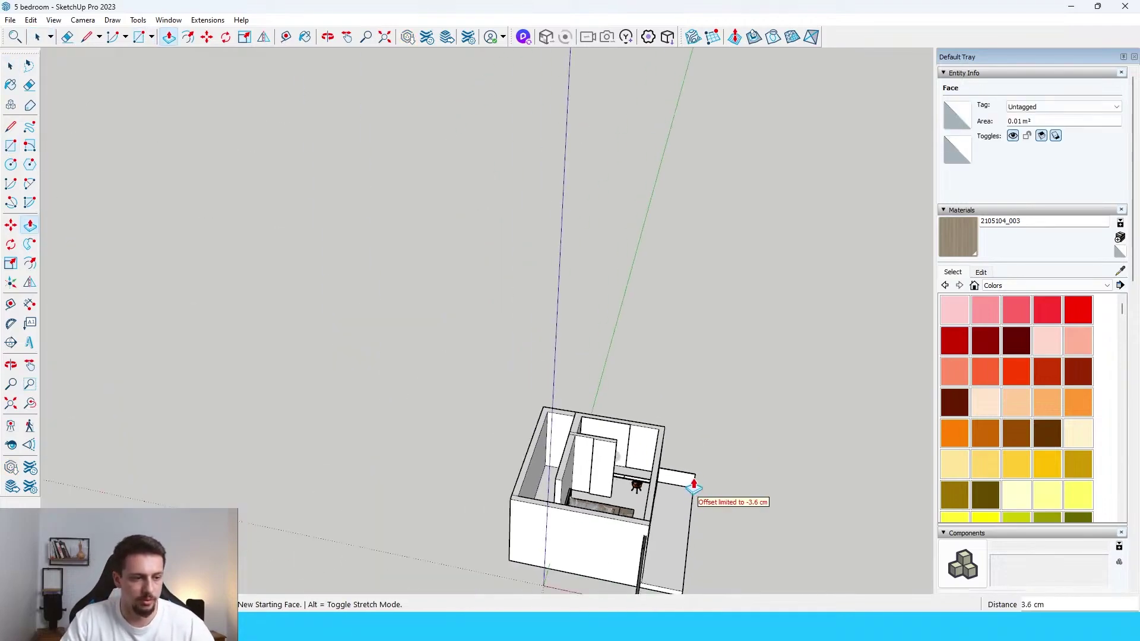
scroll(688, 534, up, 4)
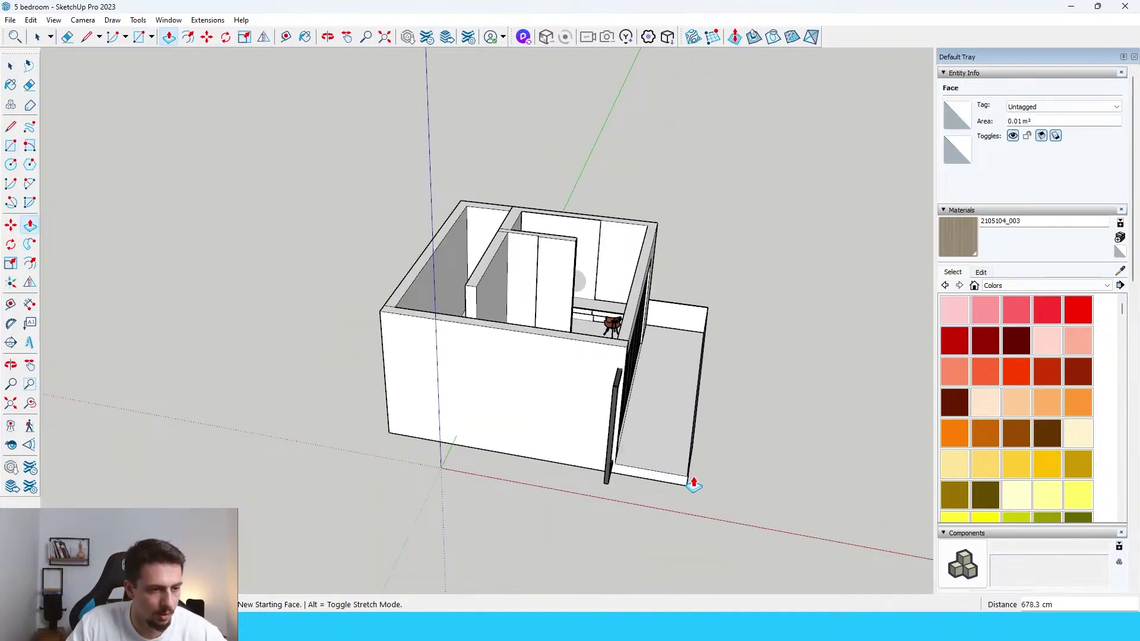
click(677, 477)
scroll(685, 382, up, 5)
scroll(723, 196, up, 4)
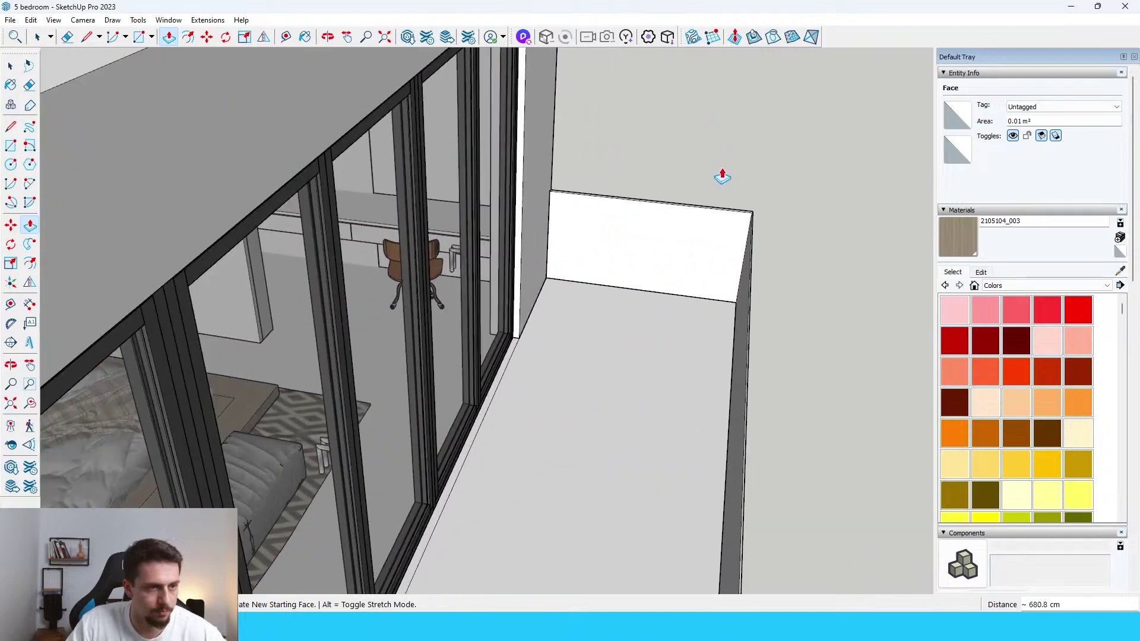
- Draw a 90 cm tall strip about 1.3 cm wide on the short end parapet's inner face, beside the long parapet
key(space)
click(680, 245)
scroll(682, 245, up, 4)
middle_drag(683, 244, 760, 196)
scroll(801, 157, up, 3)
key(r)
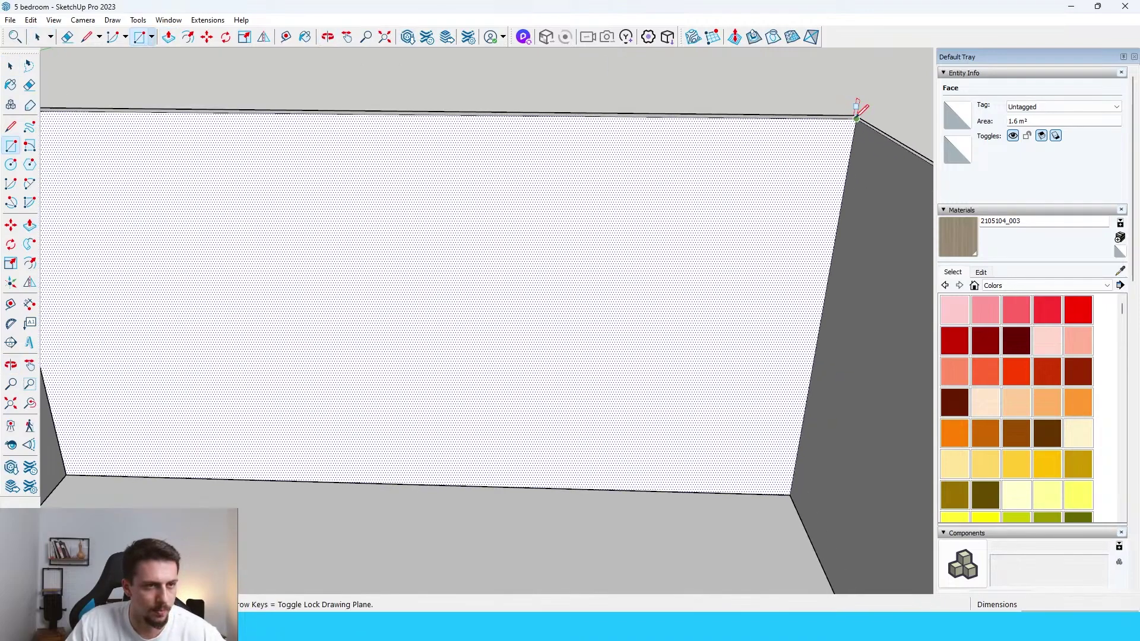
click(856, 119)
scroll(784, 493, up, 2)
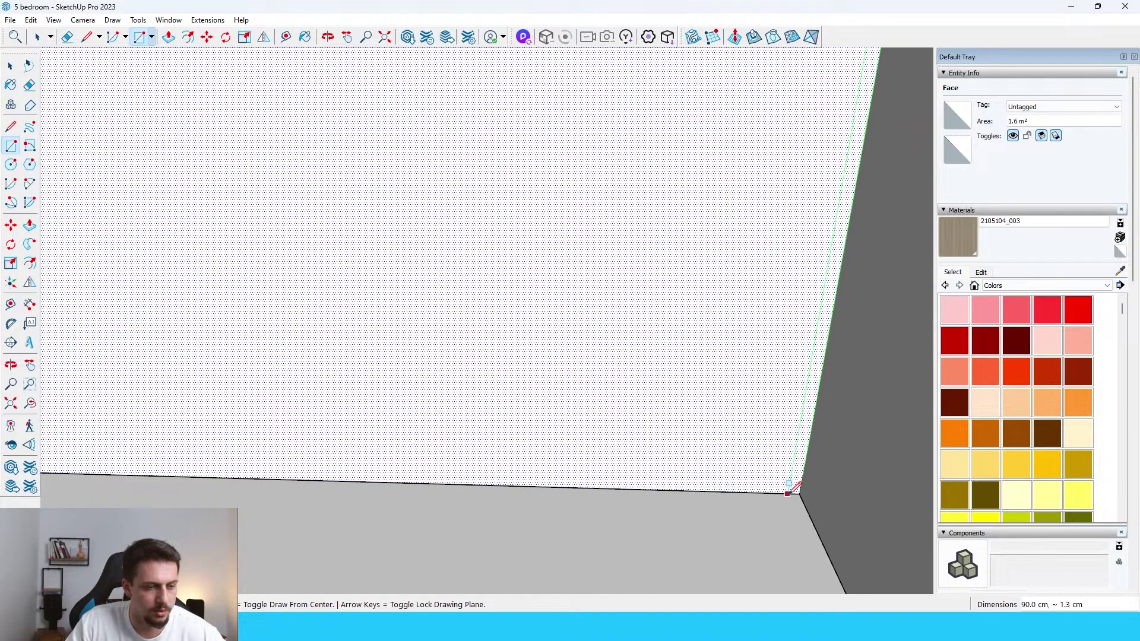
click(792, 491)
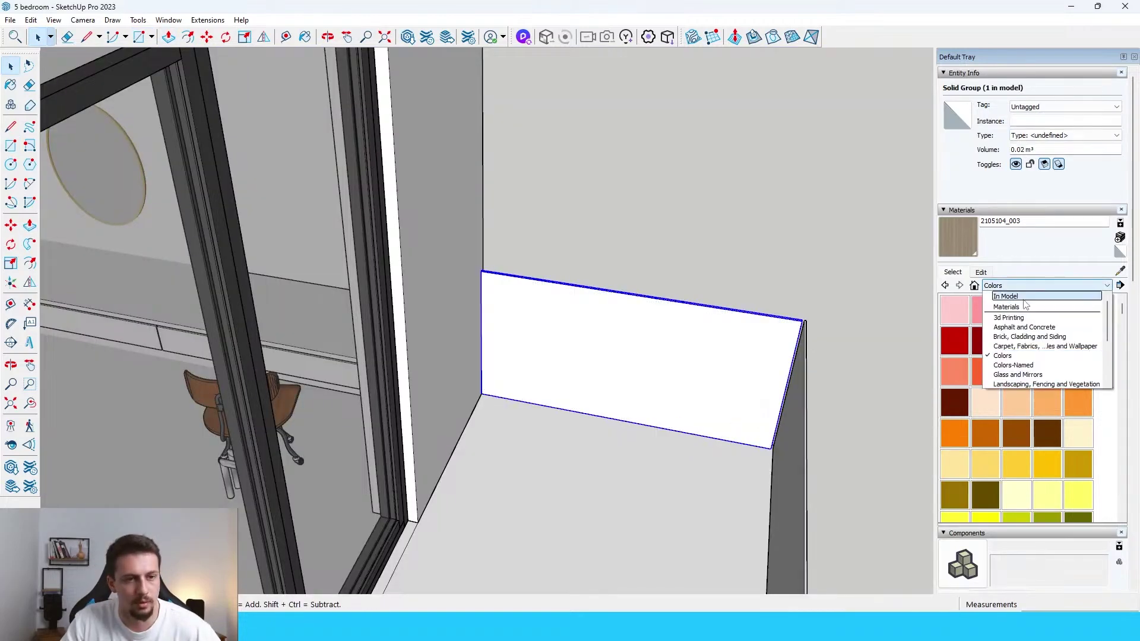
- Paint the short end parapet panel with Translucent Glass Gray from the Glass and Mirrors collection
click(1017, 375)
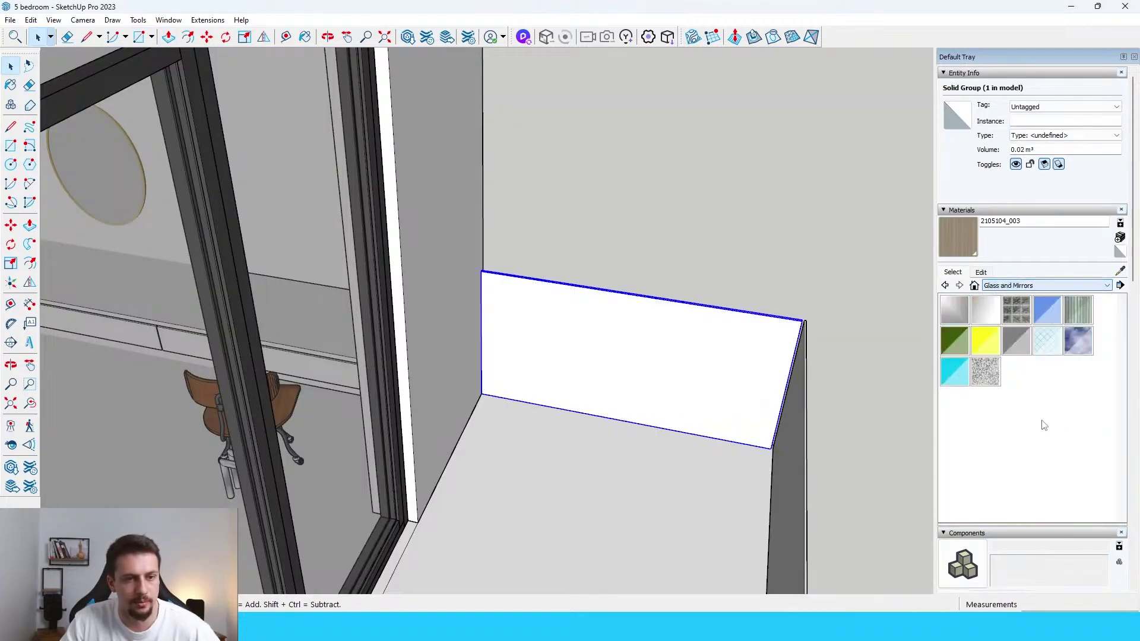
click(1017, 340)
click(789, 344)
- Make the long parapet a group and paint it with Translucent Glass Gray
key(space)
click(804, 389)
right_click(803, 401)
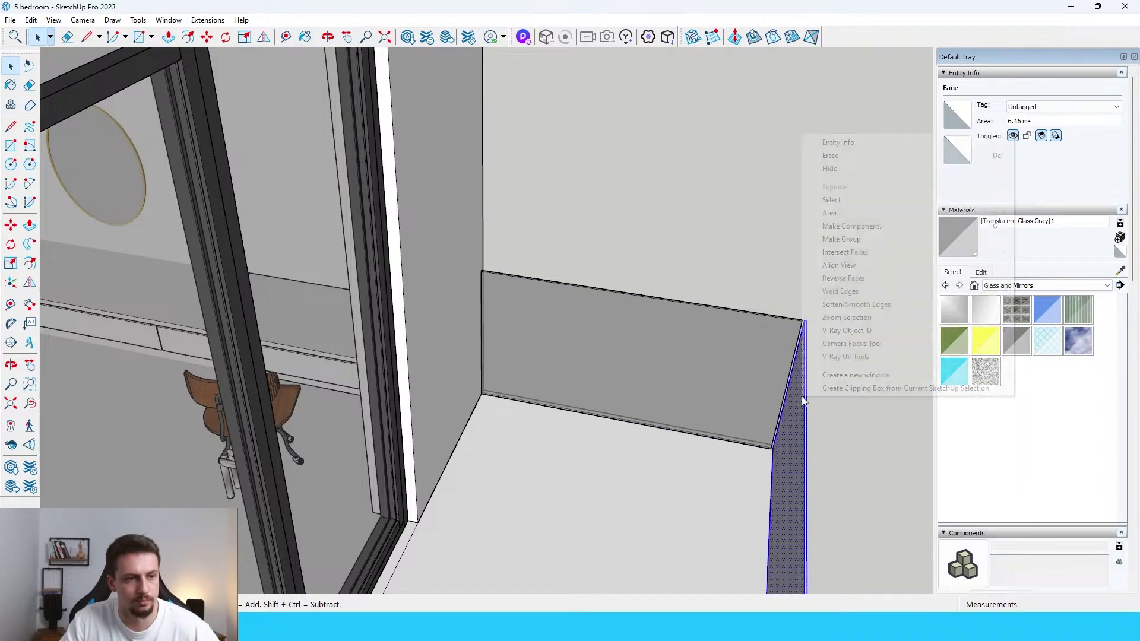
click(841, 239)
key(b)
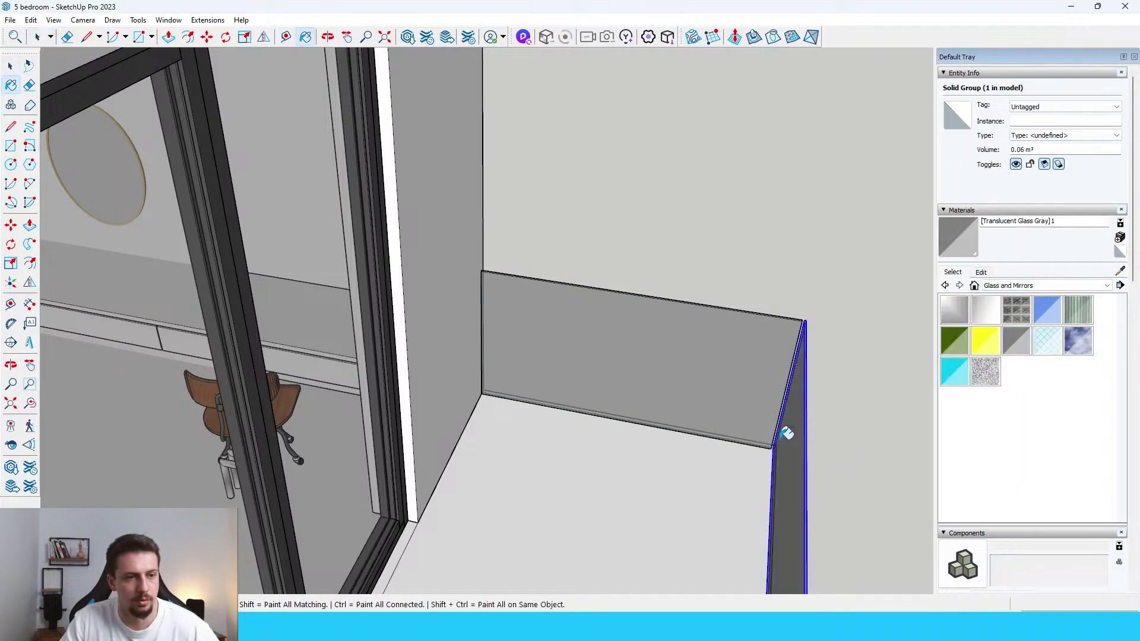
click(787, 433)
key(space)
- Draw a 90 cm high panel rectangle inside the long parapet group, starting from the inner face's far upper corner
mouse_move(786, 434)
middle_down()
mouse_move(843, 430)
mouse_move(783, 368)
middle_up()
double_click(832, 346)
click(832, 346)
scroll(796, 433, up, 4)
key(t)
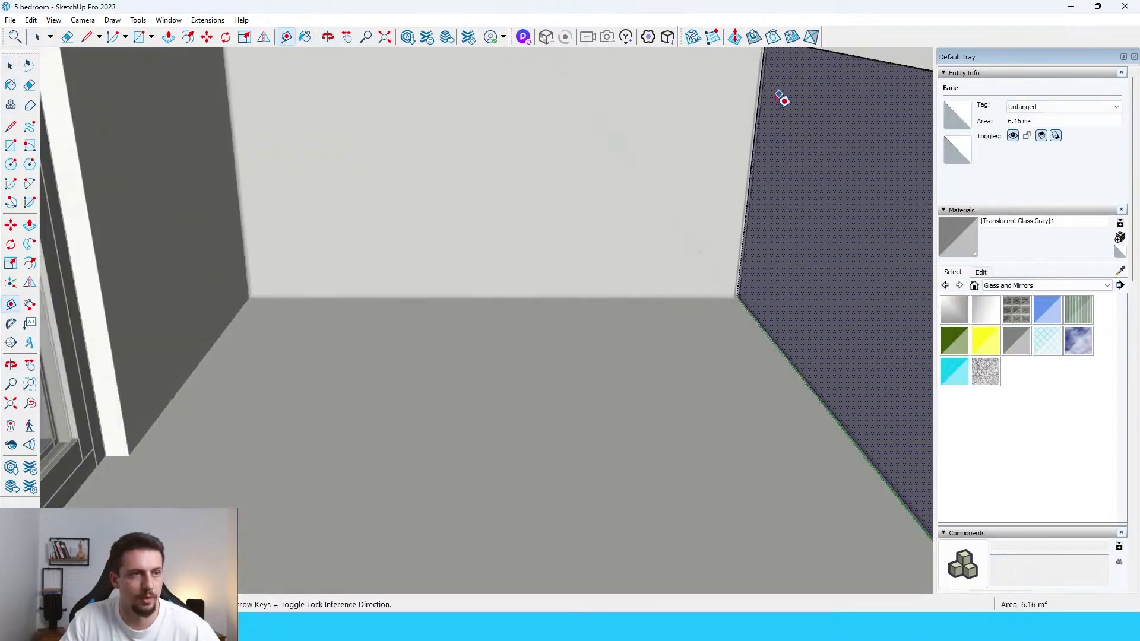
scroll(772, 112, down, 5)
key(r)
scroll(781, 114, up, 10)
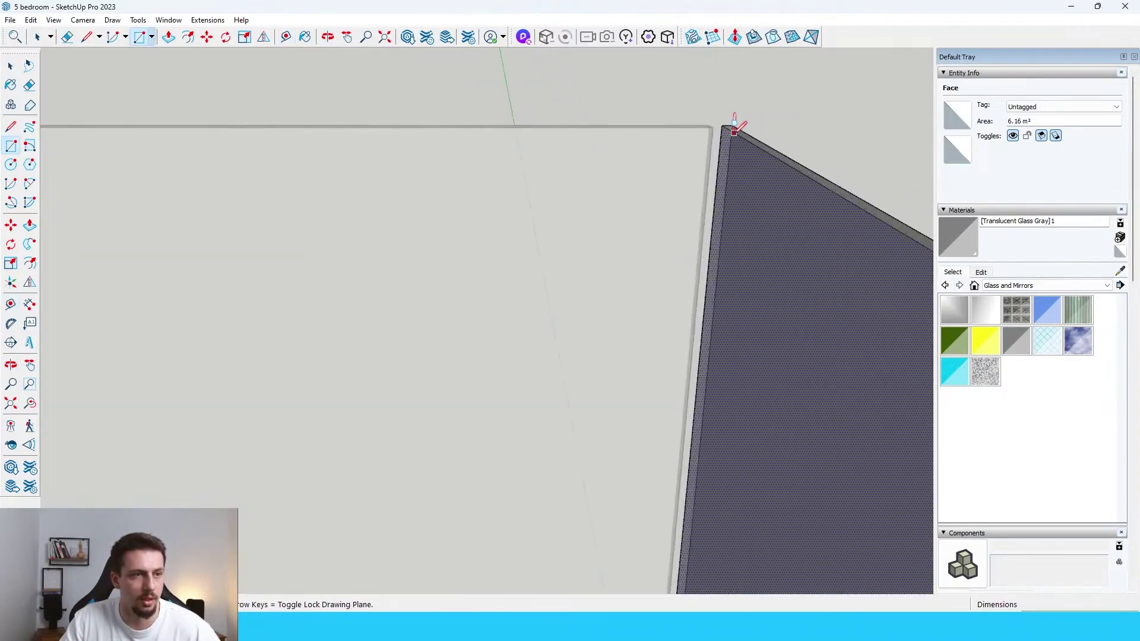
click(722, 124)
scroll(722, 124, down, 5)
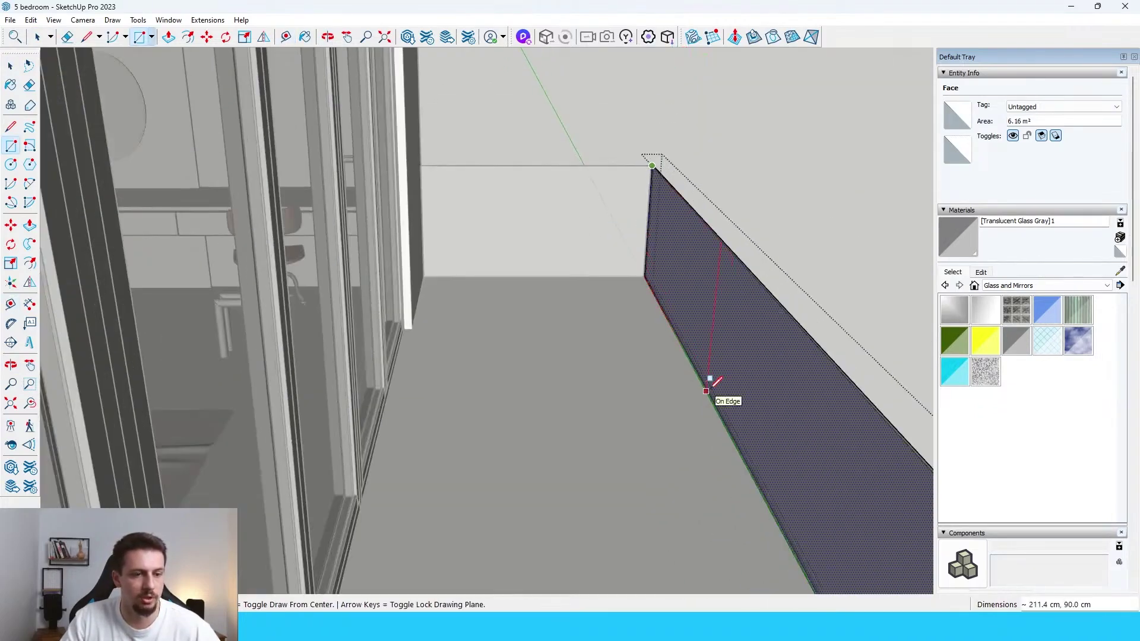
click(684, 349)
key(space)
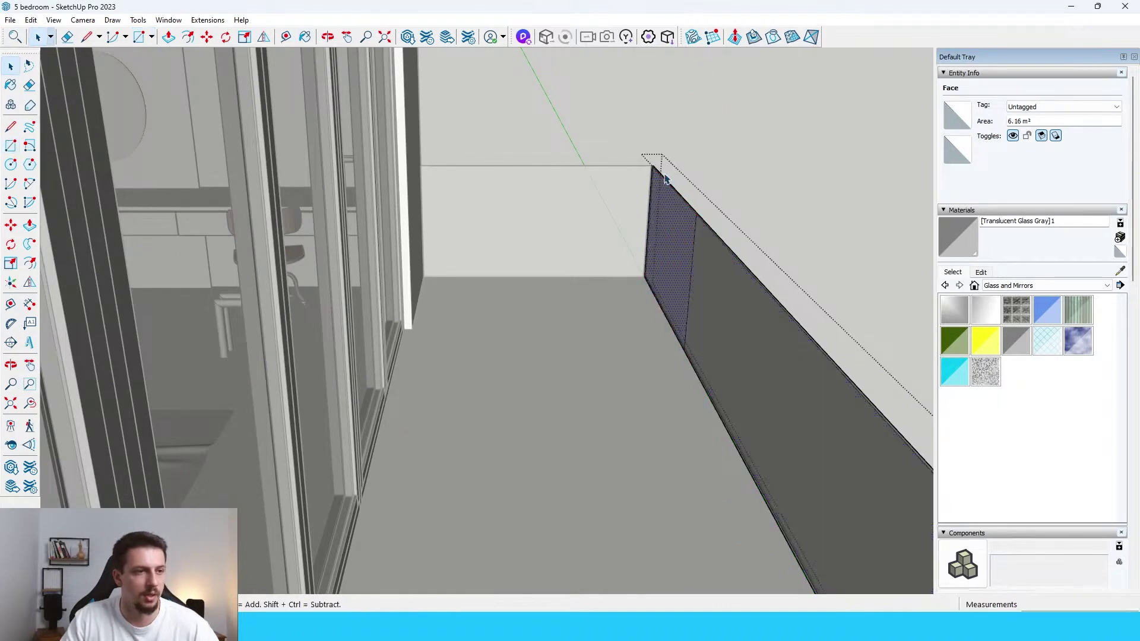
- Copy the panel rectangle along the long parapet, leaving a narrow strip between it and the original
key(m)
scroll(655, 165, up, 4)
click(653, 167)
key(ctrl)
scroll(751, 280, up, 3)
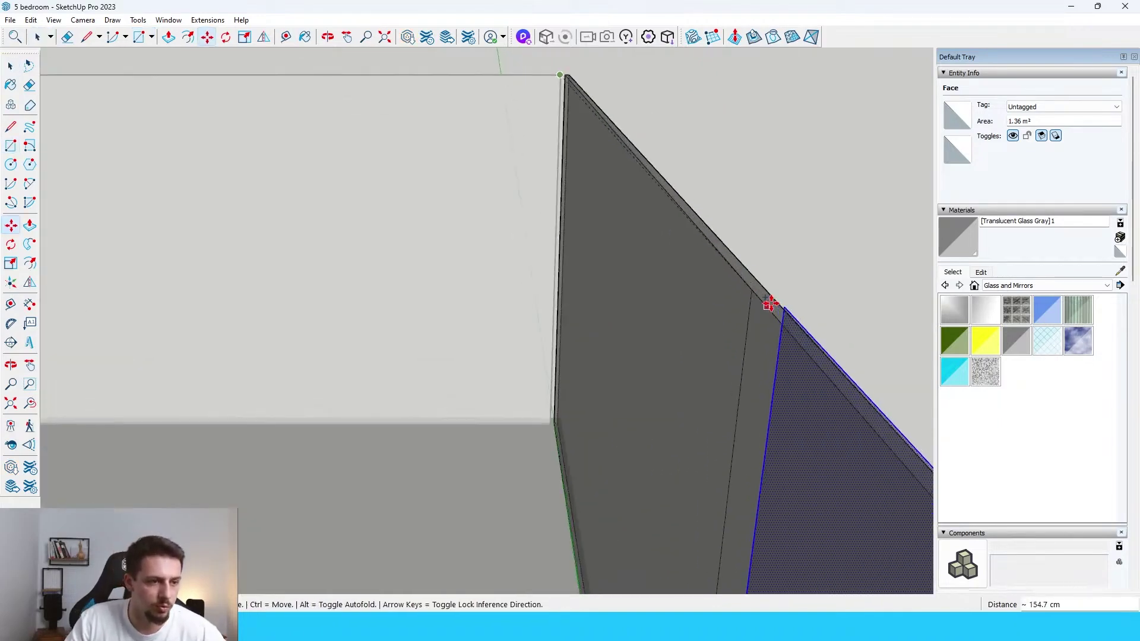
click(741, 298)
key(space)
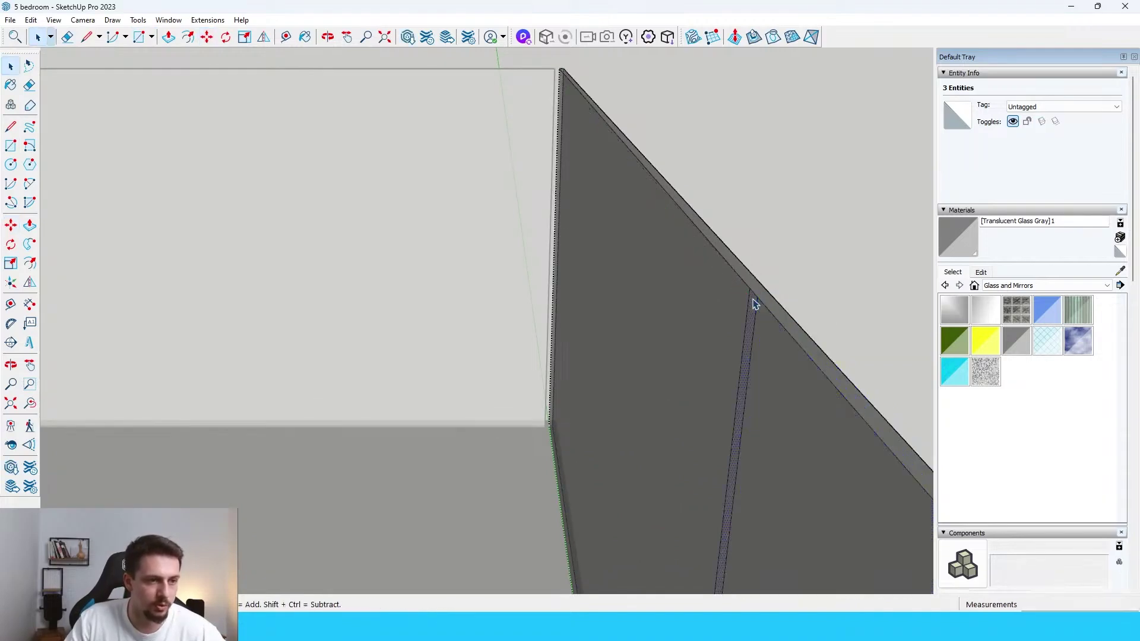
- Push the narrow strip between the two panel rectangles through the parapet's thickness to form a gap
click(753, 303)
key(p)
scroll(770, 298, up, 3)
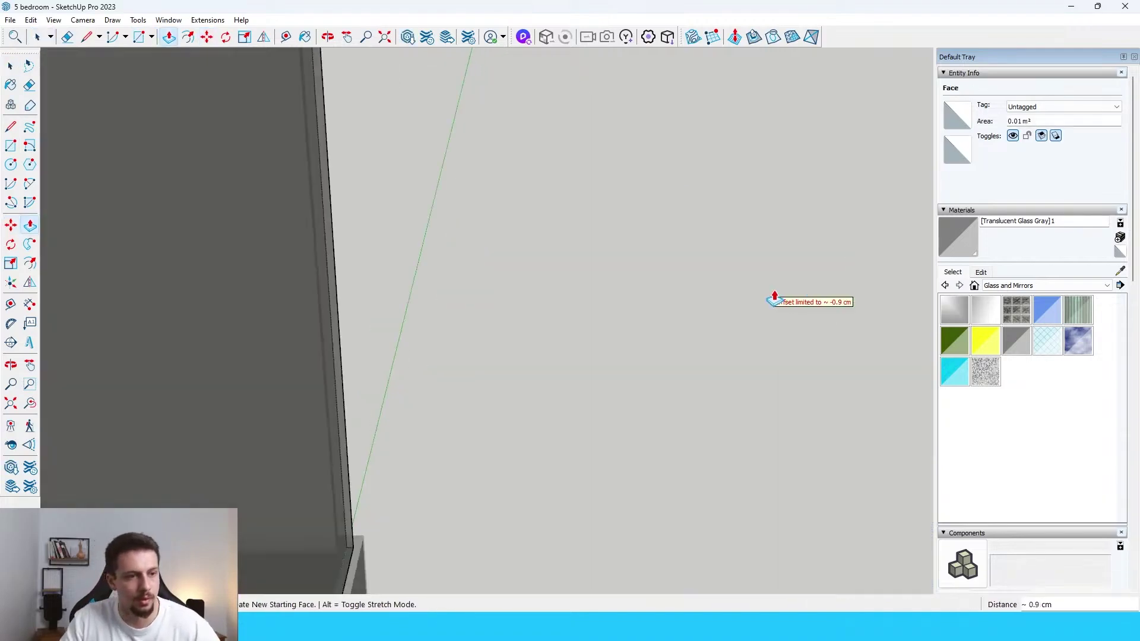
scroll(775, 297, down, 3)
middle_drag(776, 298, 833, 275)
click(832, 273)
scroll(832, 273, down, 4)
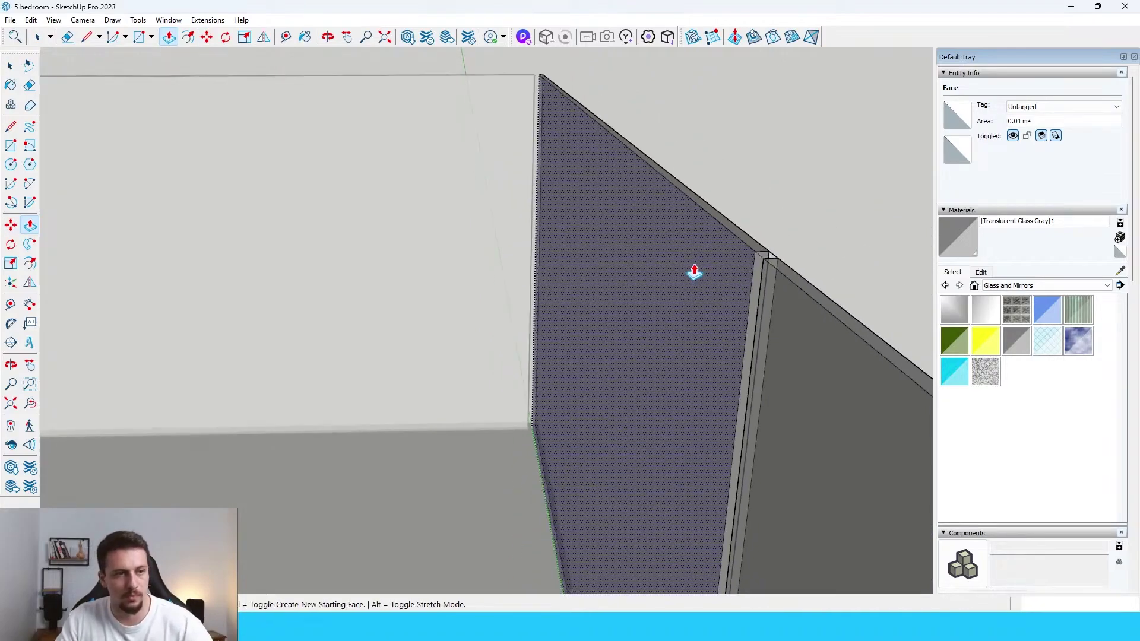
click(693, 266)
click(734, 259)
scroll(735, 259, down, 4)
middle_drag(735, 259, 690, 246)
double_click(760, 297)
key(space)
- Copy the second panel's face 153 cm further along the long parapet, leaving another narrow strip between panels
scroll(583, 326, down, 3)
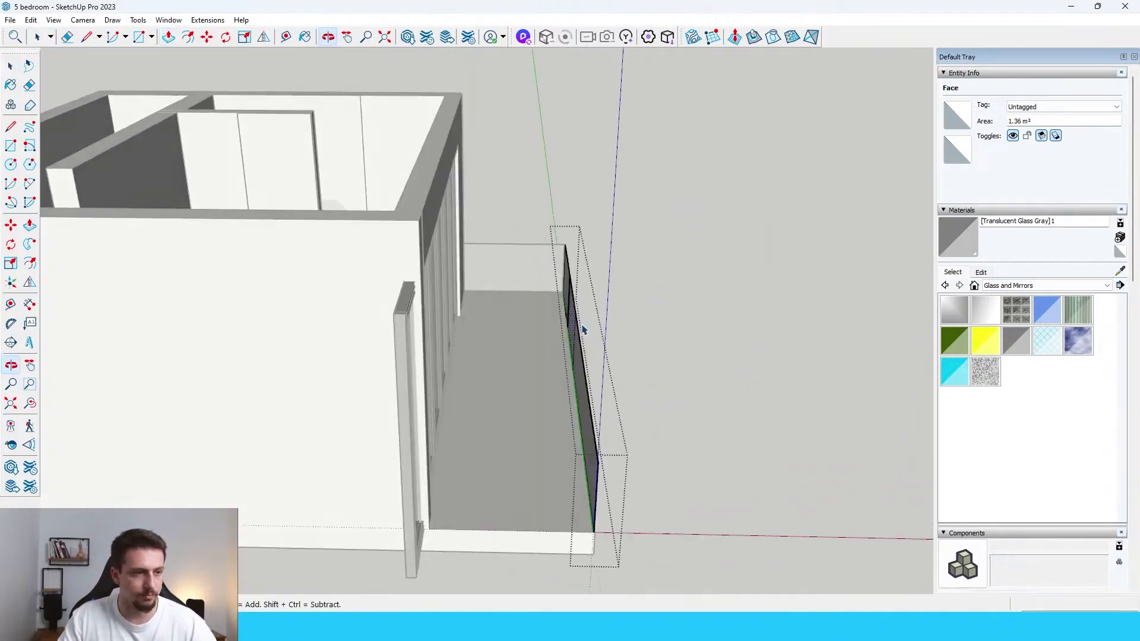
key(m)
scroll(605, 295, up, 8)
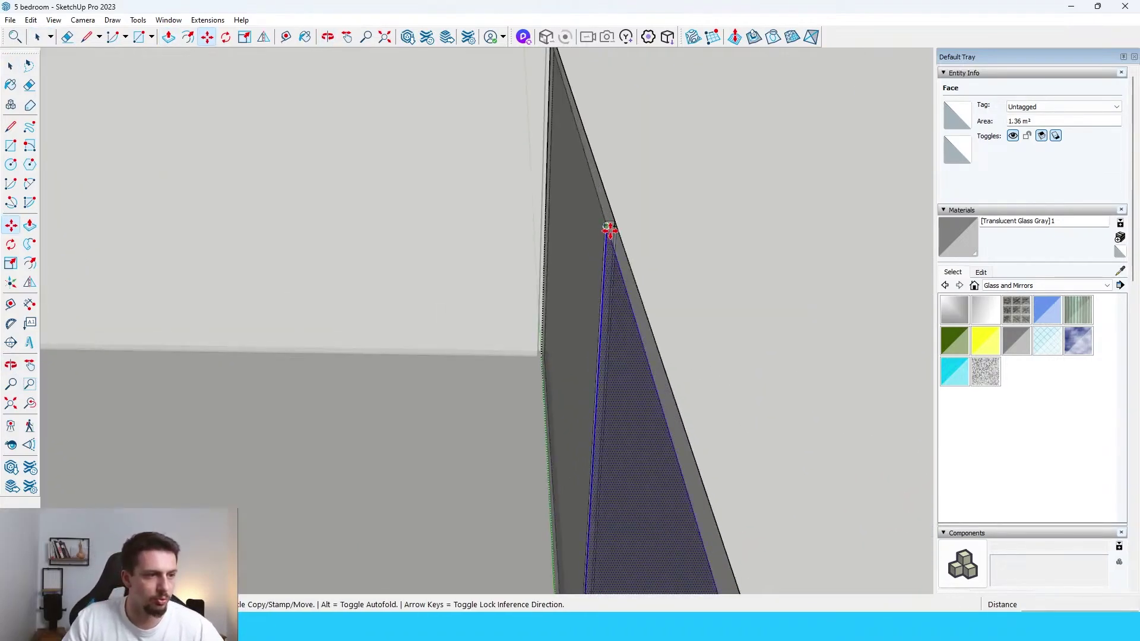
click(611, 230)
scroll(624, 229, down, 5)
scroll(680, 350, up, 2)
middle_drag(679, 358, 832, 322)
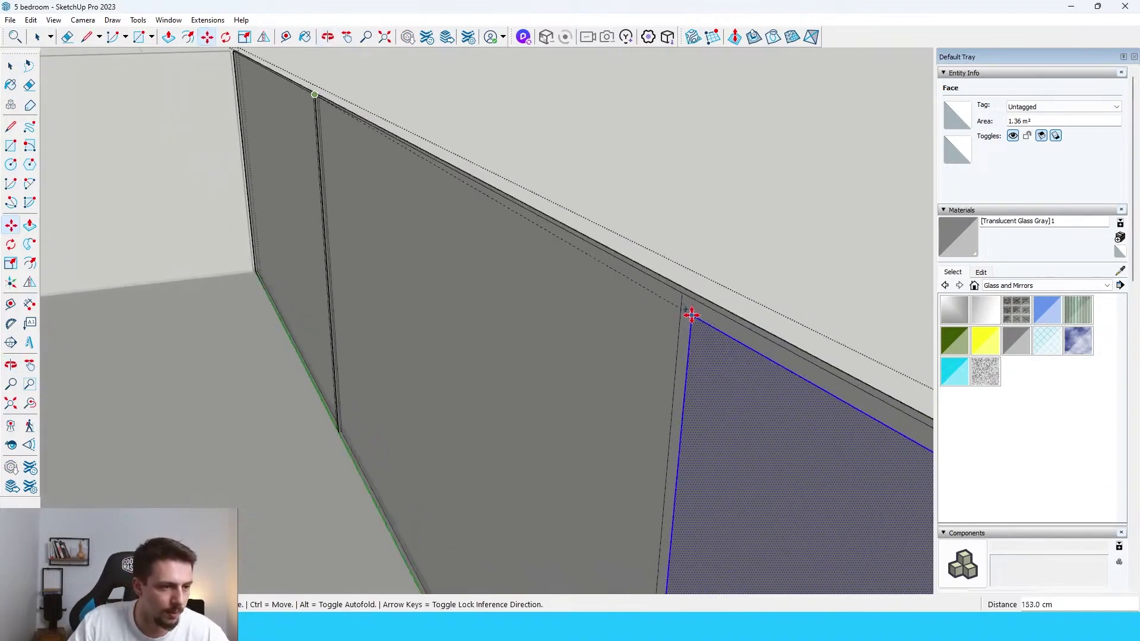
click(692, 301)
key(space)
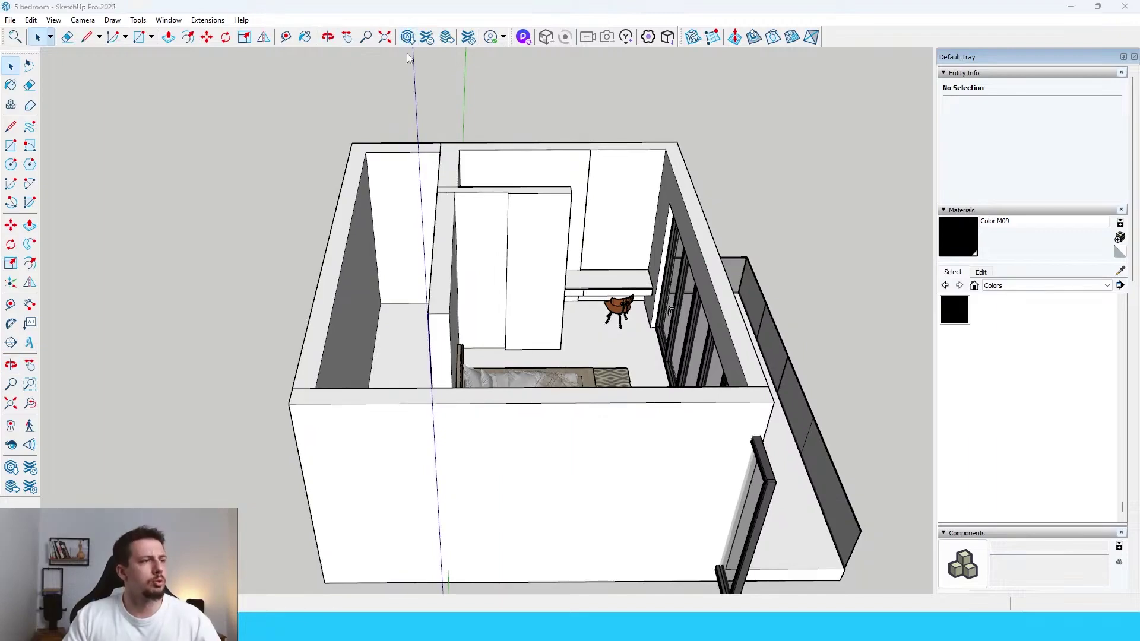
- Search 3D Warehouse for "curtains" and load the beige and white draped curtain model into the bedroom
click(408, 38)
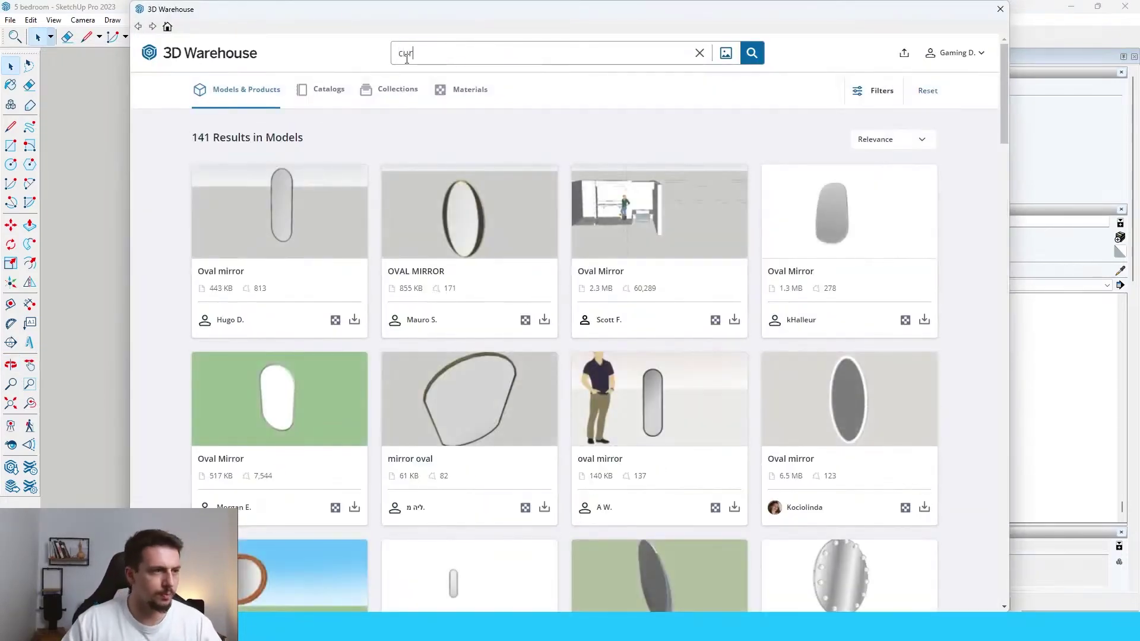
key(Return)
scroll(861, 386, down, 1)
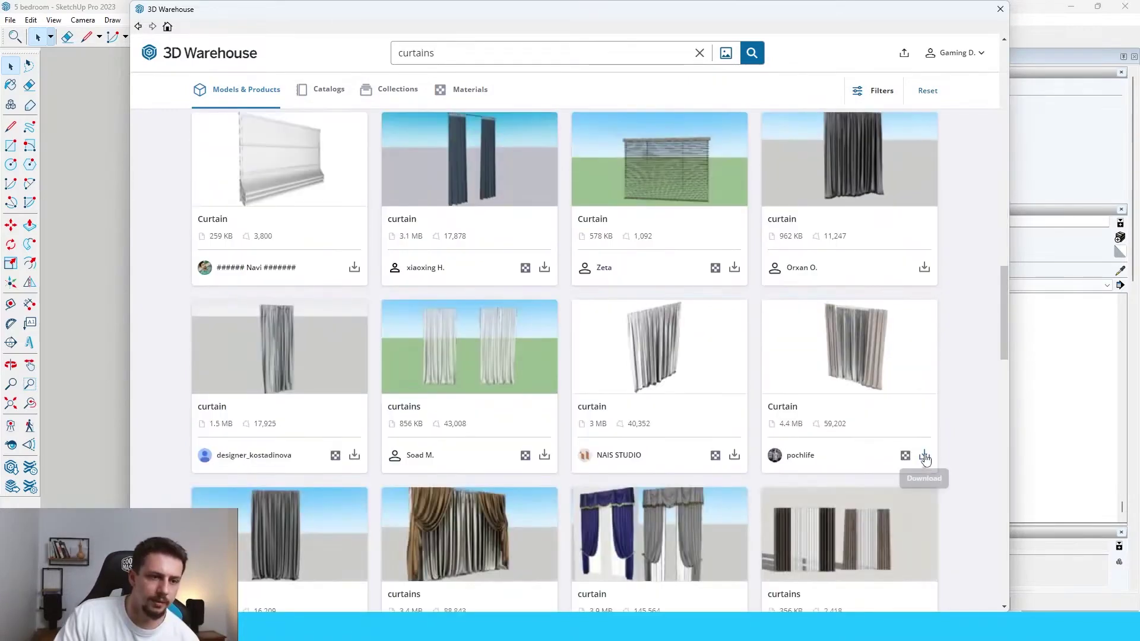
click(925, 455)
click(536, 329)
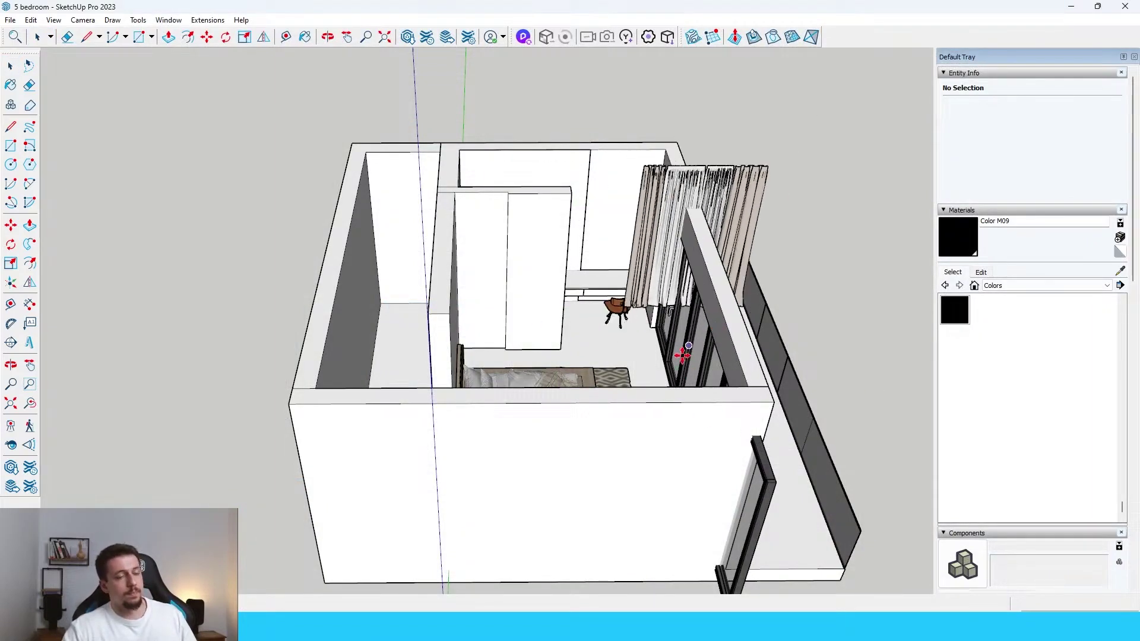
- Place the curtain in the far corner near the windows and rotate it 90 degrees to run parallel to the window wall
scroll(643, 285, up, 5)
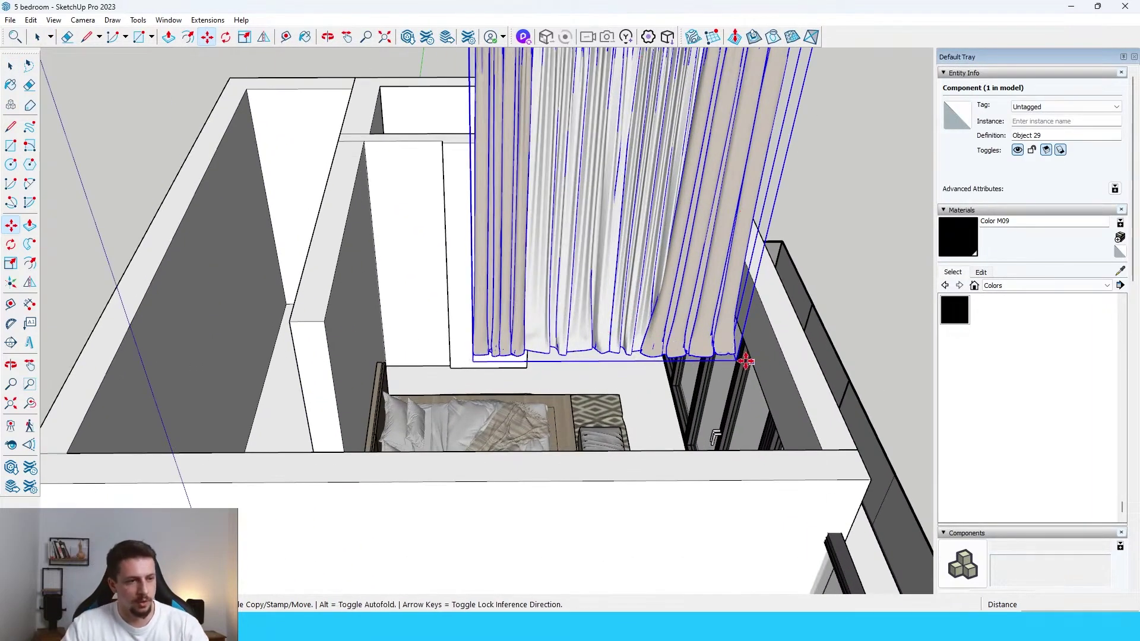
middle_drag(658, 433, 678, 508)
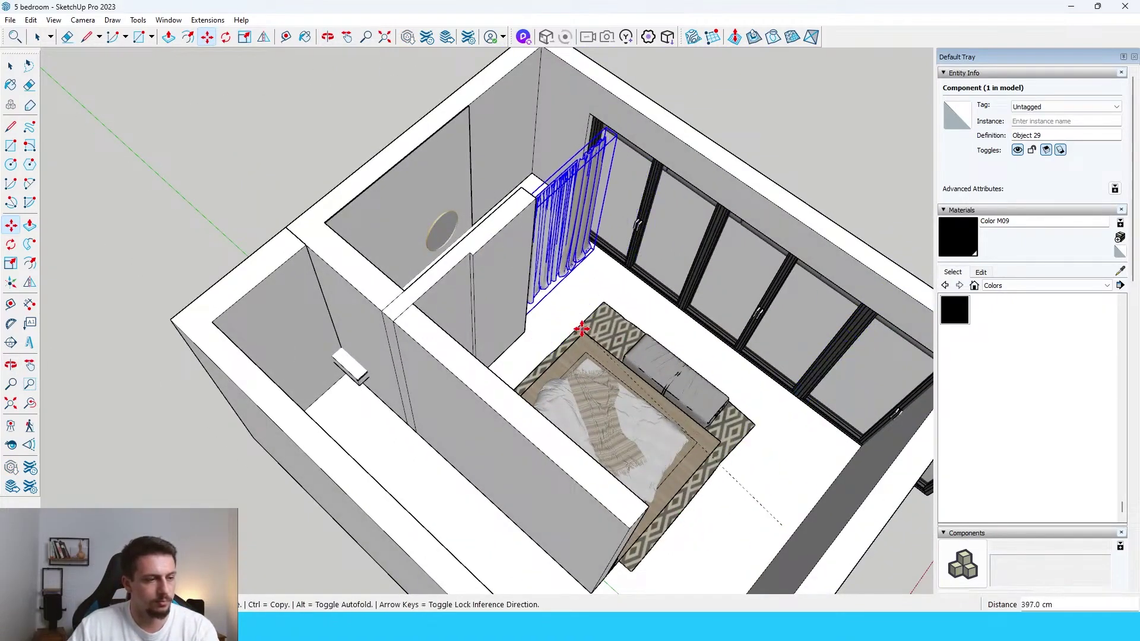
scroll(576, 119, up, 3)
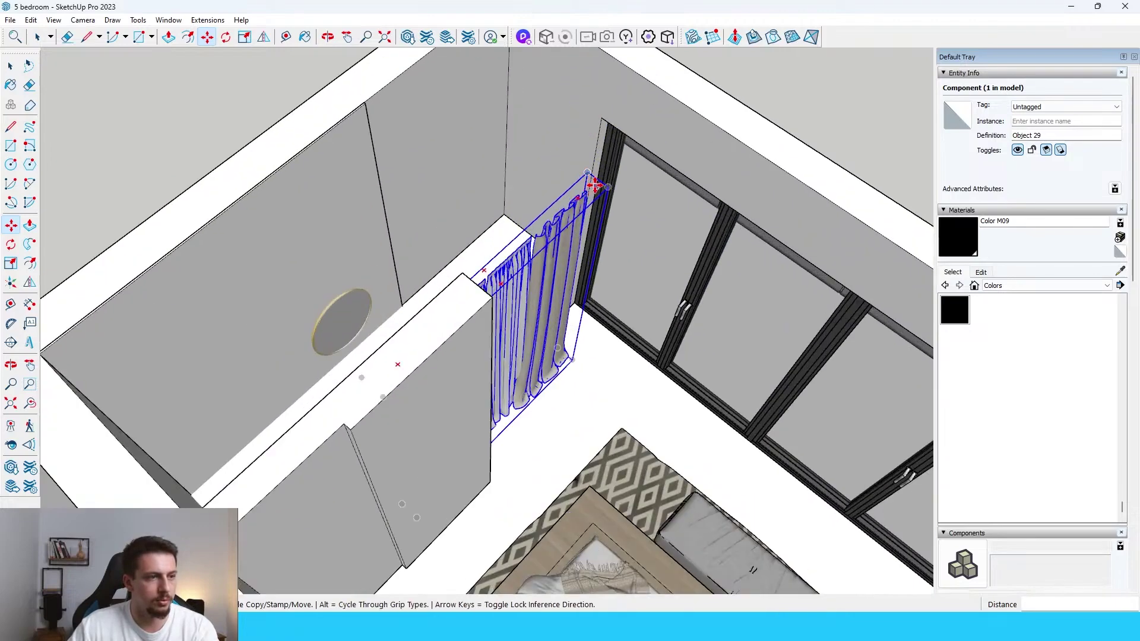
click(579, 194)
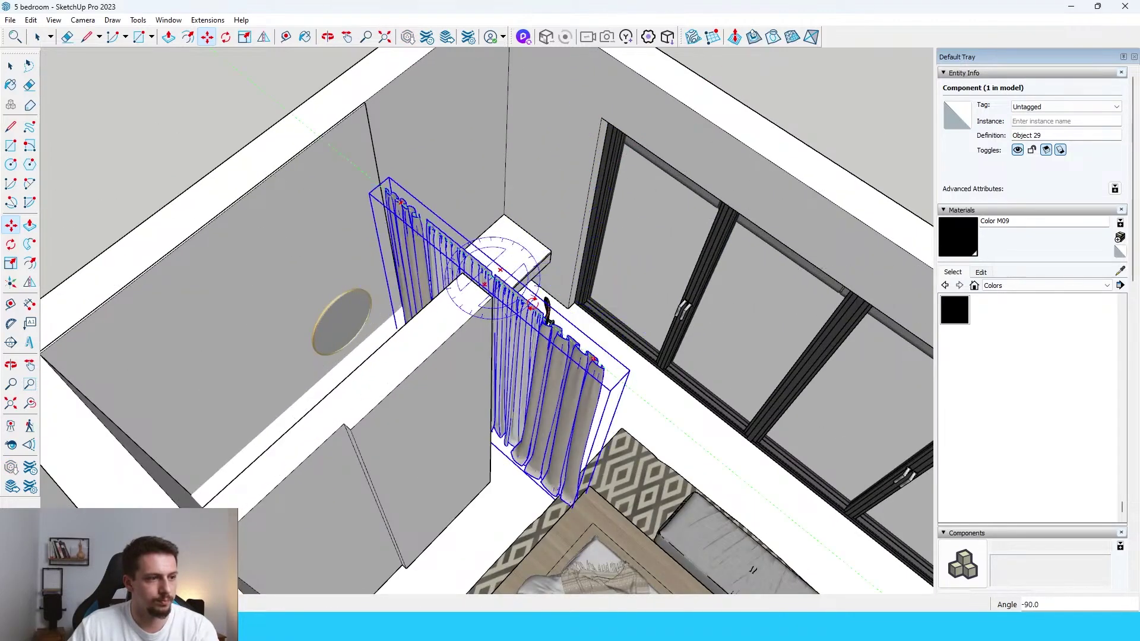
click(531, 301)
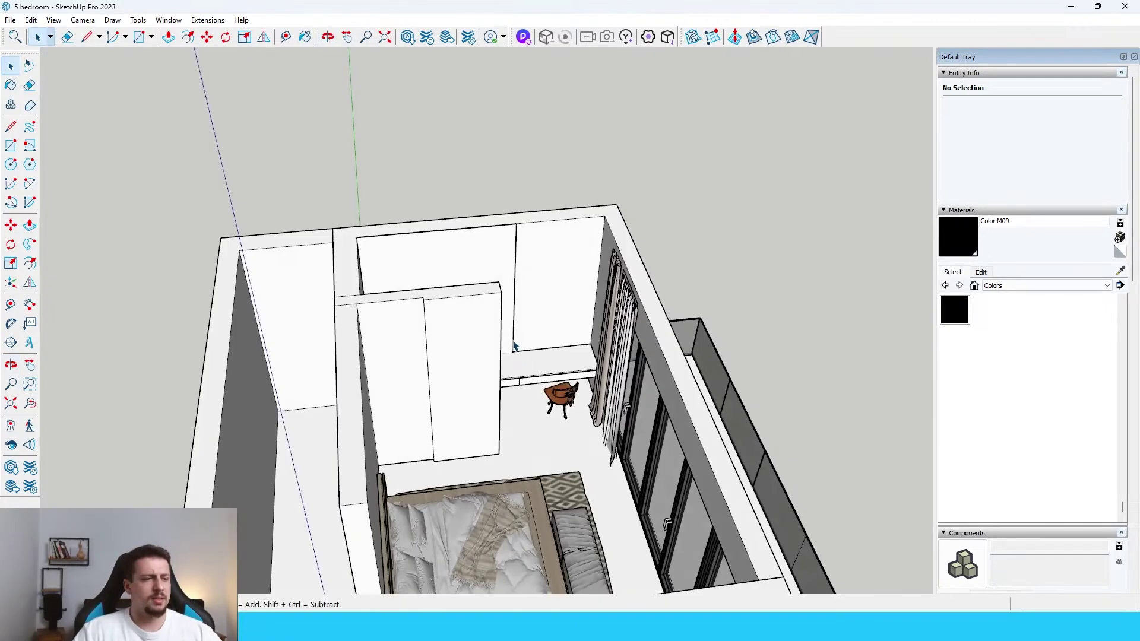
- Switch to the bedroom reference image and examine the ceiling, its light fixtures and the curtain area
scroll(573, 279, down, 3)
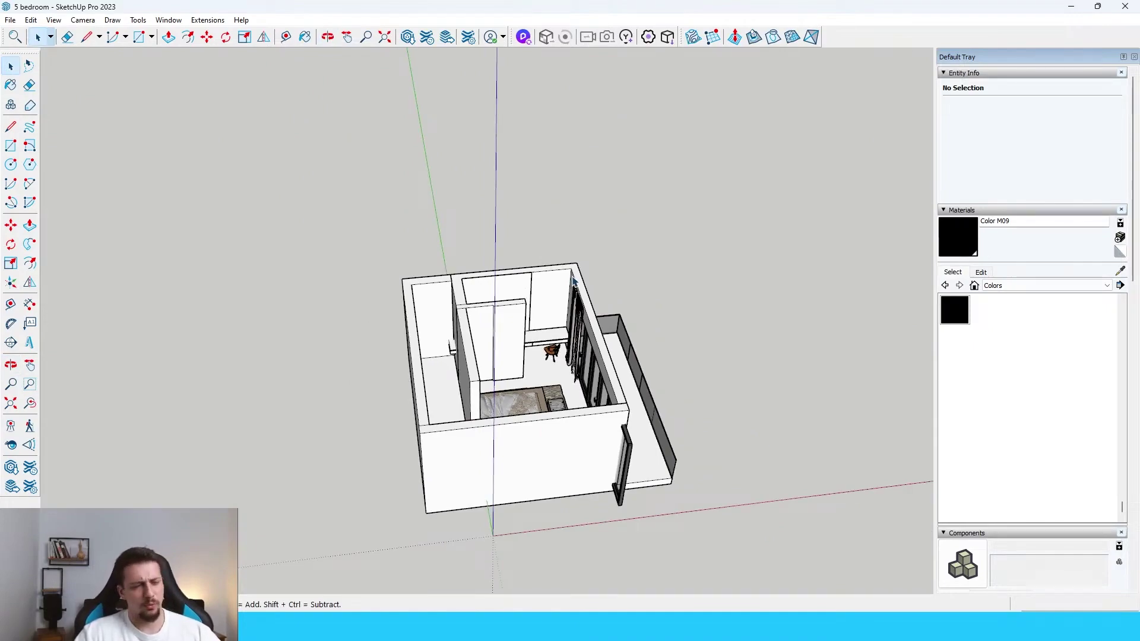
scroll(564, 362, up, 5)
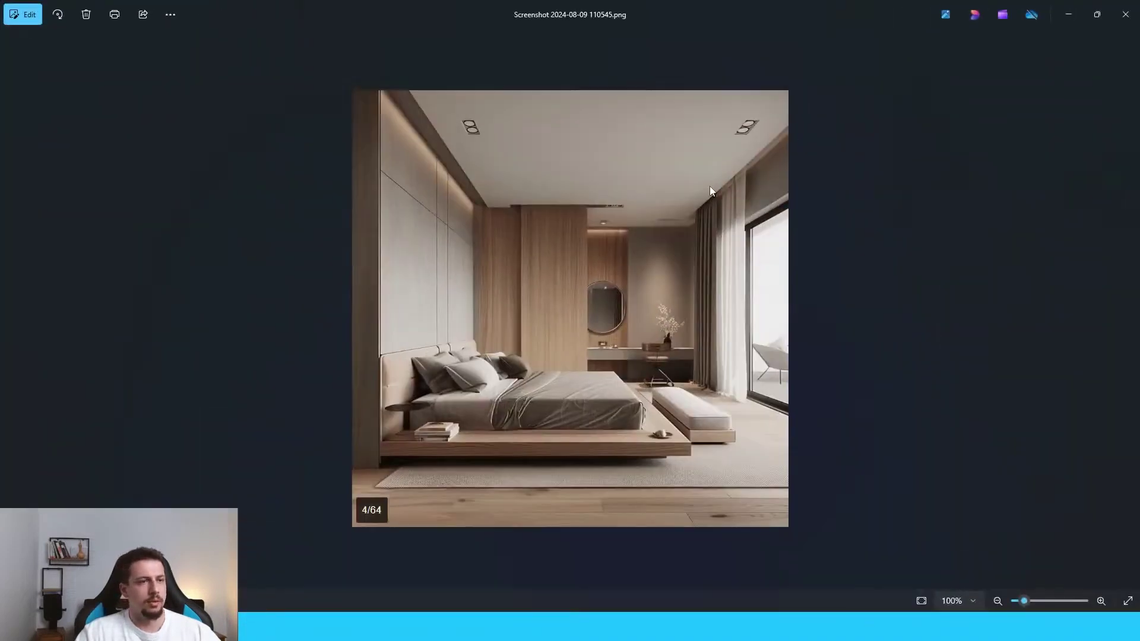
scroll(514, 218, up, 5)
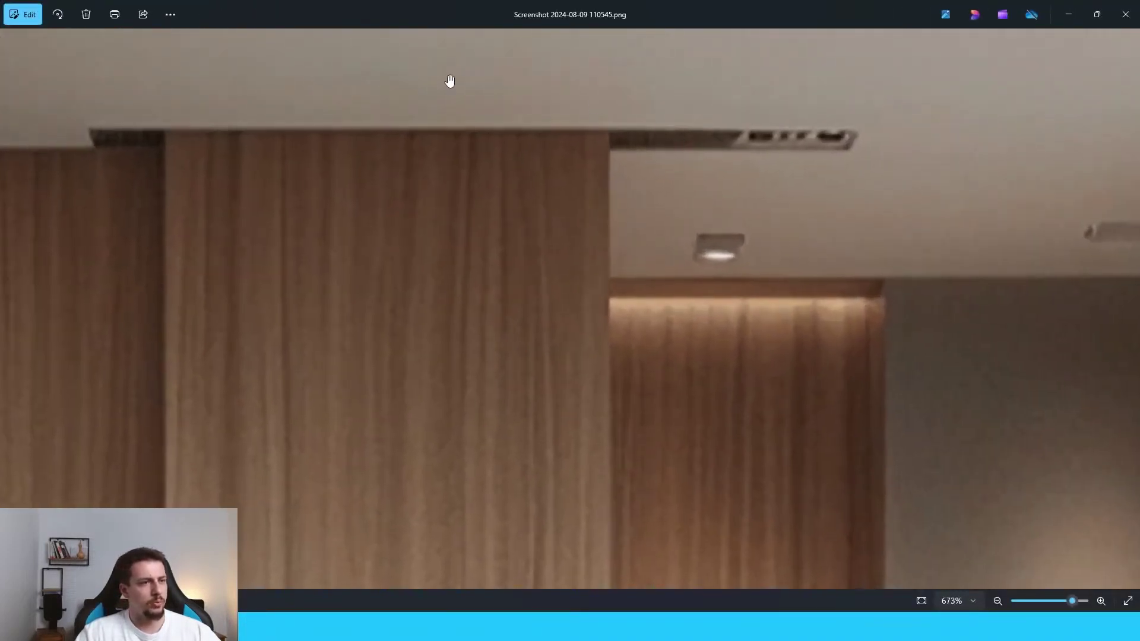
scroll(805, 257, down, 5)
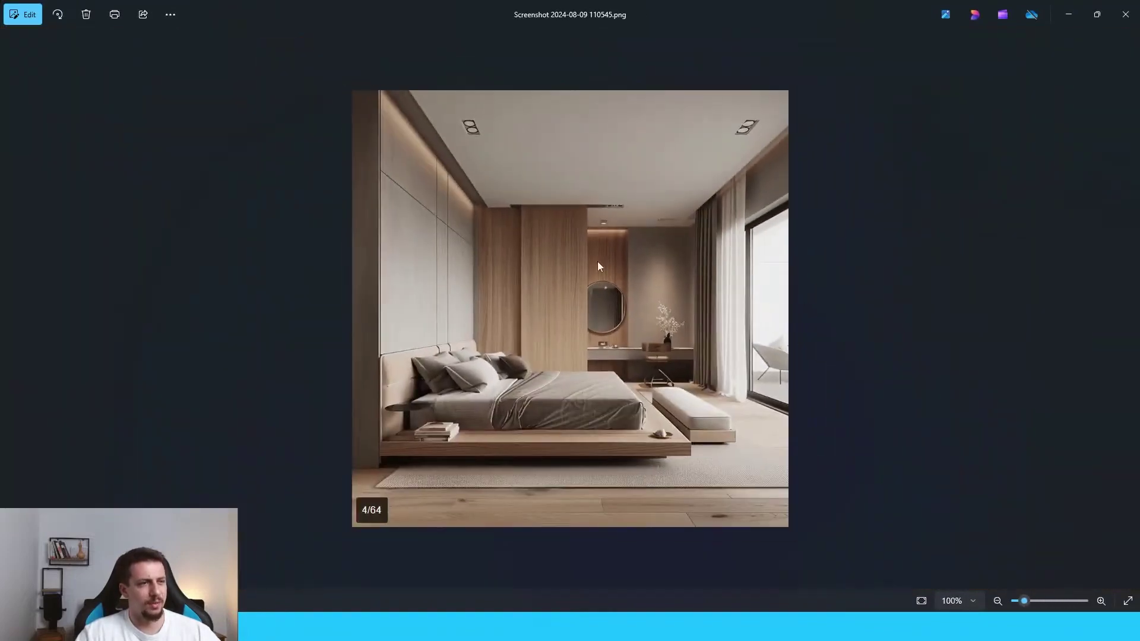
click(1114, 28)
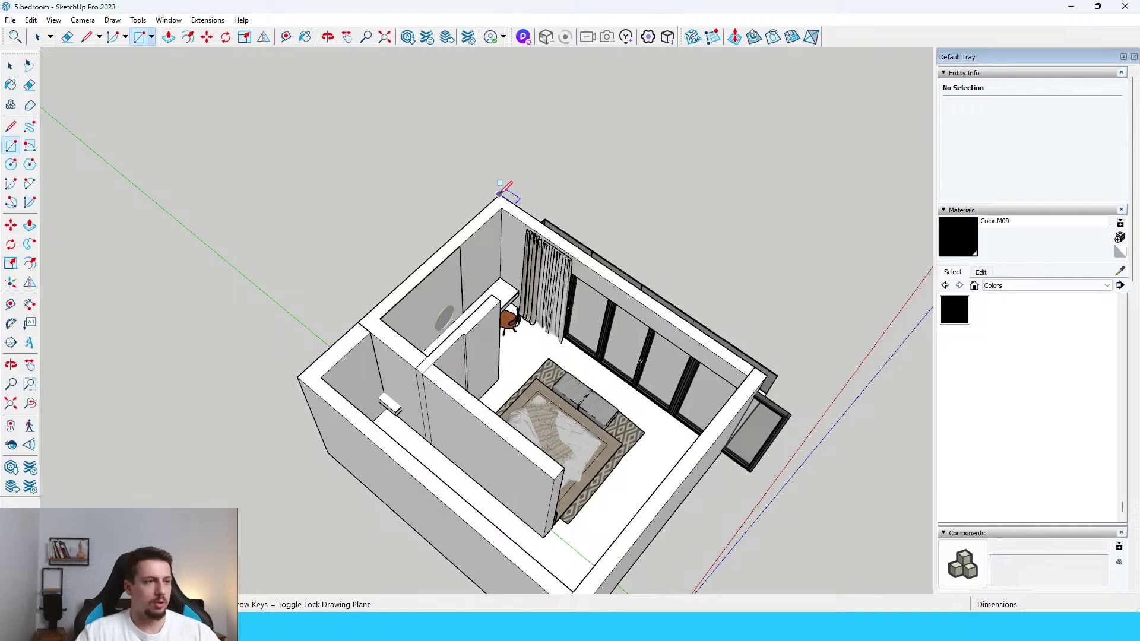
- Draw a rectangle about 604 by 687 cm over the wall tops, between opposite outer corners, to cover the room
click(500, 193)
scroll(593, 551, down, 2)
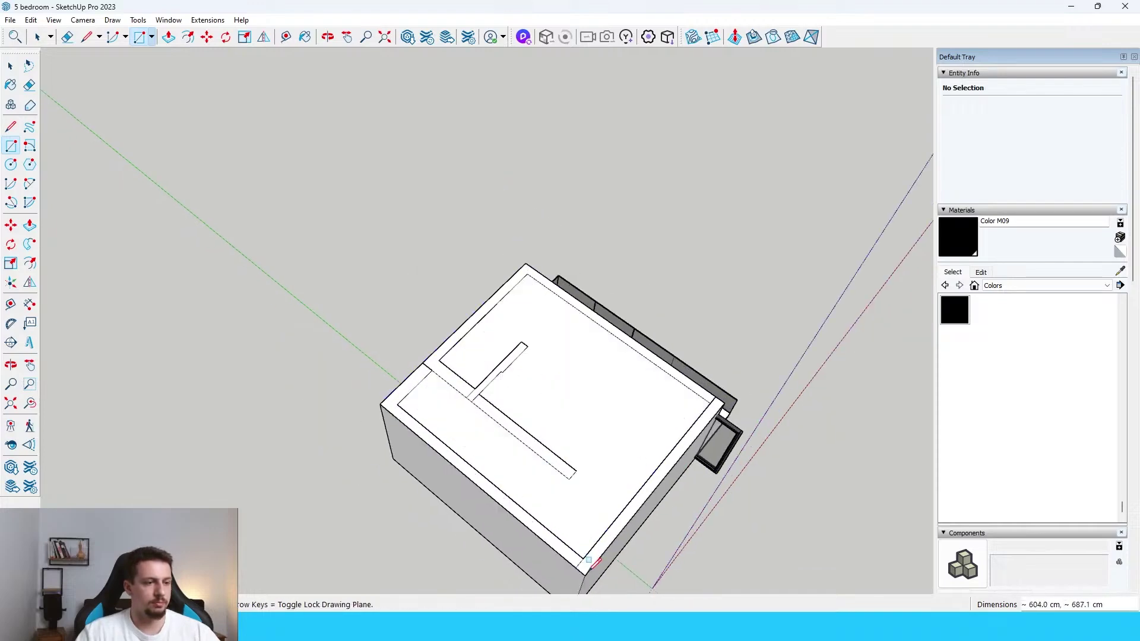
- Finish the ceiling rectangle at the outer corner of the walls and extrude it 30 cm
click(590, 561)
scroll(626, 402, up, 3)
key(p)
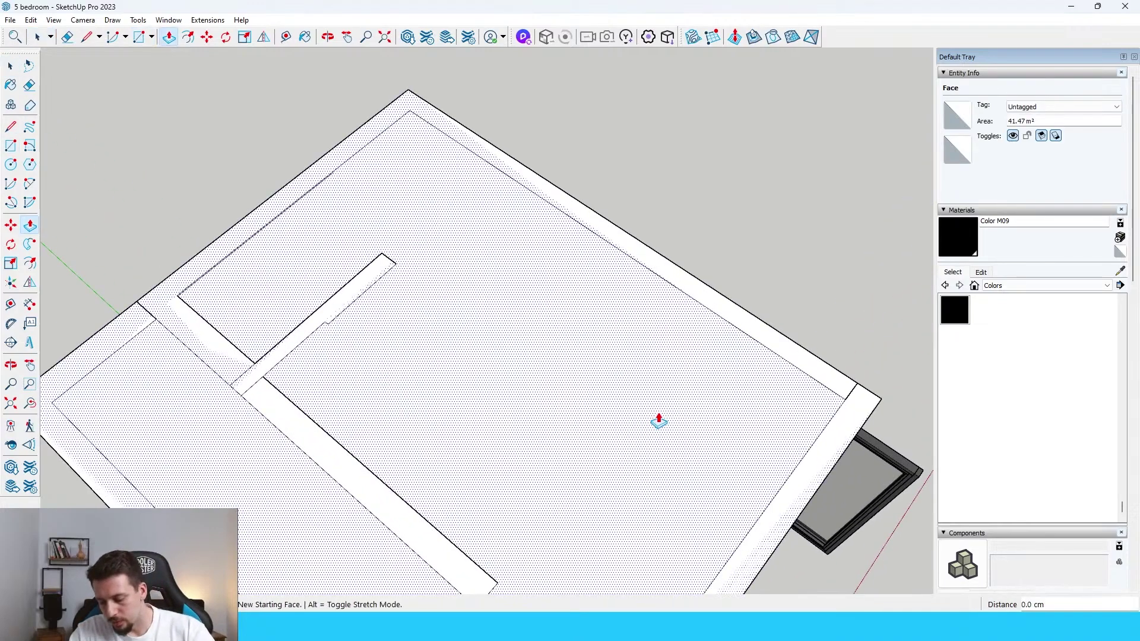
click(659, 421)
key(Return)
scroll(540, 405, up, 3)
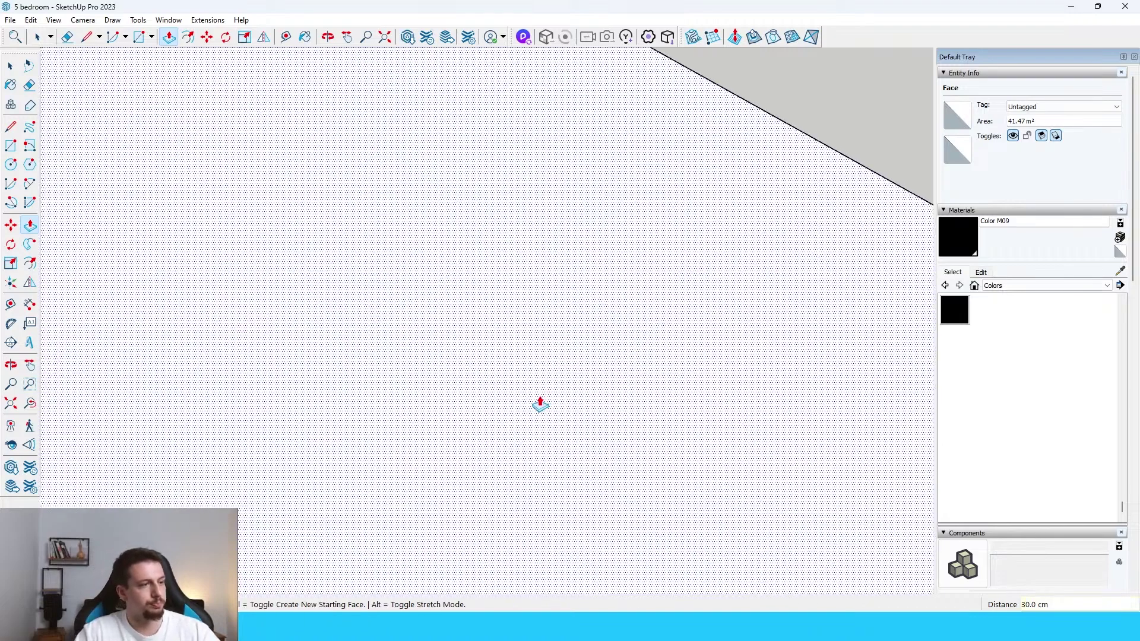
- Offset the outline of the ceiling's underside inward by about 46 cm, past the curtain
middle_drag(540, 405, 514, 63)
key(space)
key(Delete)
scroll(588, 446, down, 4)
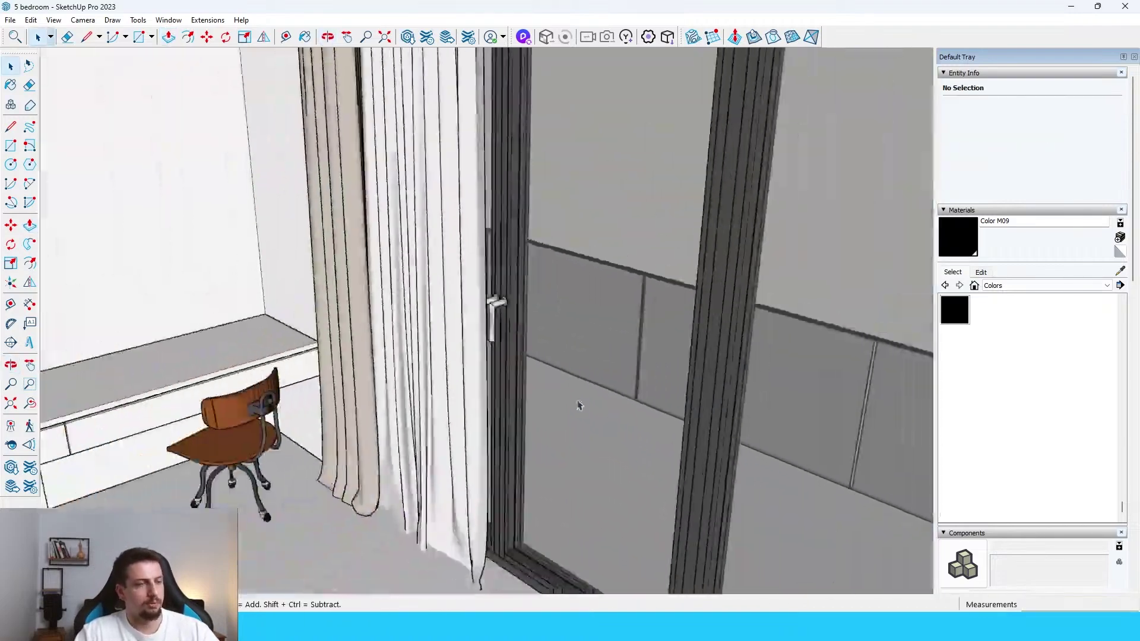
middle_drag(577, 404, 528, 355)
scroll(660, 438, down, 6)
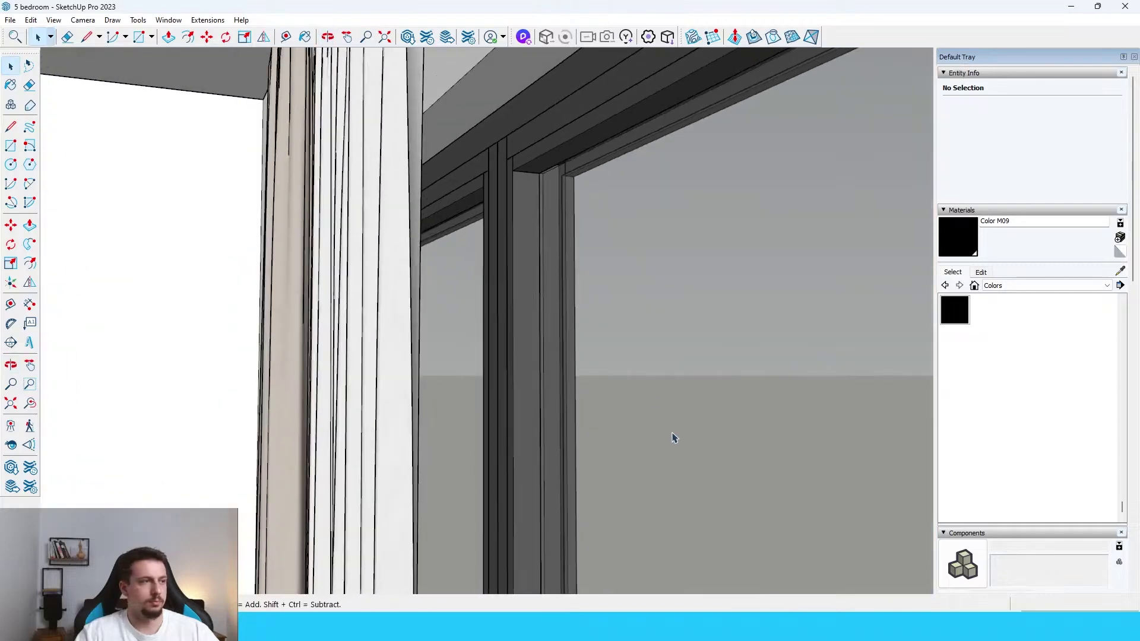
scroll(705, 331, down, 3)
middle_drag(705, 331, 647, 312)
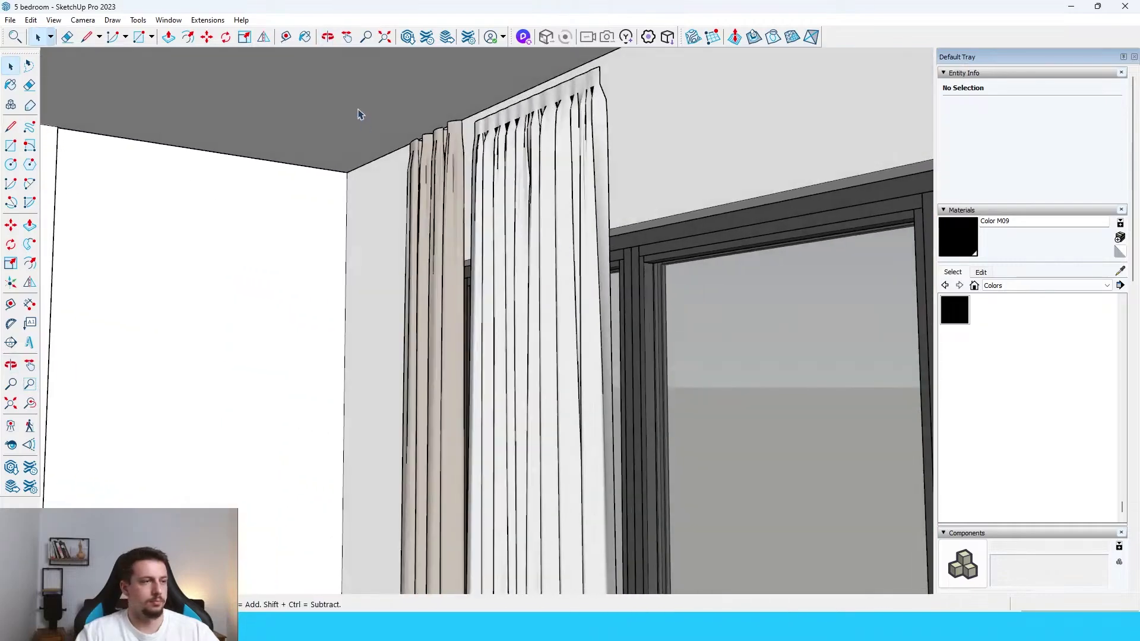
click(358, 112)
scroll(363, 134, up, 3)
scroll(435, 140, down, 3)
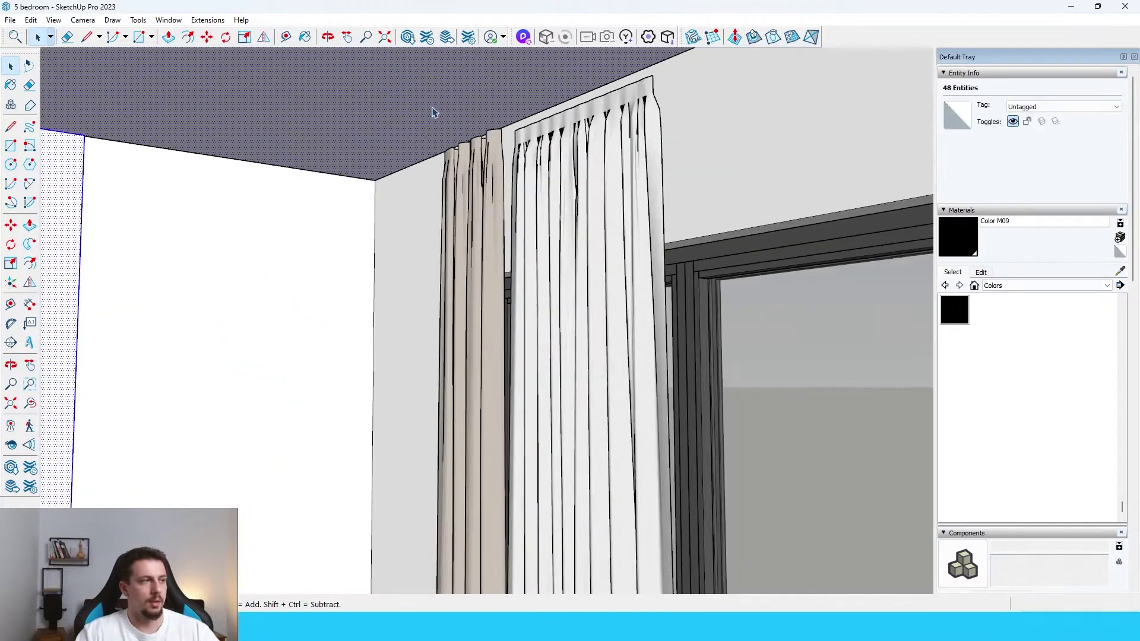
scroll(433, 135, down, 3)
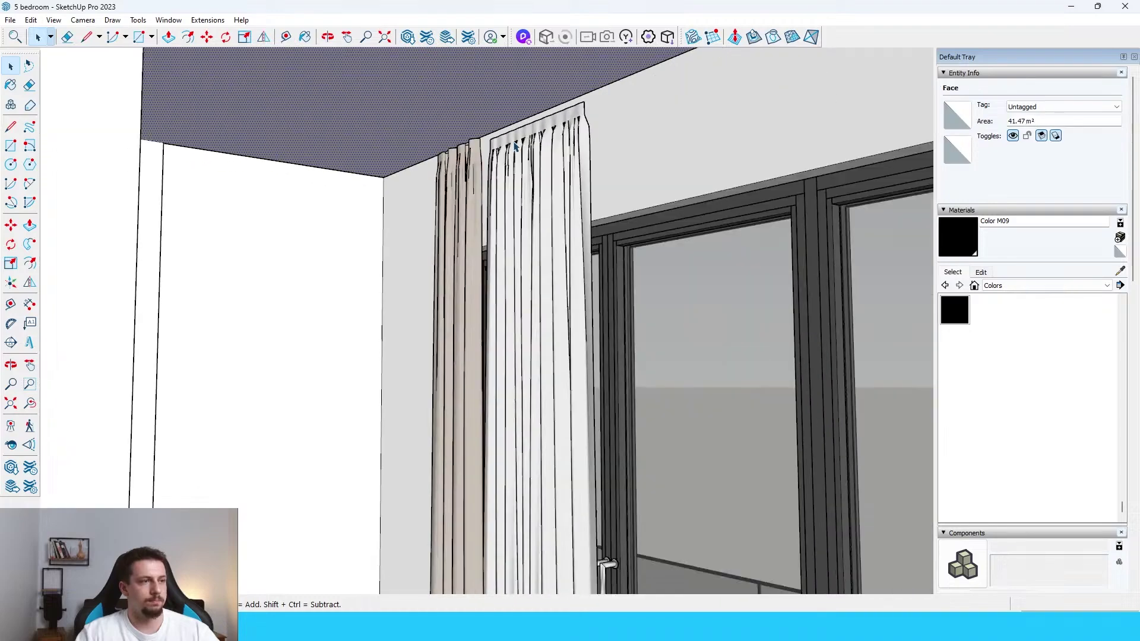
key(g)
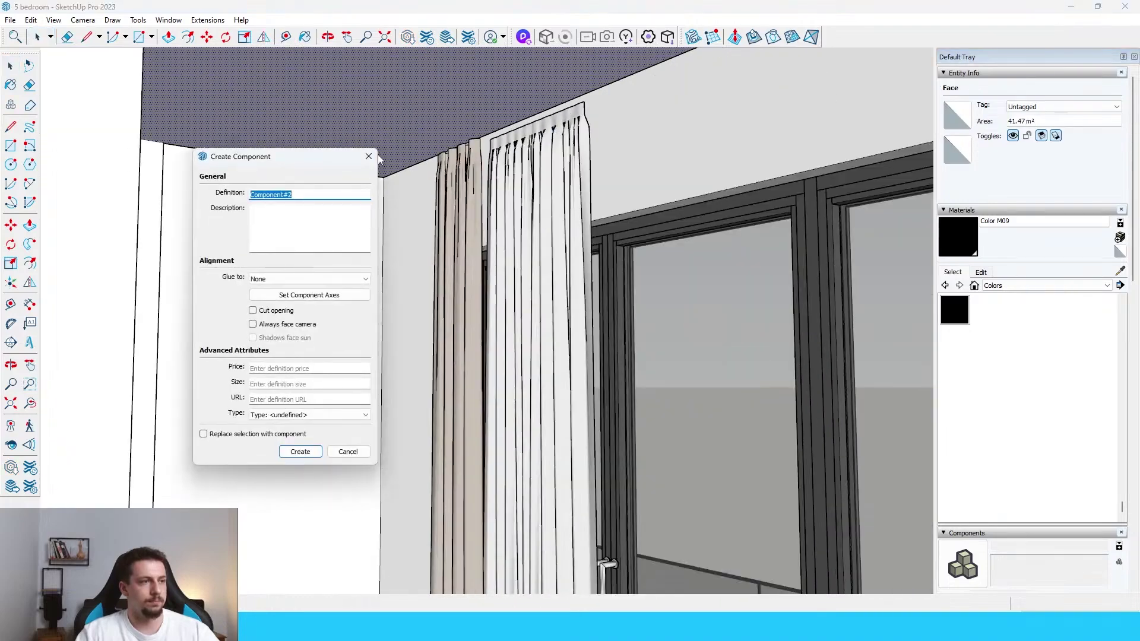
click(368, 156)
key(f)
click(586, 96)
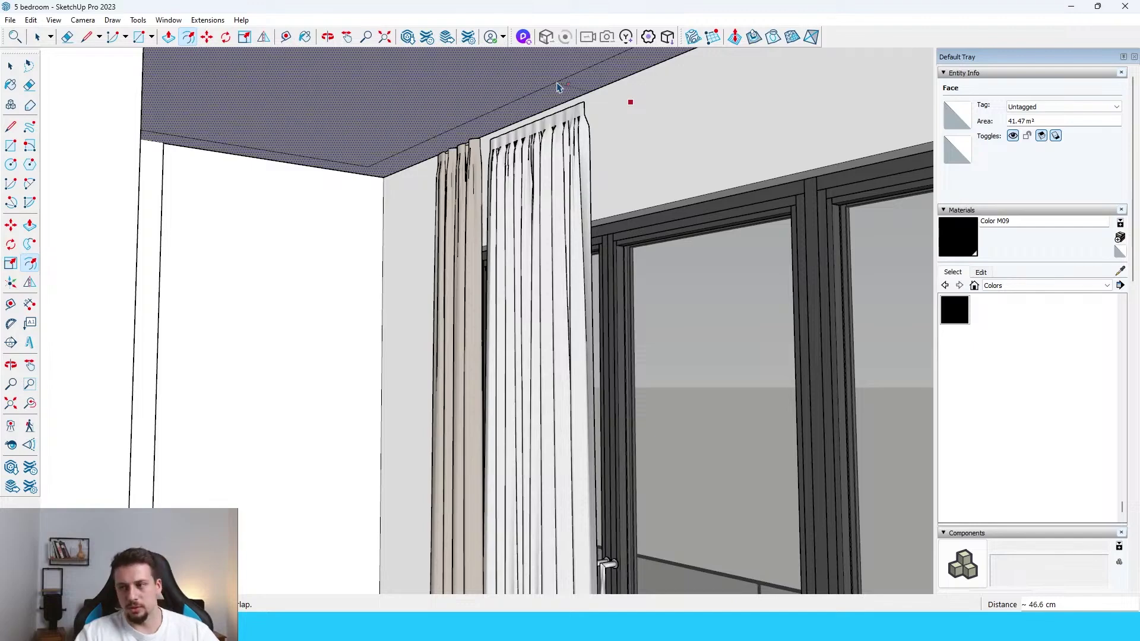
middle_drag(558, 87, 455, 98)
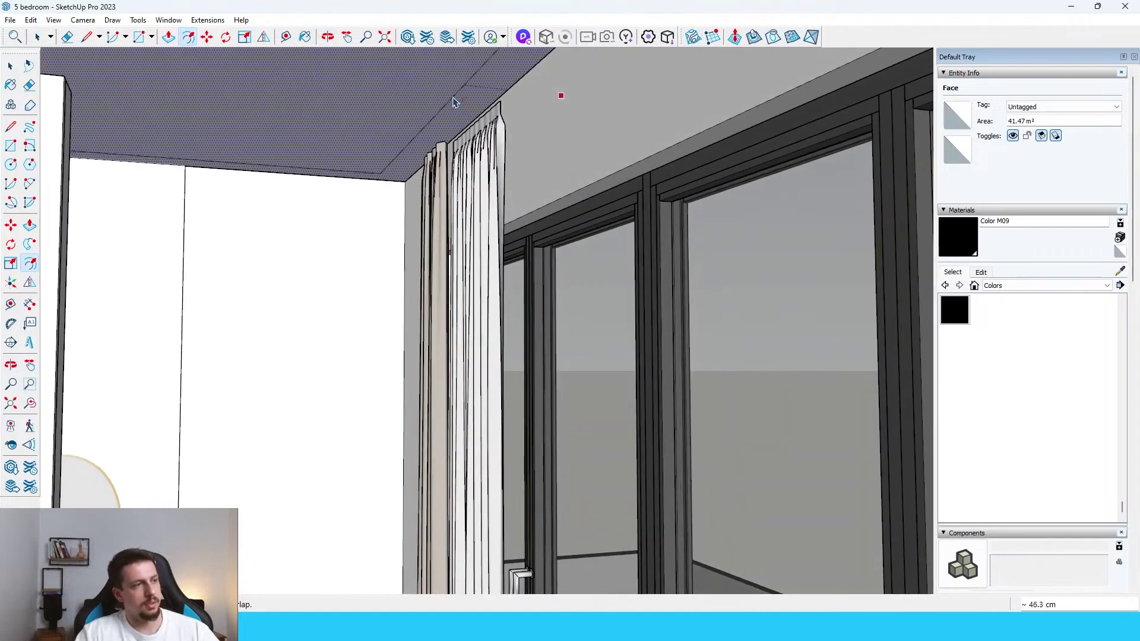
click(454, 102)
- Pull the inner ceiling face down to leave a recessed channel around it along the walls
key(p)
click(422, 146)
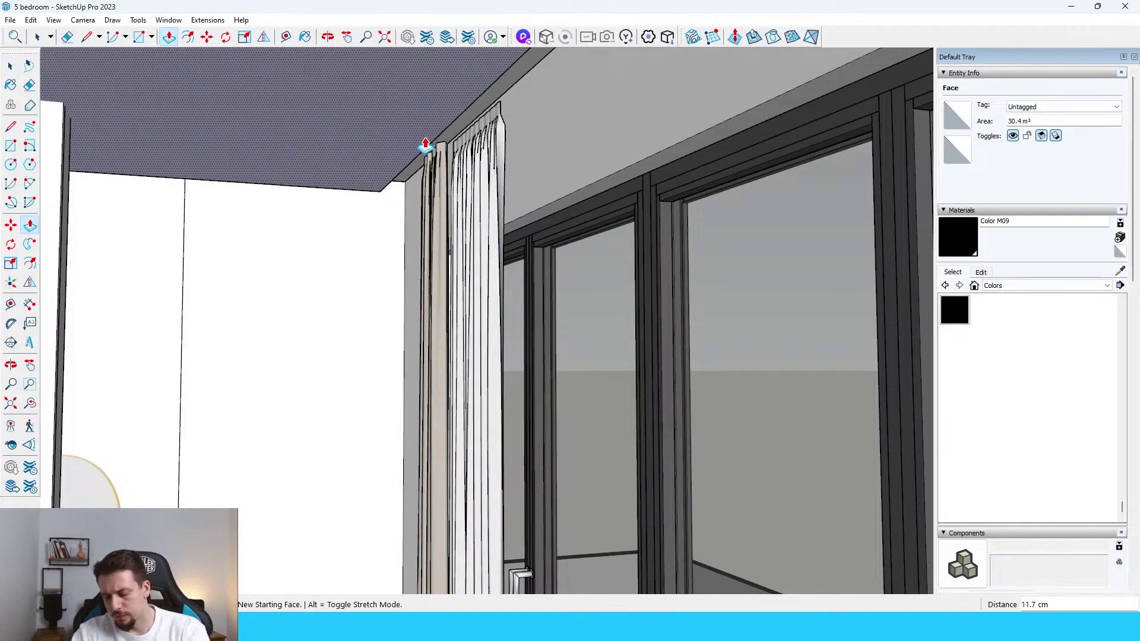
key(Return)
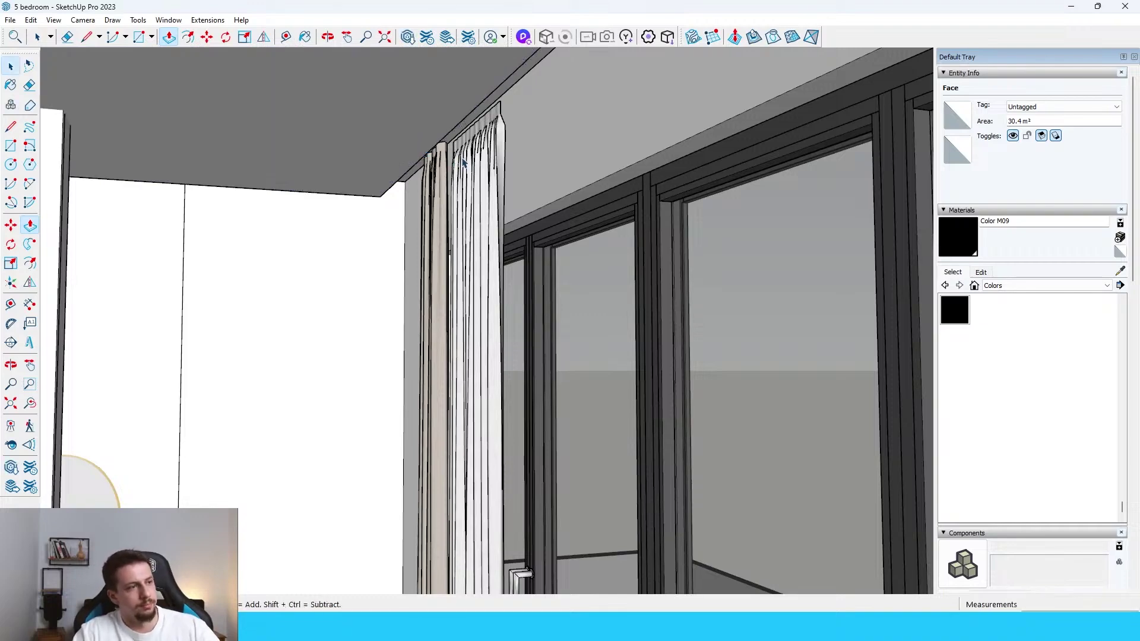
- Scale the curtain upward so that its top extends into the ceiling recess
key(space)
click(478, 168)
key(m)
click(485, 172)
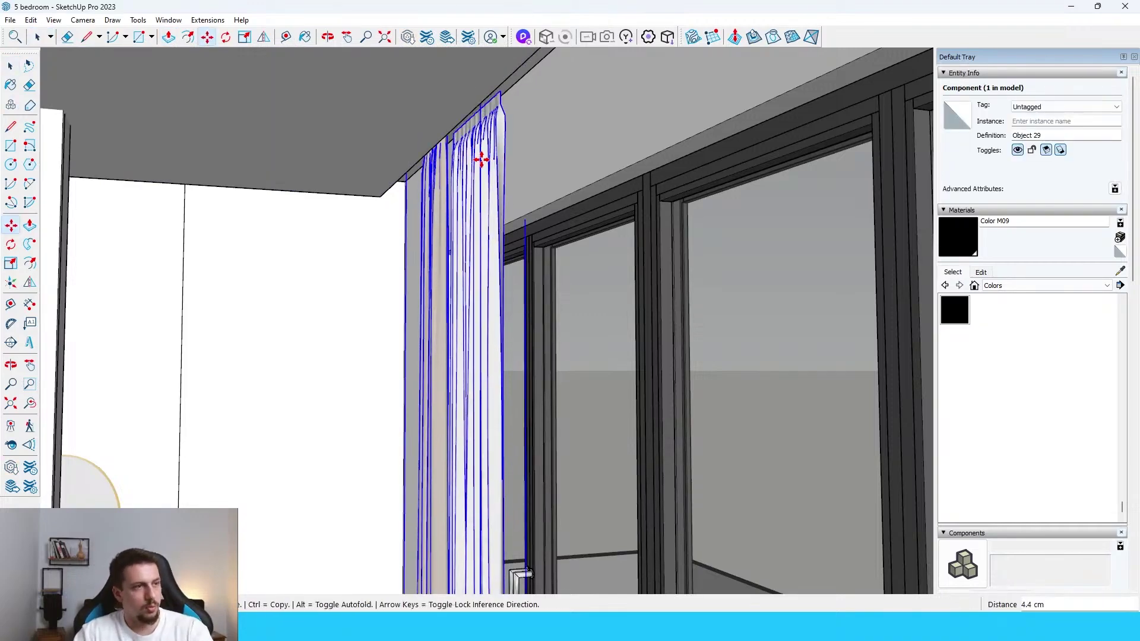
click(481, 157)
key(space)
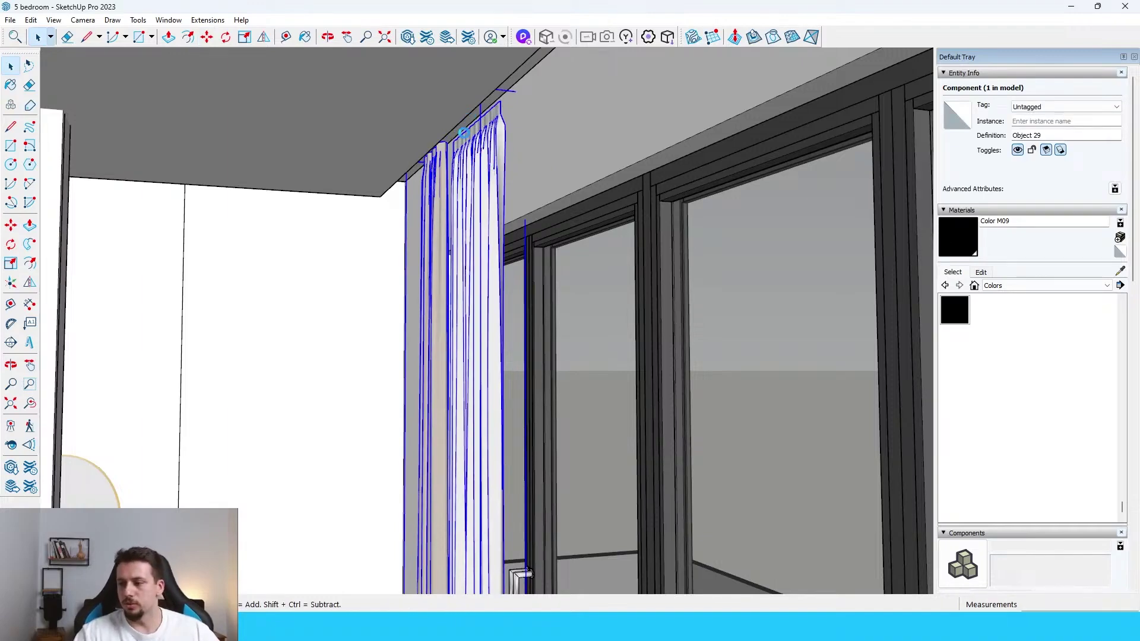
key(s)
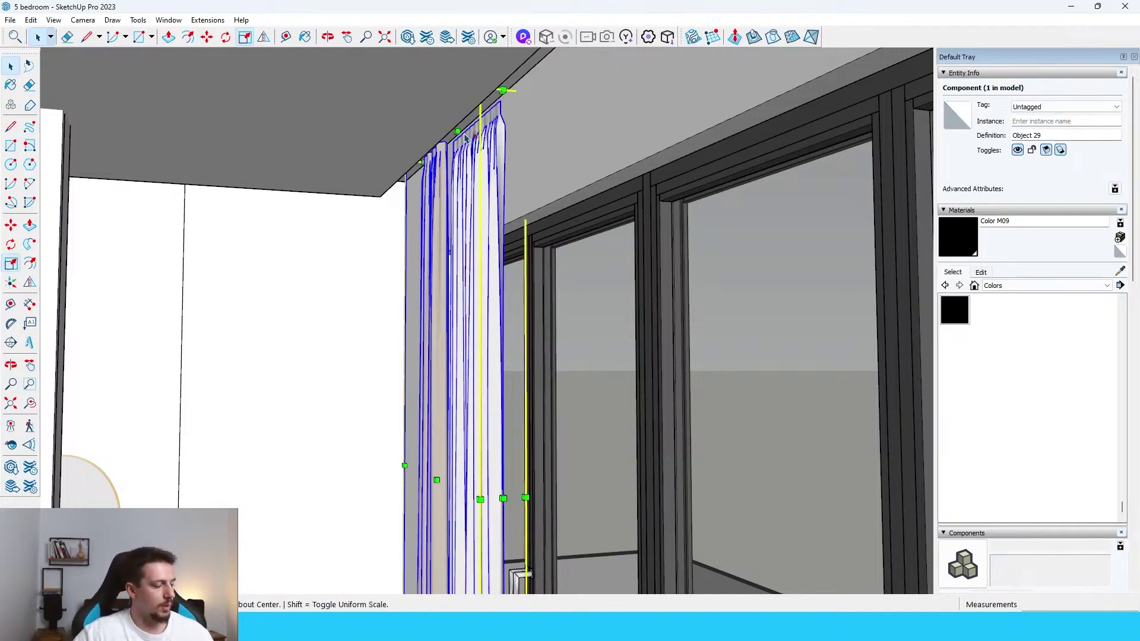
drag(476, 133, 458, 84)
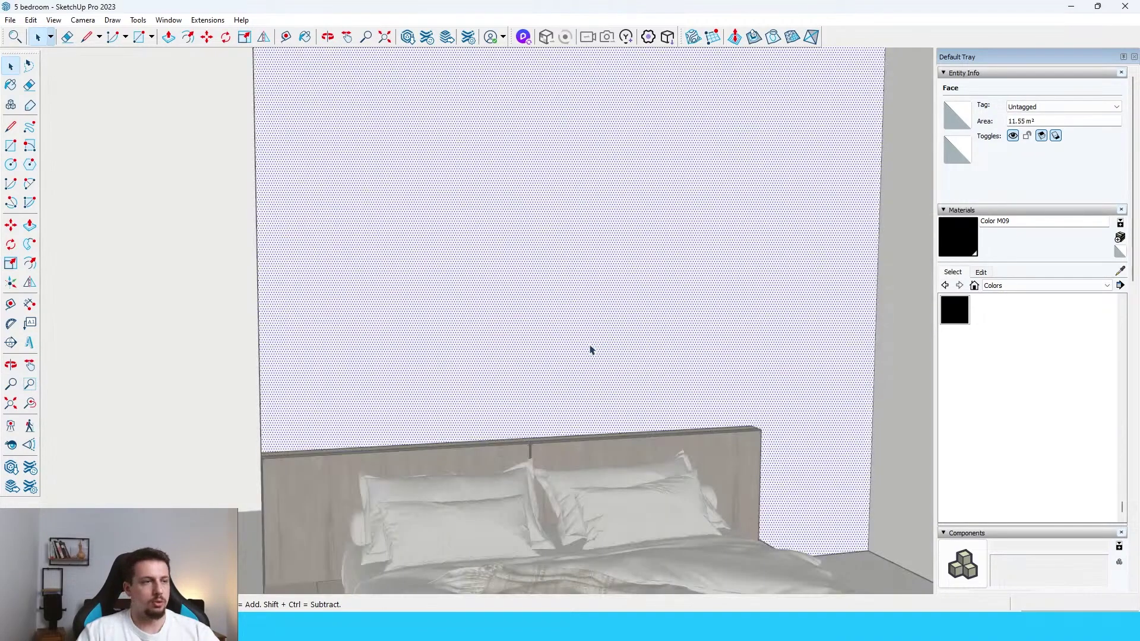
- Draw a rectangle about 330 by 121 cm across the upper part of the wall behind the bed
middle_drag(590, 349, 247, 107)
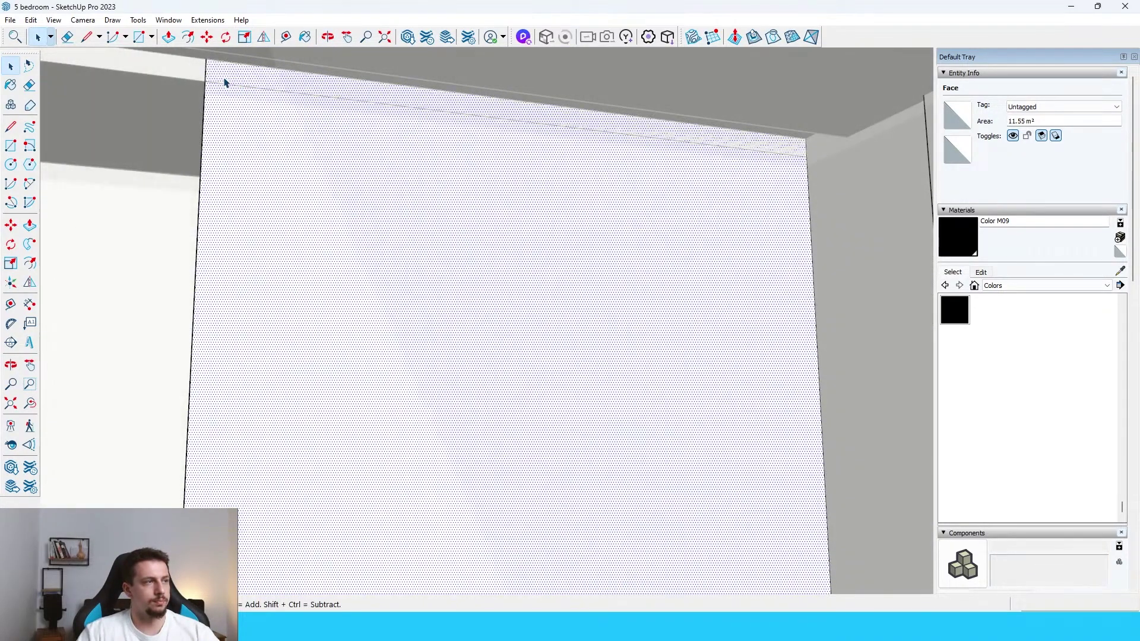
scroll(222, 80, up, 2)
key(r)
click(201, 53)
scroll(241, 107, down, 1)
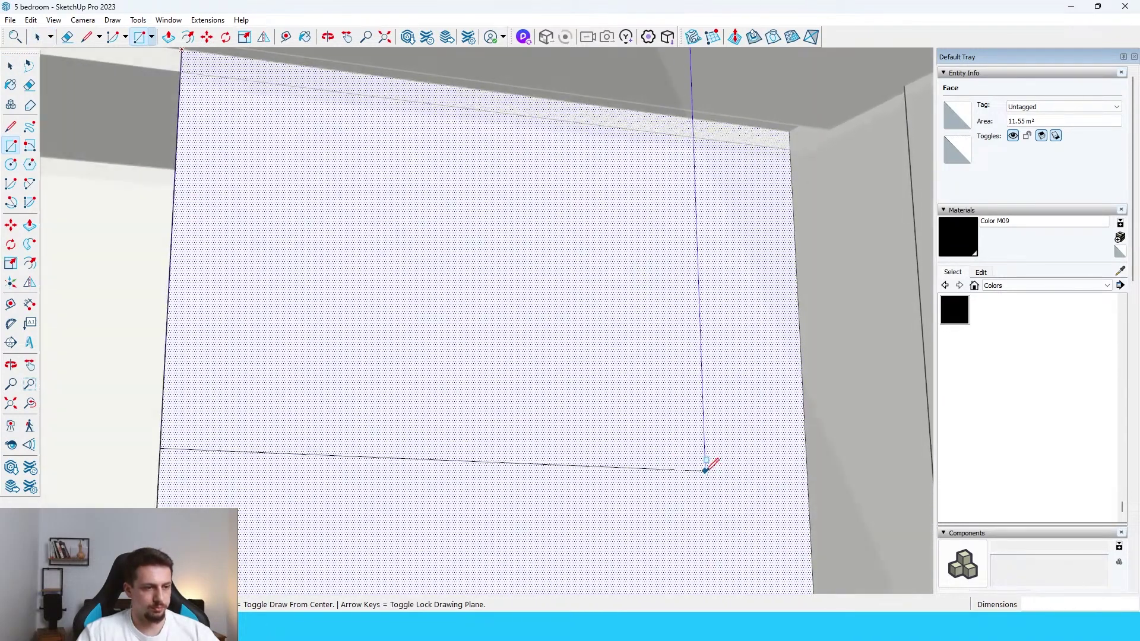
scroll(766, 475, up, 3)
middle_drag(809, 479, 861, 376)
scroll(862, 376, down, 5)
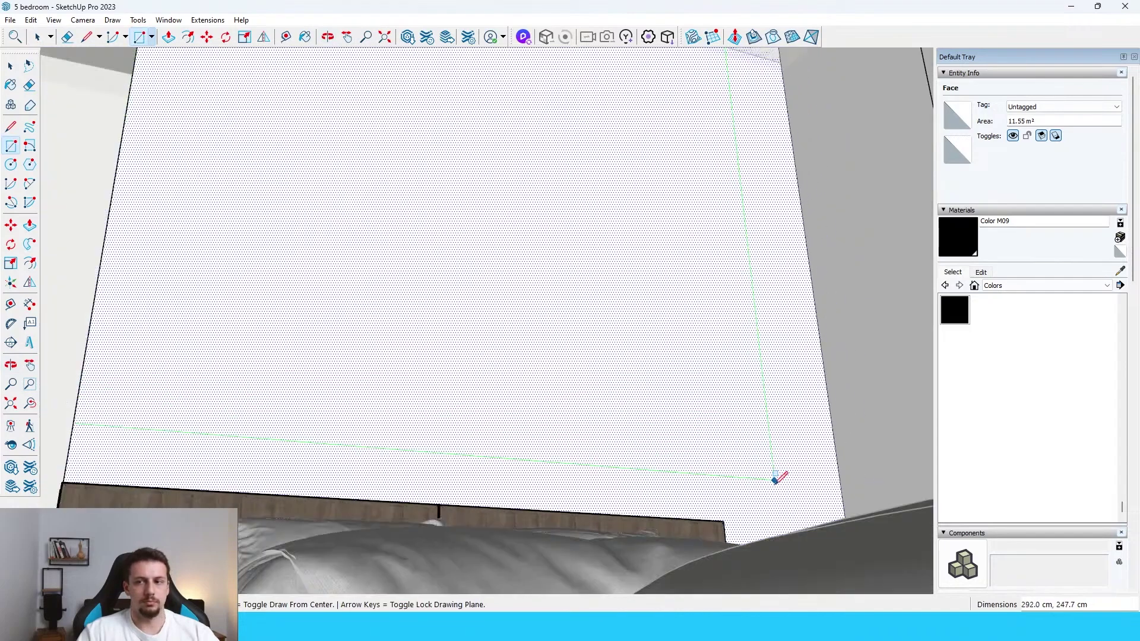
click(801, 260)
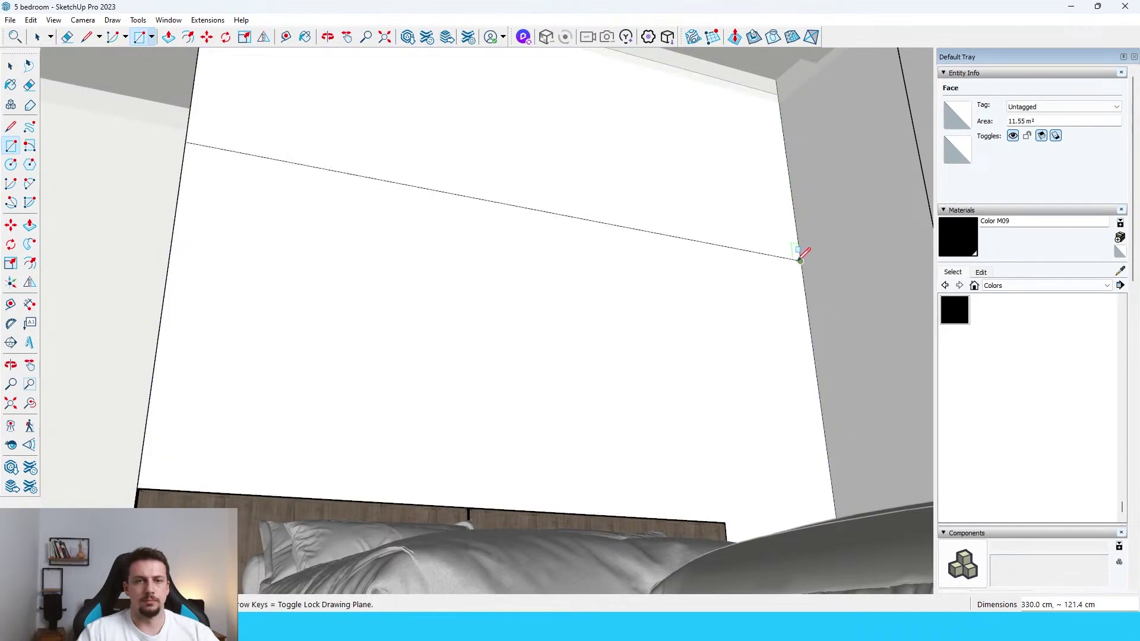
- Draw a rectangle about 47 by 243 cm centred on the midpoint of the wall's horizontal dividing line
scroll(687, 340, up, 1)
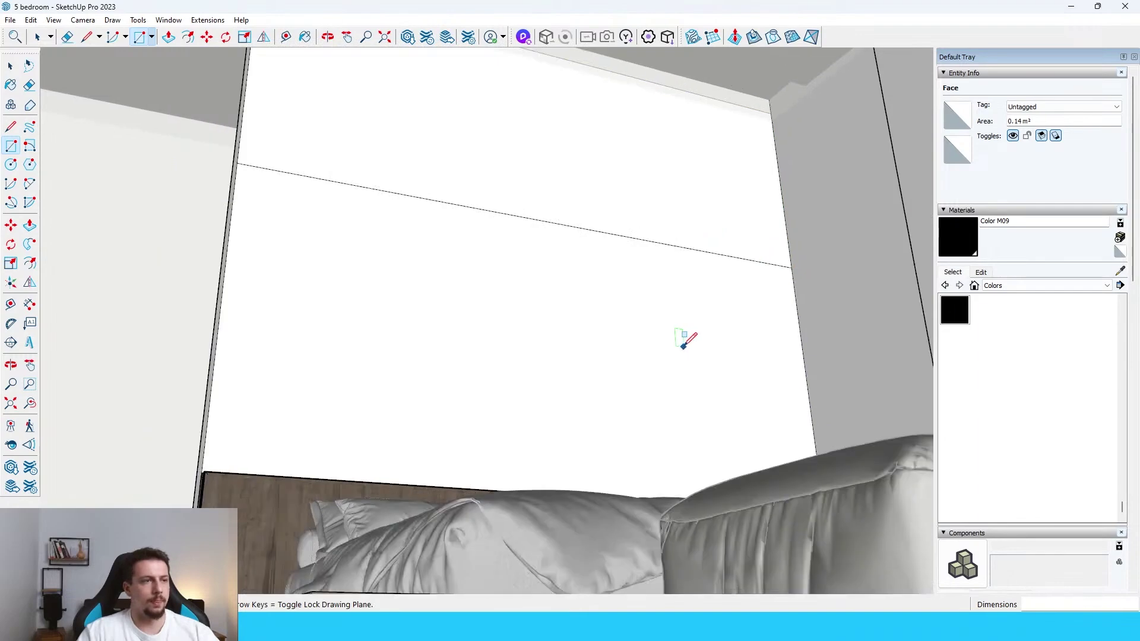
click(548, 222)
scroll(555, 213, down, 3)
scroll(537, 83, up, 5)
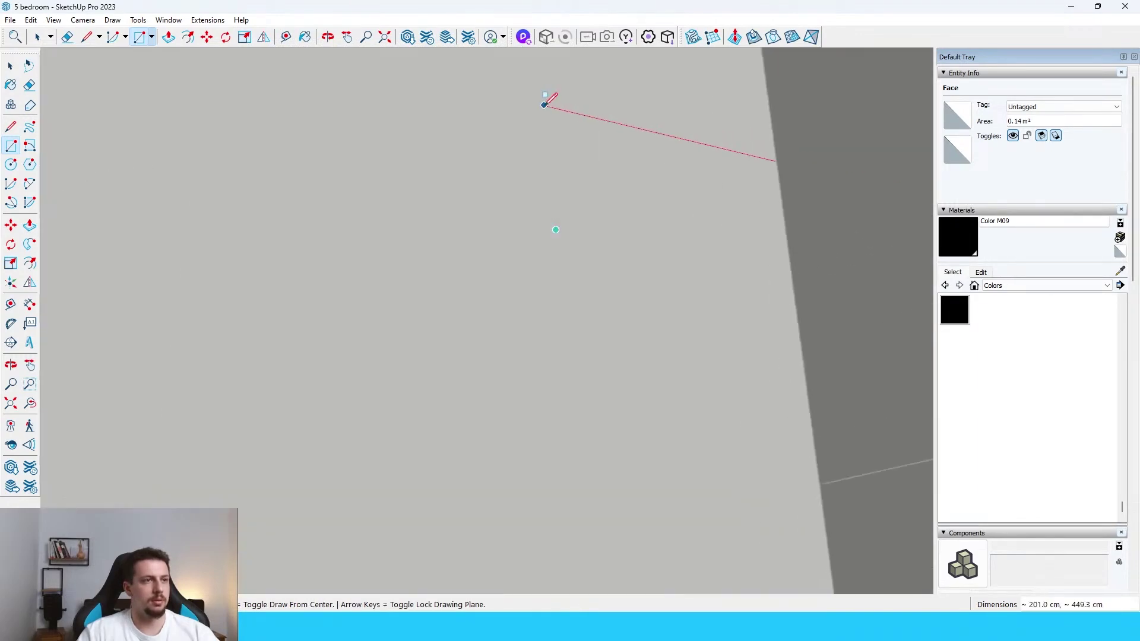
middle_drag(546, 105, 586, 262)
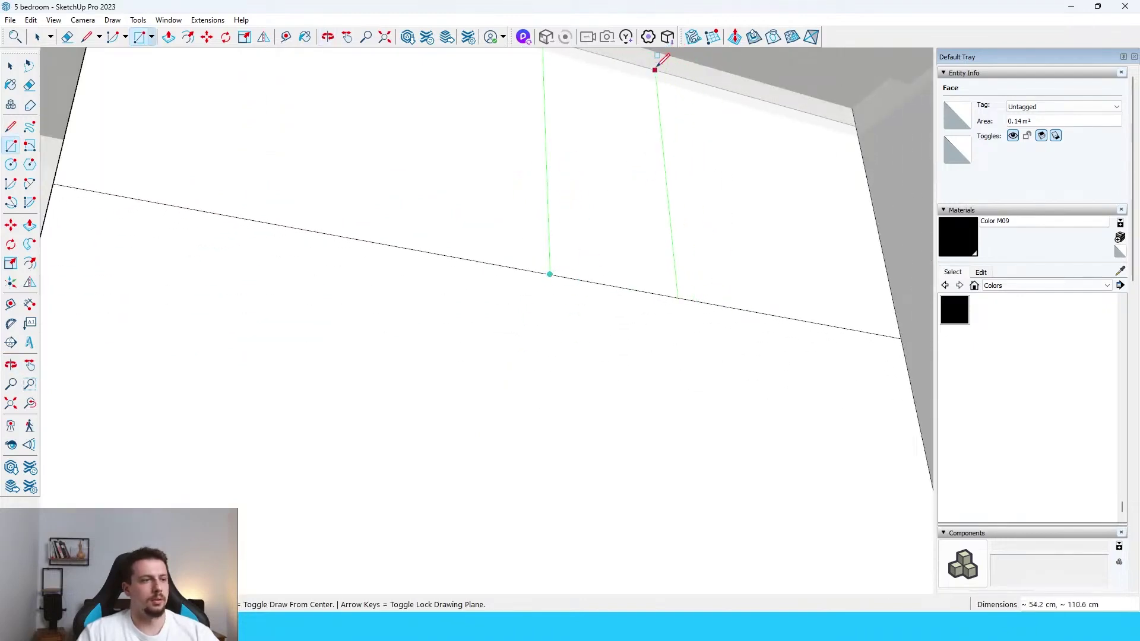
key(ctrl)
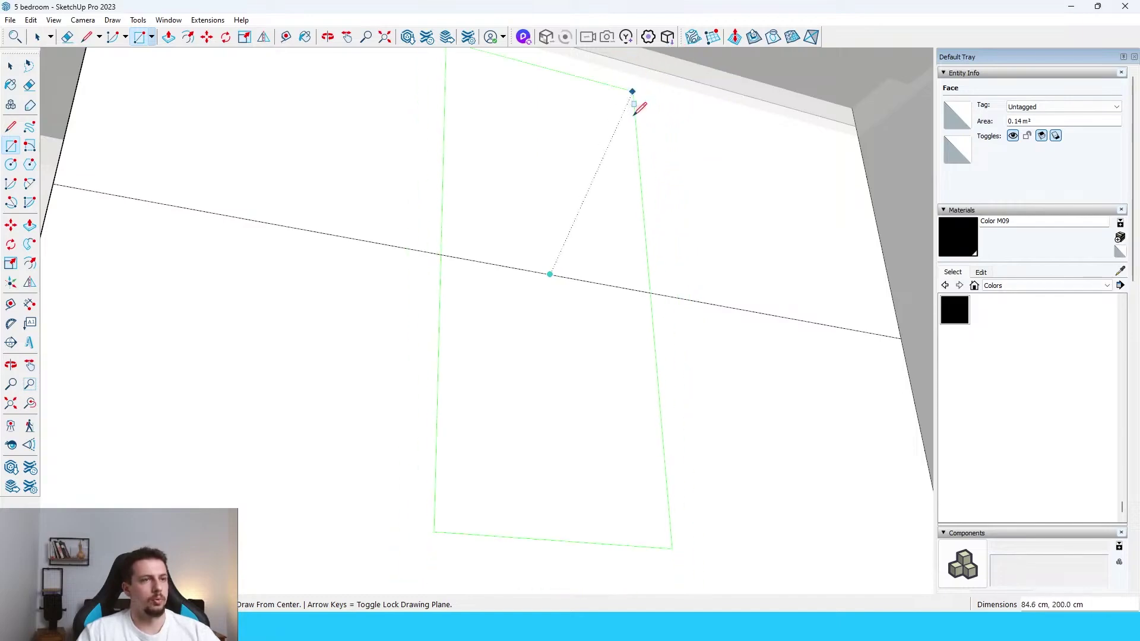
middle_drag(616, 211, 552, 214)
scroll(551, 213, down, 5)
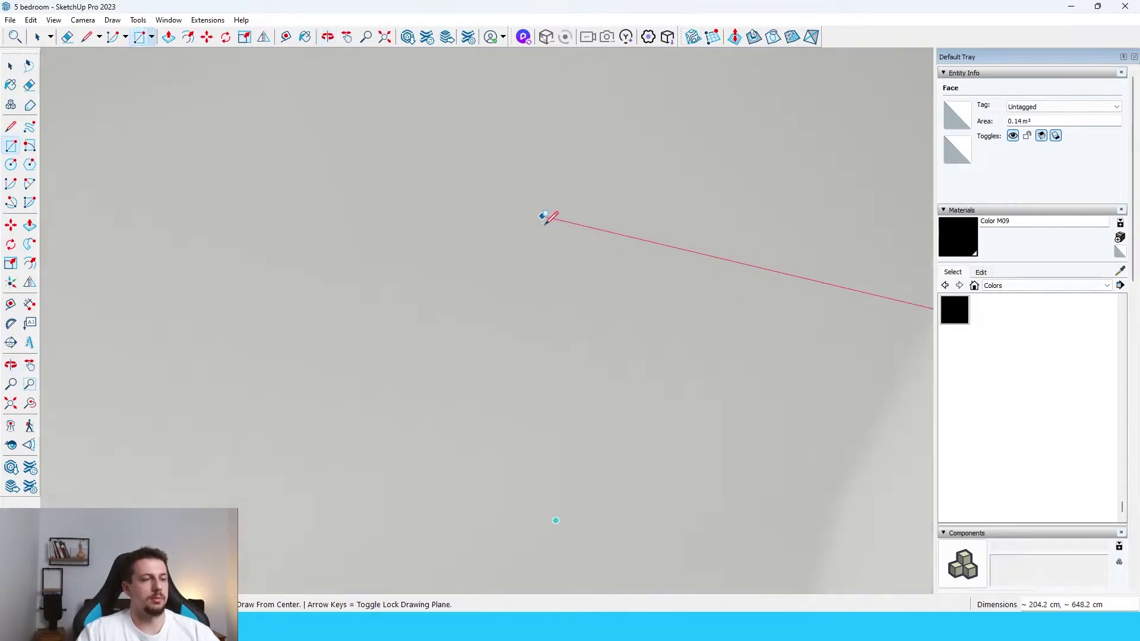
scroll(563, 239, down, 4)
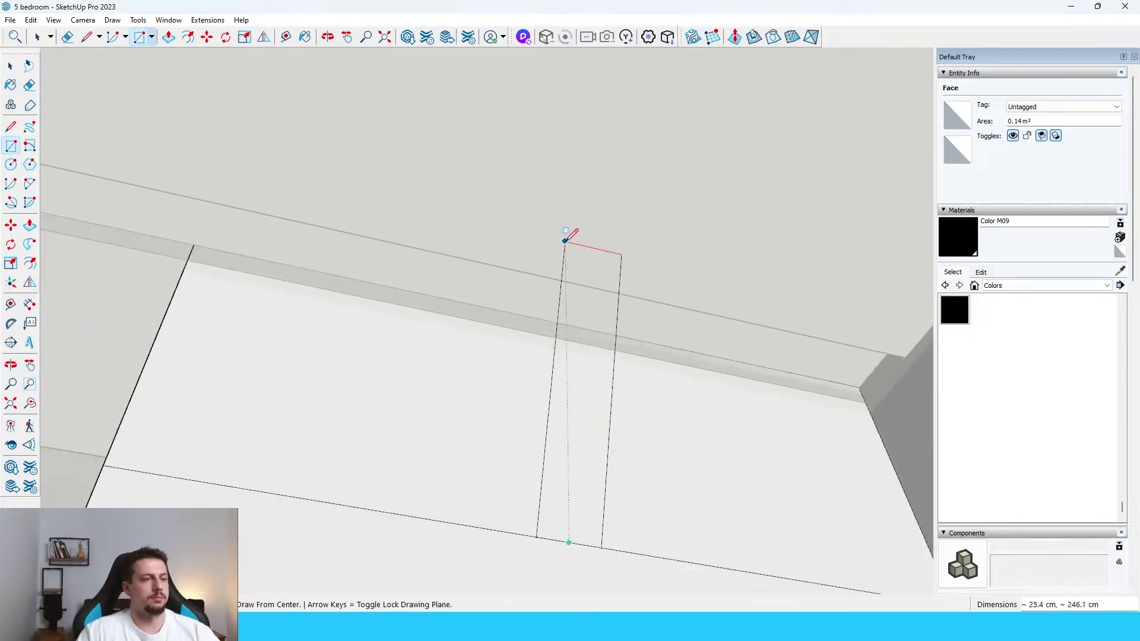
scroll(409, 302, up, 2)
middle_drag(423, 310, 519, 319)
scroll(520, 320, down, 2)
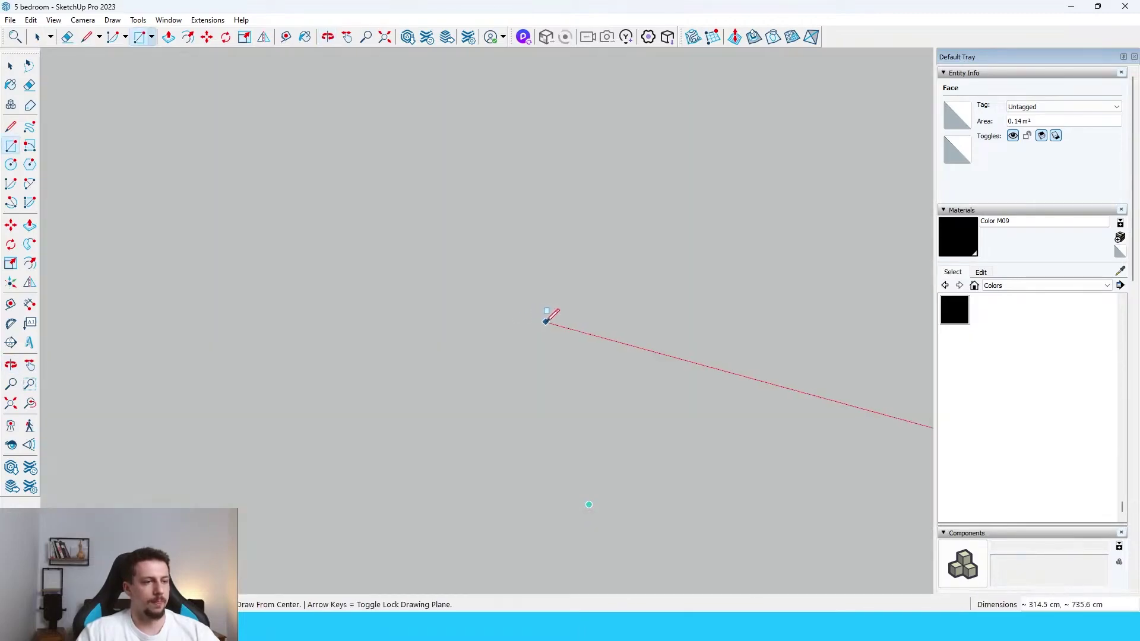
scroll(552, 343, down, 4)
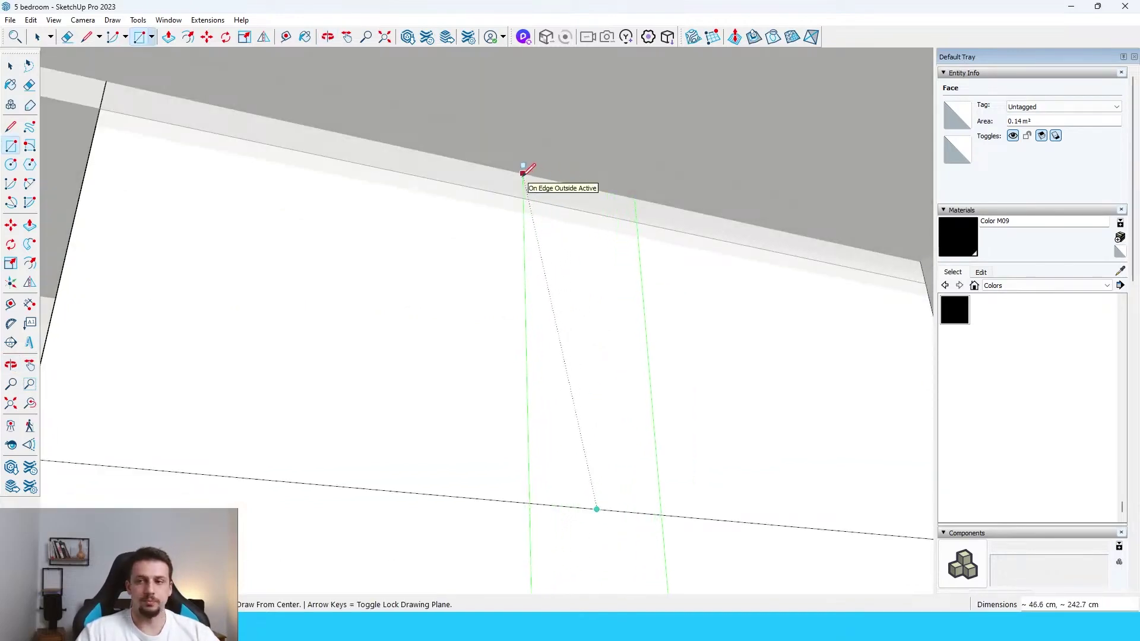
click(523, 173)
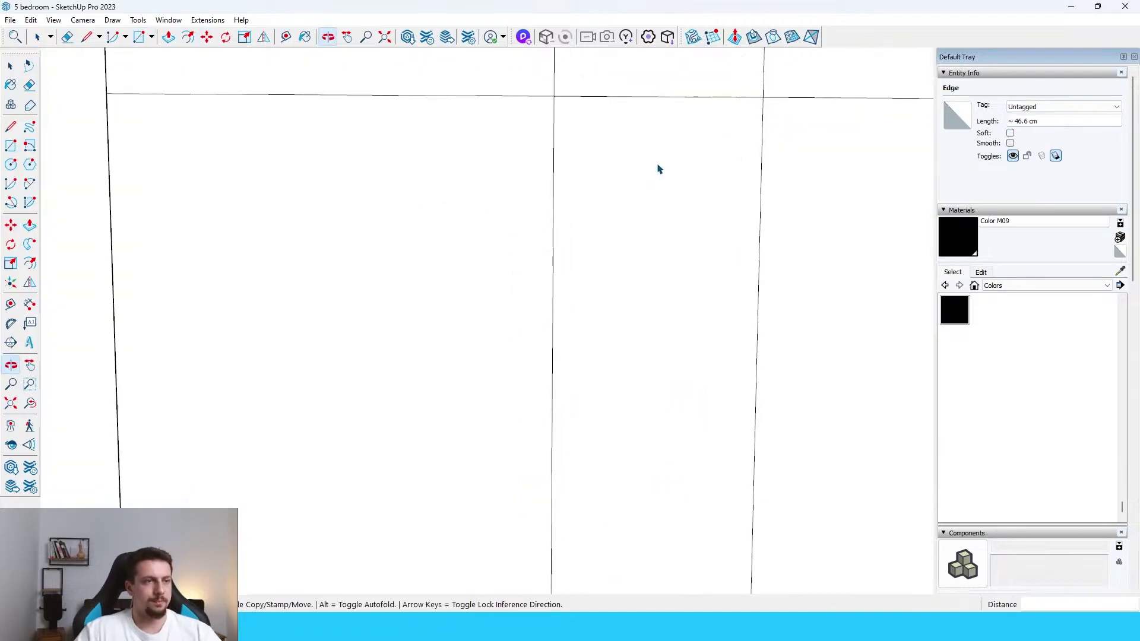
- Copy the three segments of the wall's horizontal dividing line 1 cm downward to outline a thin groove
key(space)
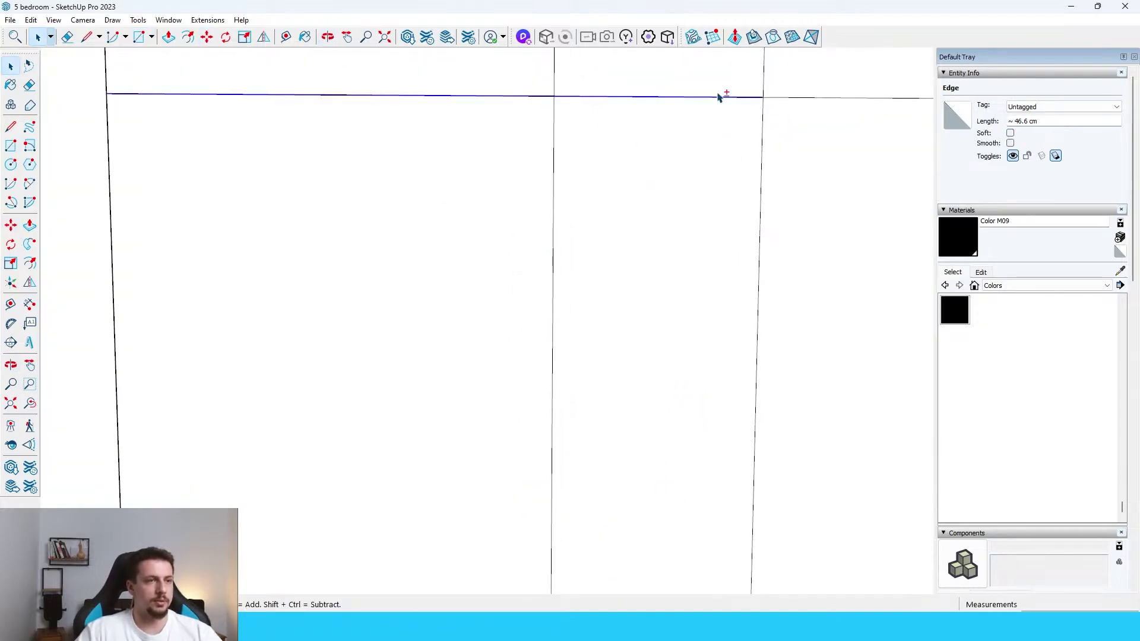
shift+double_click(770, 98)
click(772, 101)
click(773, 98)
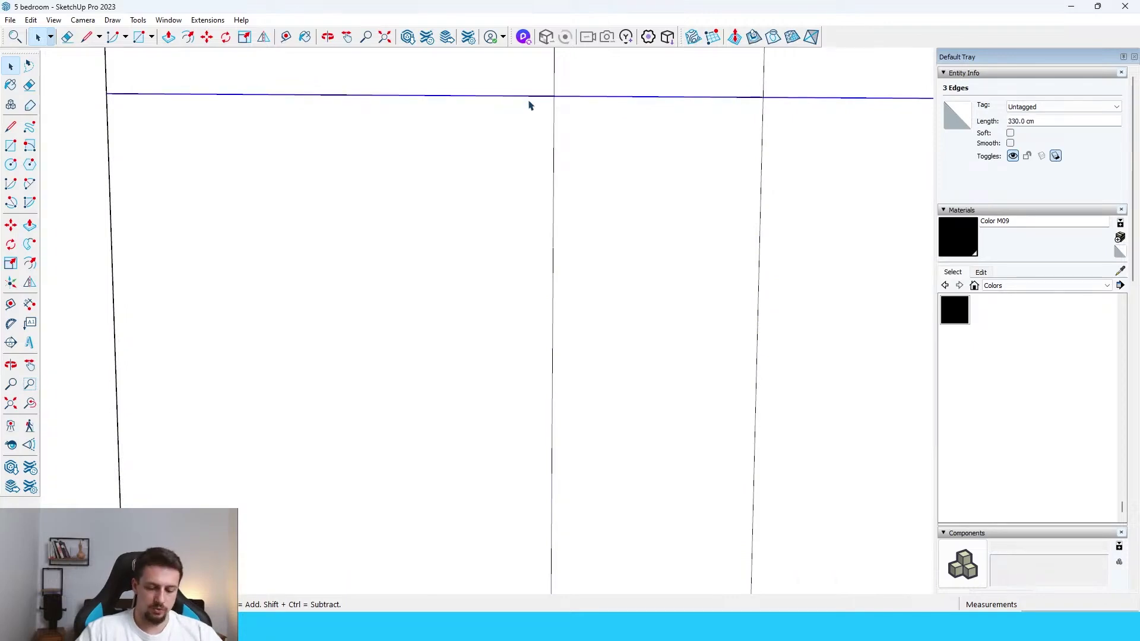
key(m)
click(615, 96)
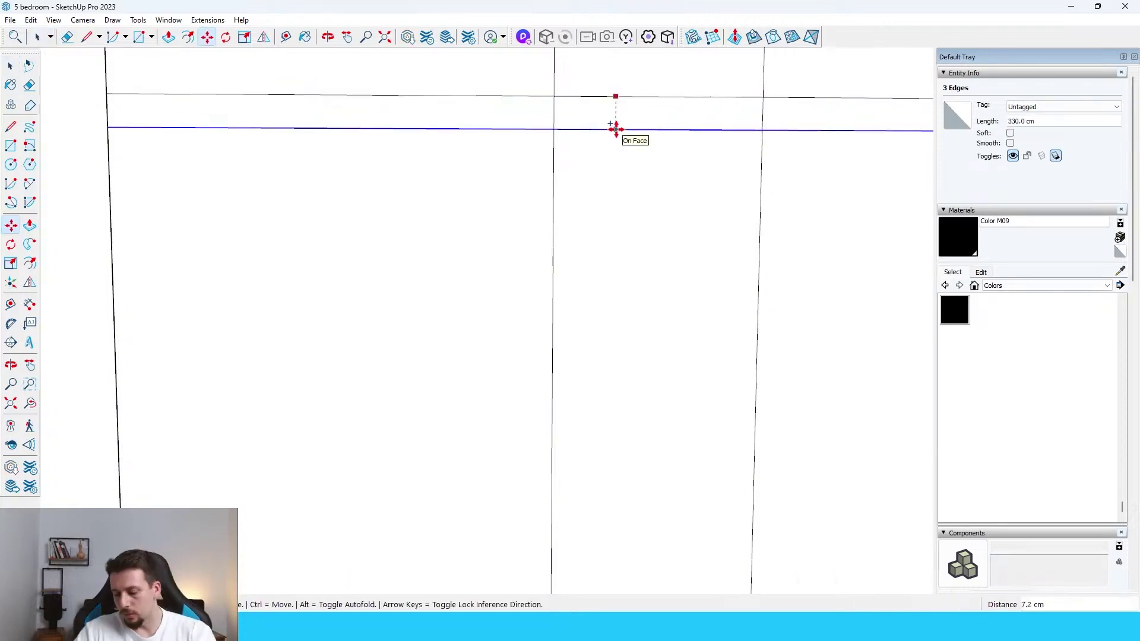
text(1)
key(Return)
- Copy the four segments of the wall's two vertical dividing lines 1 cm sideways to outline thin vertical grooves
key(space)
click(558, 123)
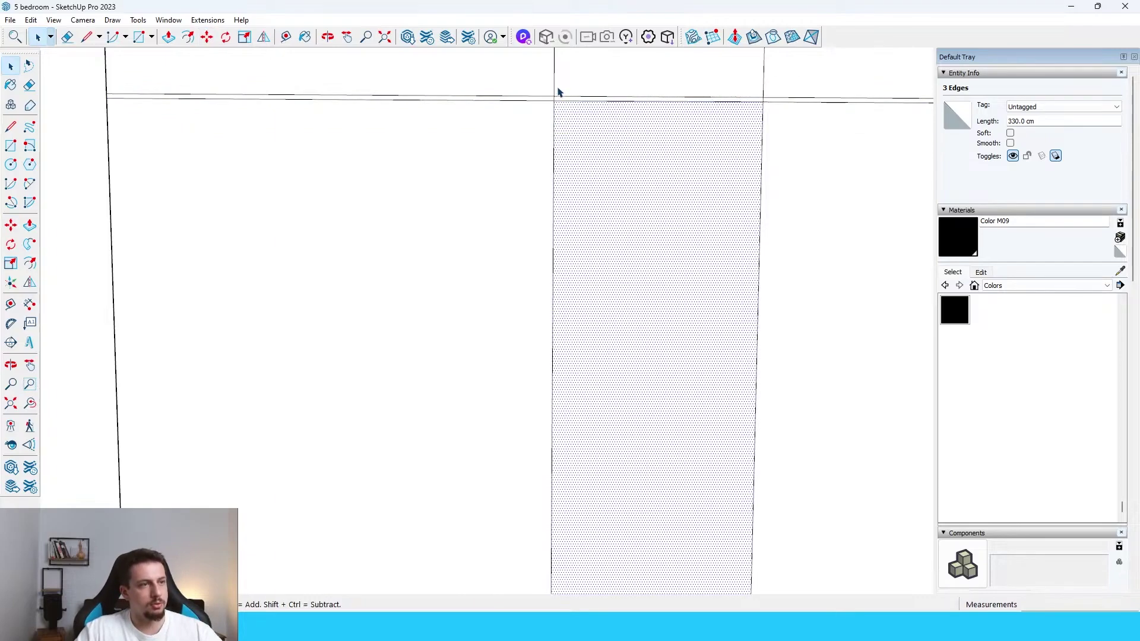
scroll(552, 119, up, 2)
click(552, 114)
click(555, 108)
shift+click(556, 66)
scroll(447, 139, down, 2)
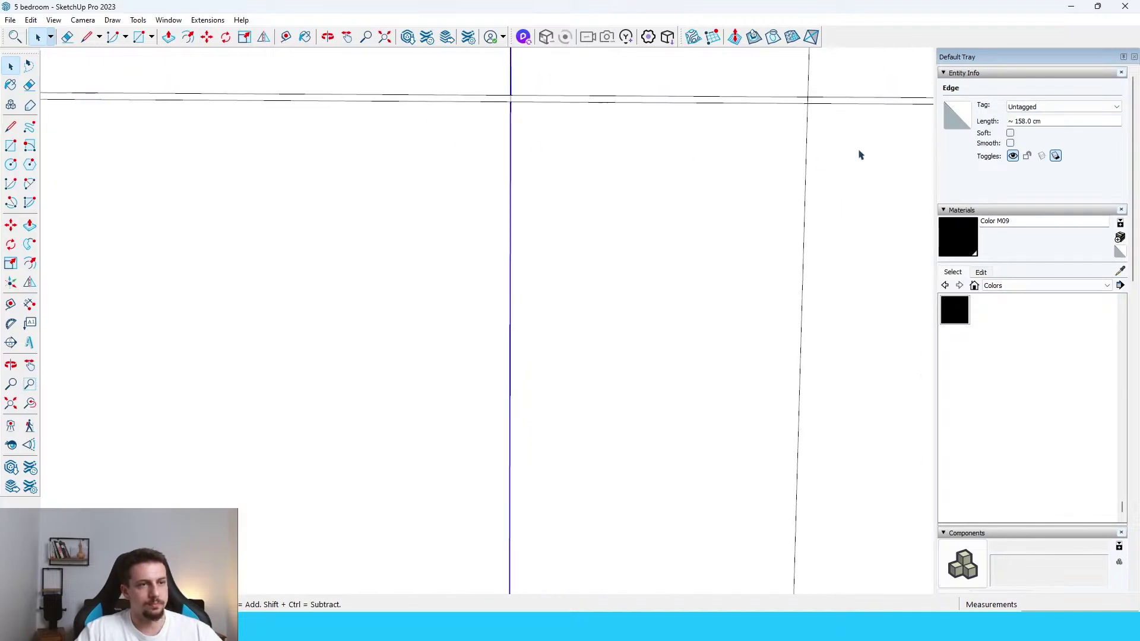
key(m)
click(808, 84)
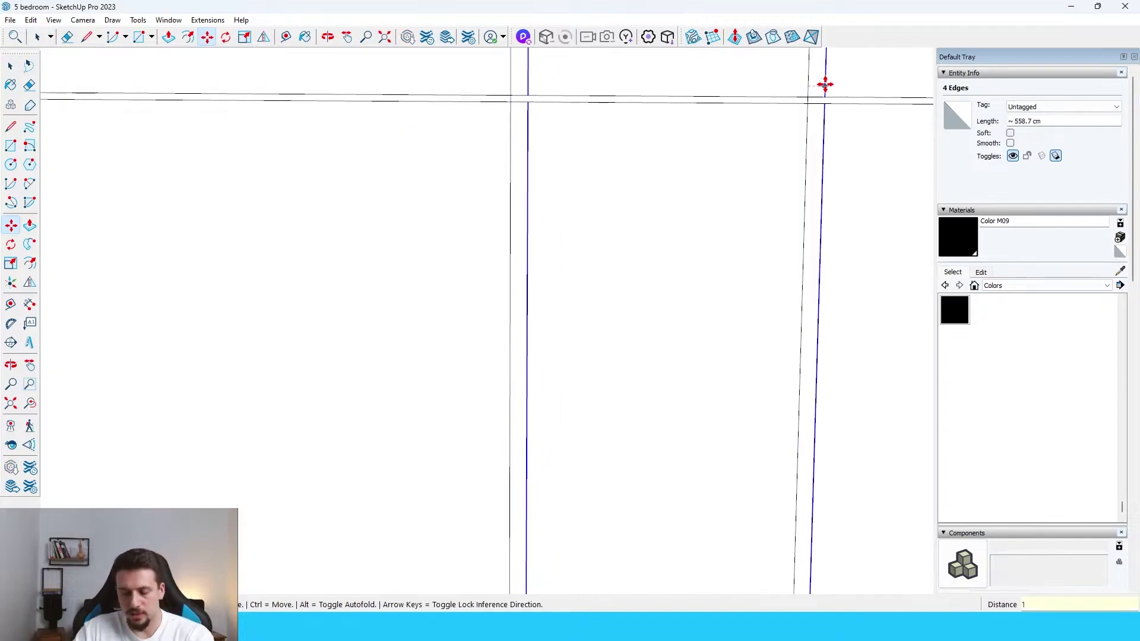
key(Return)
- Delete the short edges where the vertical and horizontal grooves cross so that they form one continuous groove face
scroll(817, 113, up, 3)
key(space)
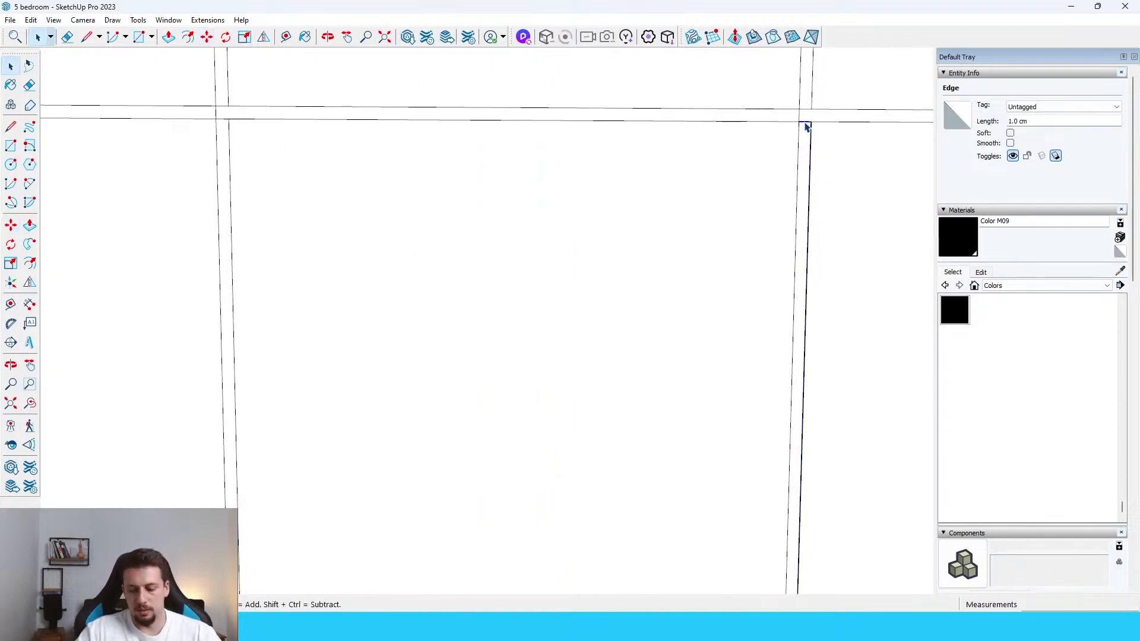
click(799, 116)
click(800, 116)
key(Delete)
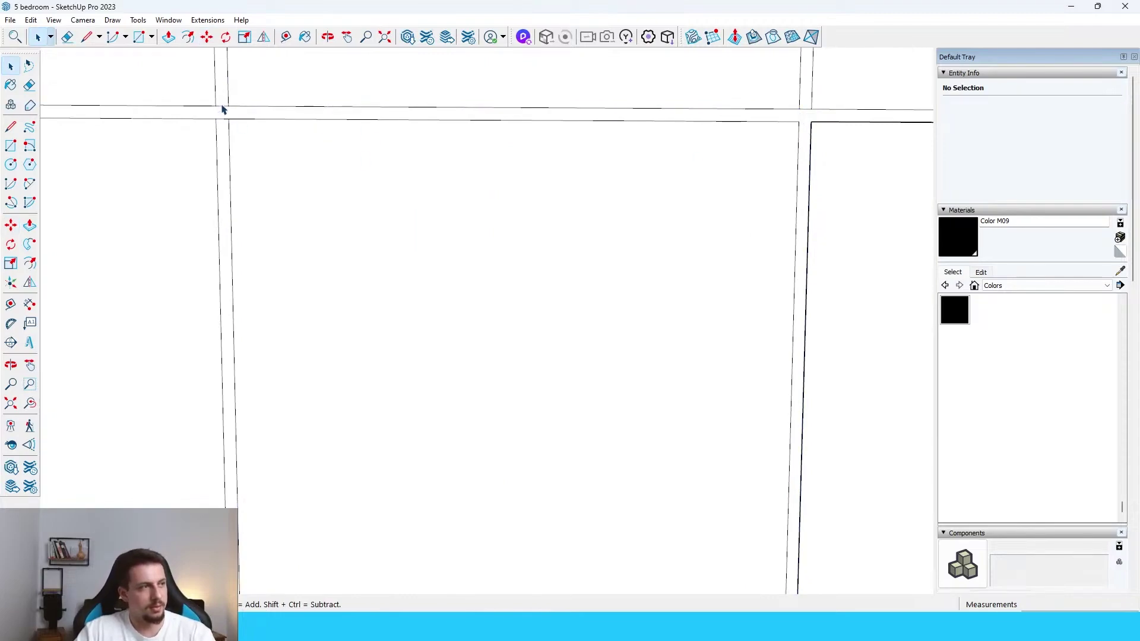
click(813, 185)
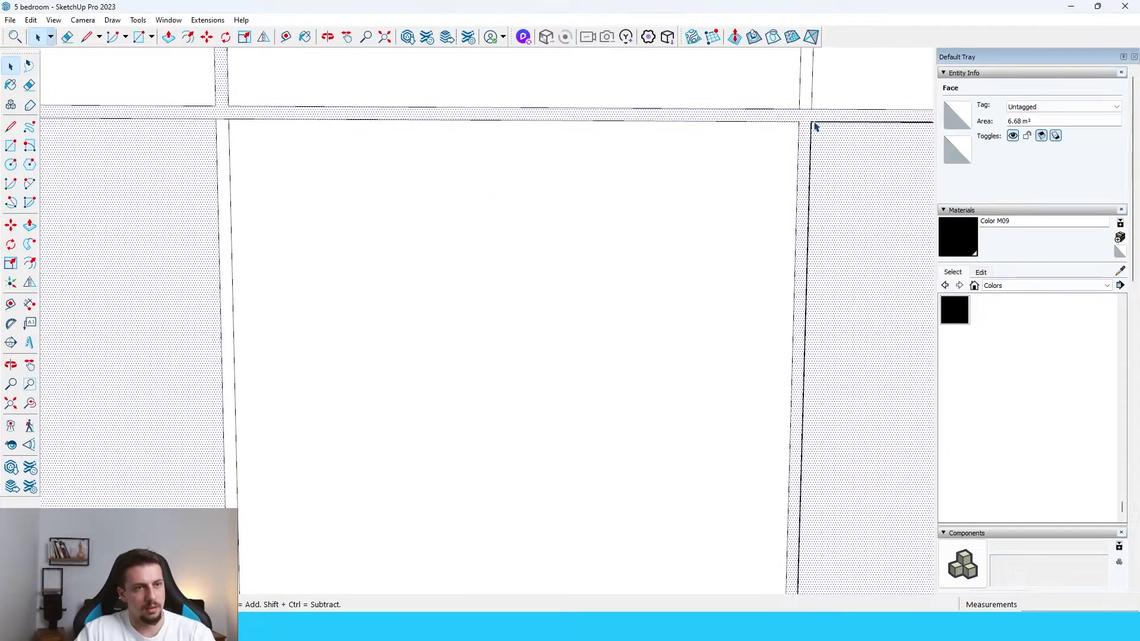
- Push the groove face into the wall behind the bed to recess it between the panels
scroll(603, 181, down, 3)
middle_drag(603, 181, 702, 230)
scroll(636, 185, up, 3)
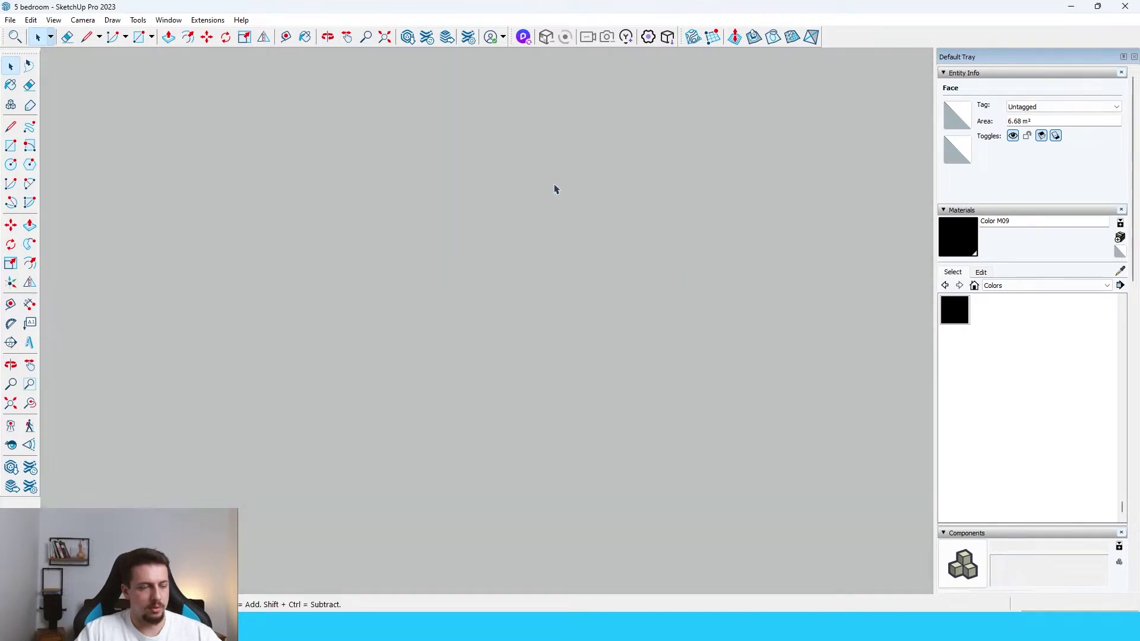
key(p)
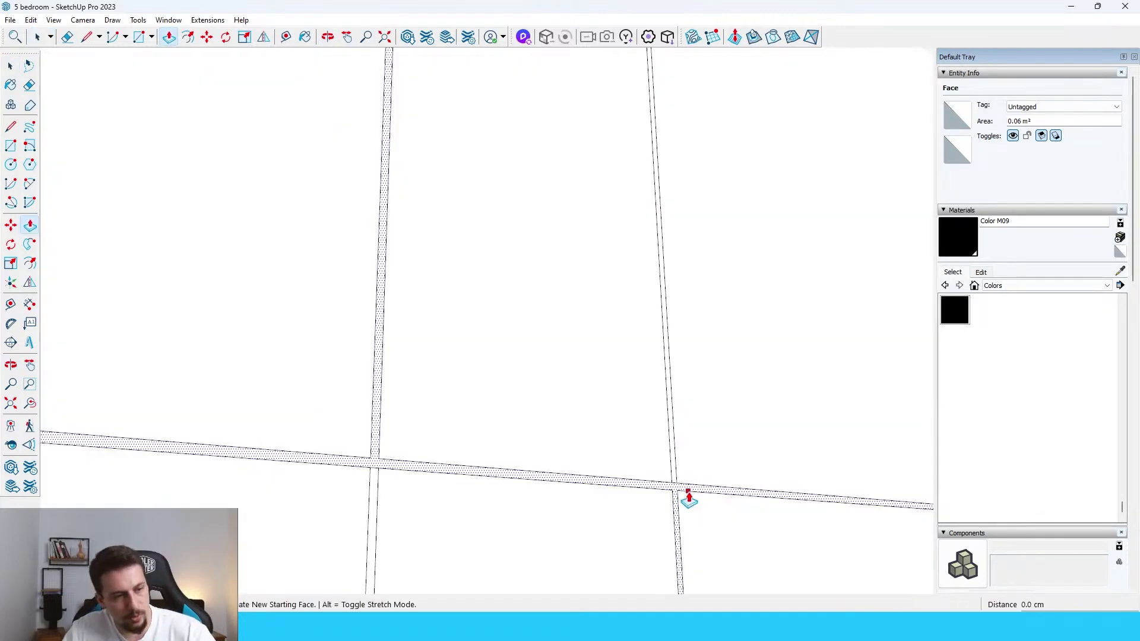
click(688, 491)
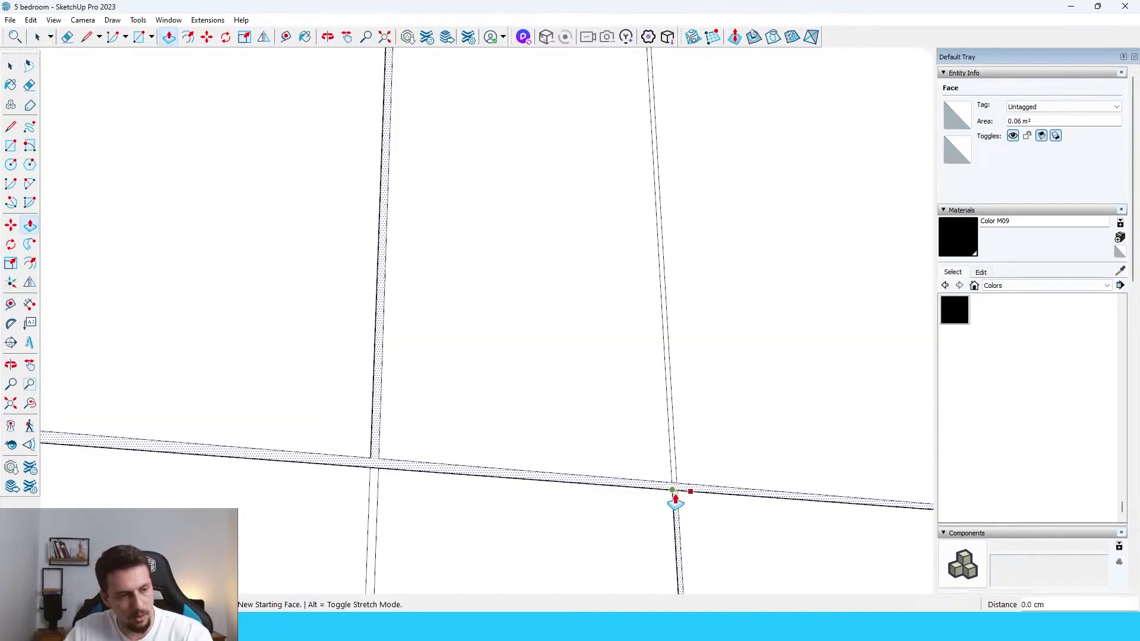
scroll(666, 502, up, 5)
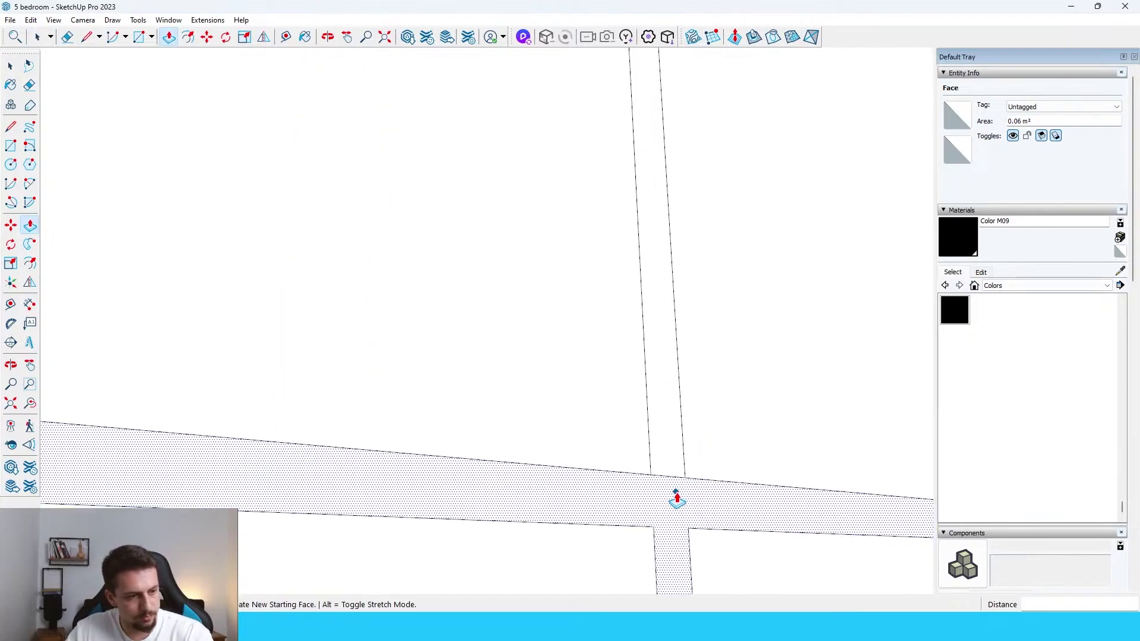
- Copy the square ceiling spotlight 10.4 cm along its edge to form a double fixture and select both lights
middle_drag(655, 508, 408, 307)
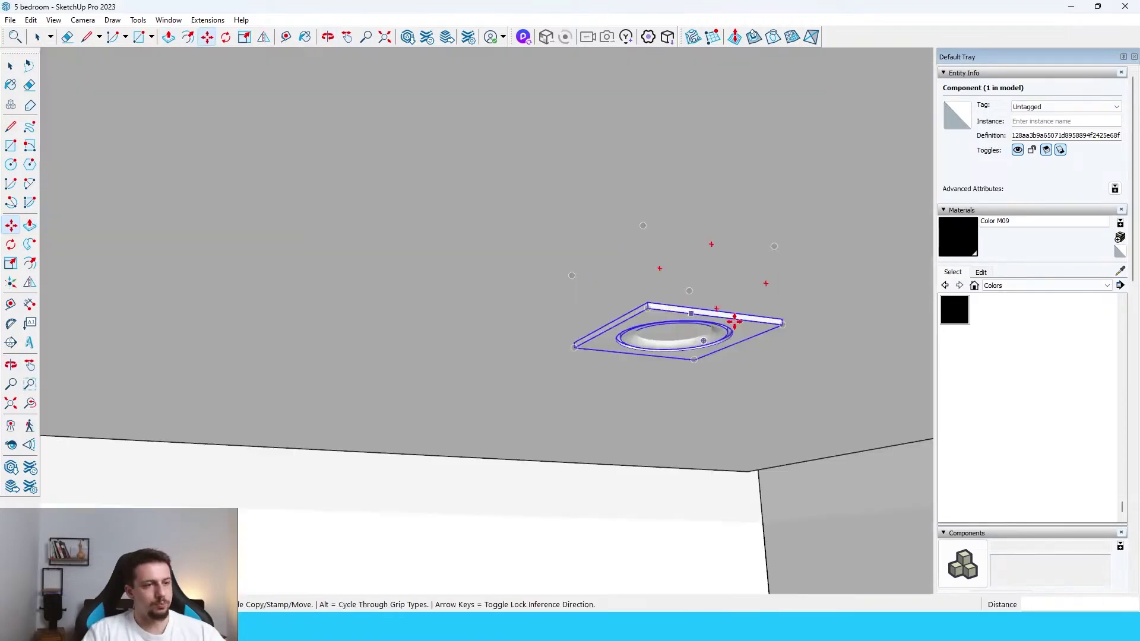
click(782, 325)
key(ctrl)
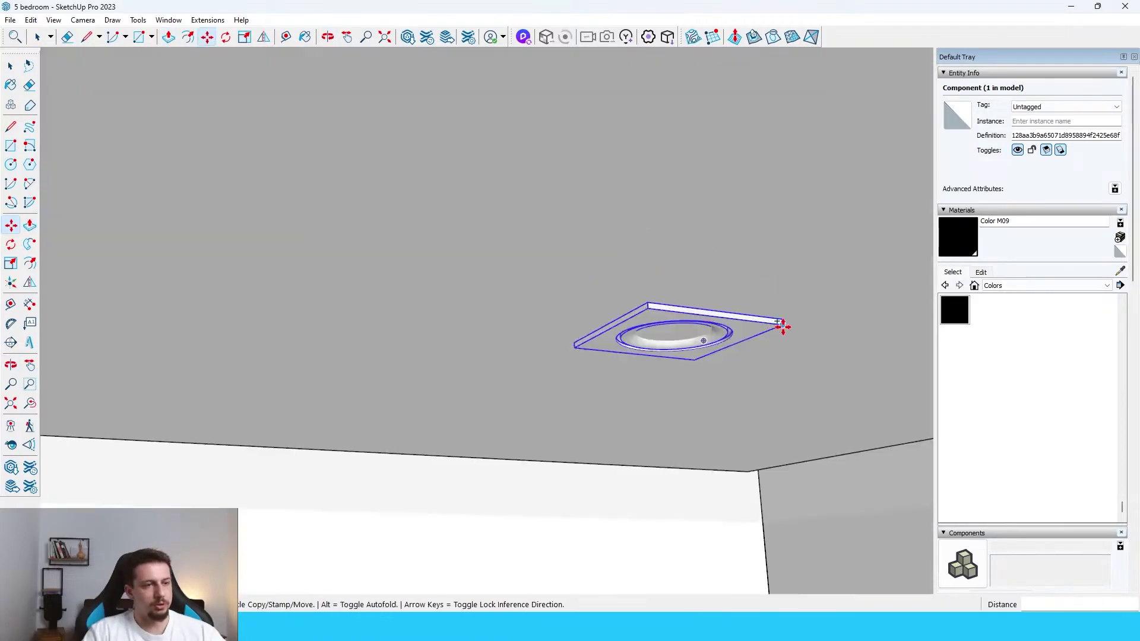
click(648, 306)
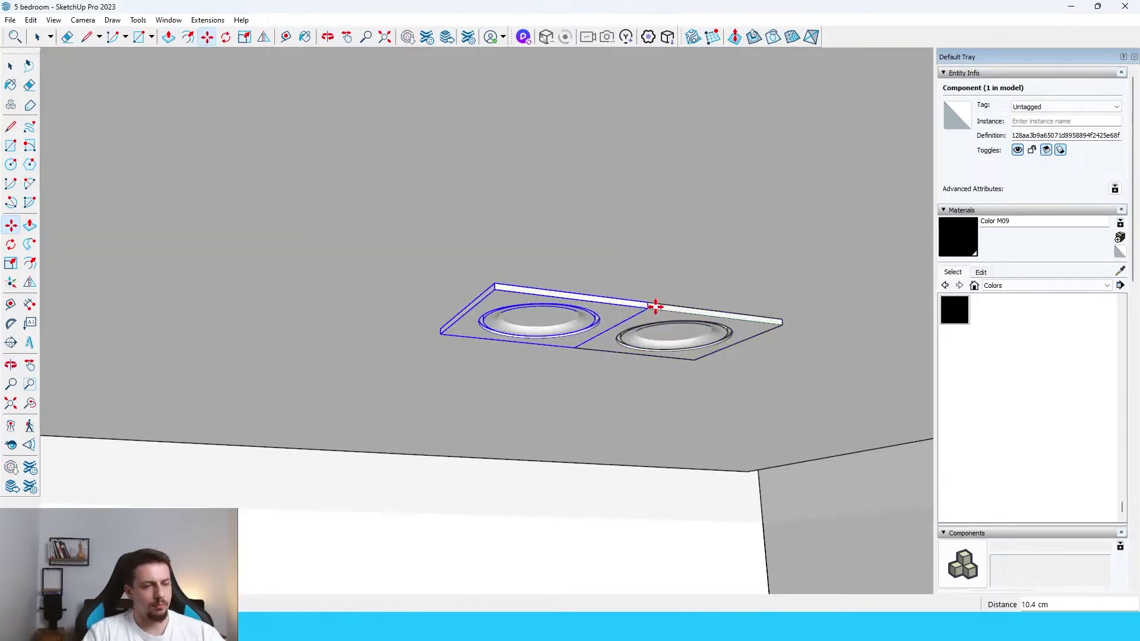
key(space)
shift+click(687, 355)
scroll(689, 350, down, 4)
middle_drag(793, 303, 369, 255)
scroll(477, 284, up, 5)
scroll(618, 290, up, 5)
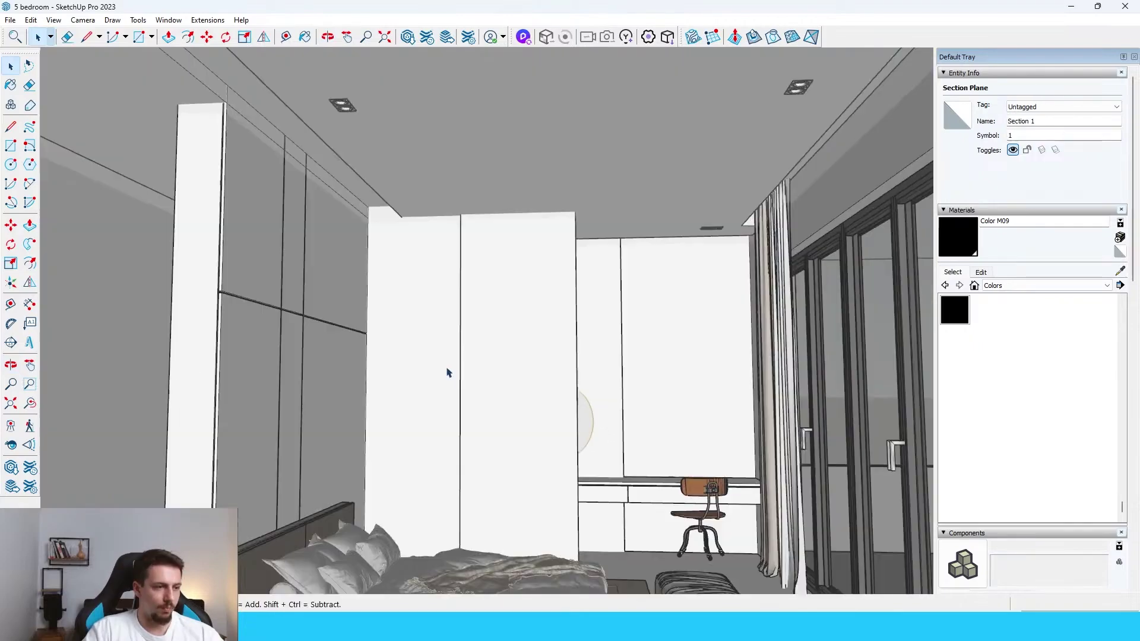
- Paint the bedroom floor with the Wood Floor Dark material from the Wood collection
scroll(530, 255, down, 8)
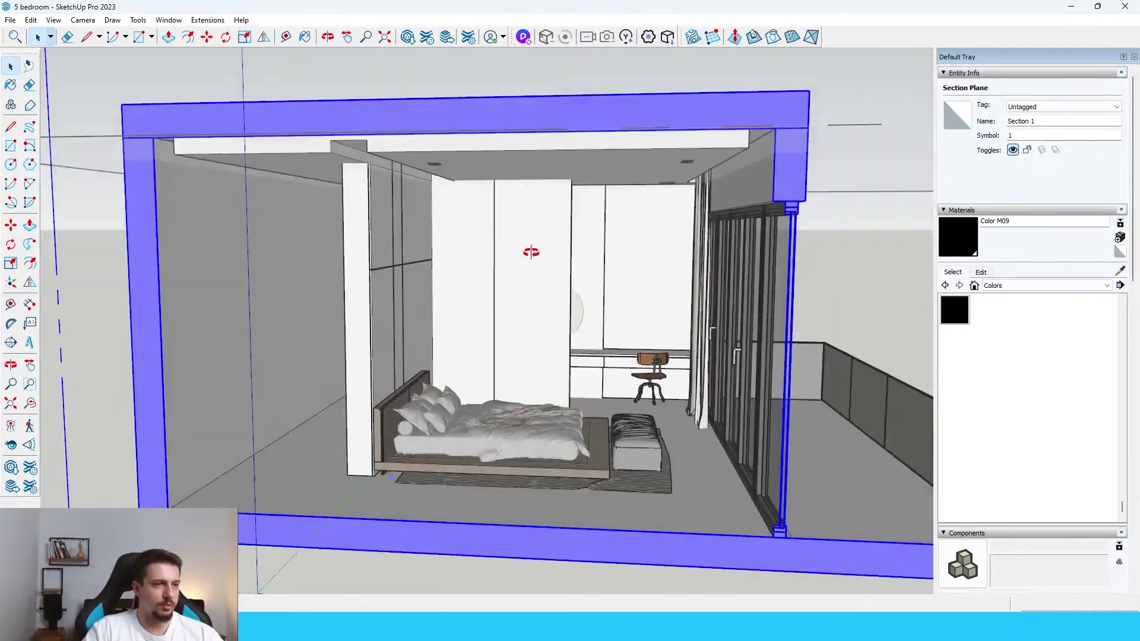
click(1045, 286)
scroll(1032, 369, down, 3)
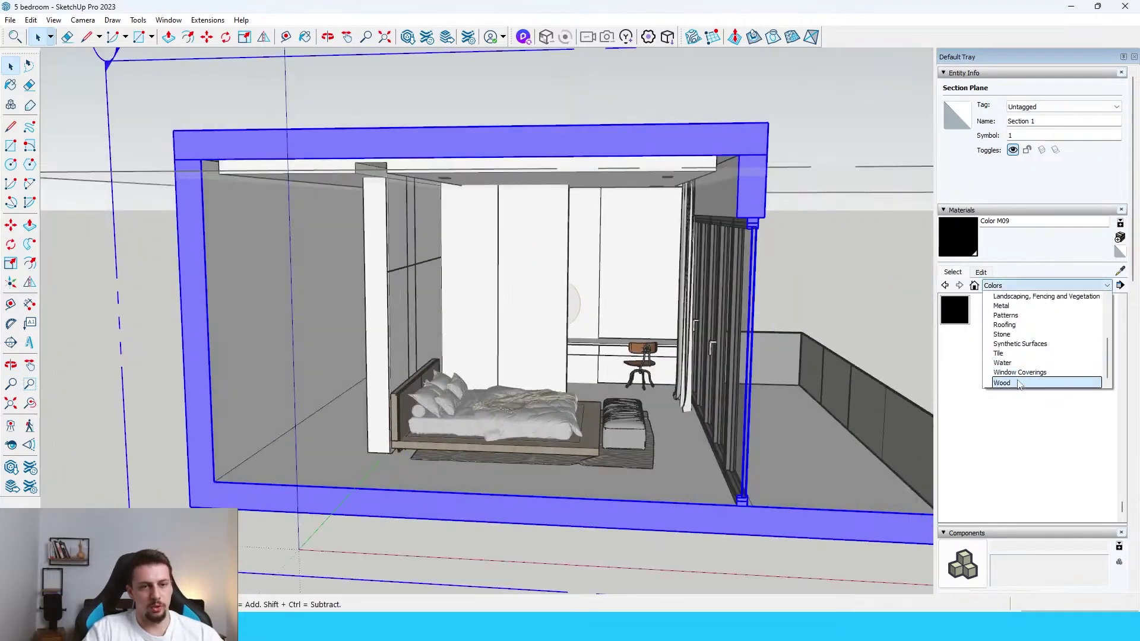
click(1036, 381)
click(1078, 309)
scroll(762, 455, up, 5)
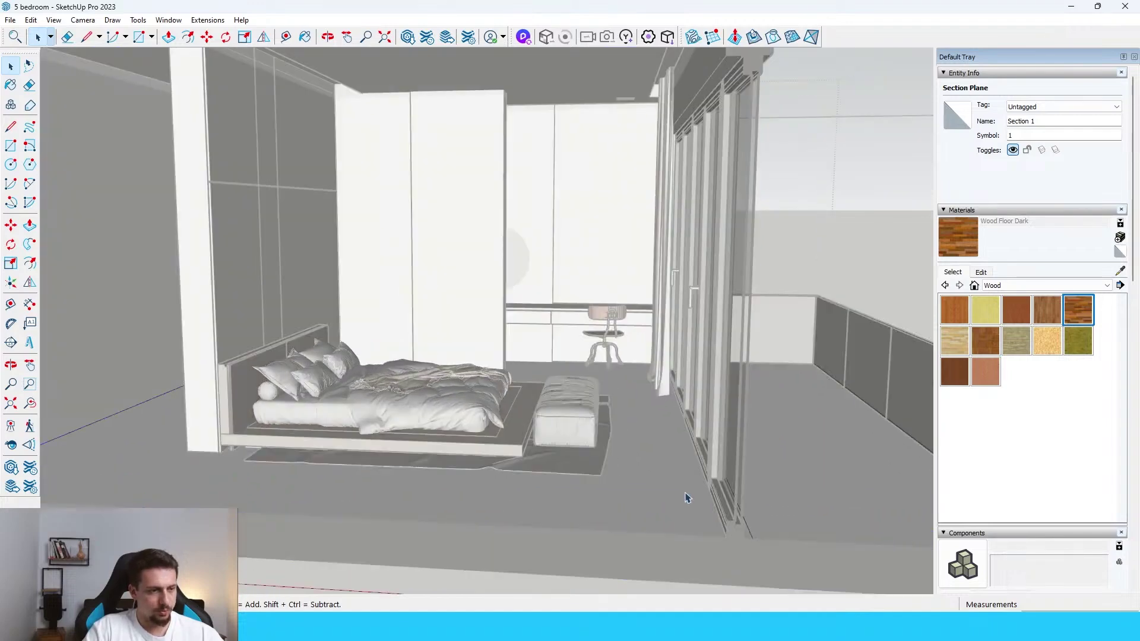
click(667, 484)
key(b)
click(627, 480)
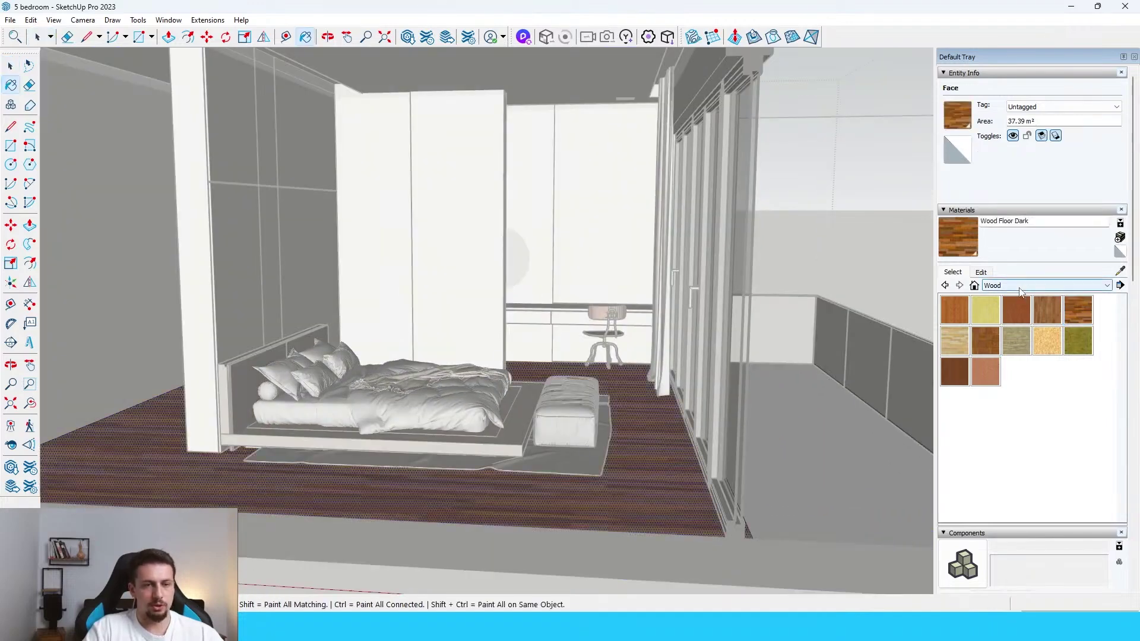
- Paint the balcony floor with the Blacktop Old 02 material from the Asphalt and Concrete collection
click(1020, 291)
scroll(1025, 314, up, 3)
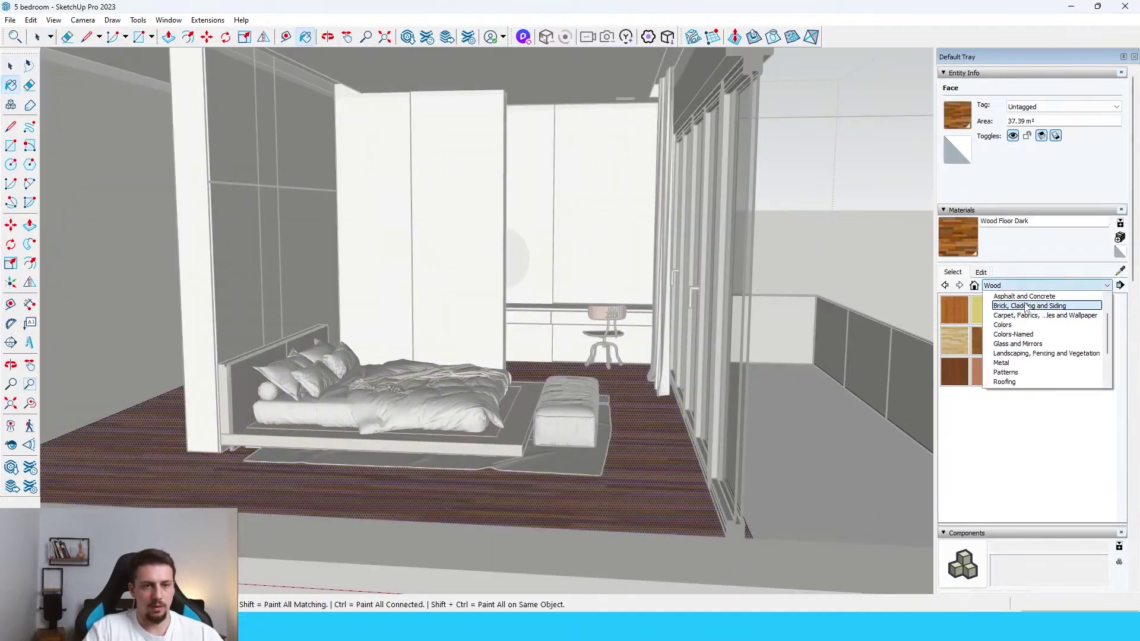
click(1024, 296)
click(1047, 309)
key(space)
double_click(848, 466)
key(b)
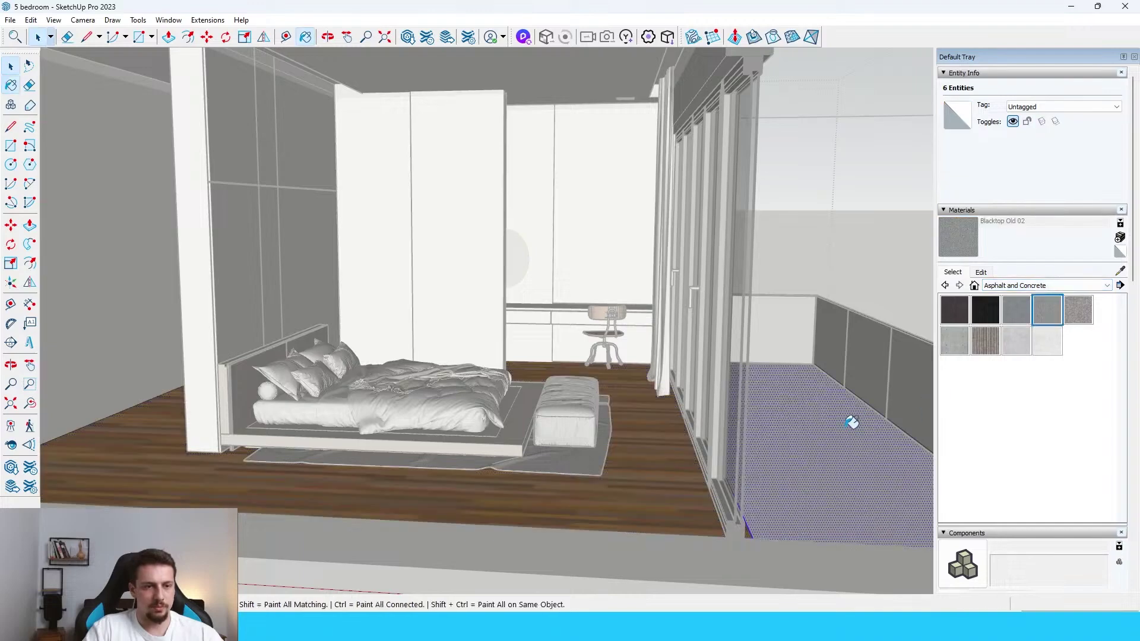
click(851, 422)
key(space)
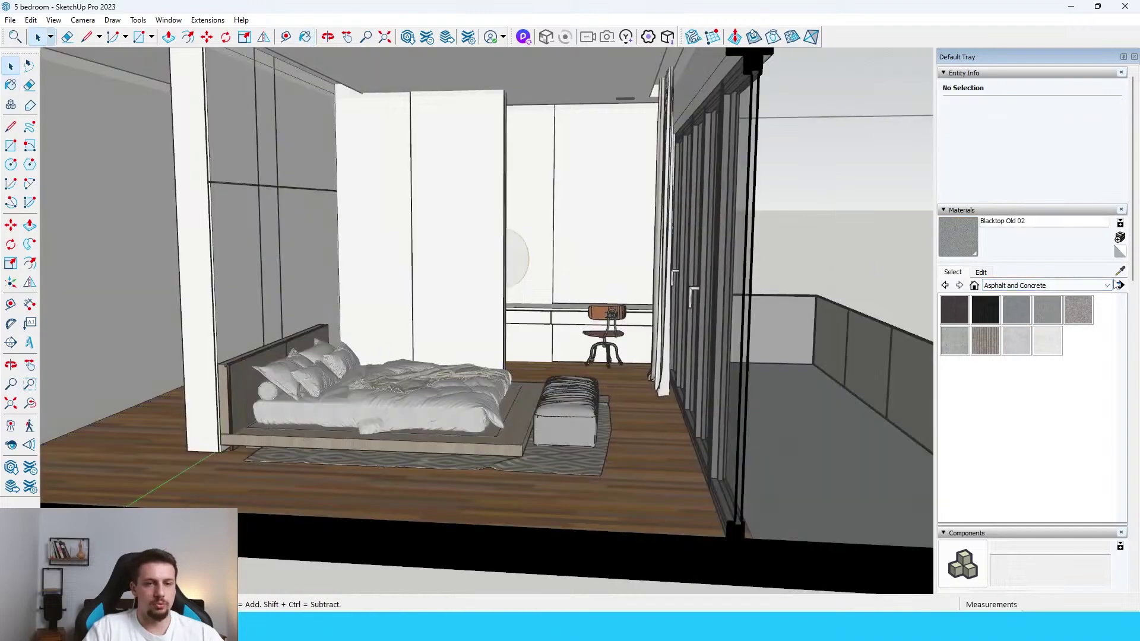
- Paint the grooved wall panels behind the bed with the Wood Cherry Original material
click(1069, 288)
scroll(1067, 321, down, 2)
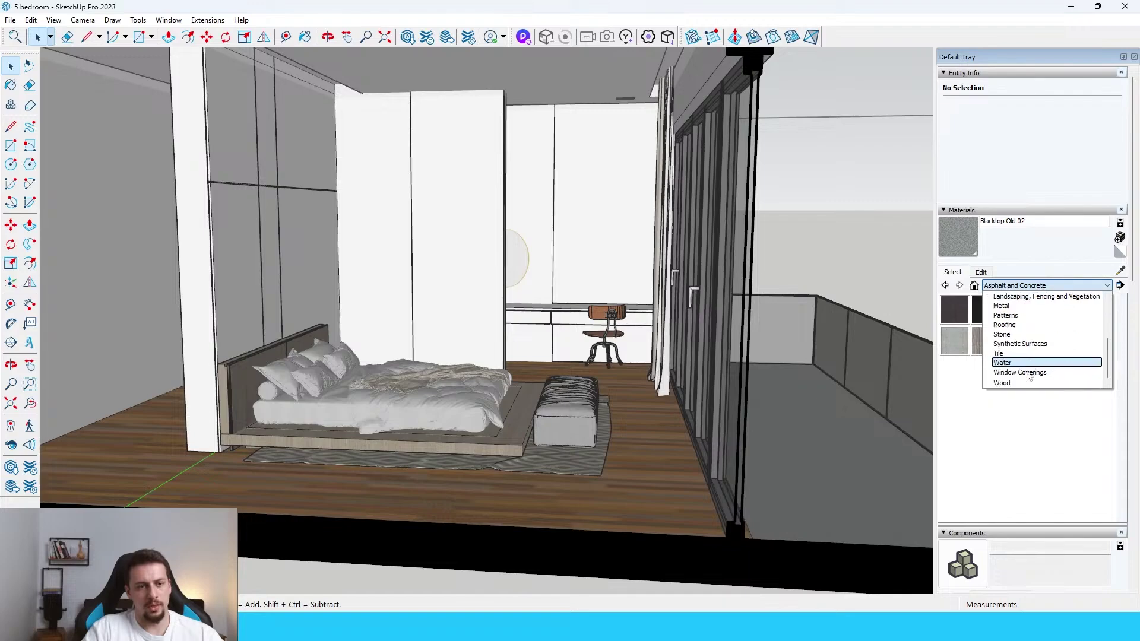
click(1009, 382)
click(1018, 315)
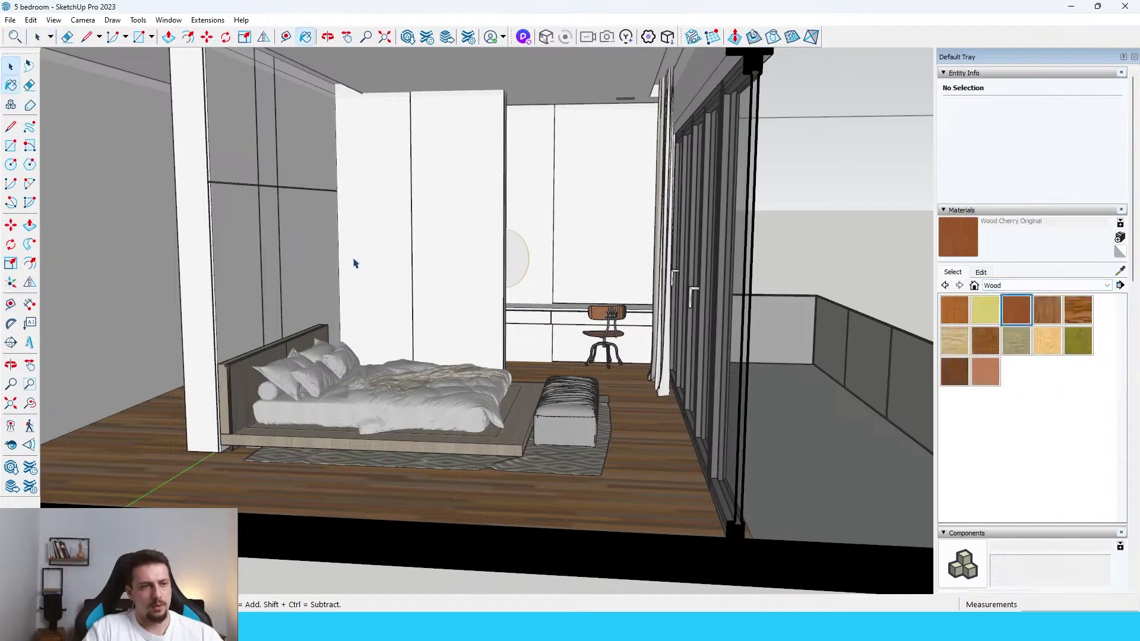
double_click(225, 239)
click(238, 219)
key(b)
click(255, 215)
click(271, 202)
click(292, 166)
click(267, 162)
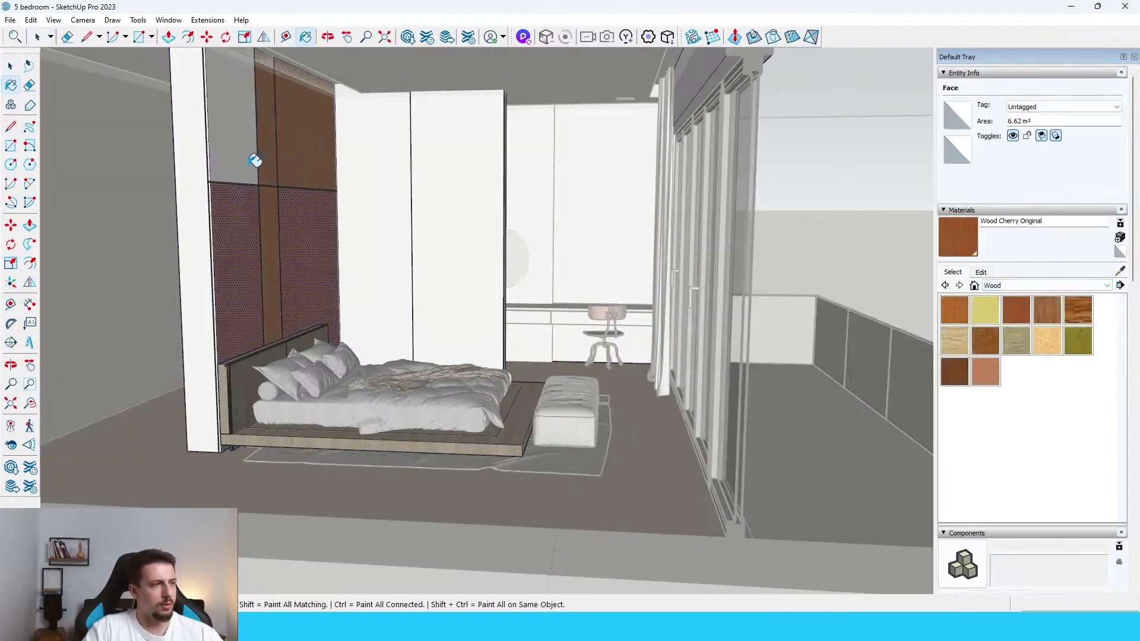
- Cover the free end of the wall behind the bed with Wood Cherry Original
click(214, 179)
scroll(216, 186, up, 3)
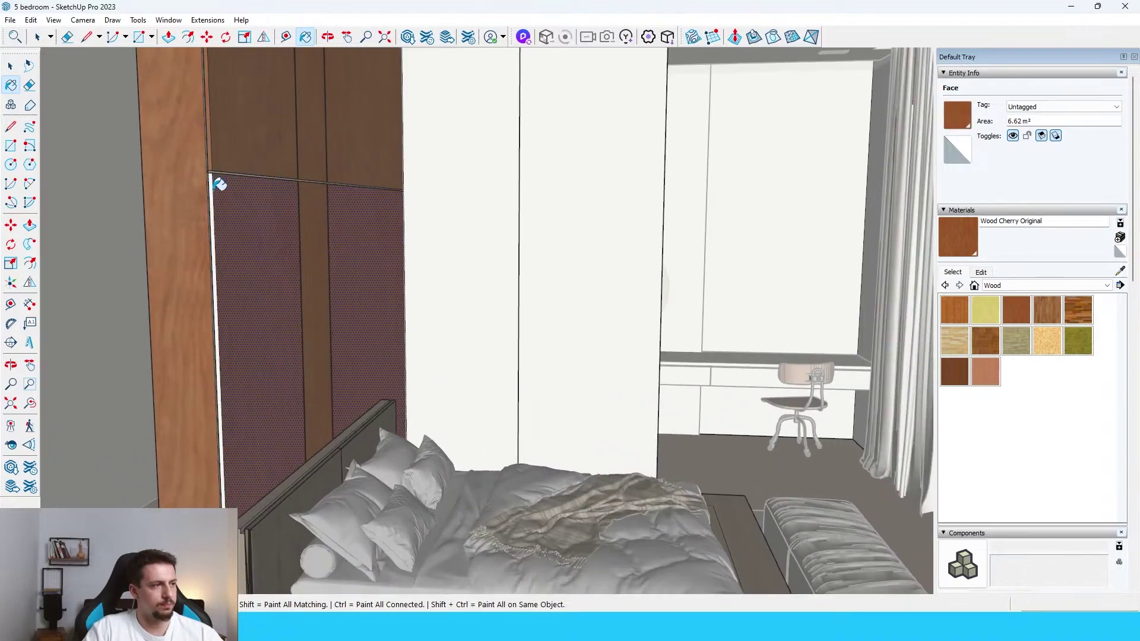
scroll(213, 177, up, 3)
key(space)
triple_click(222, 203)
scroll(312, 215, down, 4)
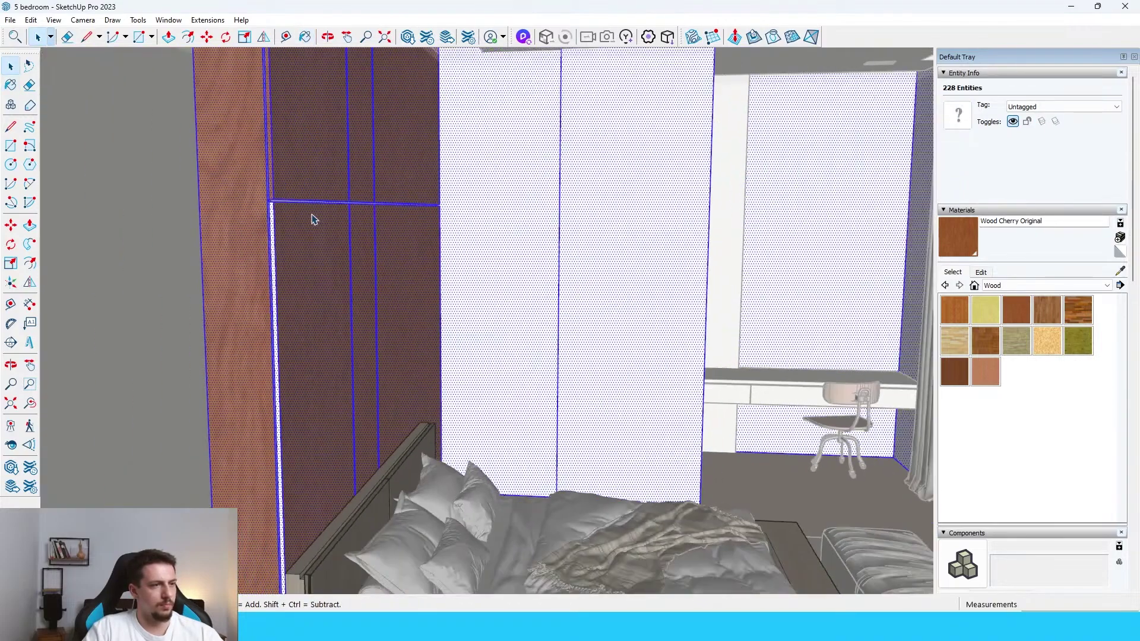
scroll(625, 339, down, 8)
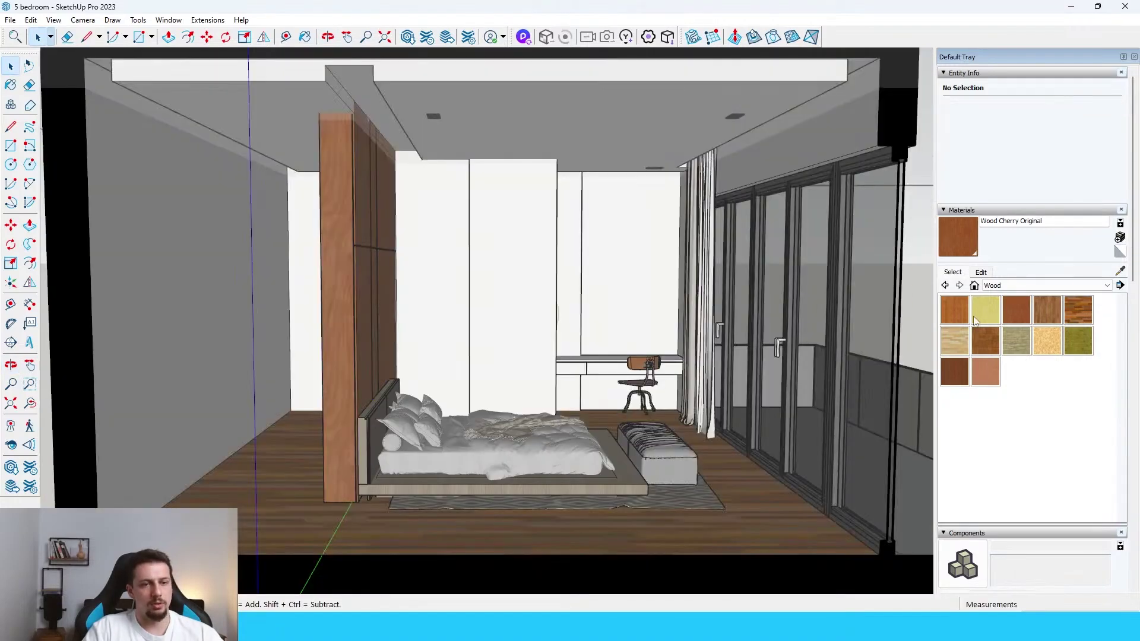
- Select the wardrobe front nearest the desk and sample the wood material 2105104_003 from the bed platform
click(967, 340)
scroll(571, 322, up, 3)
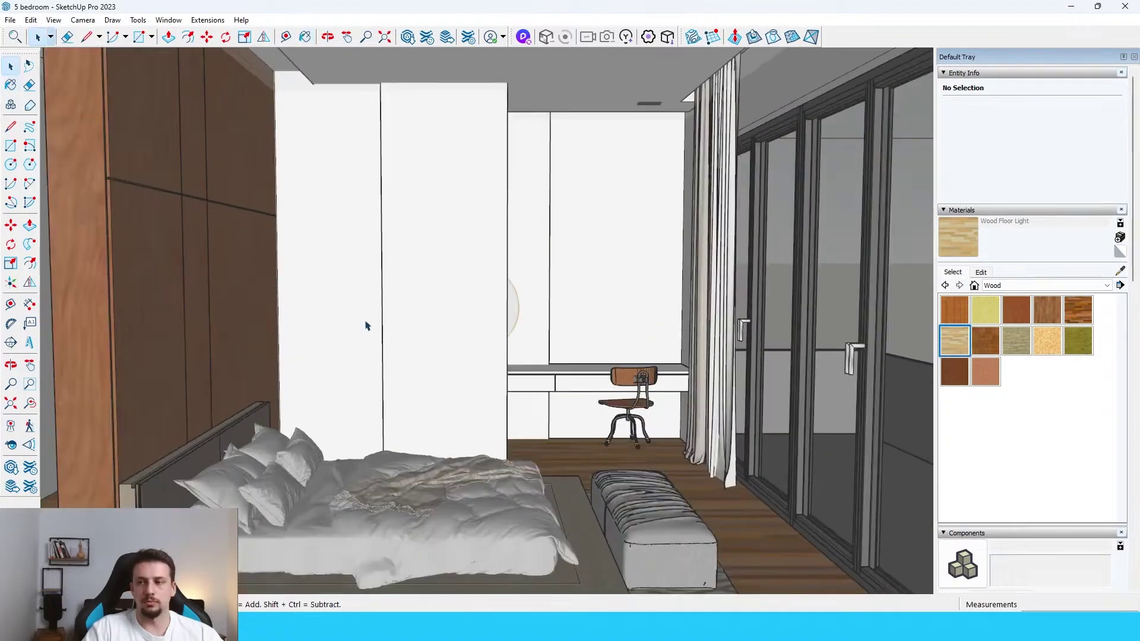
triple_click(414, 291)
click(443, 300)
scroll(446, 302, down, 2)
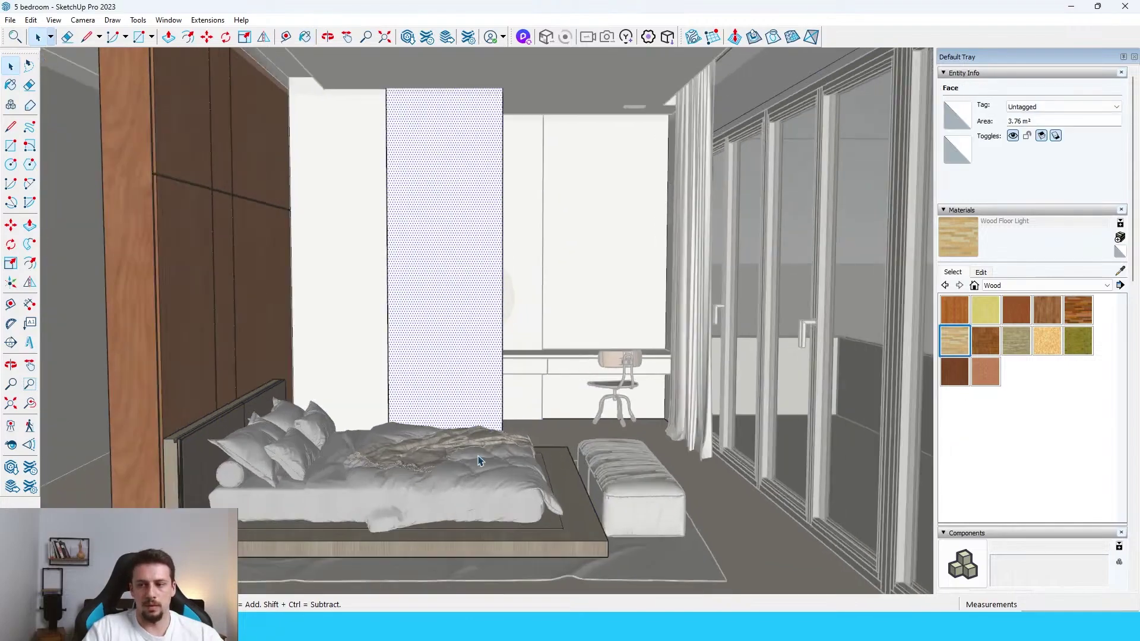
scroll(480, 461, up, 2)
middle_drag(524, 493, 528, 509)
key(b)
alt+click(577, 542)
key(space)
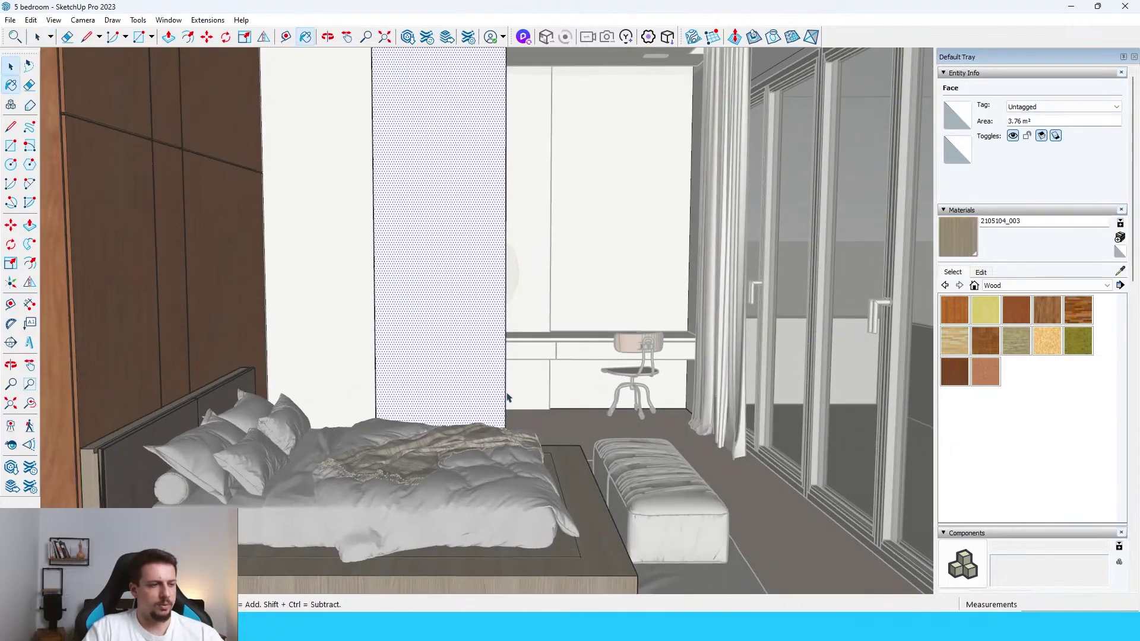
- Paint the wardrobe front nearest the desk with the sampled 2105104_003 wood
key(Escape)
double_click(394, 342)
scroll(393, 345, up, 1)
click(402, 362)
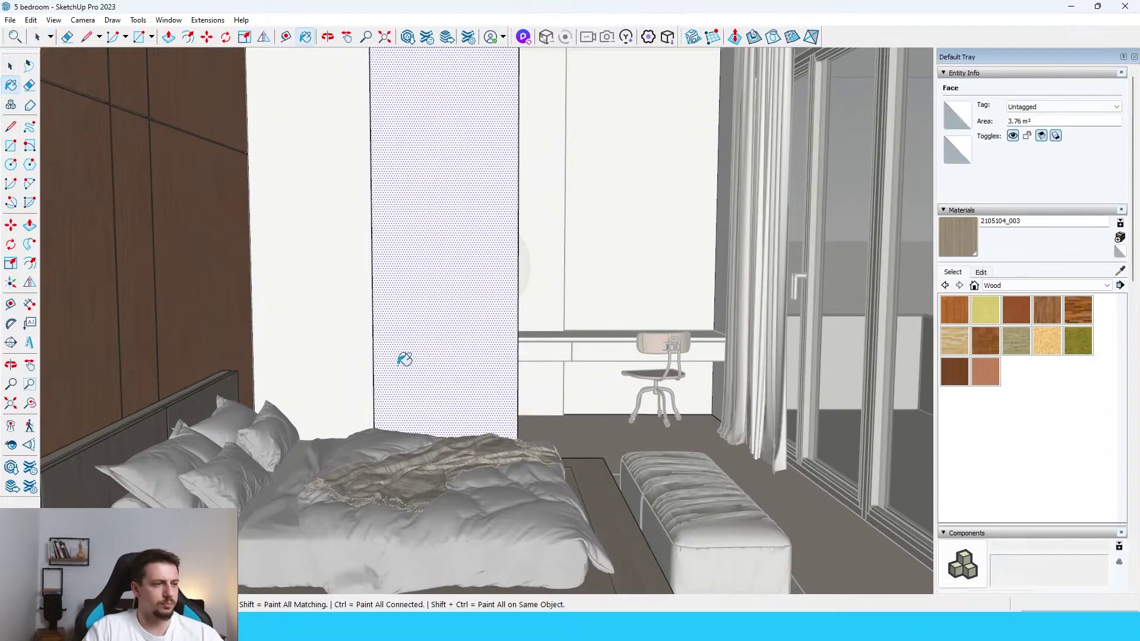
- Paint the remaining wardrobe fronts and the narrow panel behind the round mirror with material 2105104_003, leaving out the bed
key(ctrl+a)
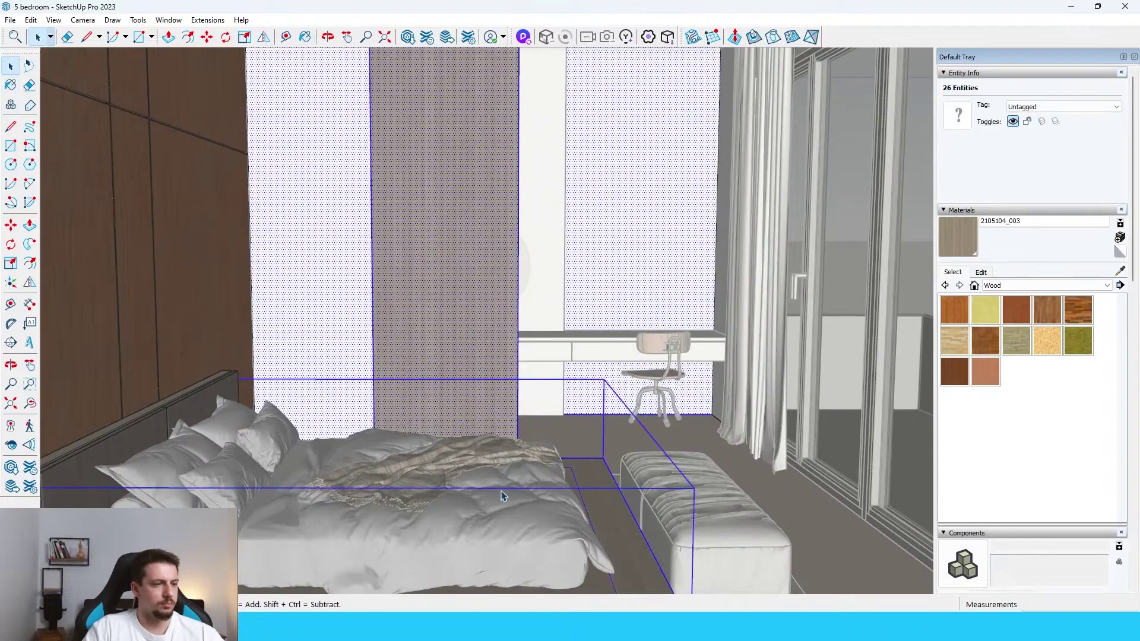
shift+click(594, 507)
key(b)
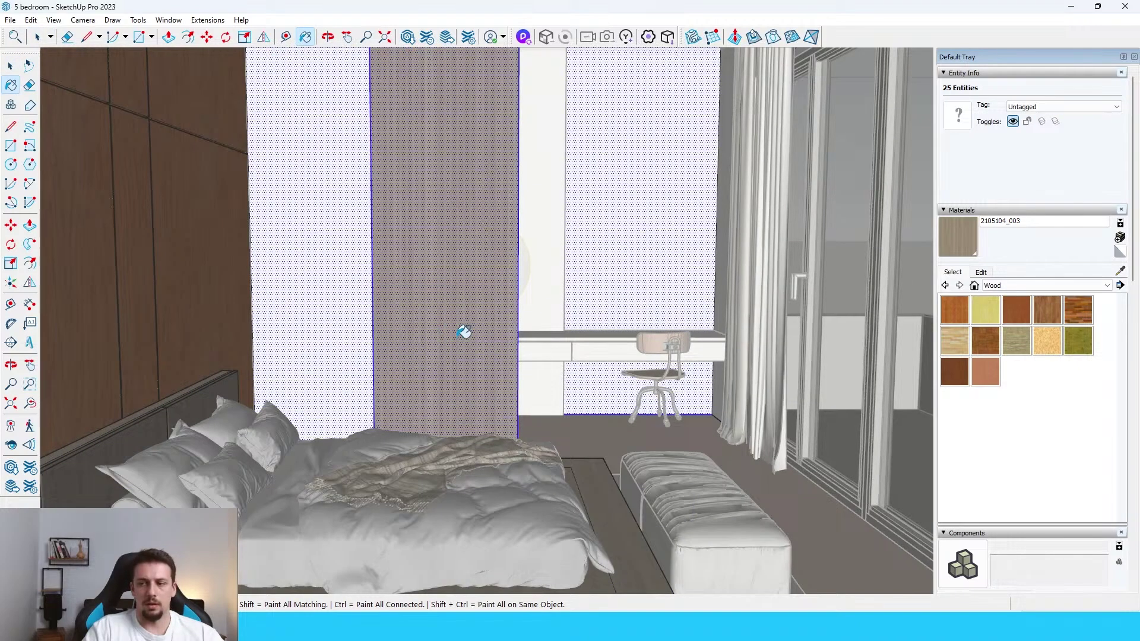
middle_drag(464, 332, 437, 334)
key(space)
shift+click(702, 322)
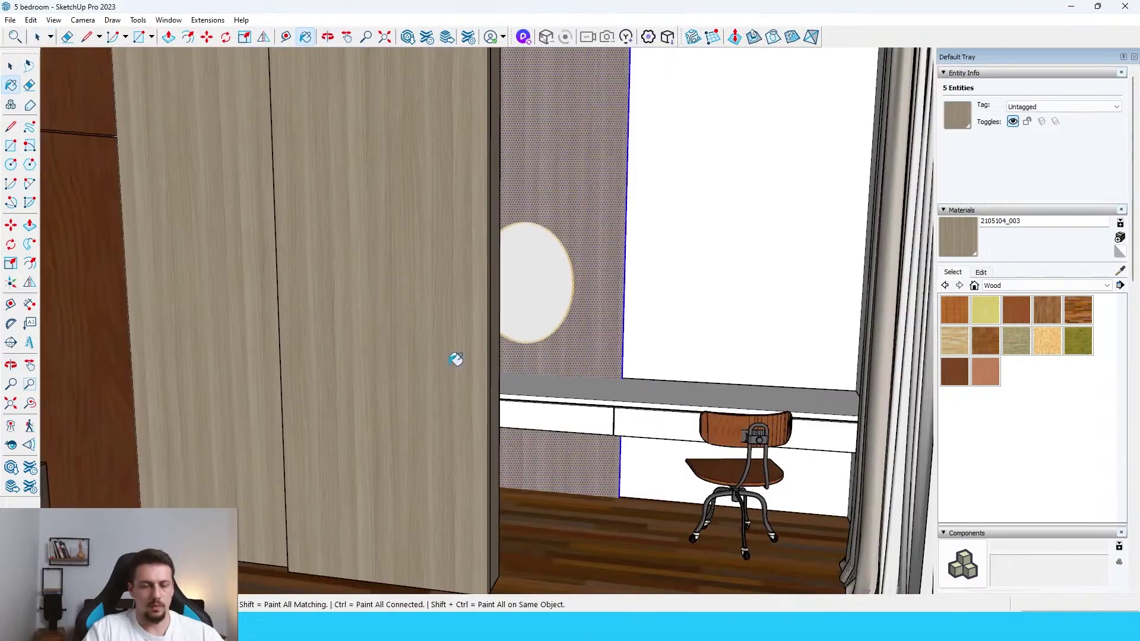
- Paint the desktop and drawer fronts of the desk with Wood Cherry Original
click(586, 421)
key(b)
click(629, 401)
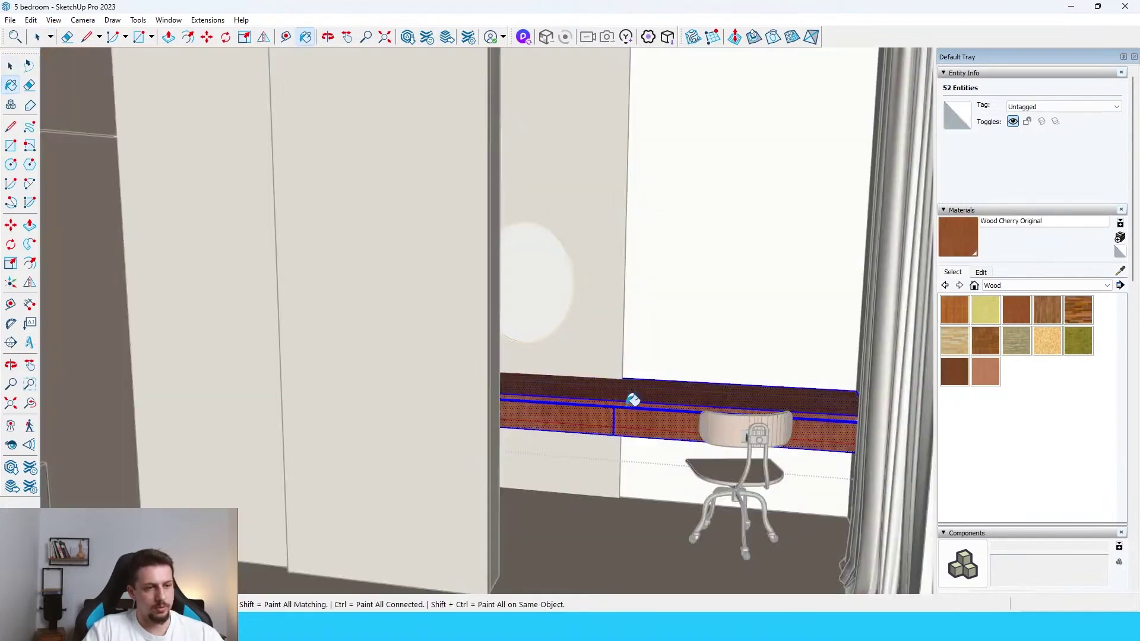
- Paint the wall behind the desk with a material from the Synthetic Surfaces collection
key(space)
click(814, 372)
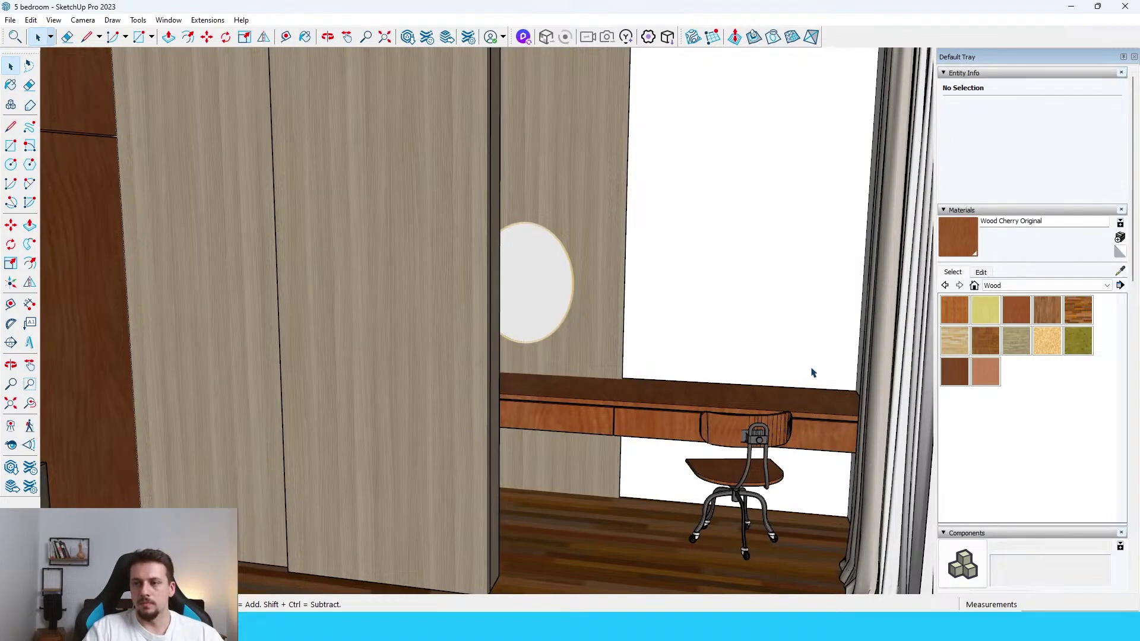
click(1016, 286)
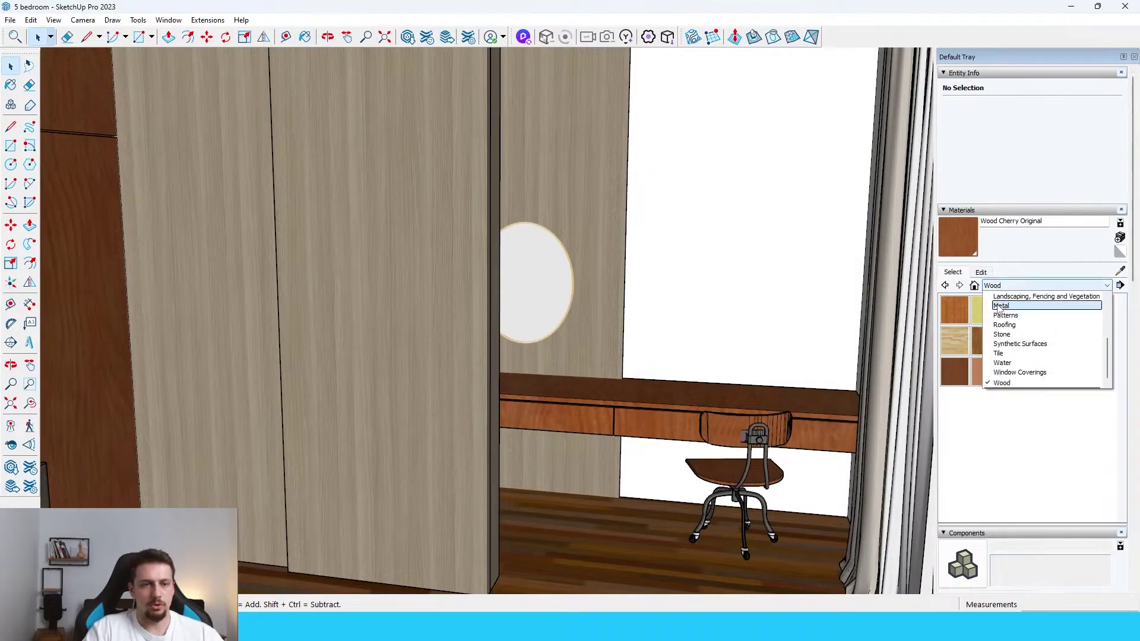
click(1019, 351)
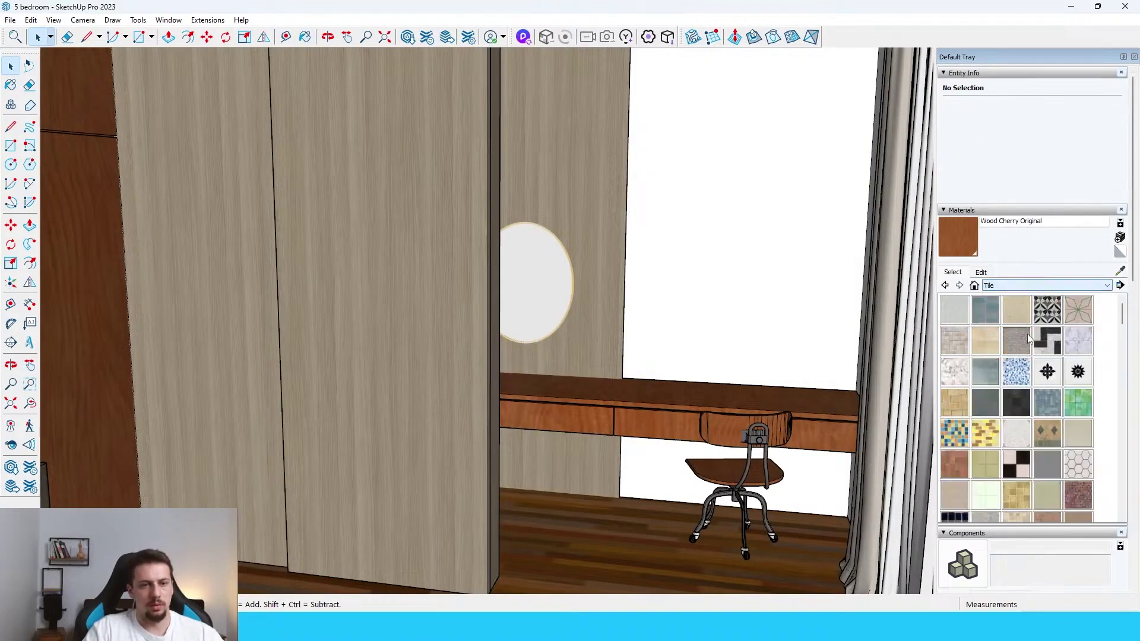
click(1021, 286)
click(1028, 345)
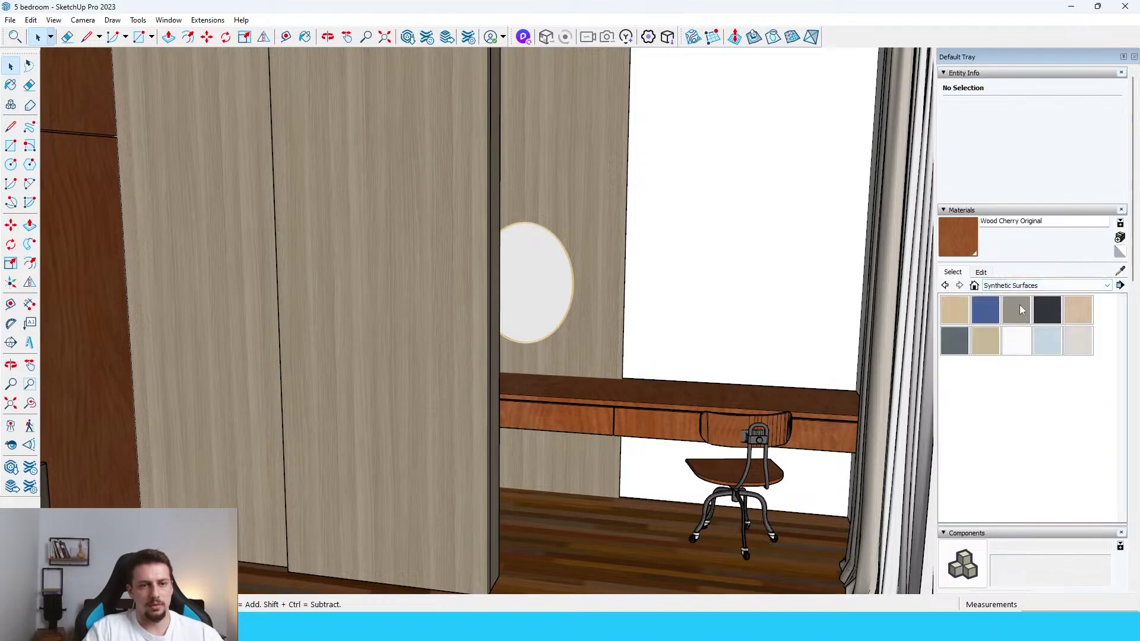
click(1028, 343)
click(728, 276)
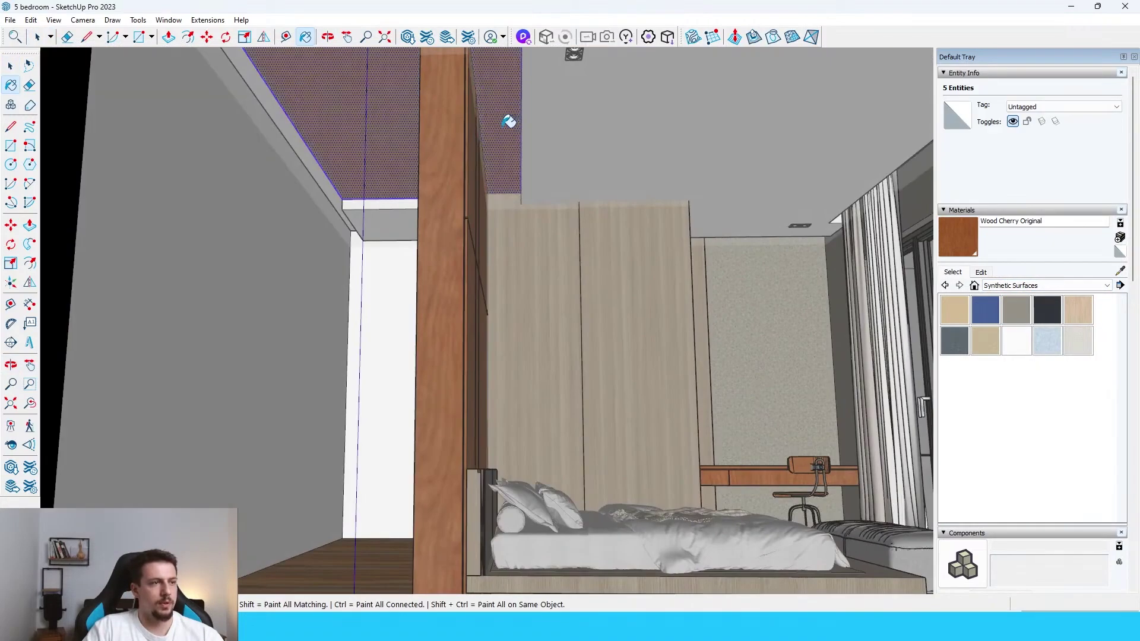
- Paint the ceiling faces beside and above the headboard wall with Wood Cherry Original
key(space)
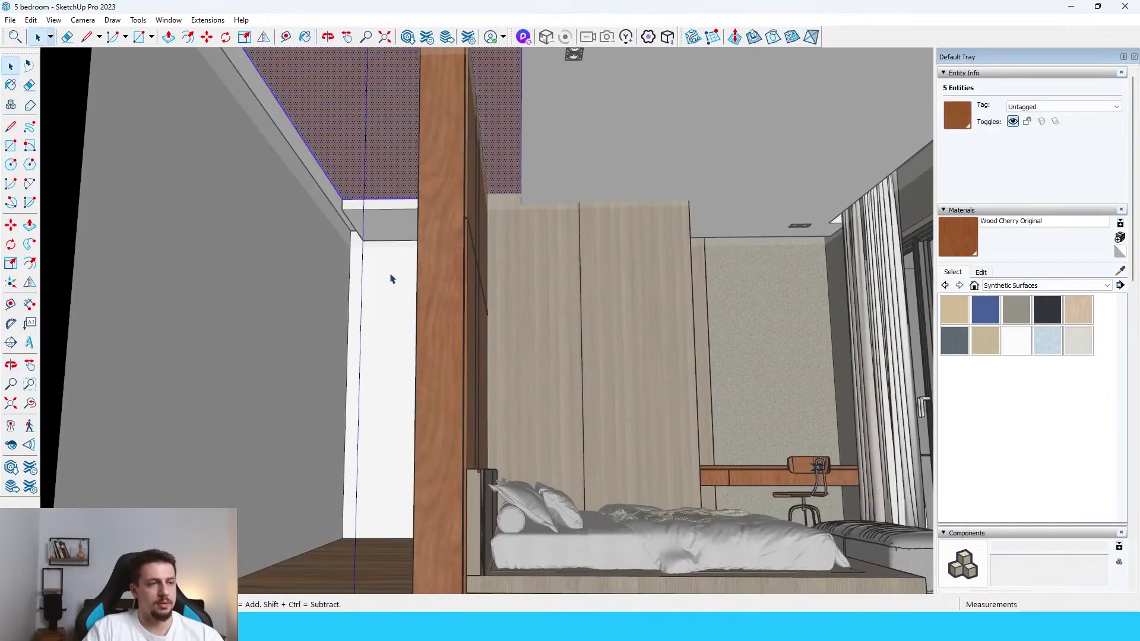
scroll(392, 278, down, 5)
middle_drag(453, 323, 466, 455)
mouse_move(490, 254)
middle_down()
mouse_move(462, 322)
mouse_move(493, 383)
middle_up()
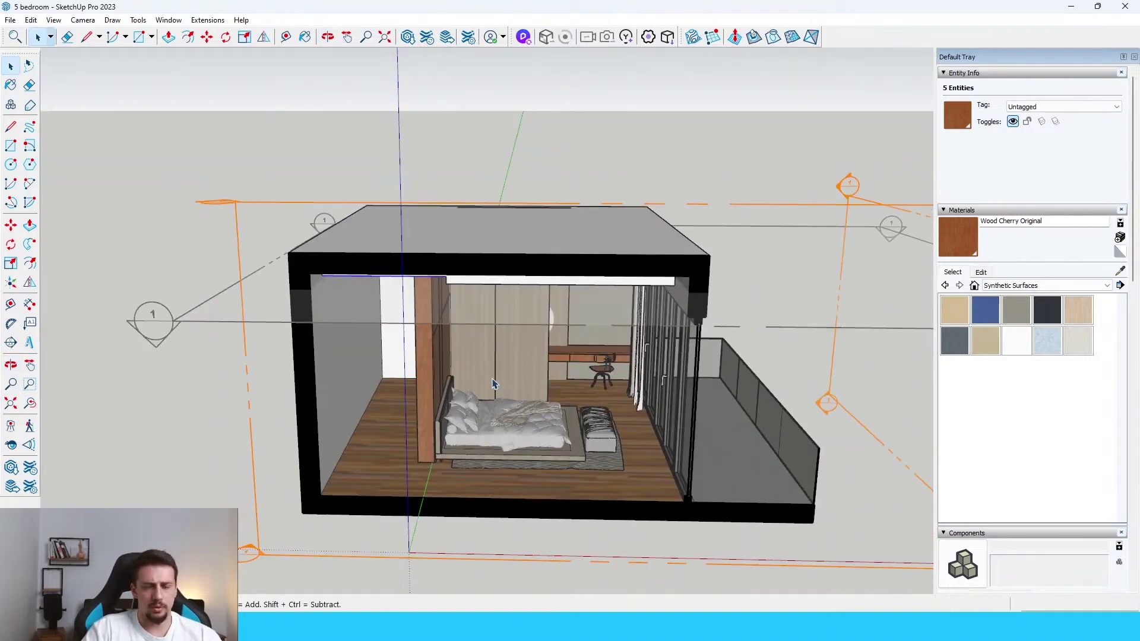
scroll(416, 383, up, 10)
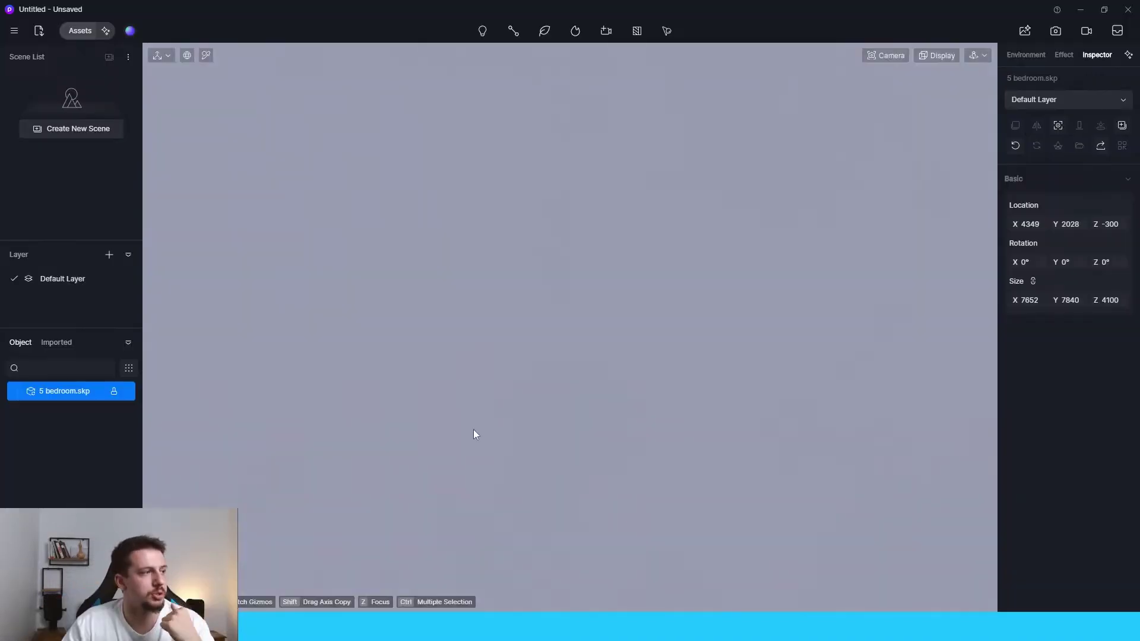
- Switch to D5 Render, create a new scene from the bedroom model and set its camera clipping plane to 155
click(35, 132)
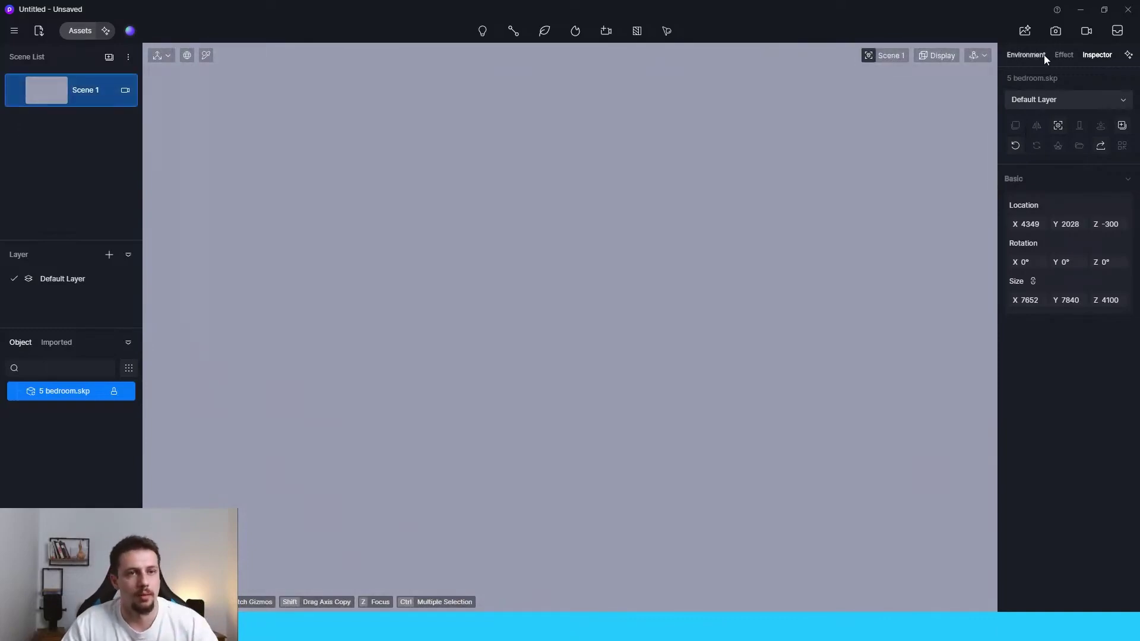
click(125, 90)
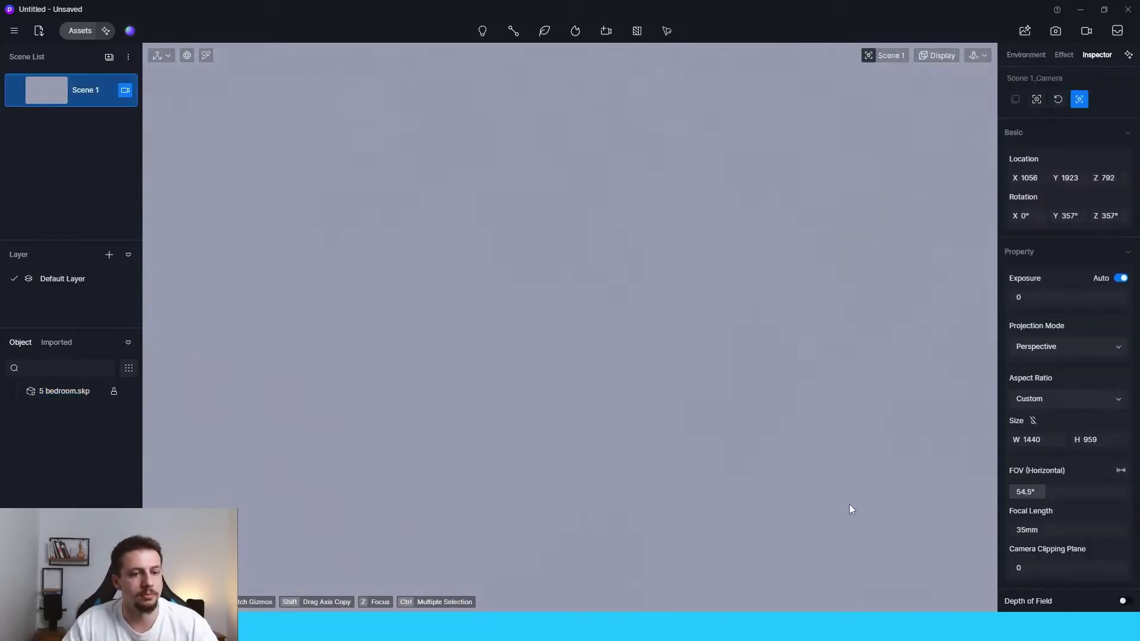
drag(1026, 567, 1029, 567)
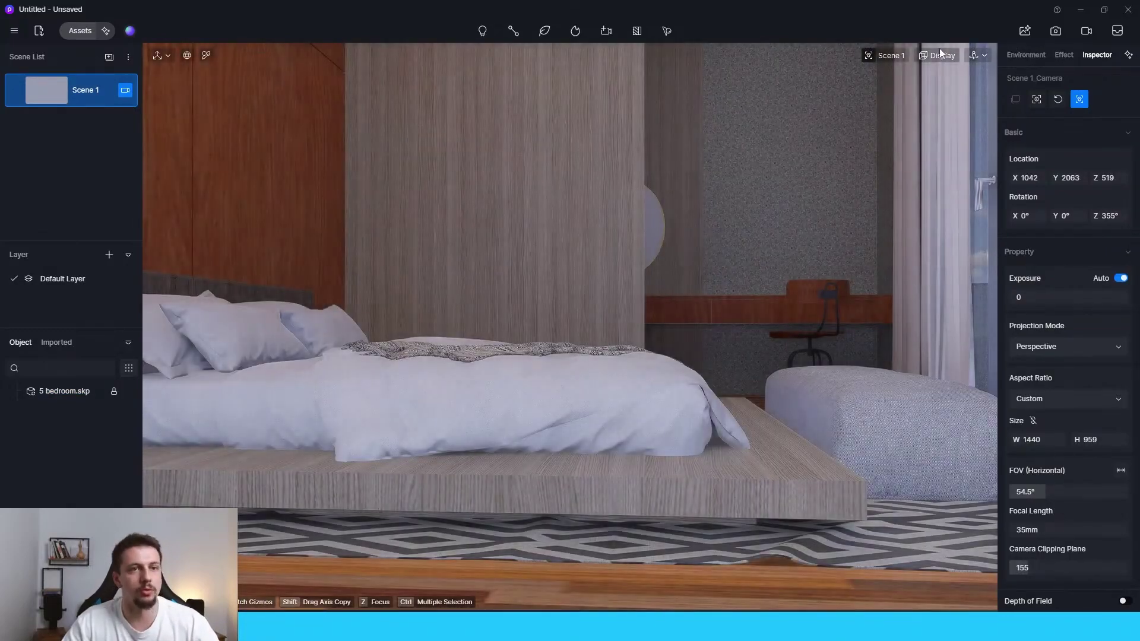
- Set the viewport navigation to Fly and move the camera back from the side of the bed
click(969, 55)
click(943, 91)
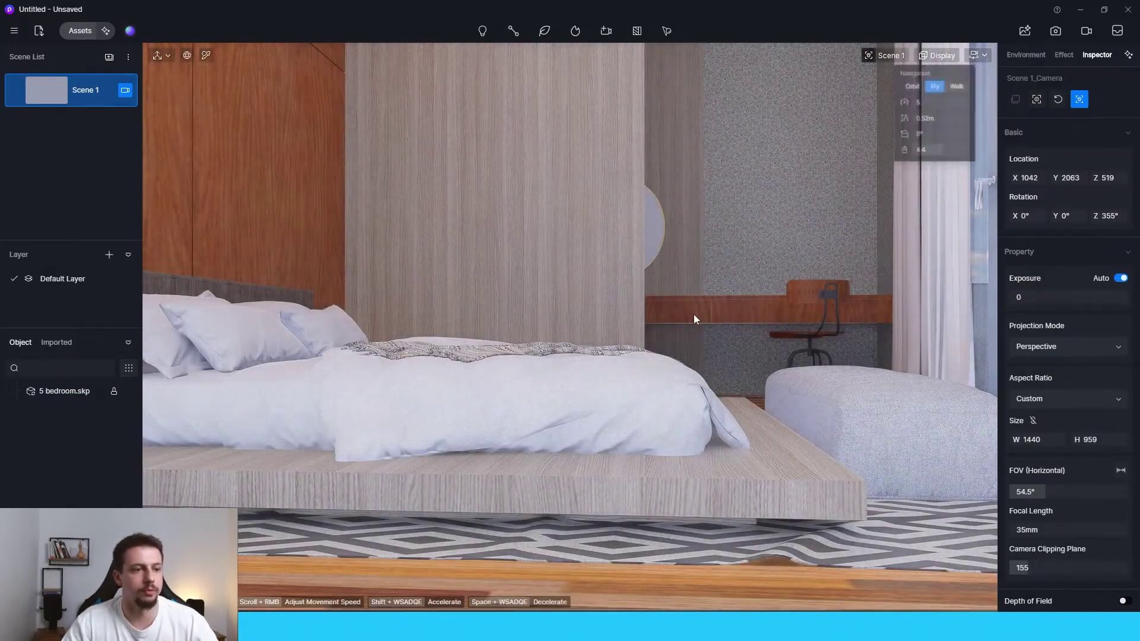
key(s)
key(q)
key(w)
key(s)
key(e)
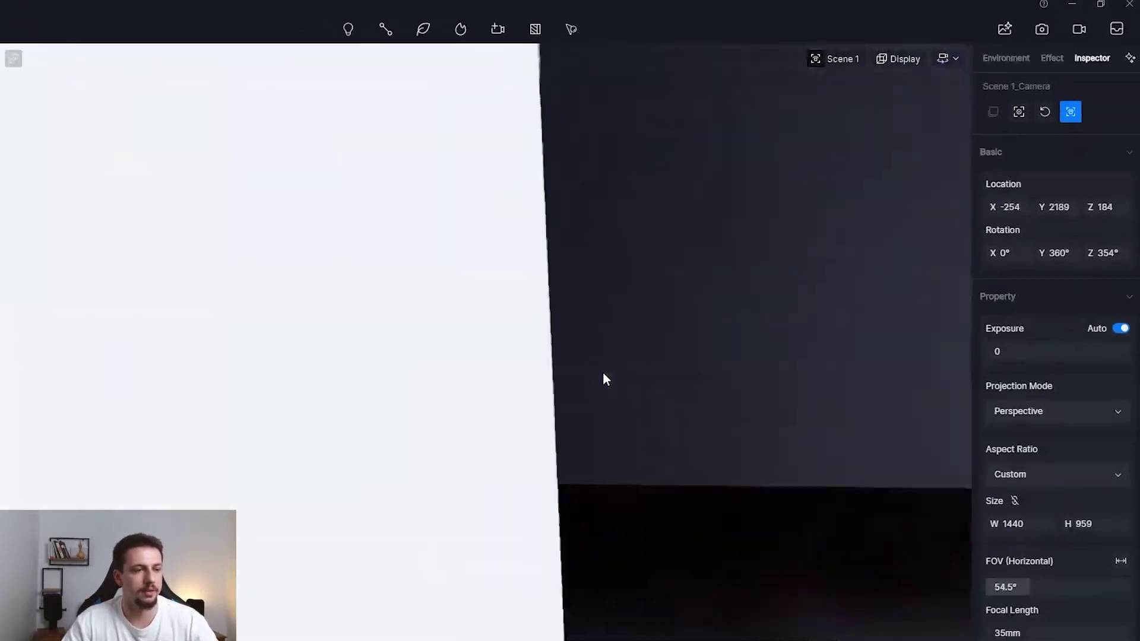
key(w)
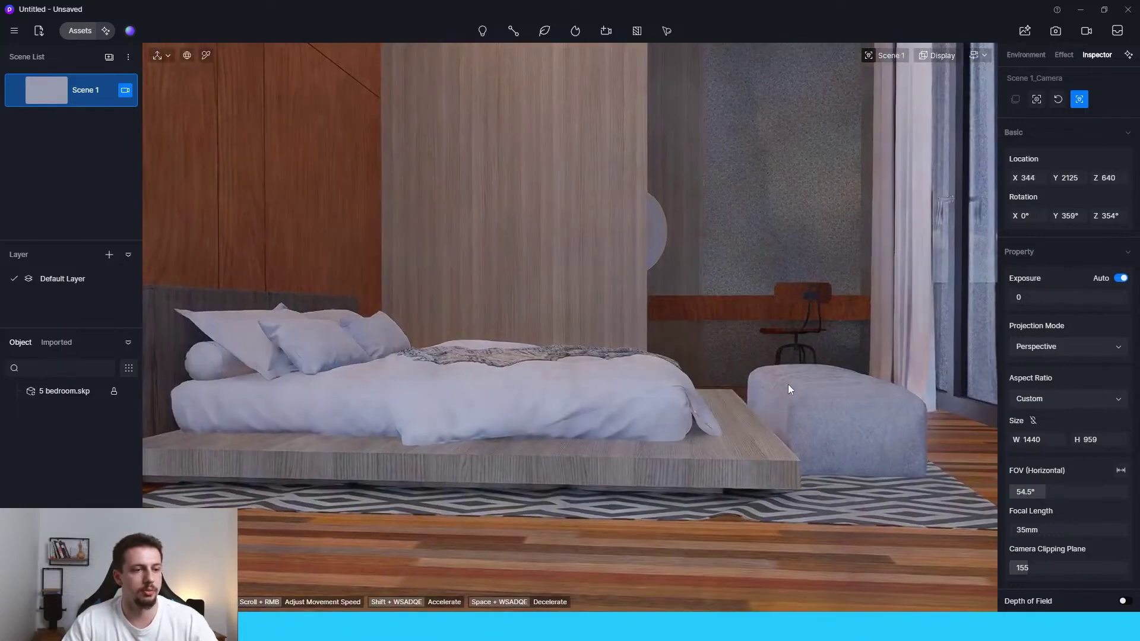
key(s)
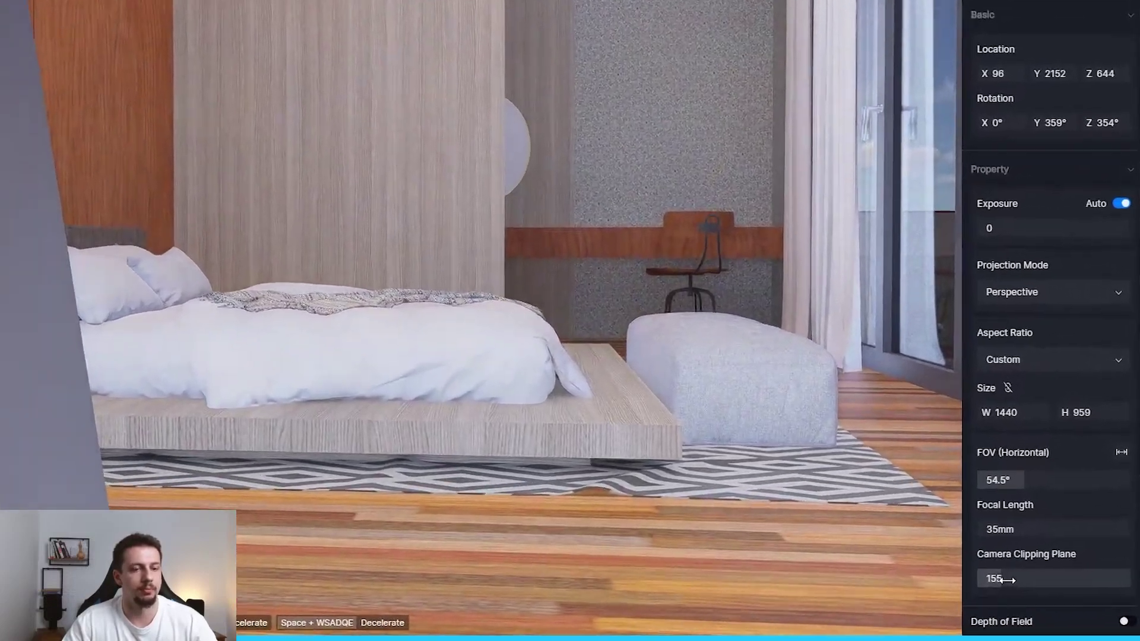
- Set the camera clipping plane to 240 and move the camera back and higher to show the bed, desk and balcony windows
drag(1007, 581, 1014, 580)
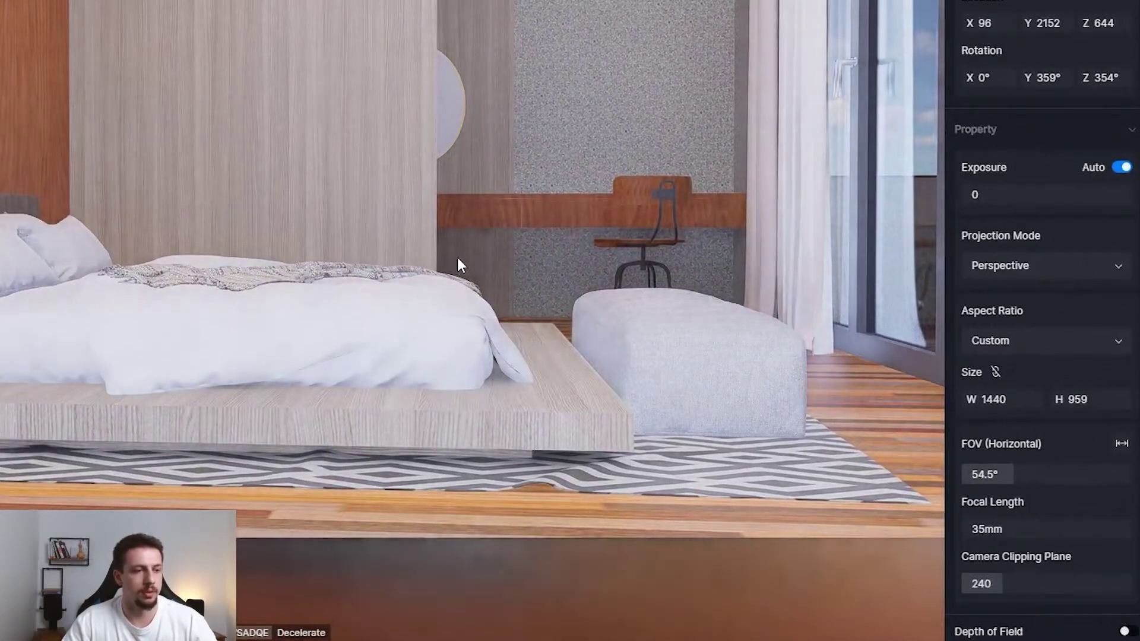
key(s)
key(q)
right_drag(524, 288, 526, 281)
right_drag(459, 252, 447, 239)
key(w)
key(e)
key(e)
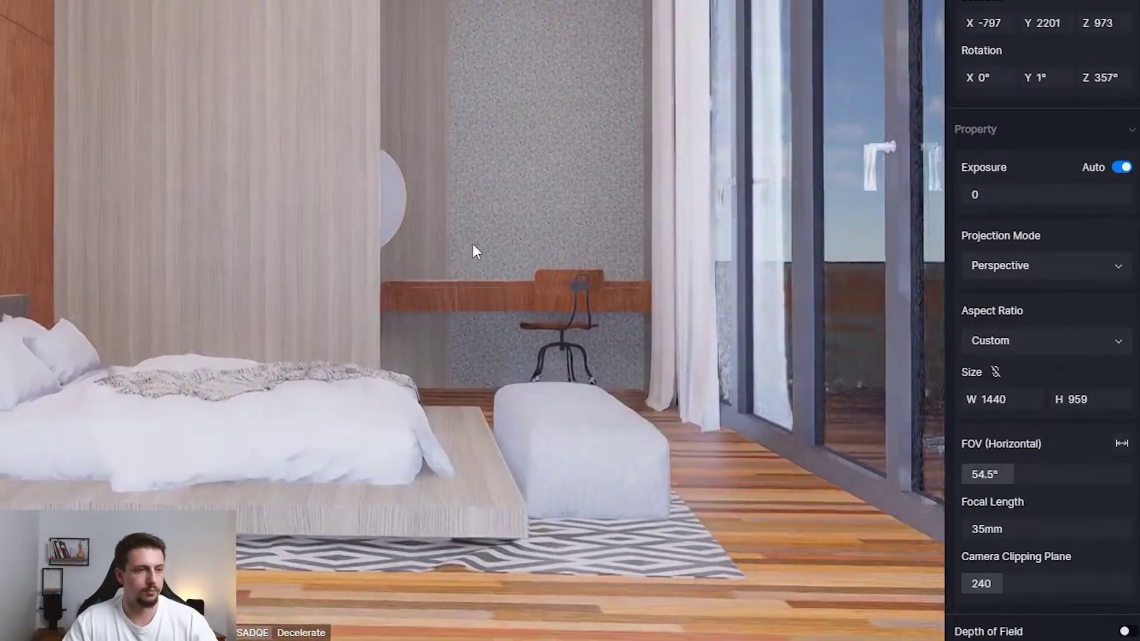
key(s)
right_drag(473, 244, 473, 241)
key(e)
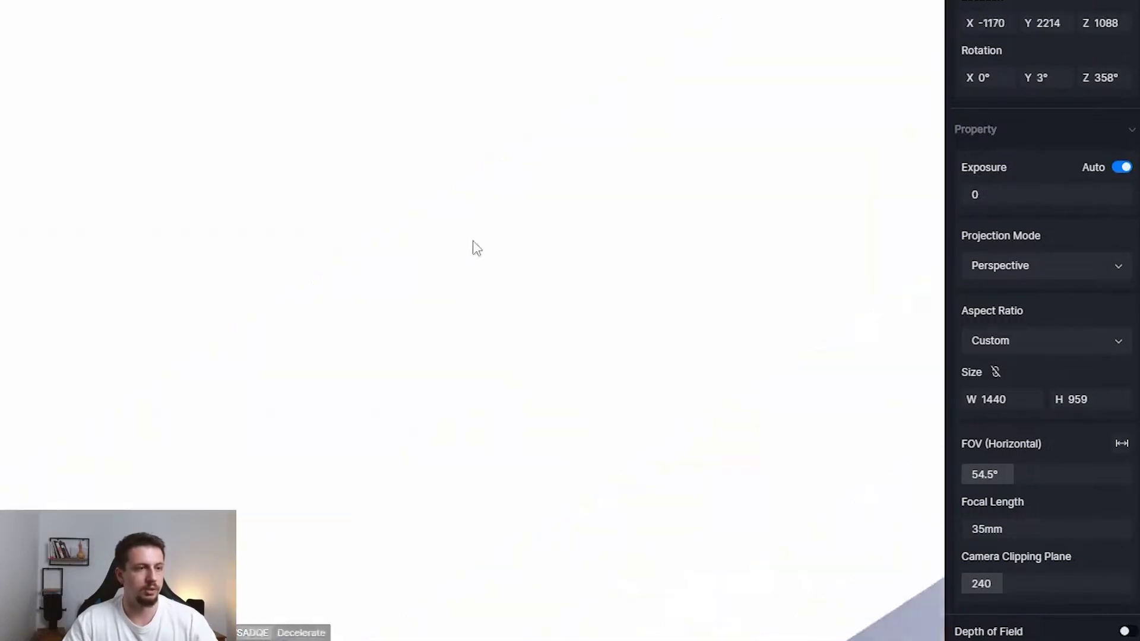
key(w)
- Set the scene camera to Two-point Perspective with an image size of 1080 × 1080
click(1039, 271)
click(1053, 319)
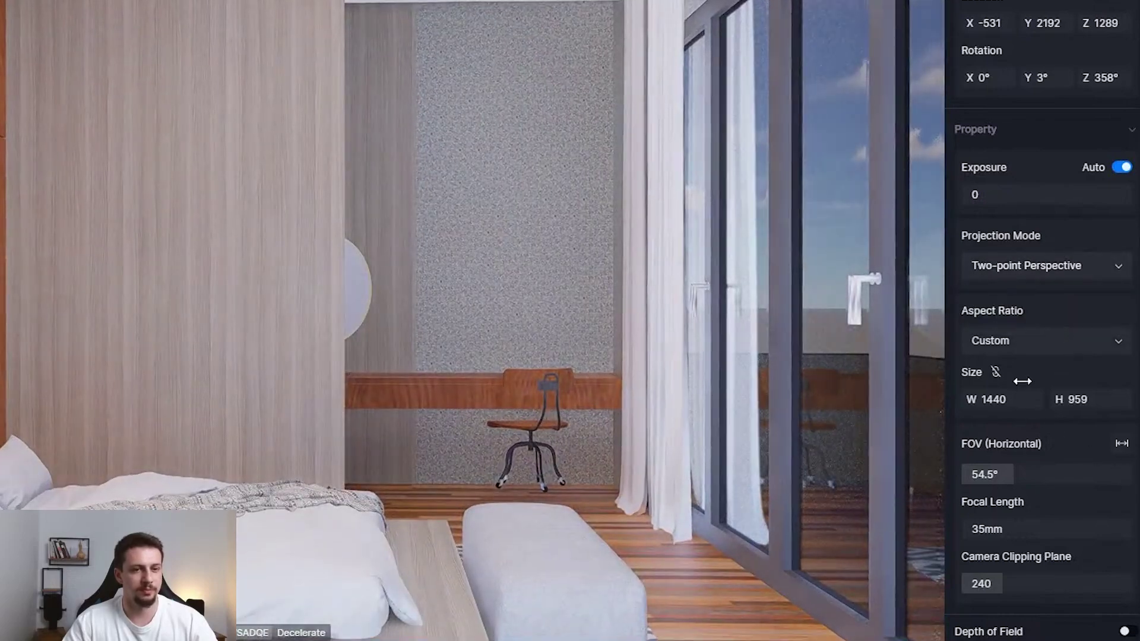
click(1001, 401)
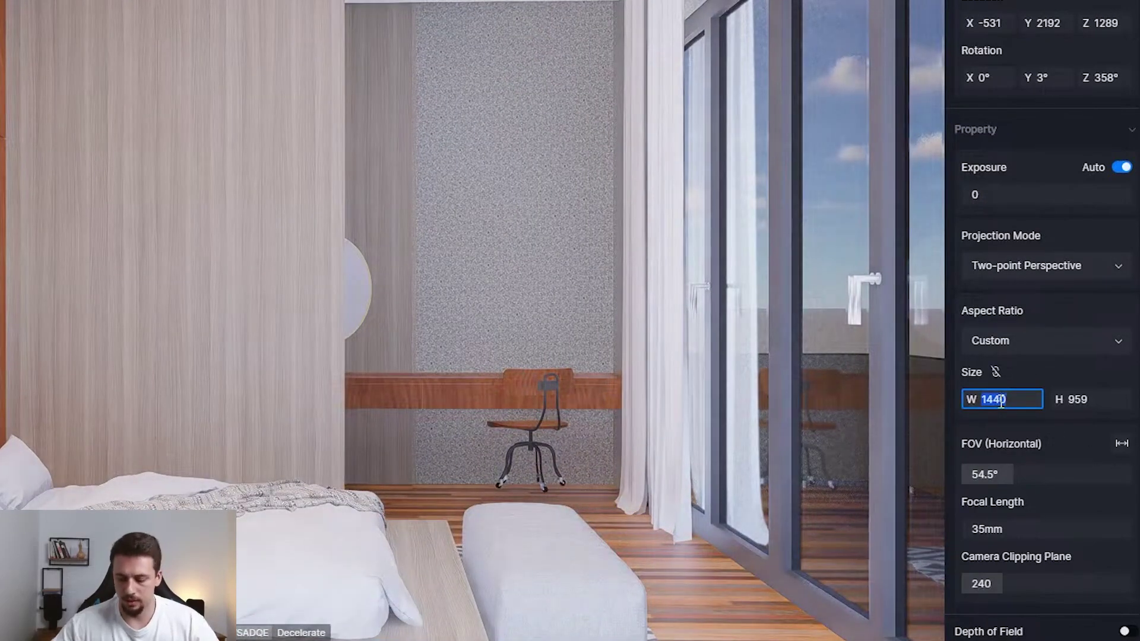
key(Return)
click(1085, 407)
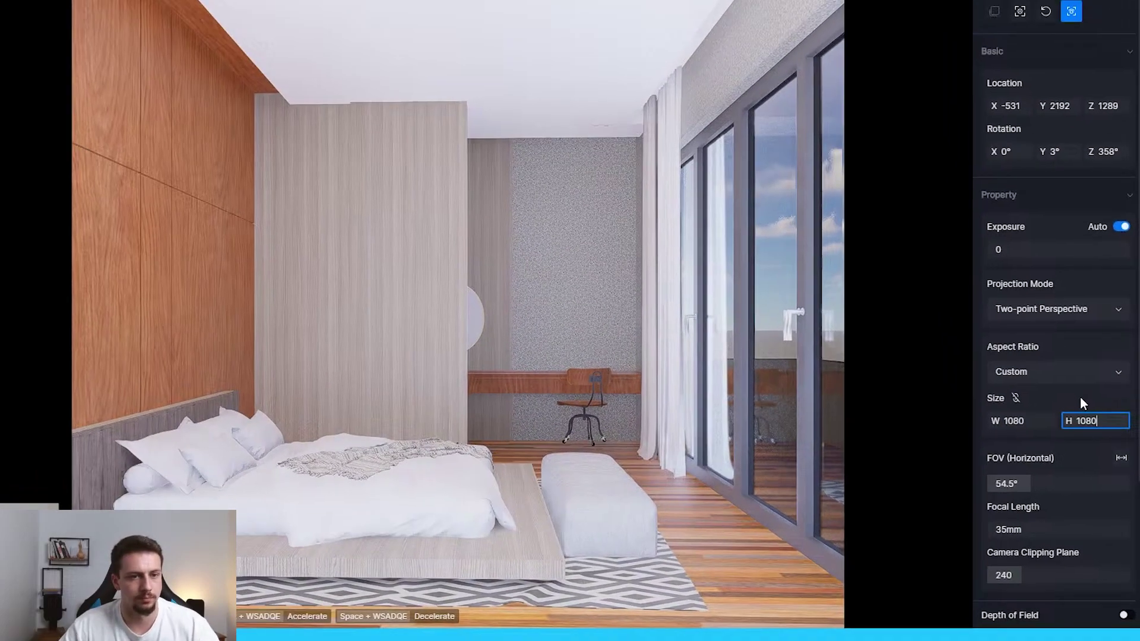
key(Return)
- Turn off auto exposure and shift the camera sideways toward the headboard to frame the whole bed
click(1121, 277)
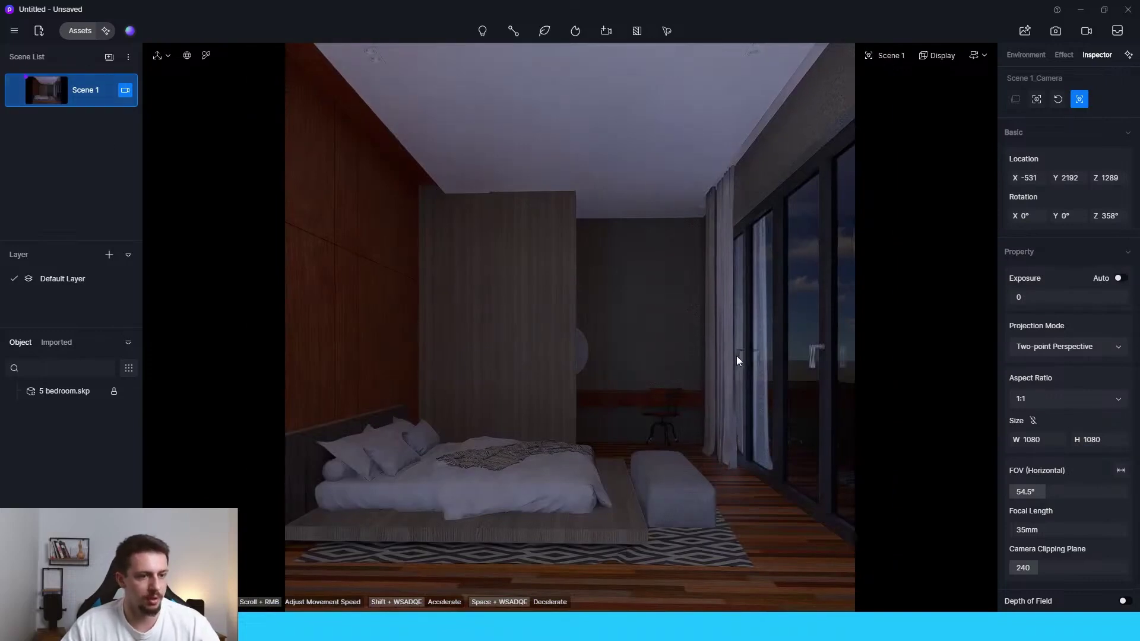
key(a)
right_drag(736, 355, 744, 357)
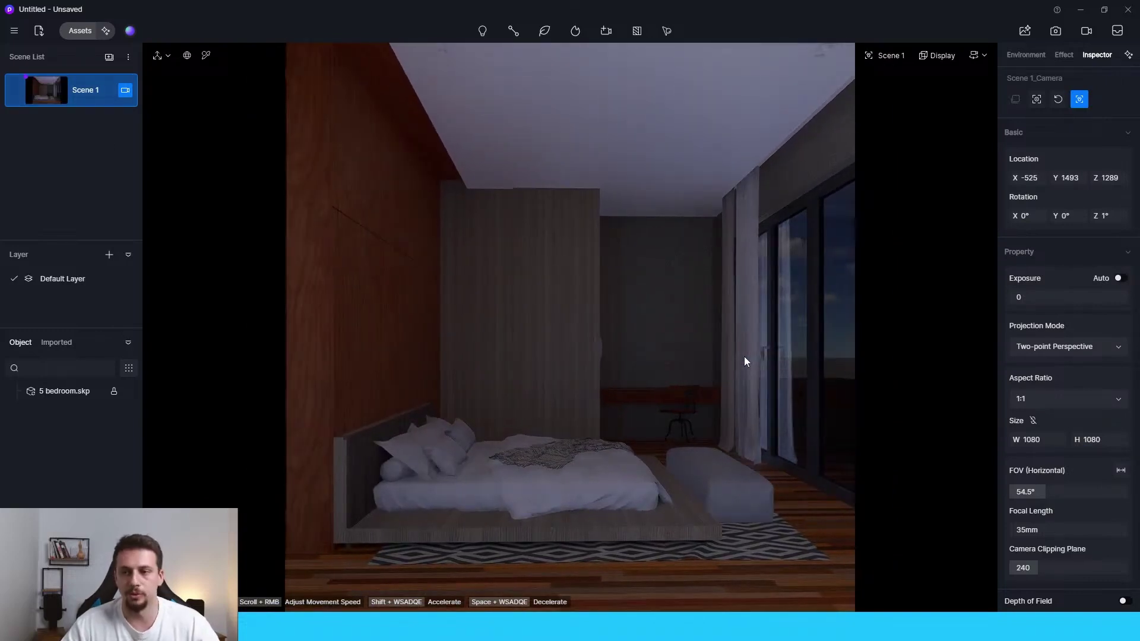
scroll(747, 362, down, 1)
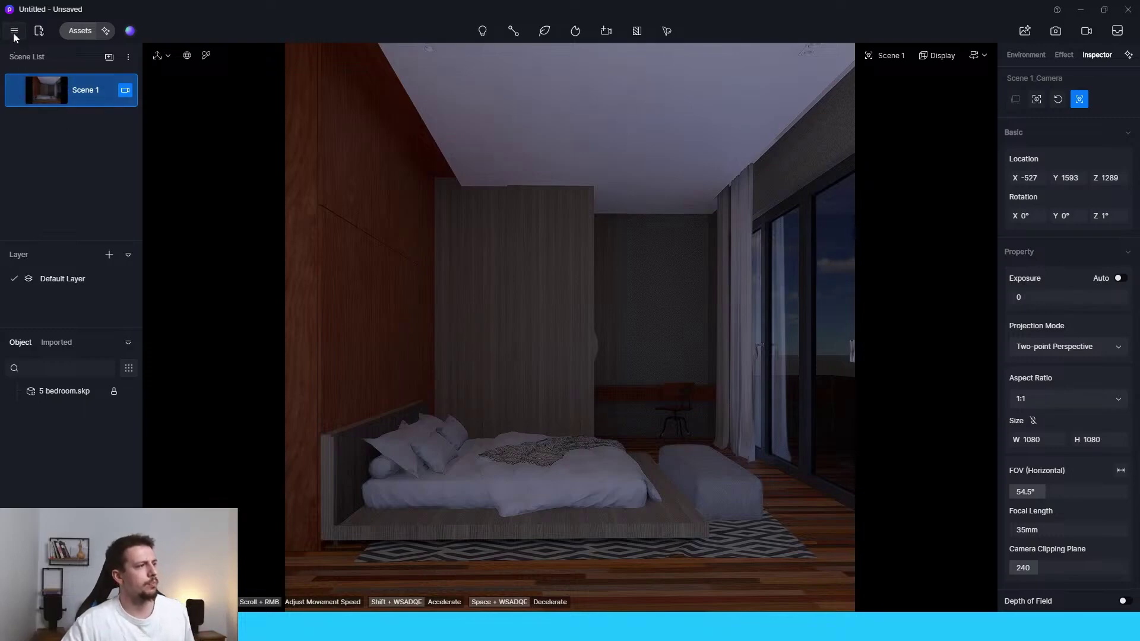
- Pick the balcony window glass material and change its base color to white
click(847, 280)
click(1018, 223)
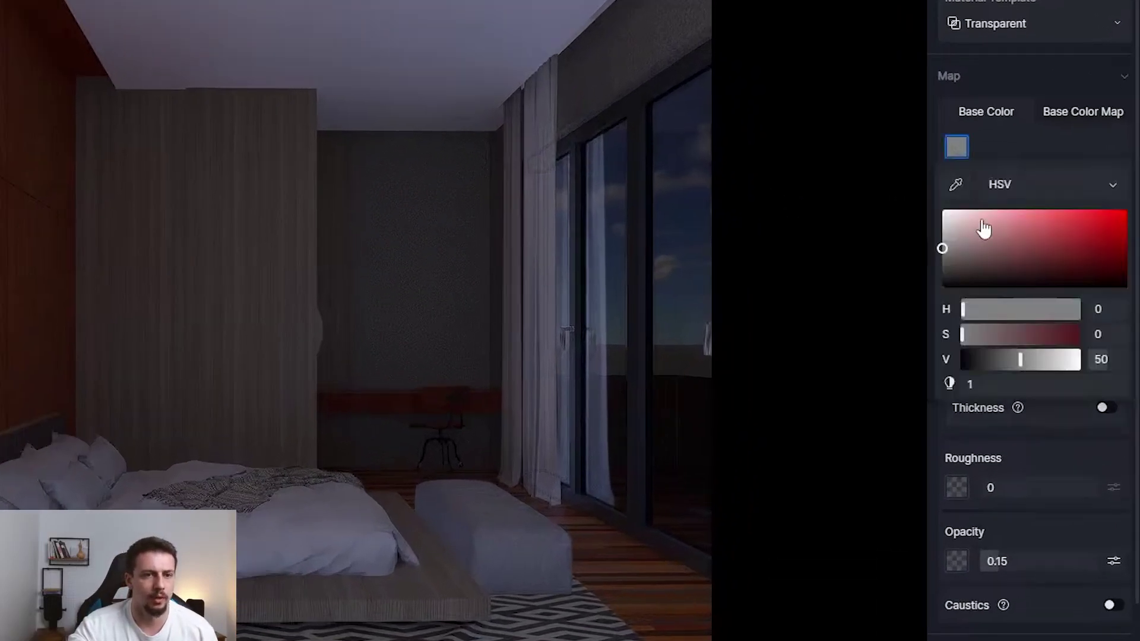
drag(984, 229, 858, 160)
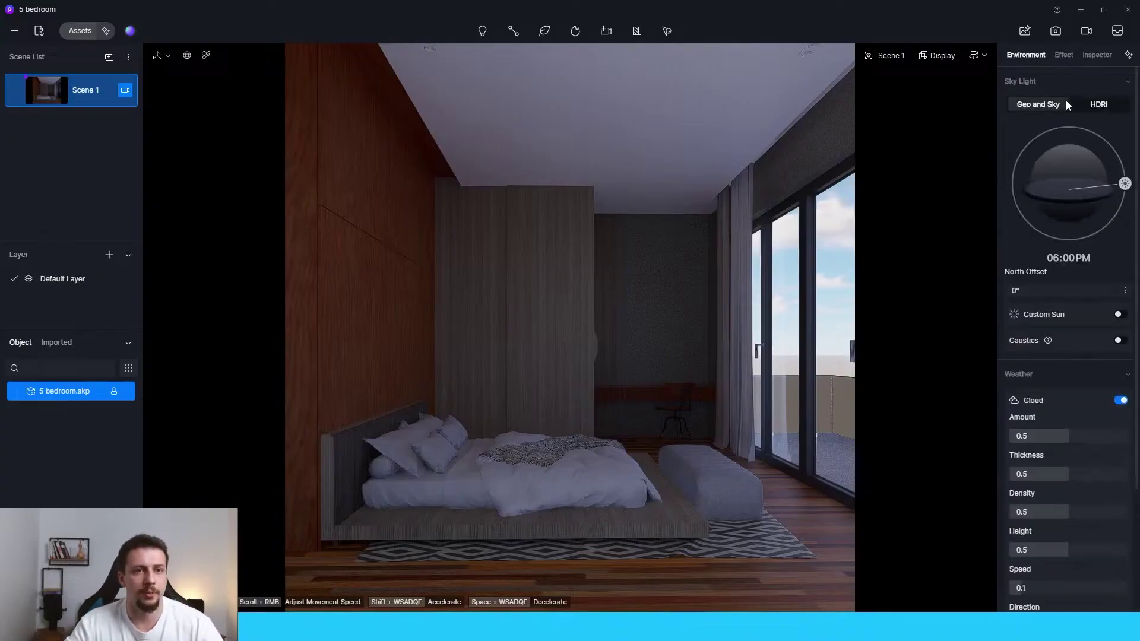
- Switch the sky light to HDRI and apply the custom zwartkops_straight environment map
click(1108, 103)
click(1120, 158)
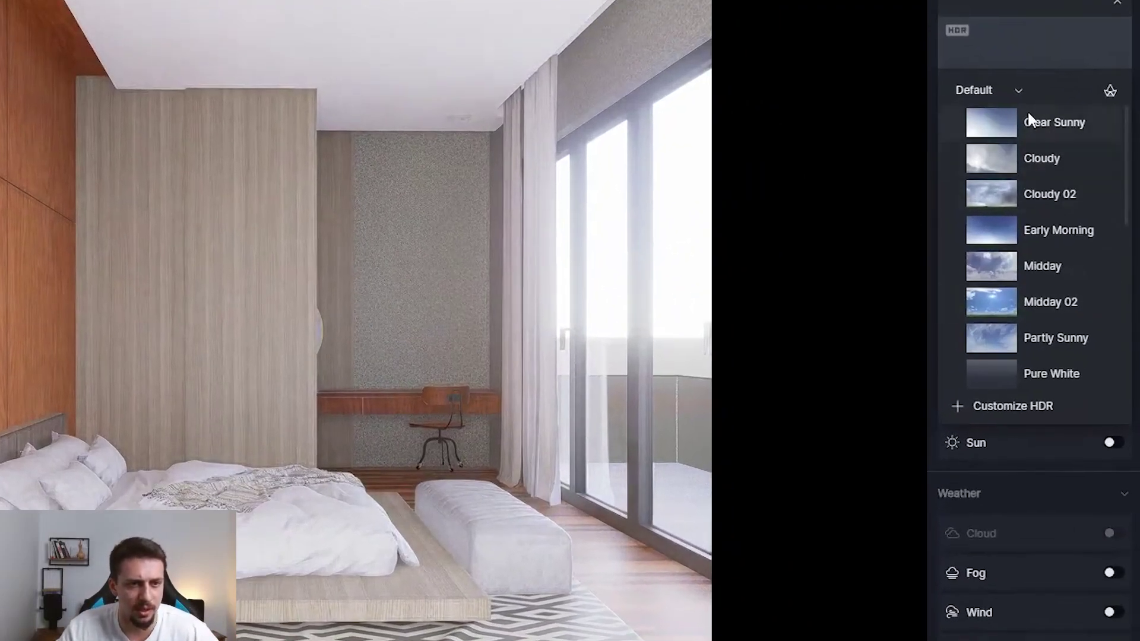
click(1060, 186)
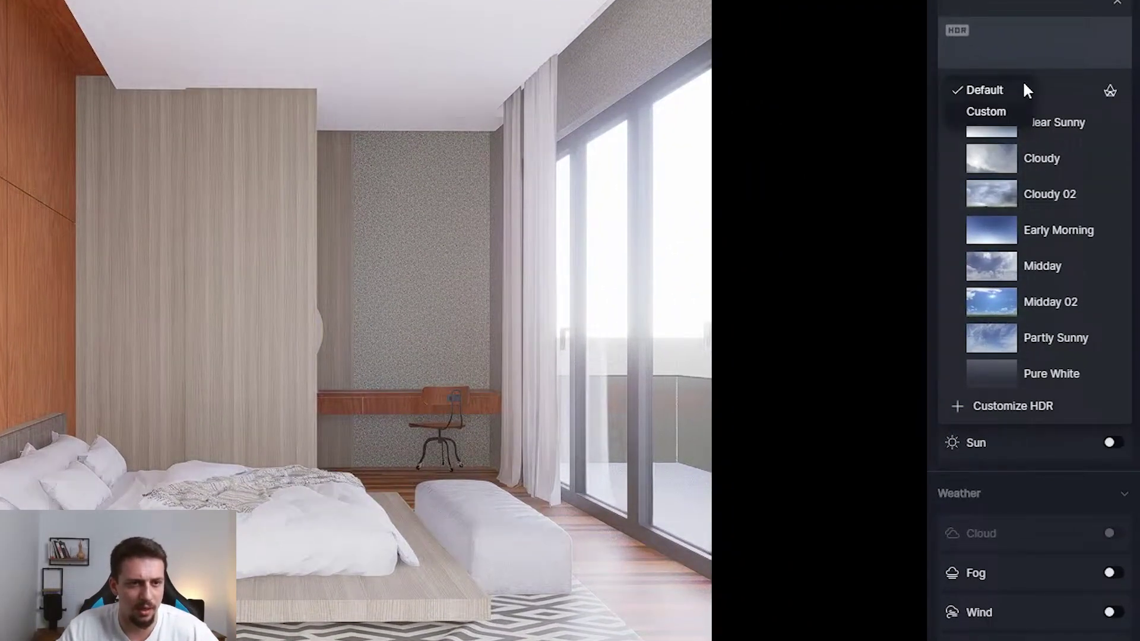
click(1007, 109)
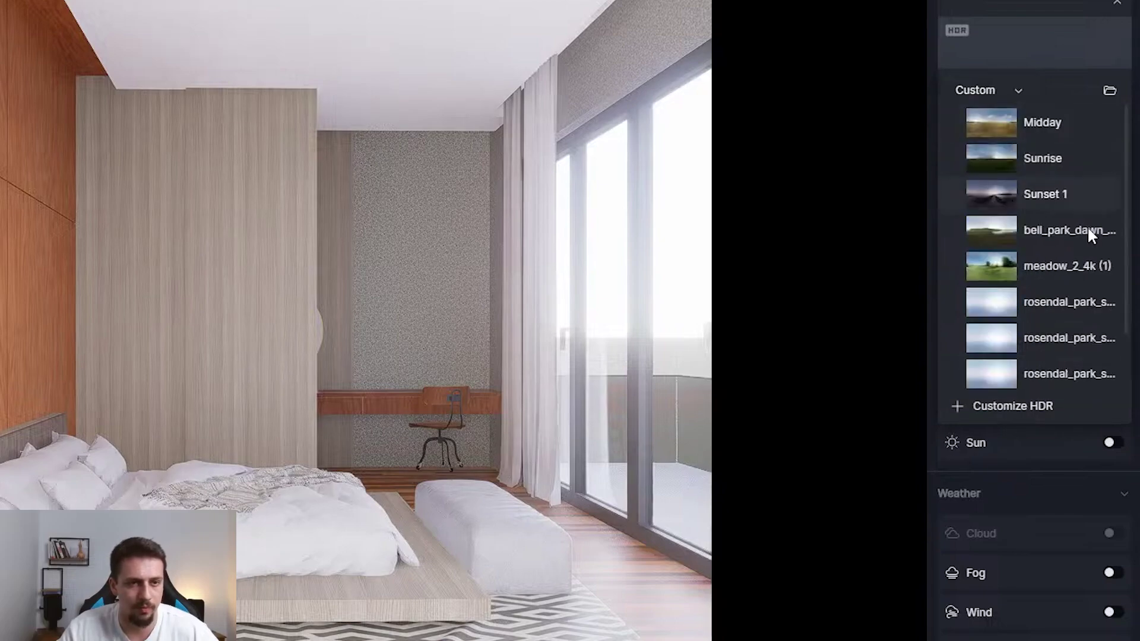
click(1045, 122)
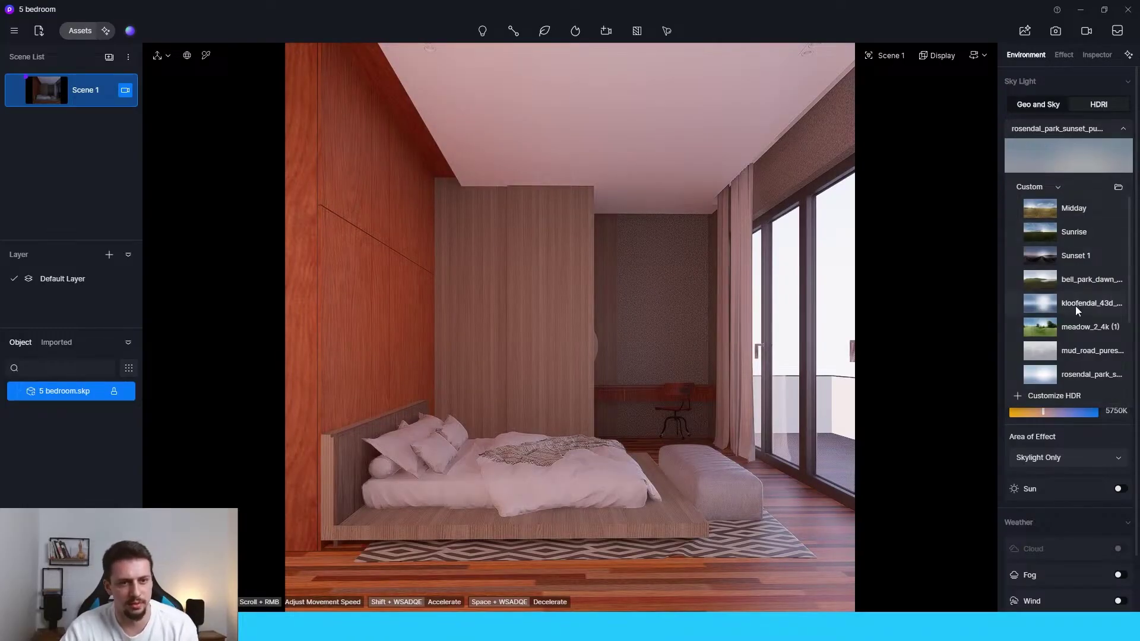
scroll(1081, 285, down, 2)
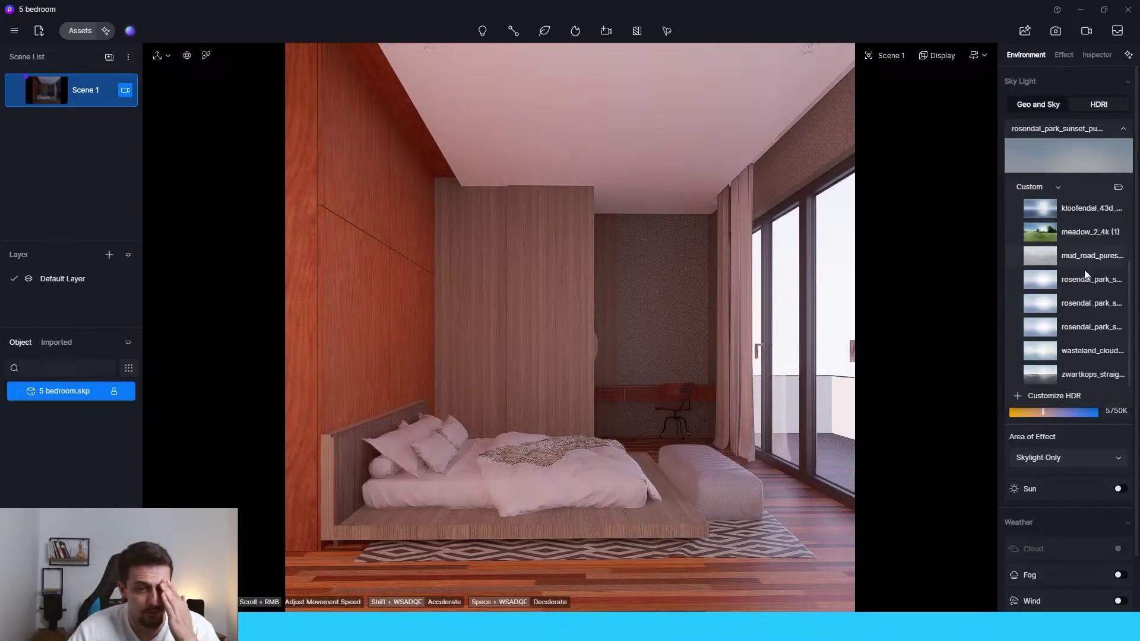
click(1087, 377)
click(1073, 132)
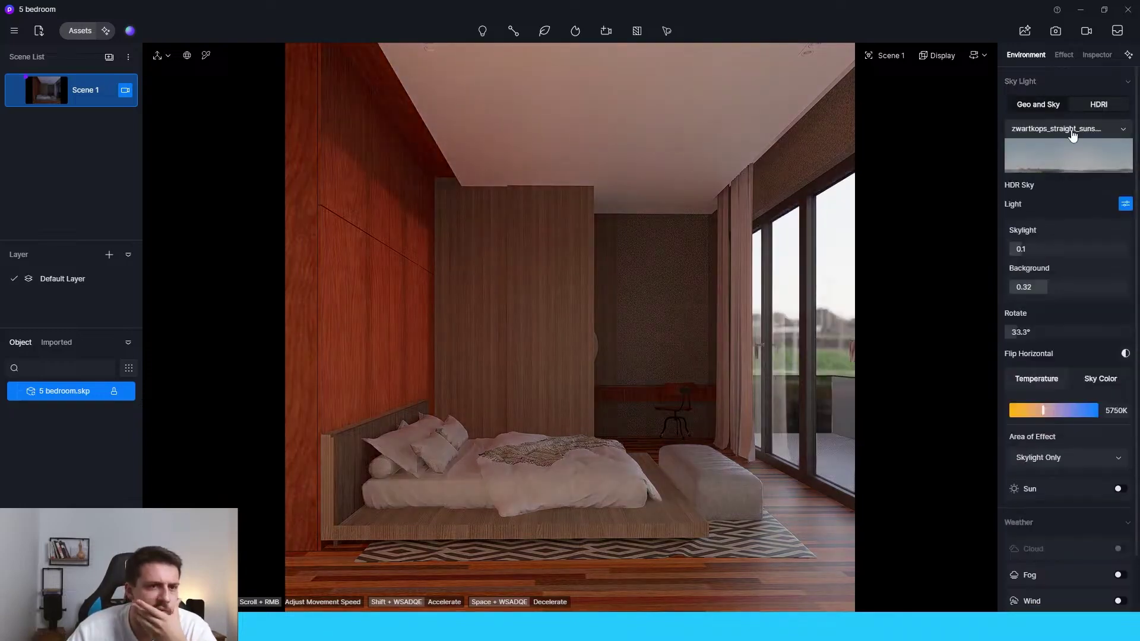
- Rotate the HDRI sky to 38.3° and set its skylight intensity to 0.3
drag(1010, 331, 1016, 331)
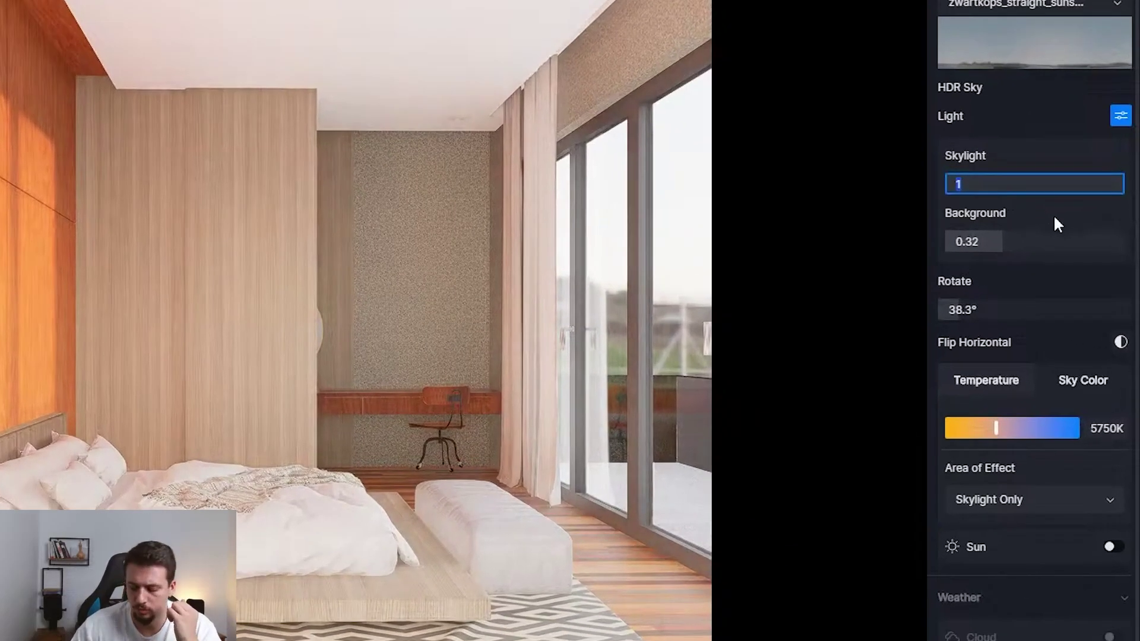
text(03)
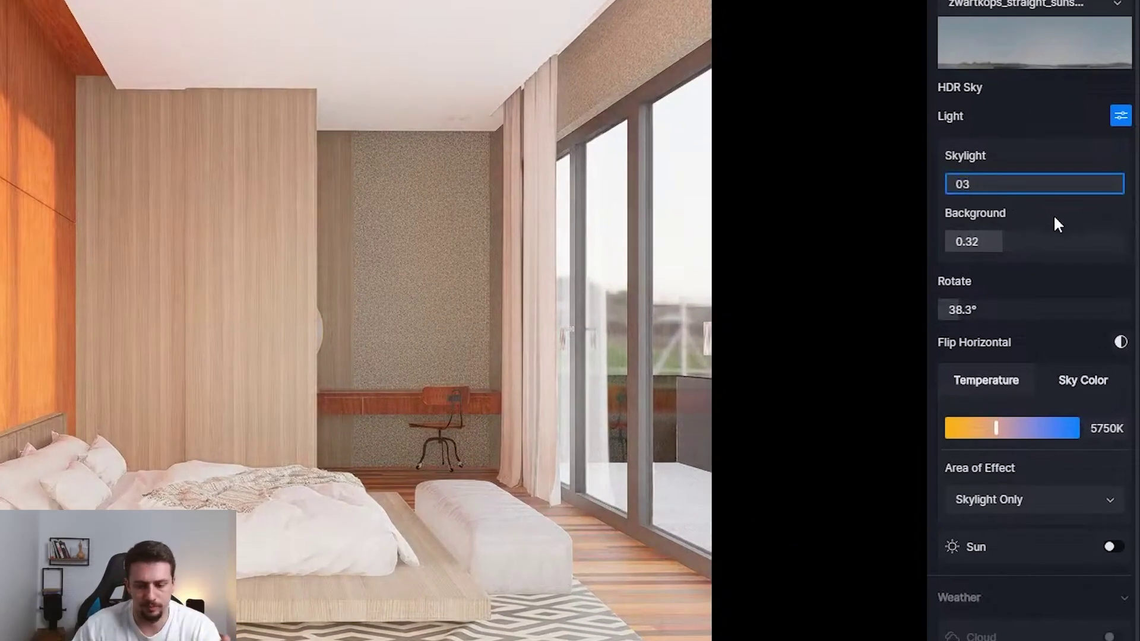
key(Left)
text(.)
key(Return)
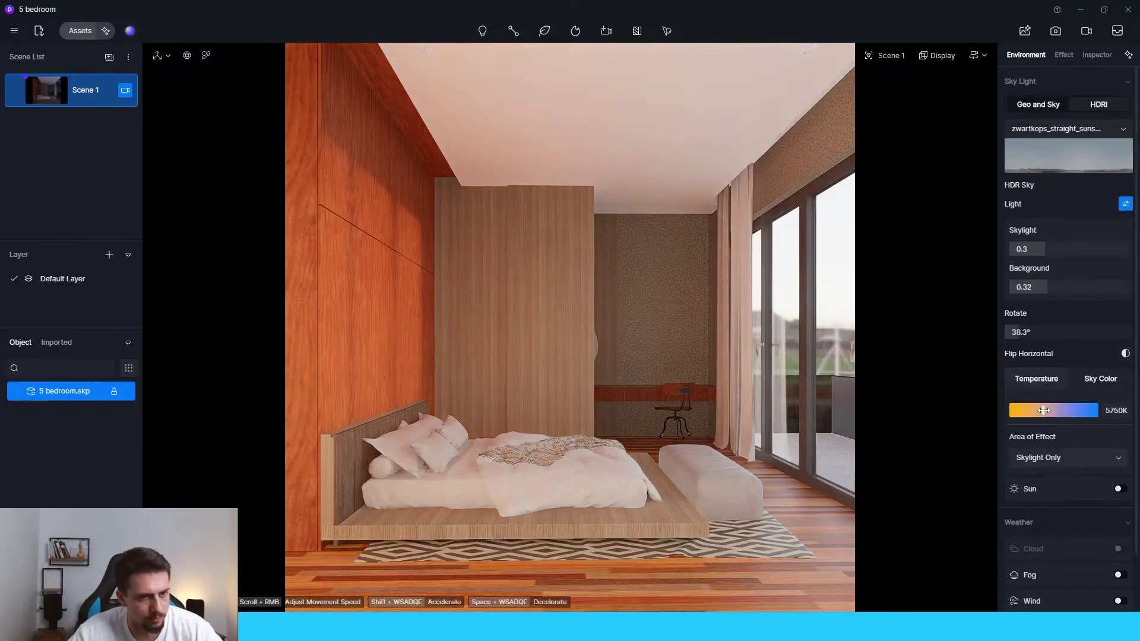
- Set the HDRI sky light's color temperature to 10400K
drag(1044, 410, 1073, 411)
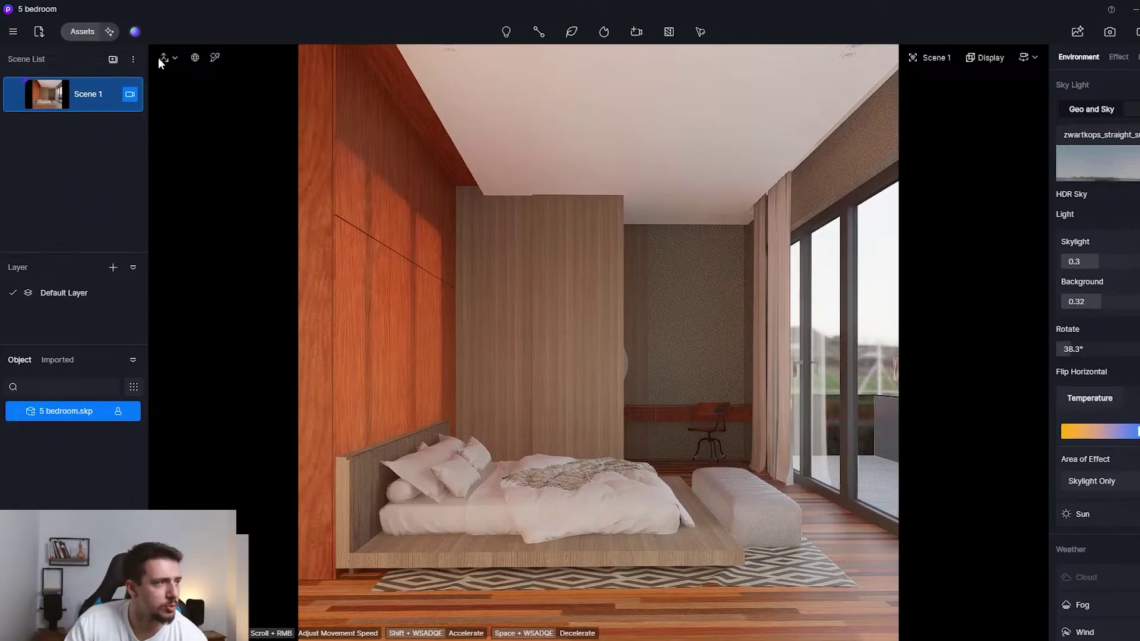
- Search the online material assets for wood
click(83, 32)
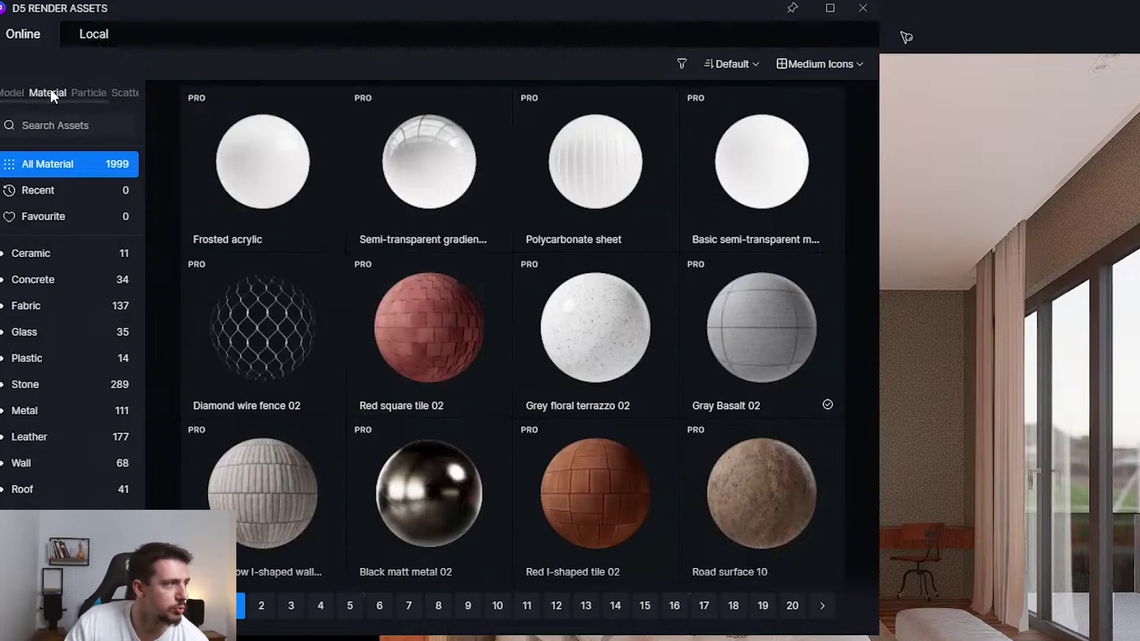
click(78, 124)
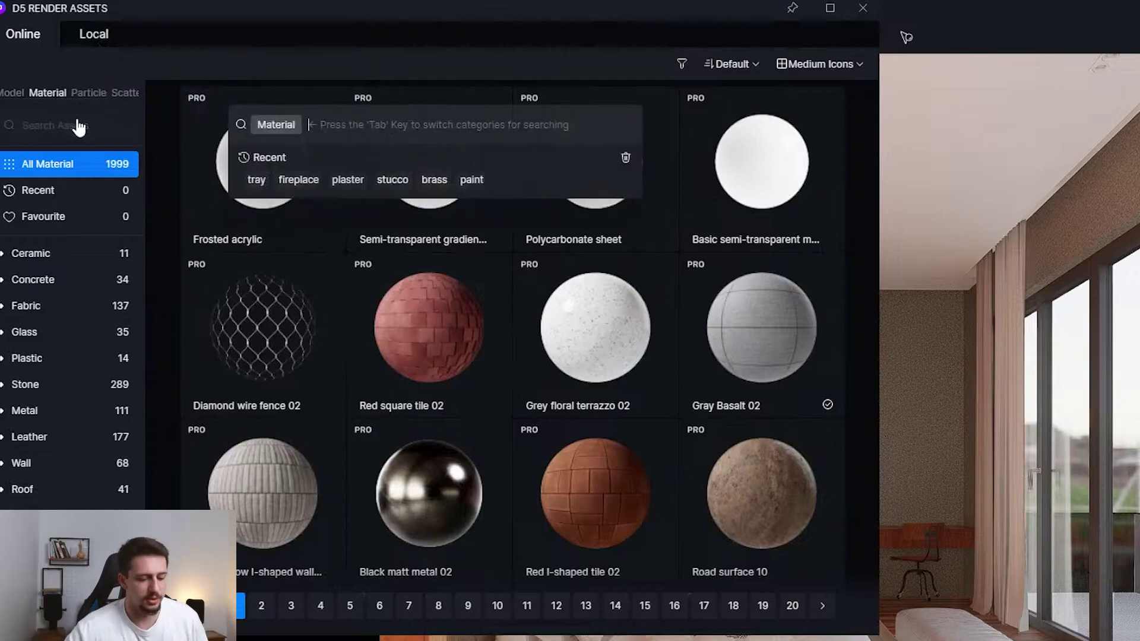
text(wood)
key(Return)
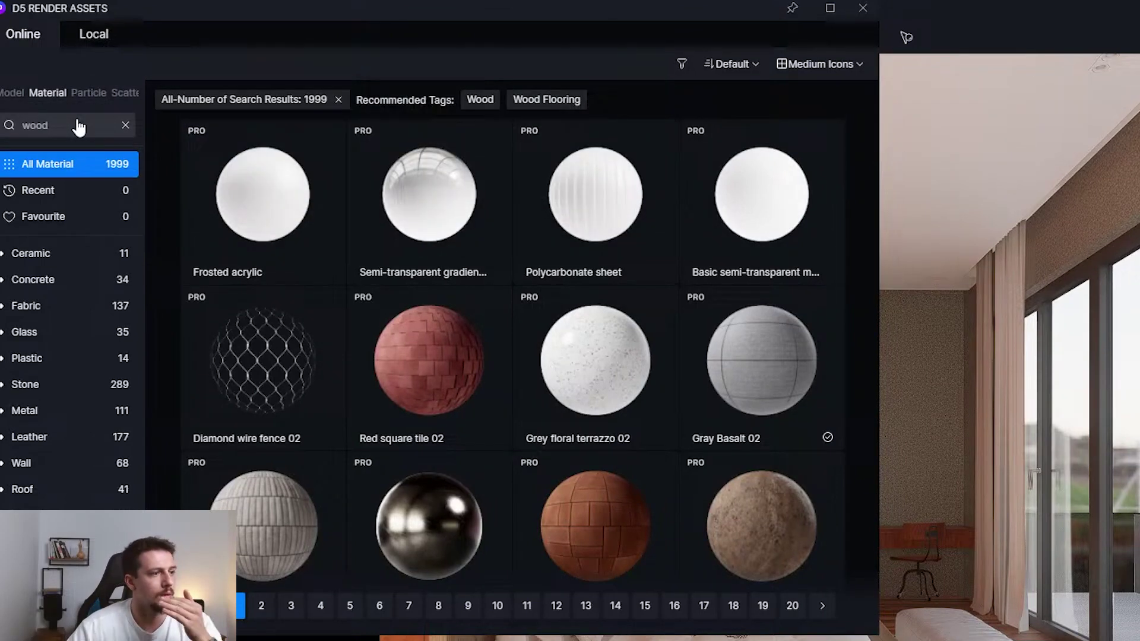
- Download Light Brickwork Solid Wood Floor2 from the wood materials, apply it to the bedroom floor and close the asset library
scroll(728, 373, down, 8)
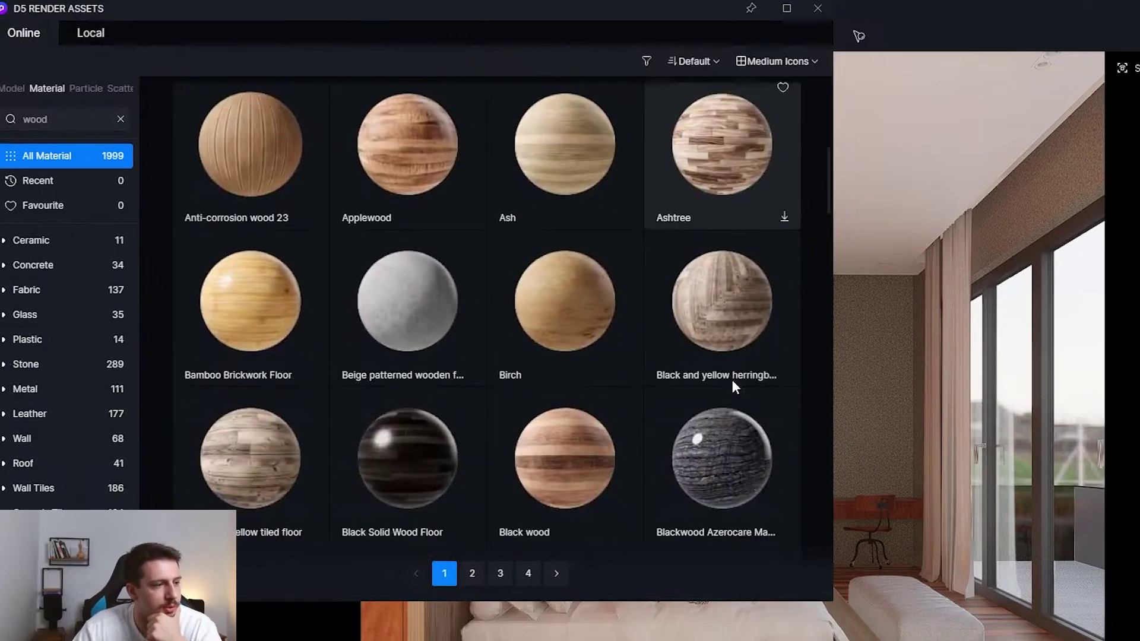
scroll(740, 375, down, 6)
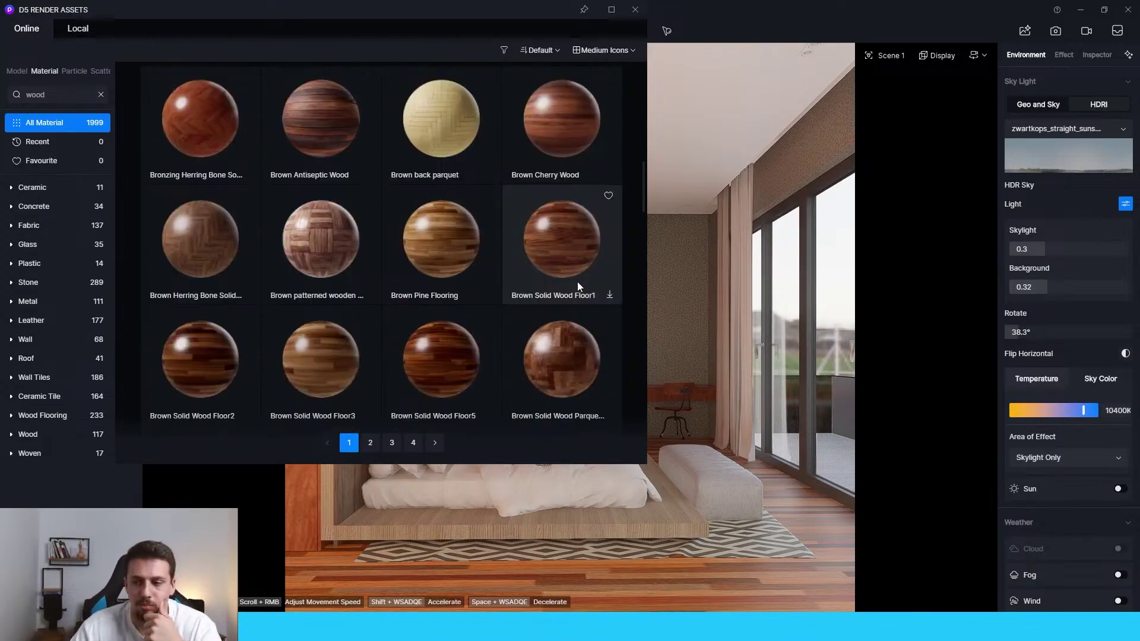
scroll(587, 265, down, 6)
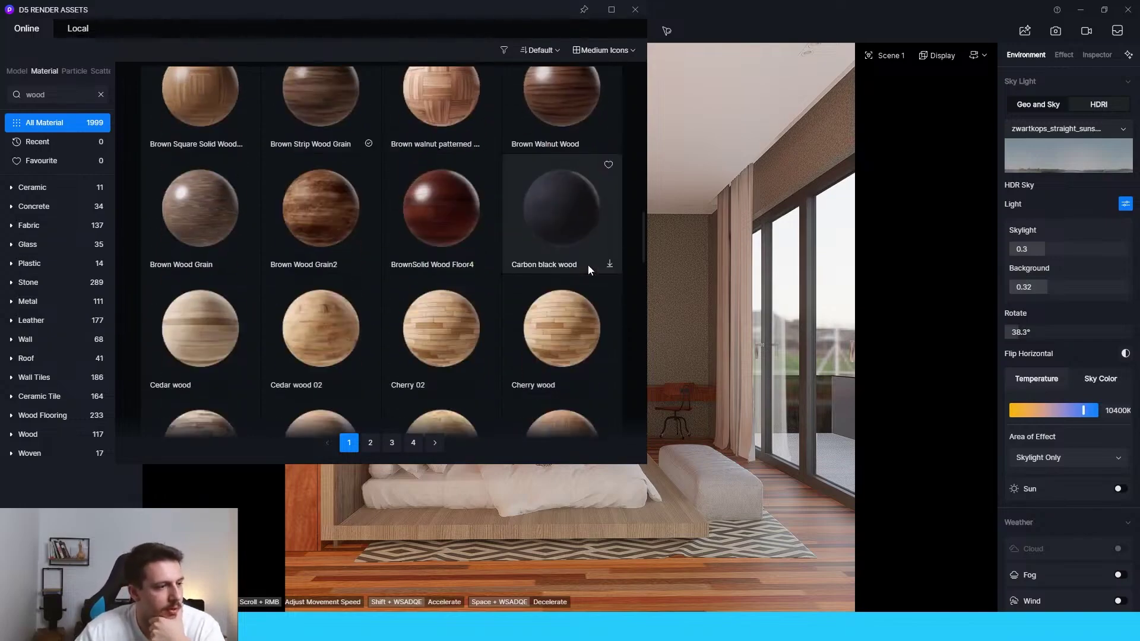
scroll(588, 265, down, 1)
scroll(588, 265, down, 1)
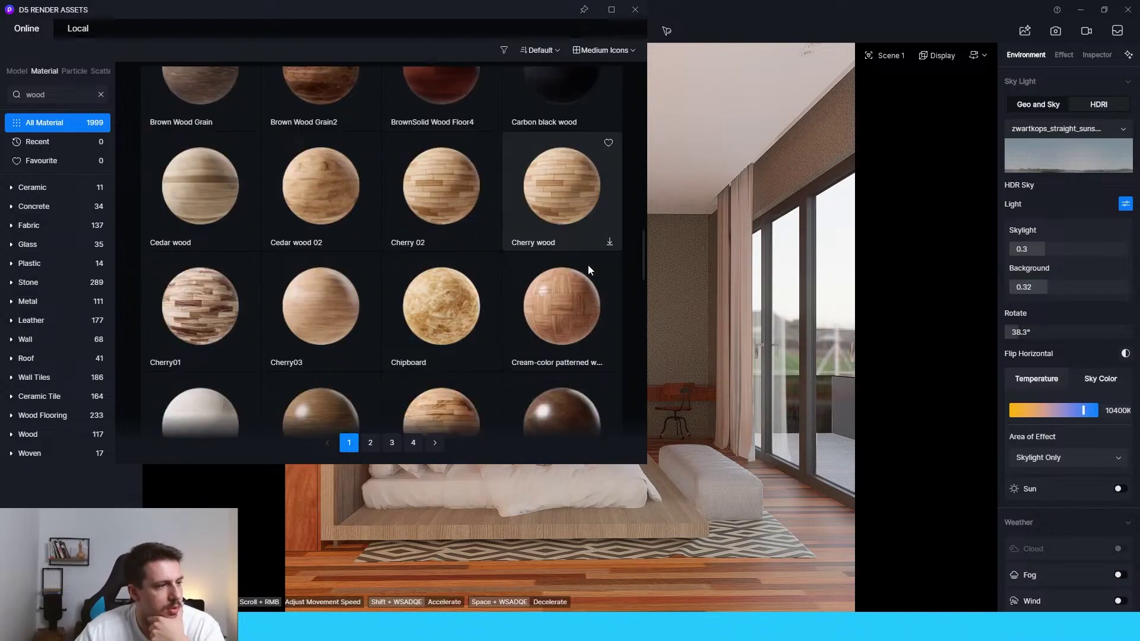
scroll(588, 270, down, 10)
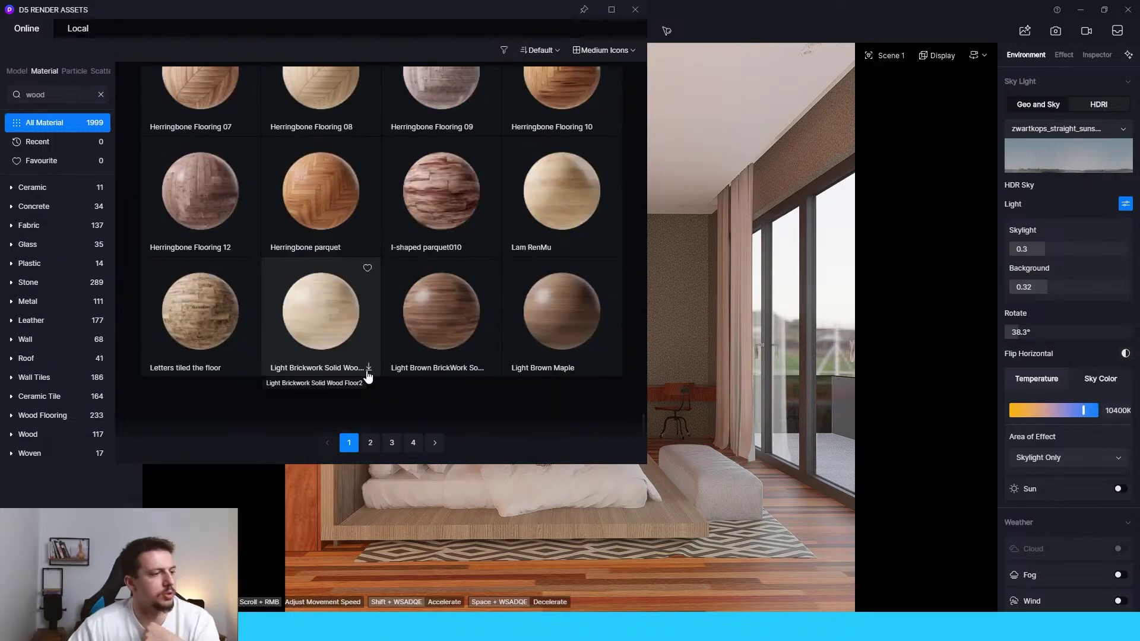
click(368, 374)
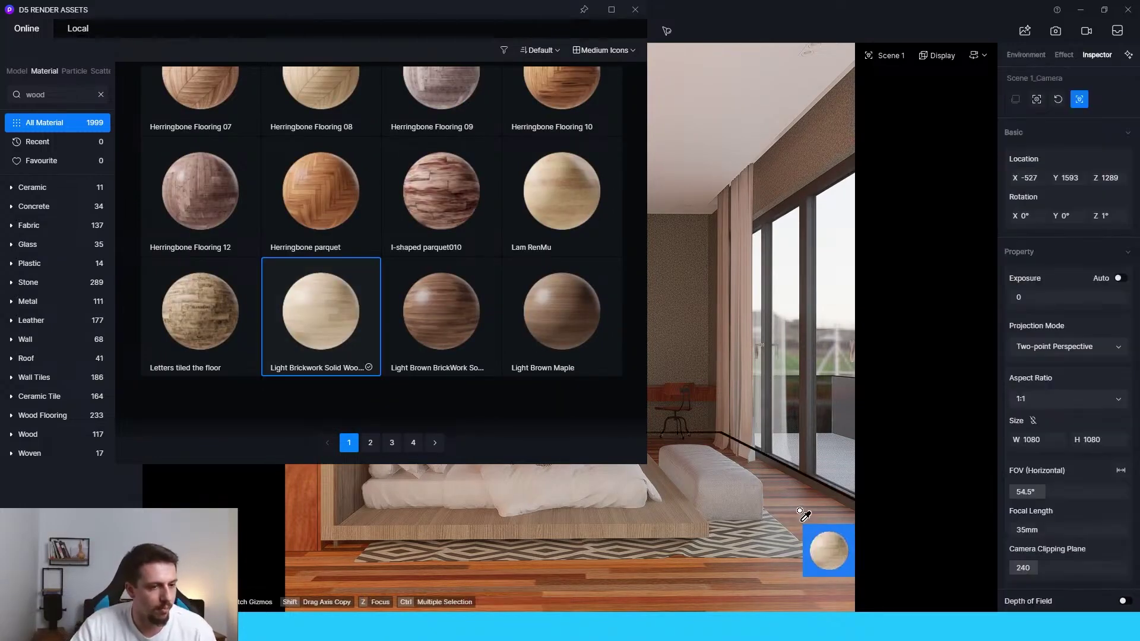
click(803, 514)
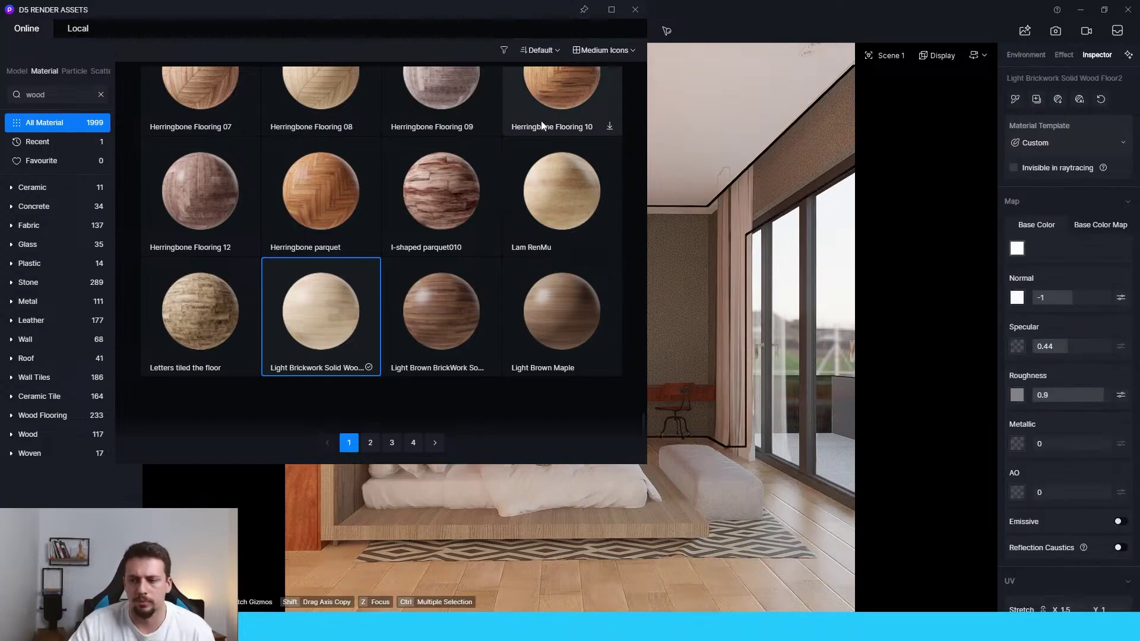
click(634, 10)
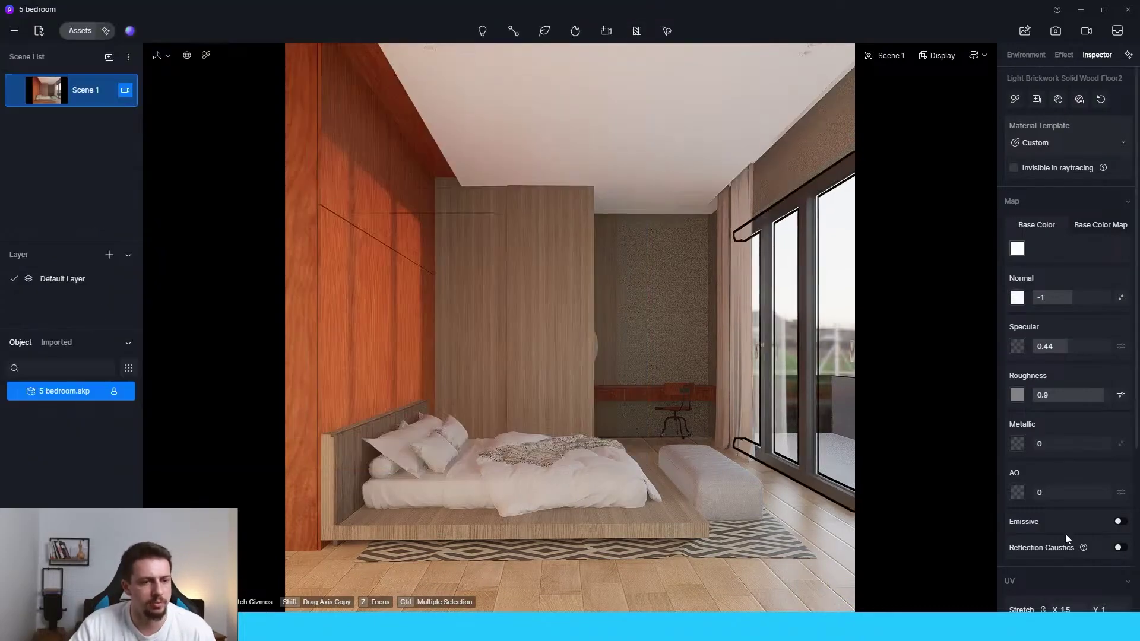
- Set the floor wood's UV stretch to 0.68 on both axes and darken its base color to a light grey
scroll(1065, 539, down, 2)
text(0)
key(Return)
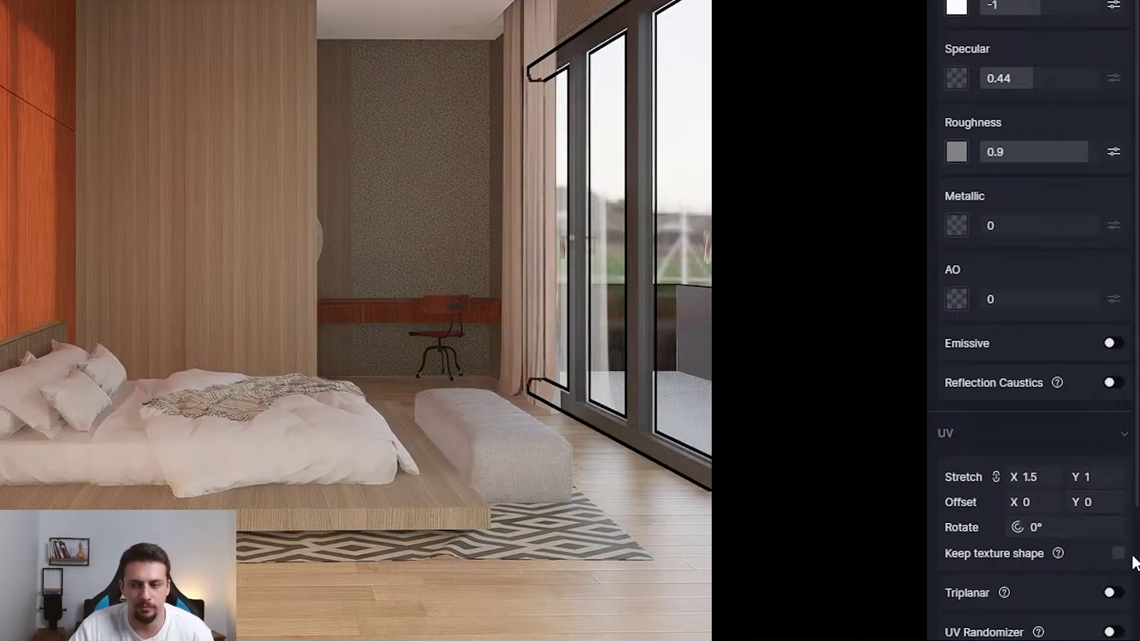
drag(1032, 477, 964, 476)
scroll(1027, 315, up, 3)
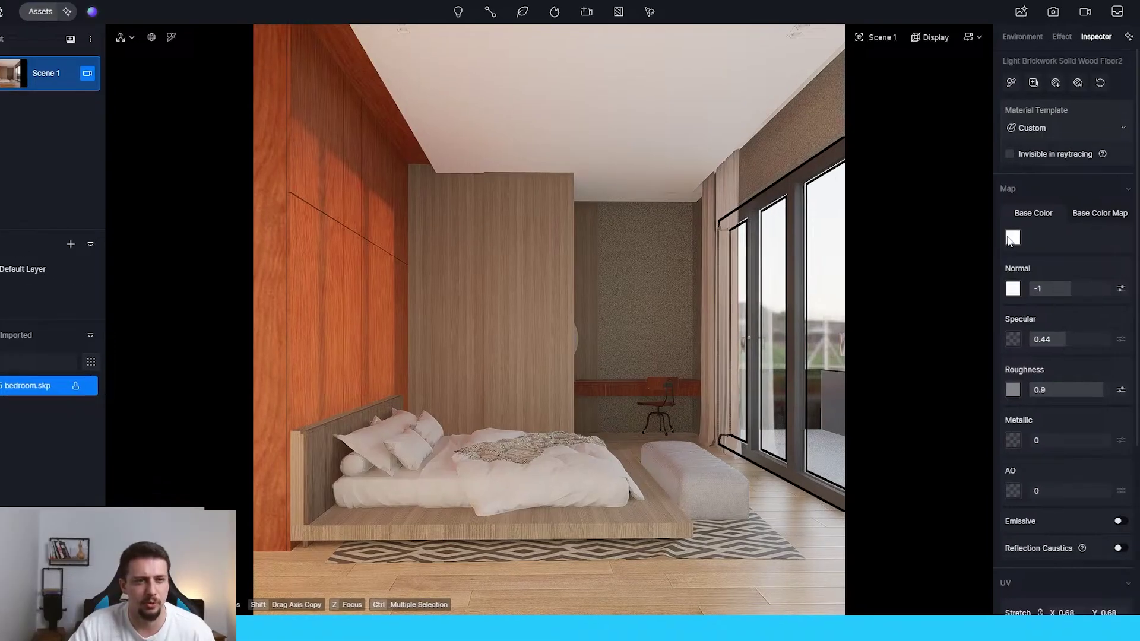
click(1012, 238)
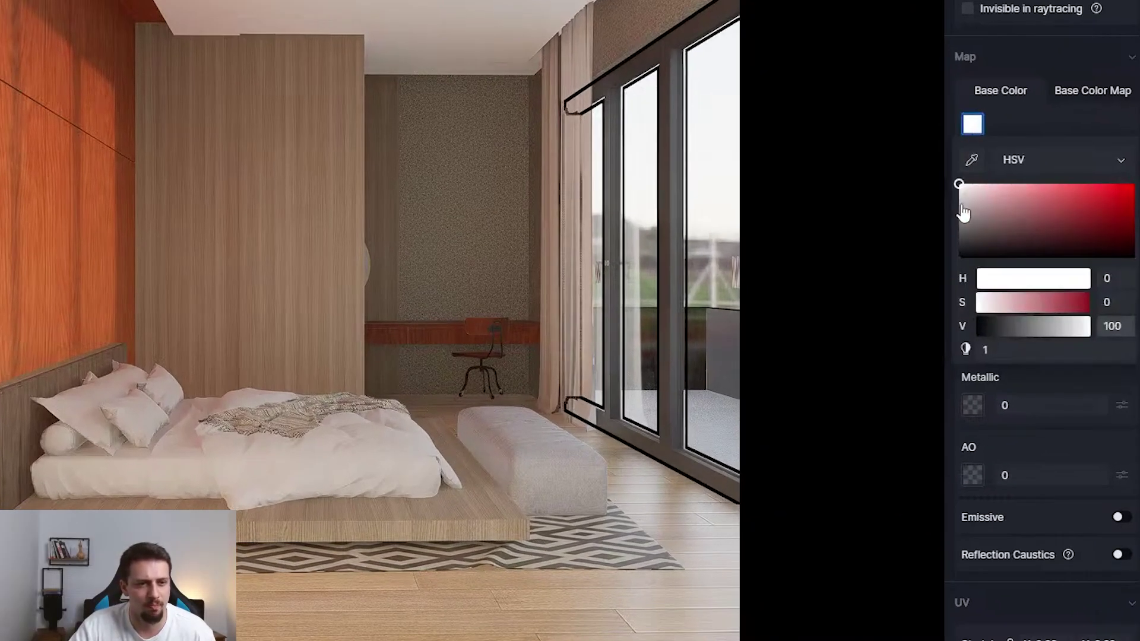
drag(963, 212, 953, 200)
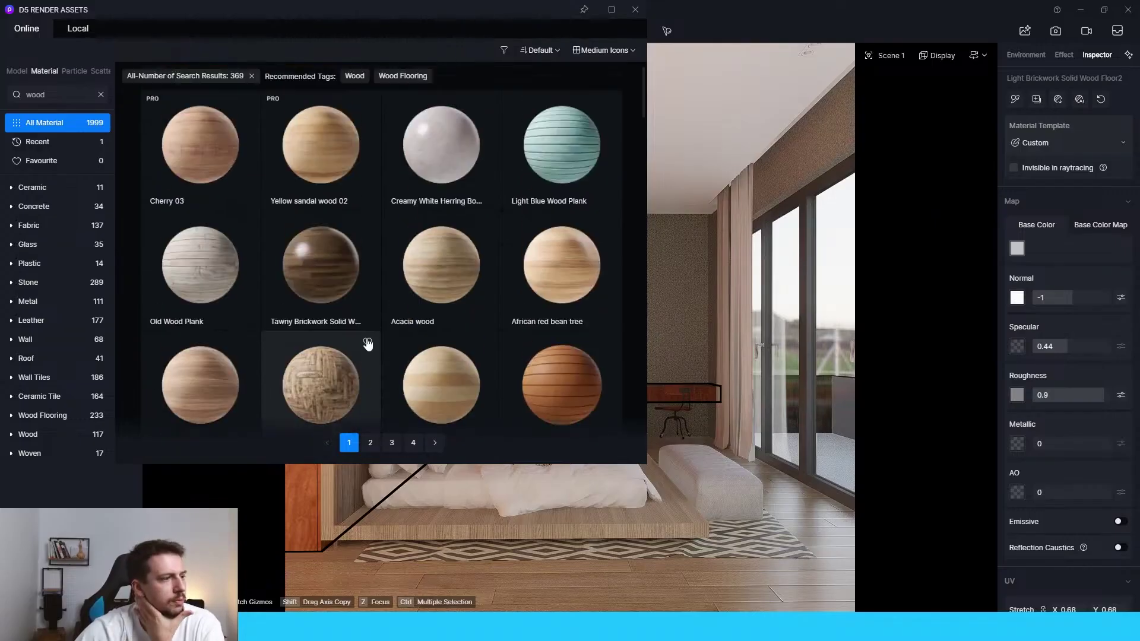
- Find Grey Wood Marble with a grey wood search and apply it to the headboard wall, with UV stretch 0.56 and 90° rotation
scroll(367, 342, down, 15)
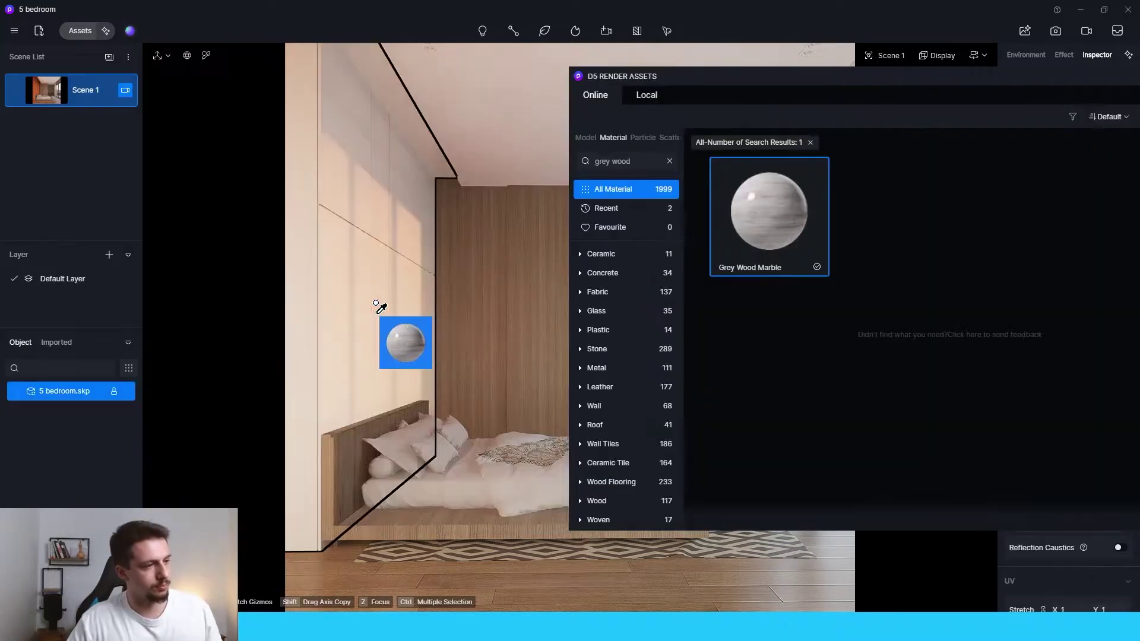
drag(357, 294, 358, 297)
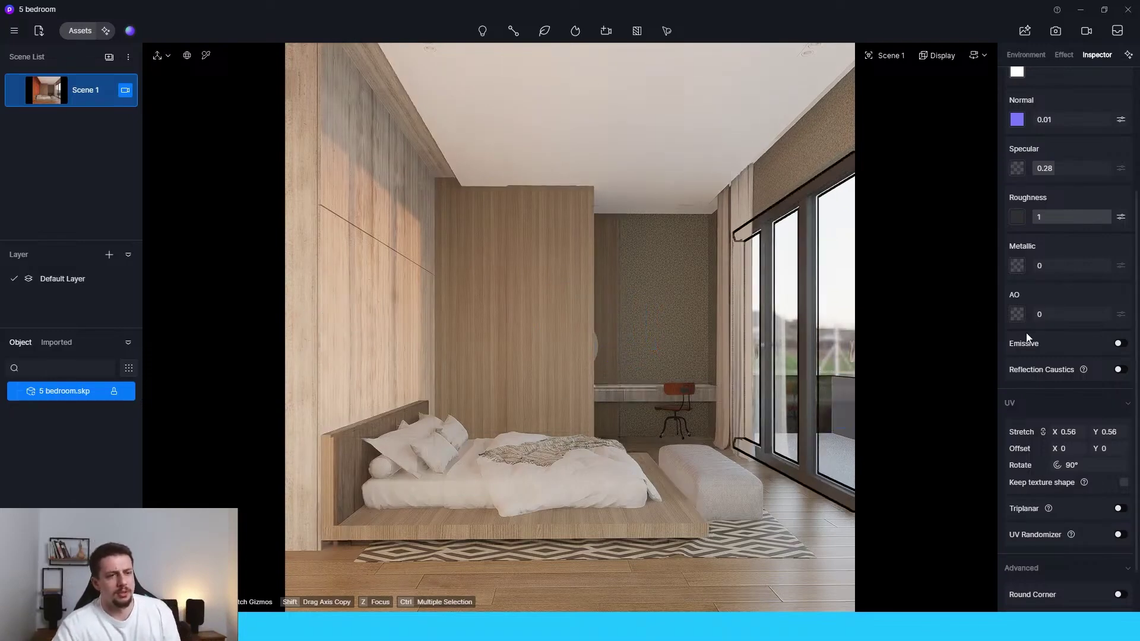
- Try the grey wood material on the bed platform and wardrobe, and undo it
click(671, 501)
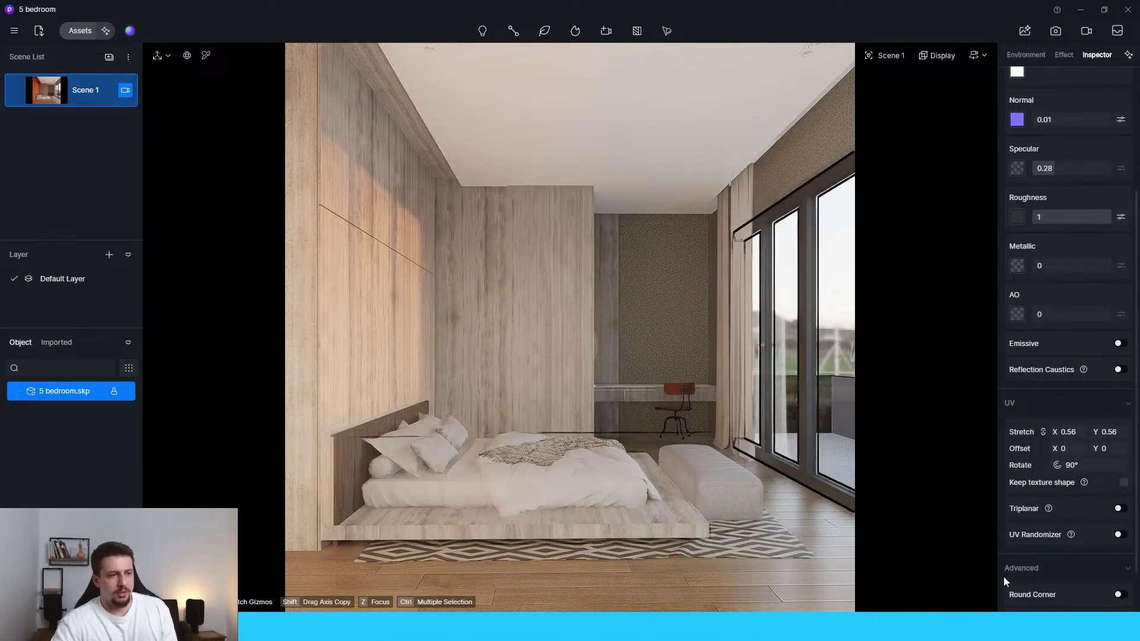
key(ctrl+z)
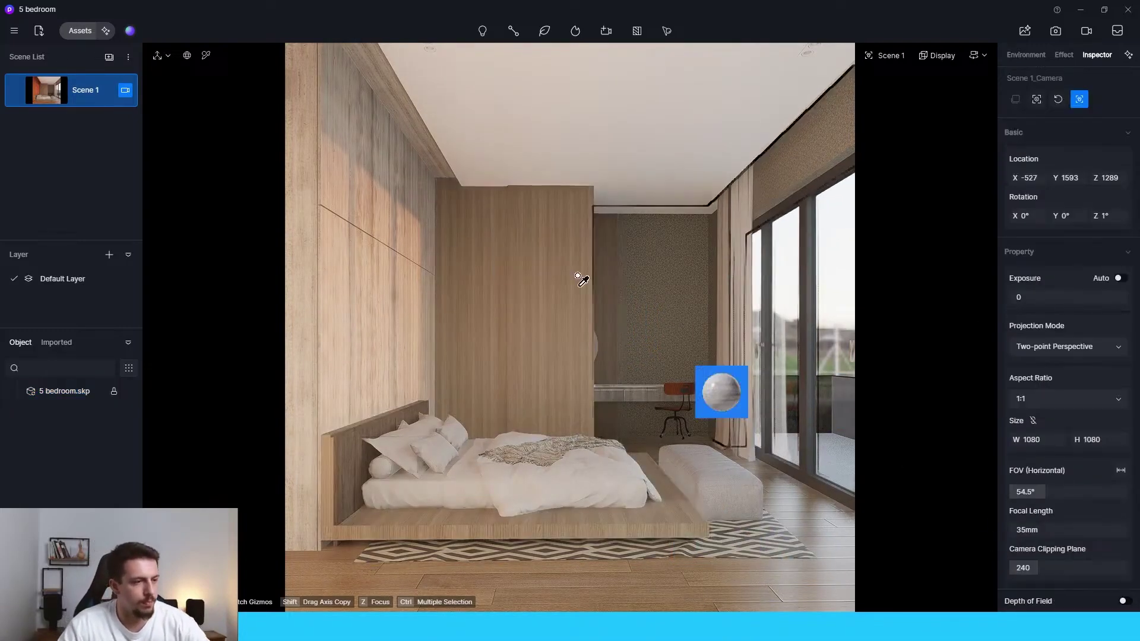
- Pick the wood material shared by the wardrobe and bed platform and set its roughness to 0.1
click(206, 54)
click(498, 267)
scroll(1008, 313, down, 5)
drag(1062, 220, 1039, 220)
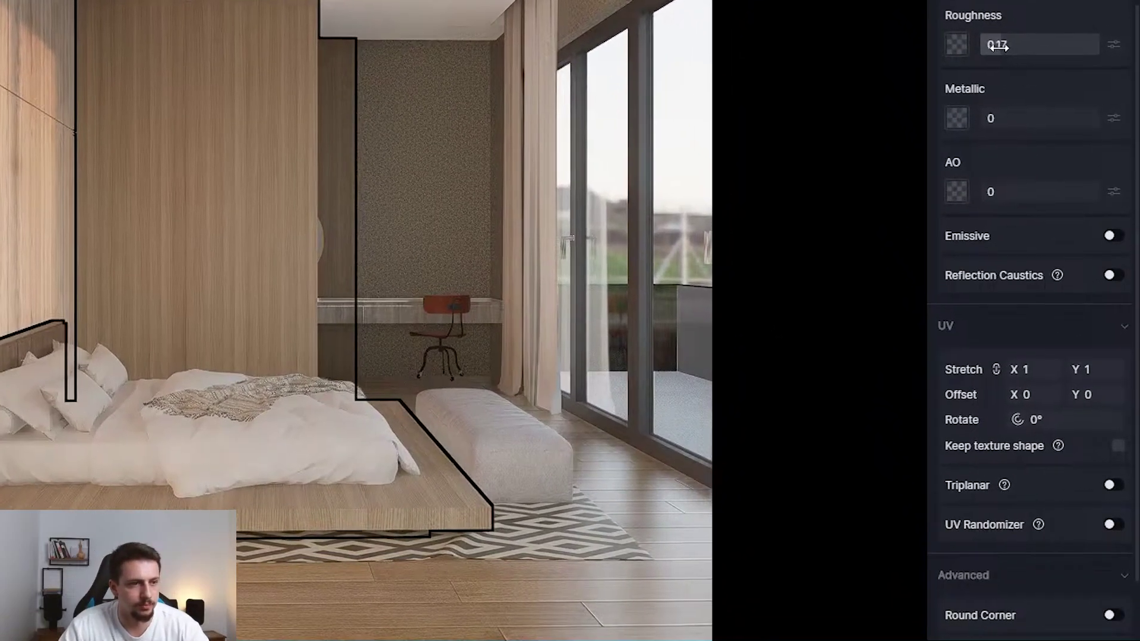
drag(986, 50, 998, 48)
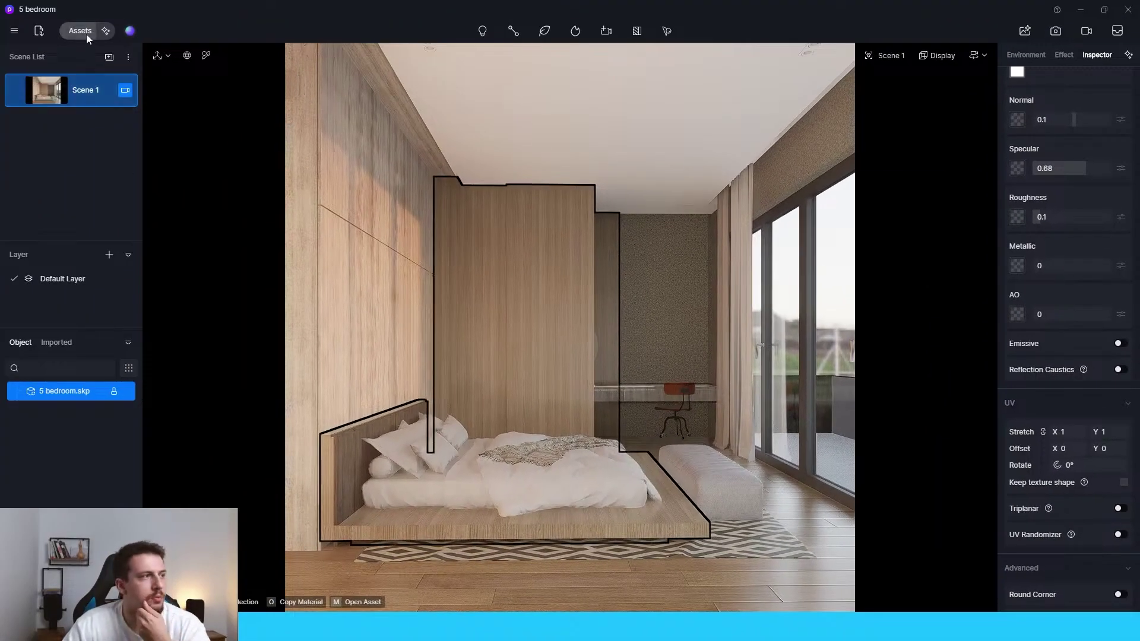
- Search the online material assets for wall paint
click(83, 31)
click(426, 268)
click(394, 270)
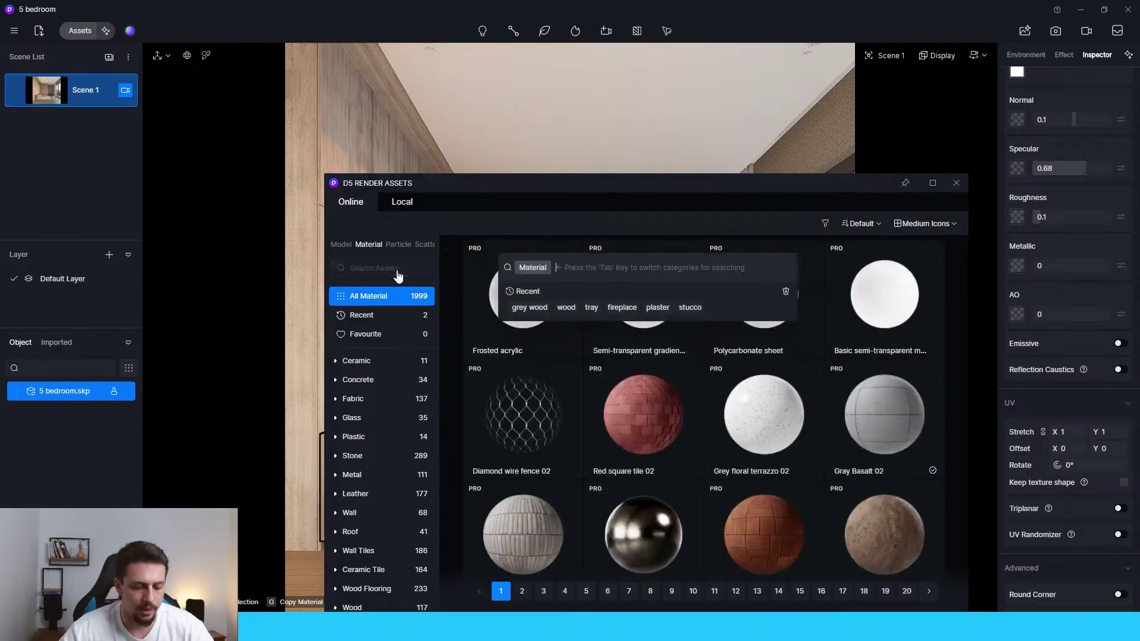
text(wall paint)
key(Return)
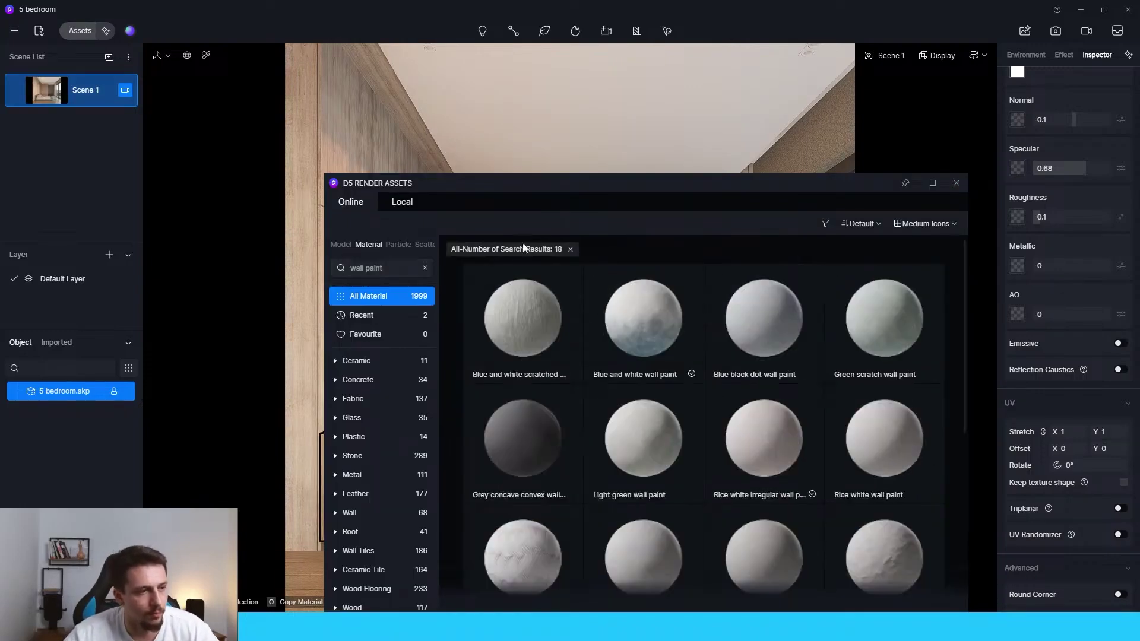
- Apply the White Wall Paint material to the ceiling and to the textured walls around the desk and above the windows
drag(591, 197, 331, 89)
scroll(599, 386, down, 4)
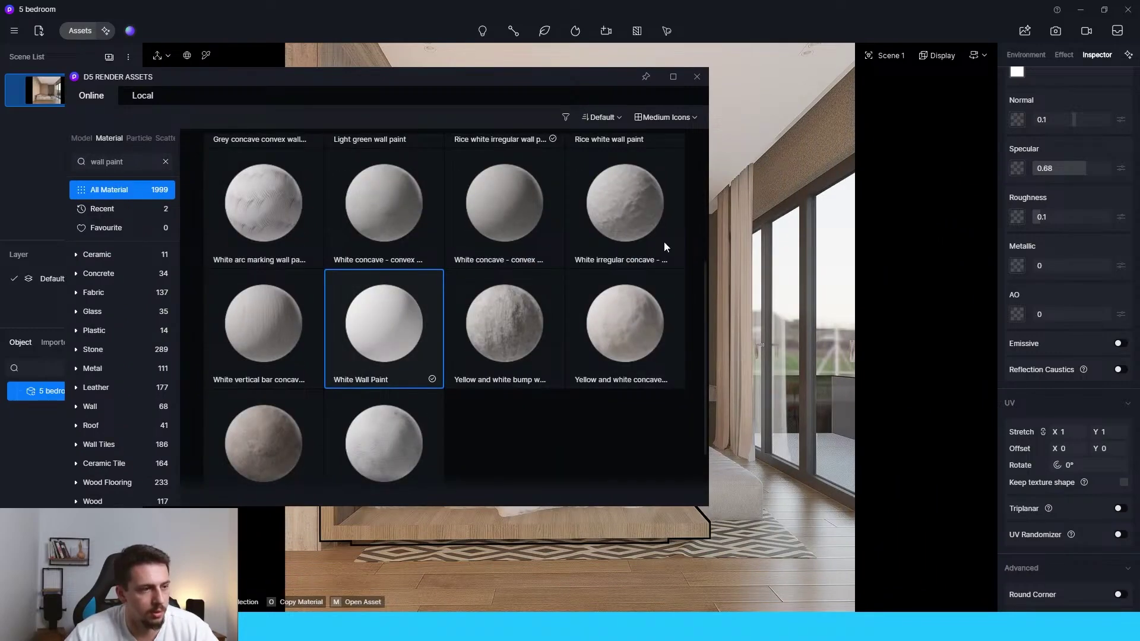
click(389, 321)
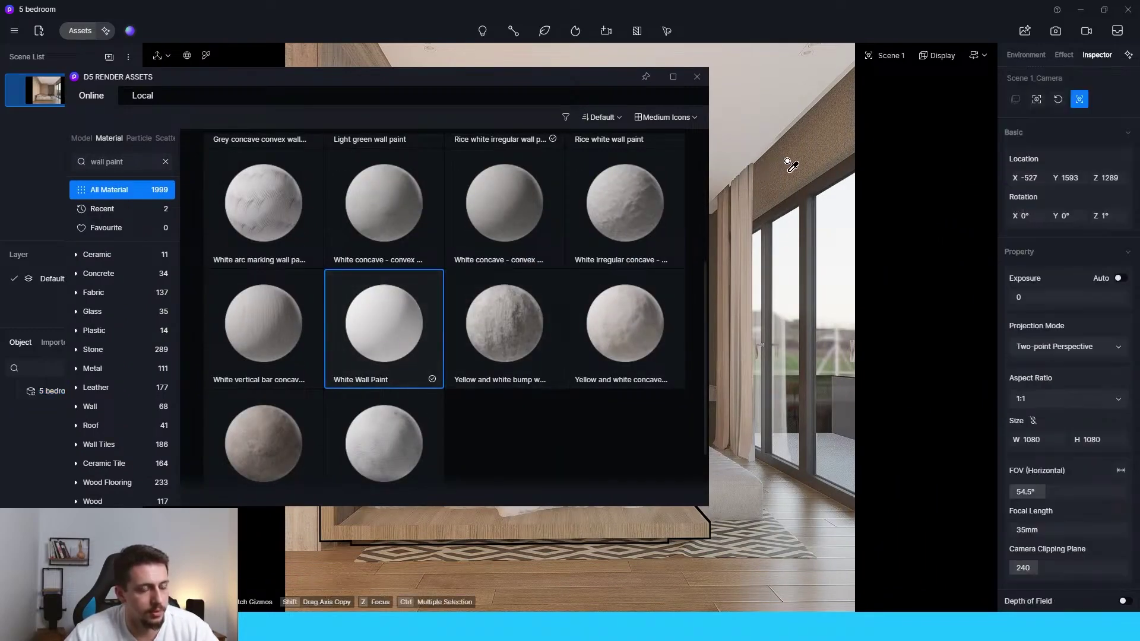
click(773, 76)
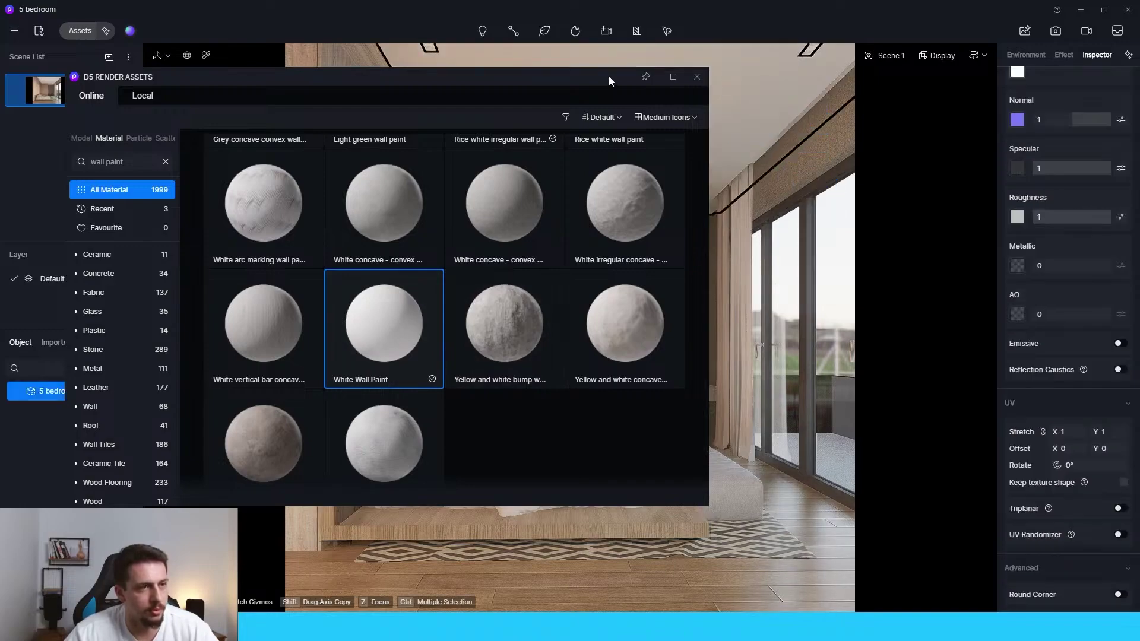
mouse_move(610, 76)
mouse_down()
mouse_move(312, 301)
mouse_move(358, 269)
mouse_up()
scroll(1056, 112, up, 3)
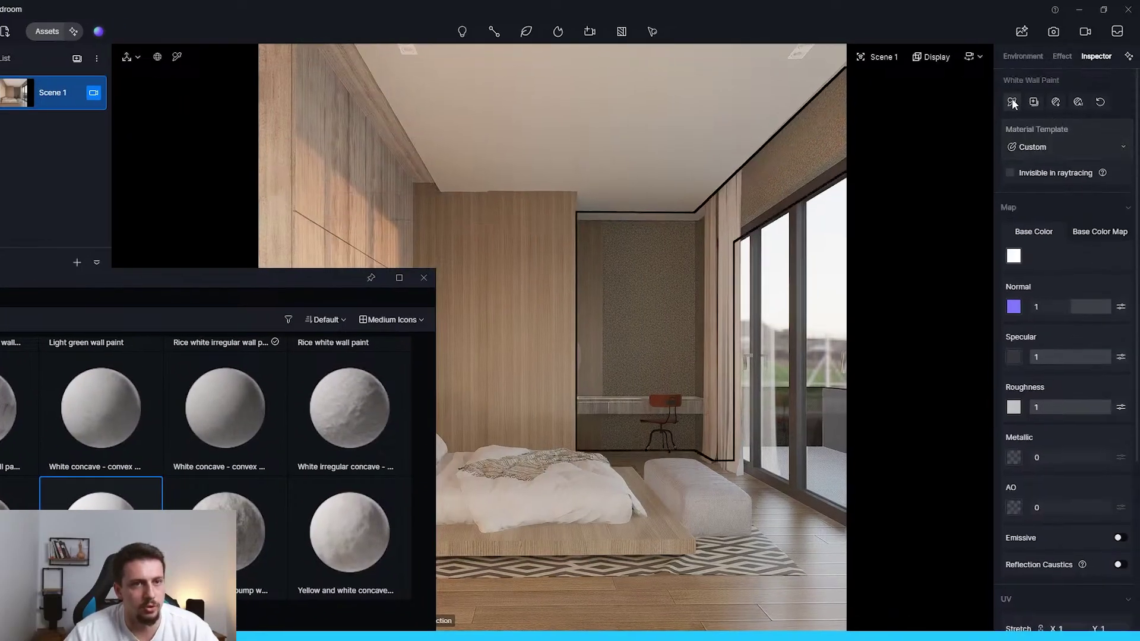
click(1015, 100)
click(723, 174)
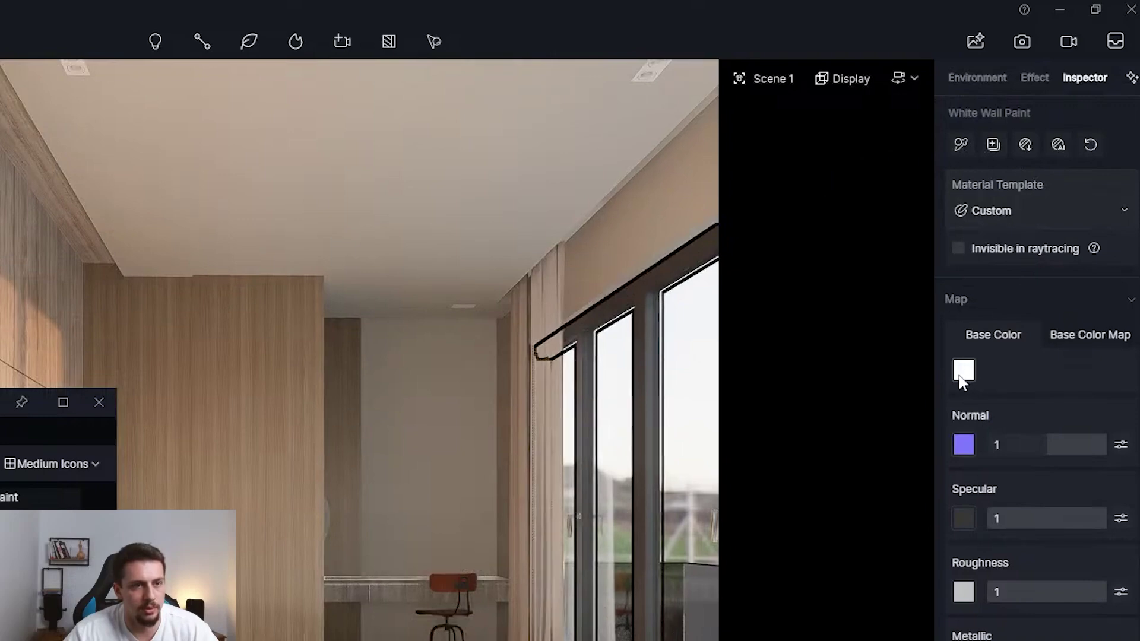
- Set the wall paint's base color to hex b8b4ae, close the asset library and deselect the material
click(963, 372)
click(1000, 415)
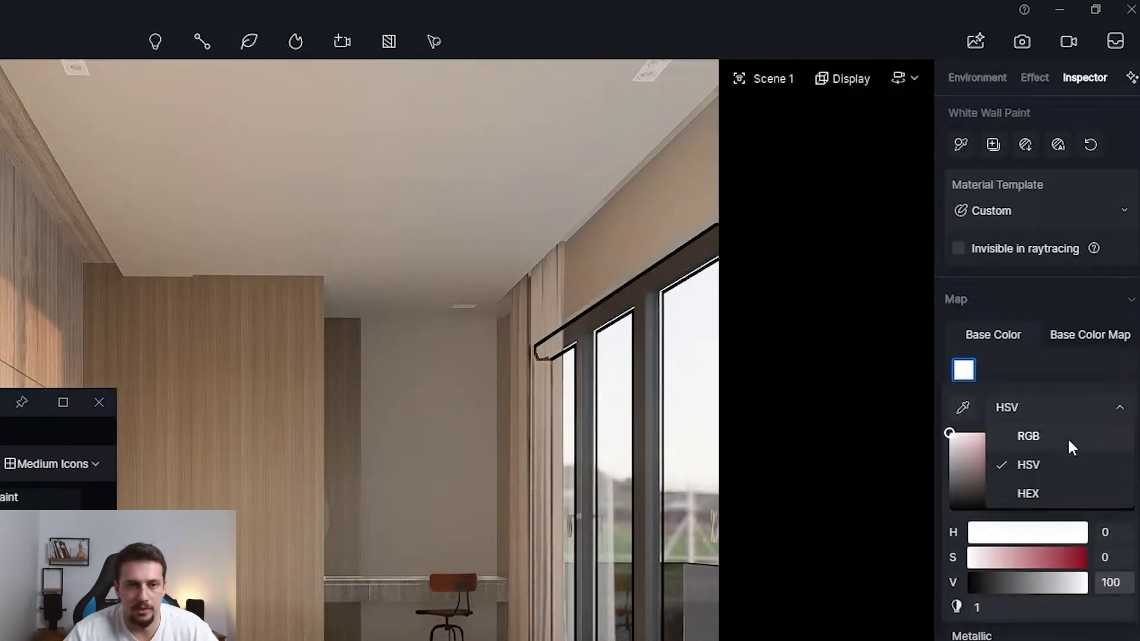
click(1030, 464)
click(1079, 334)
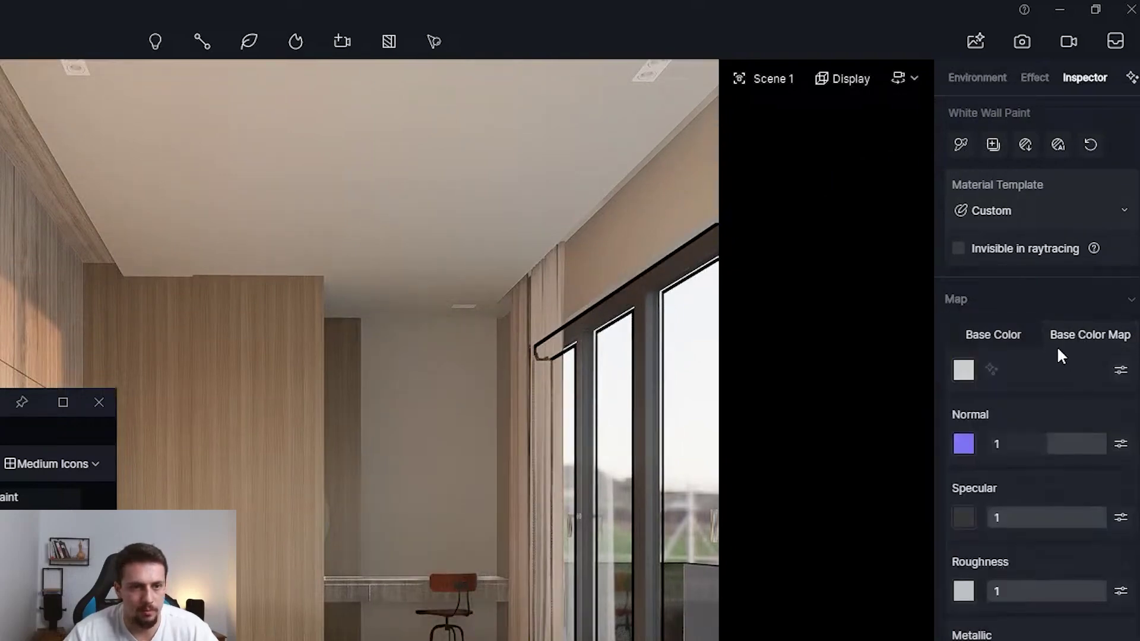
click(964, 370)
click(1019, 407)
click(1022, 492)
drag(959, 532, 979, 532)
drag(980, 532, 970, 532)
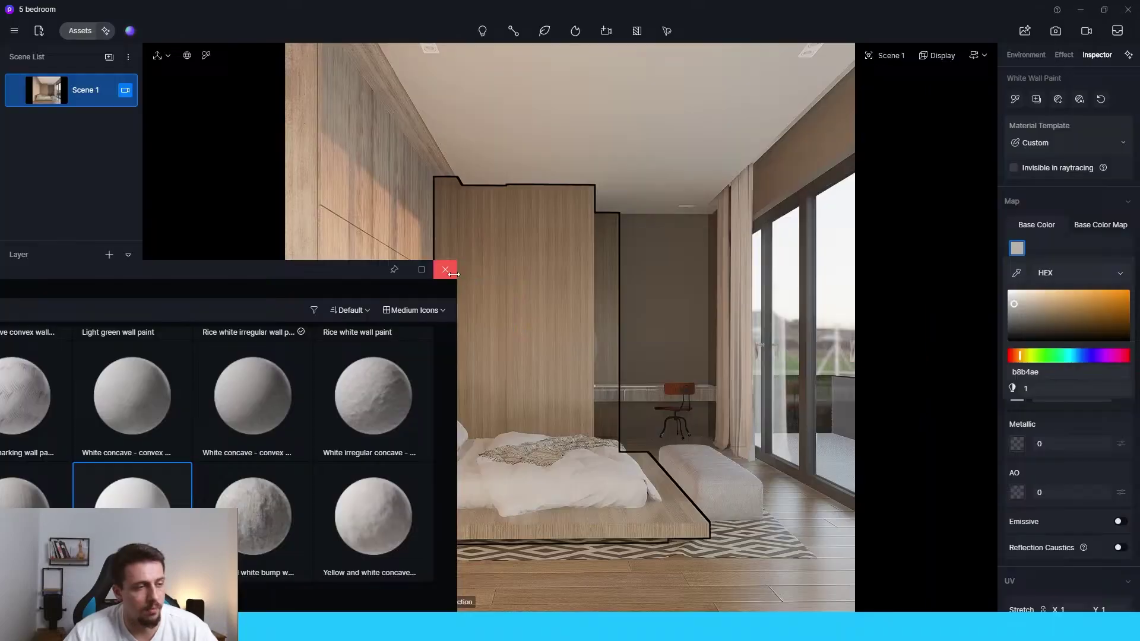
click(447, 272)
key(Escape)
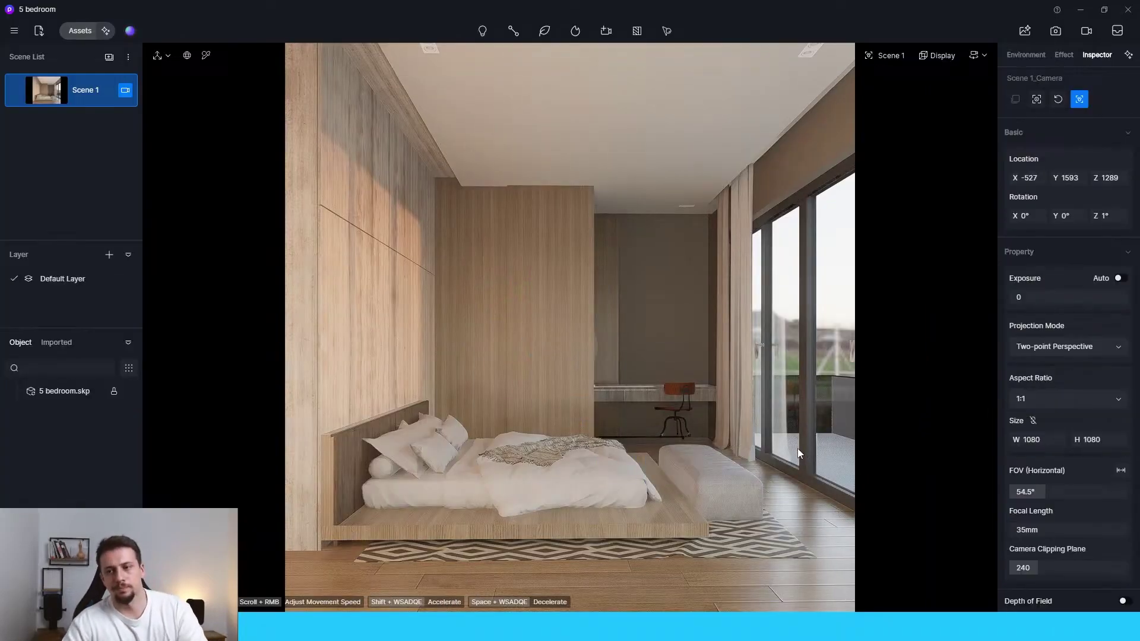
- Pick the headboard wall's grey wood material, adjust its base color map and set its UV stretch to 0.271
click(293, 108)
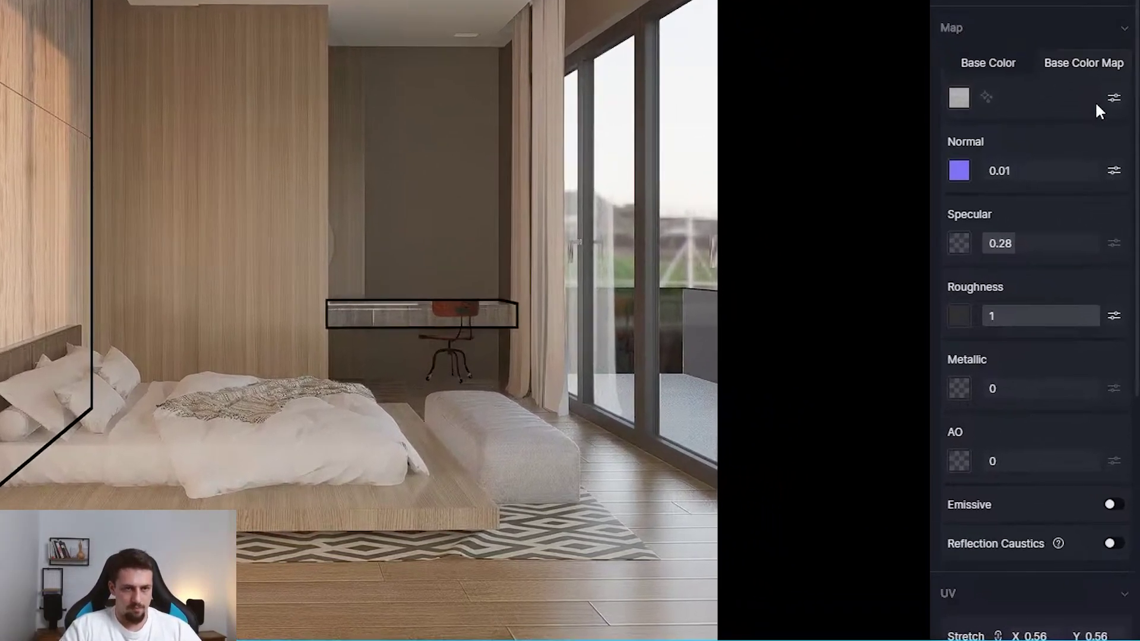
click(1121, 248)
drag(1026, 307, 1026, 337)
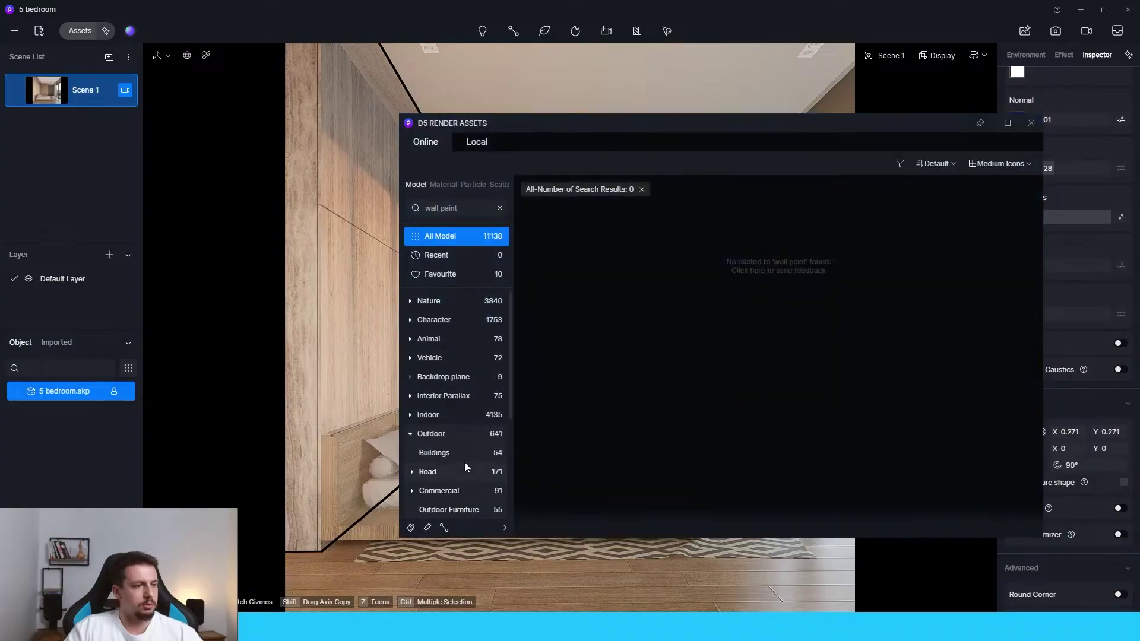
- Place the outdoor sofa and coffee table model from Outdoor Furniture on the terrace beyond the windows
scroll(464, 462, down, 5)
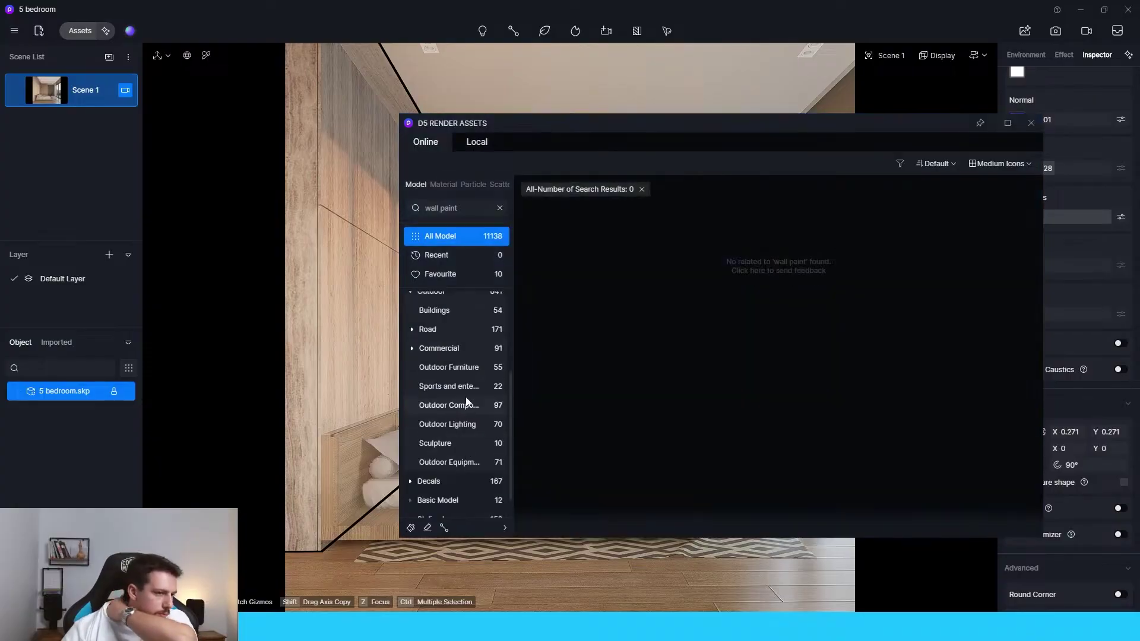
click(469, 369)
drag(609, 146, 384, 107)
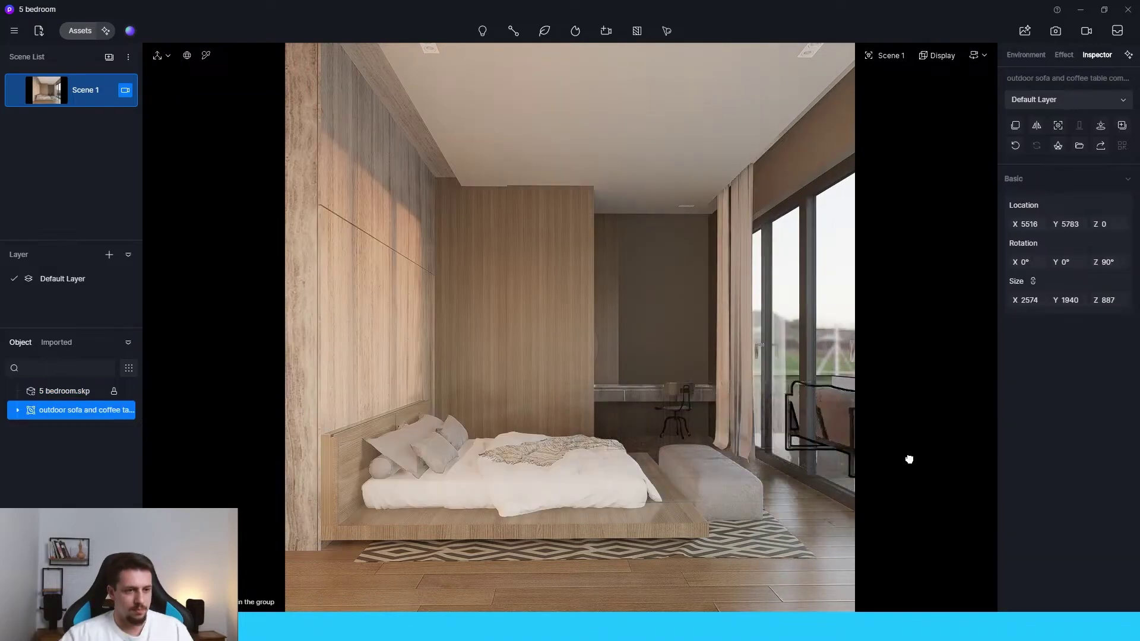
click(767, 479)
key(Escape)
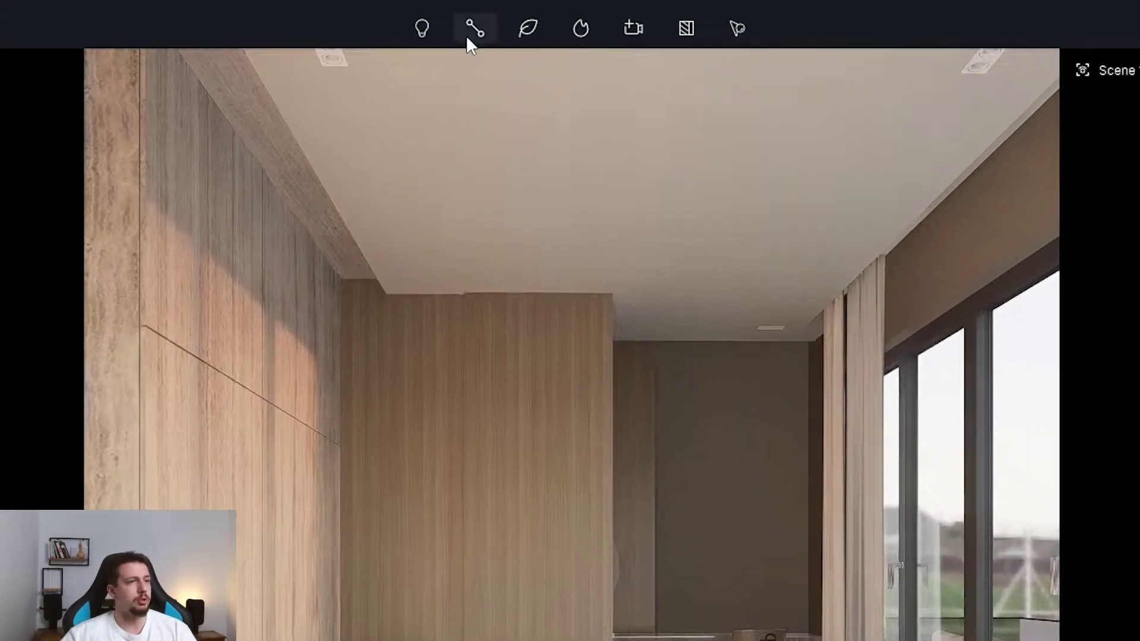
- Place a spotlight at the front ceiling fixture nearest the windows
click(421, 28)
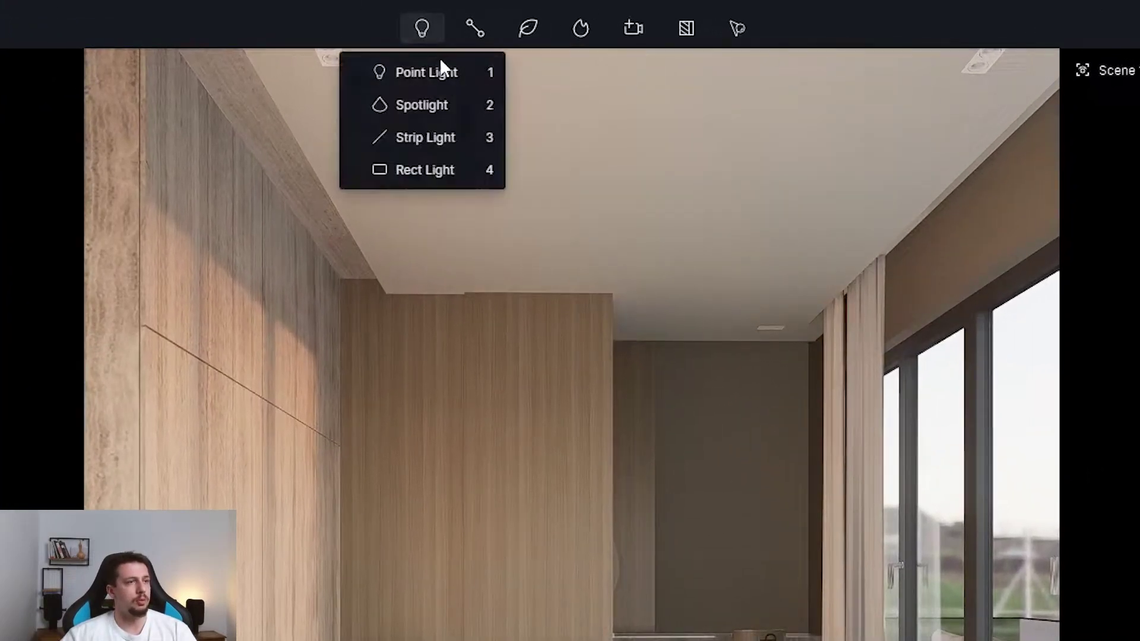
click(501, 106)
click(997, 56)
- Give the spotlight the IES 06 profile and set its intensity to 20
click(1063, 327)
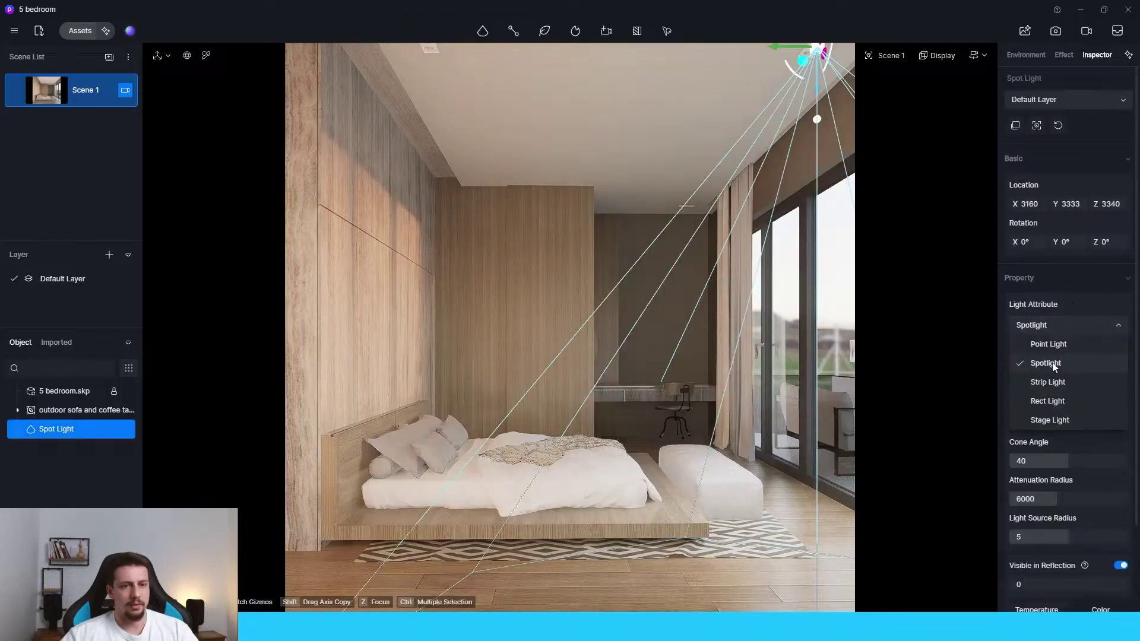
click(1038, 360)
click(1050, 380)
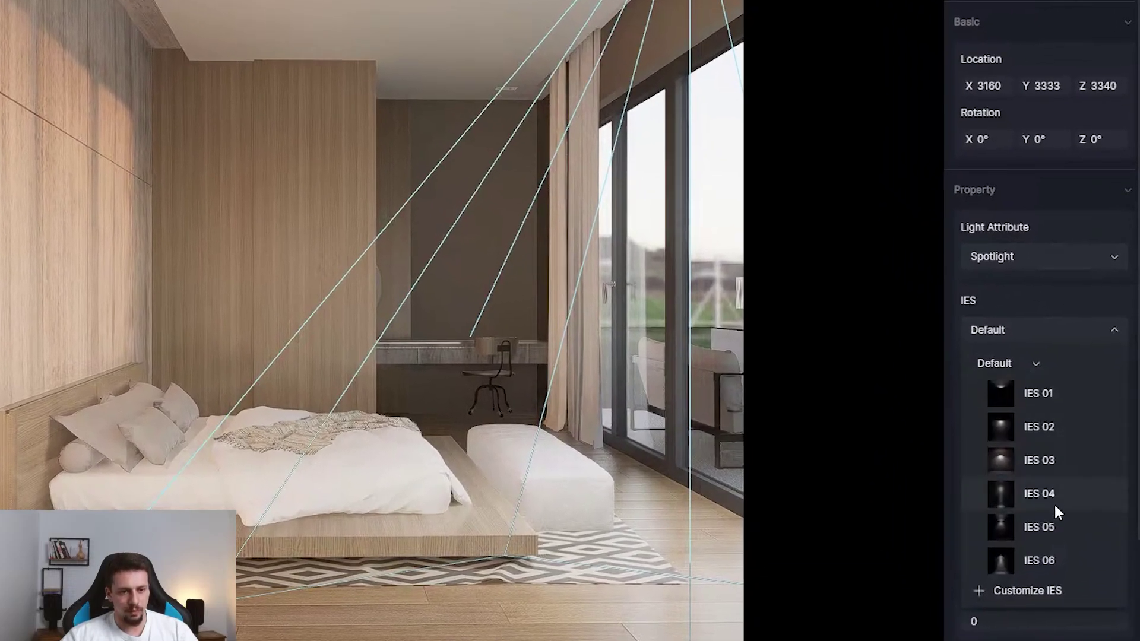
scroll(1054, 523, down, 1)
click(1054, 542)
drag(1019, 638, 1008, 637)
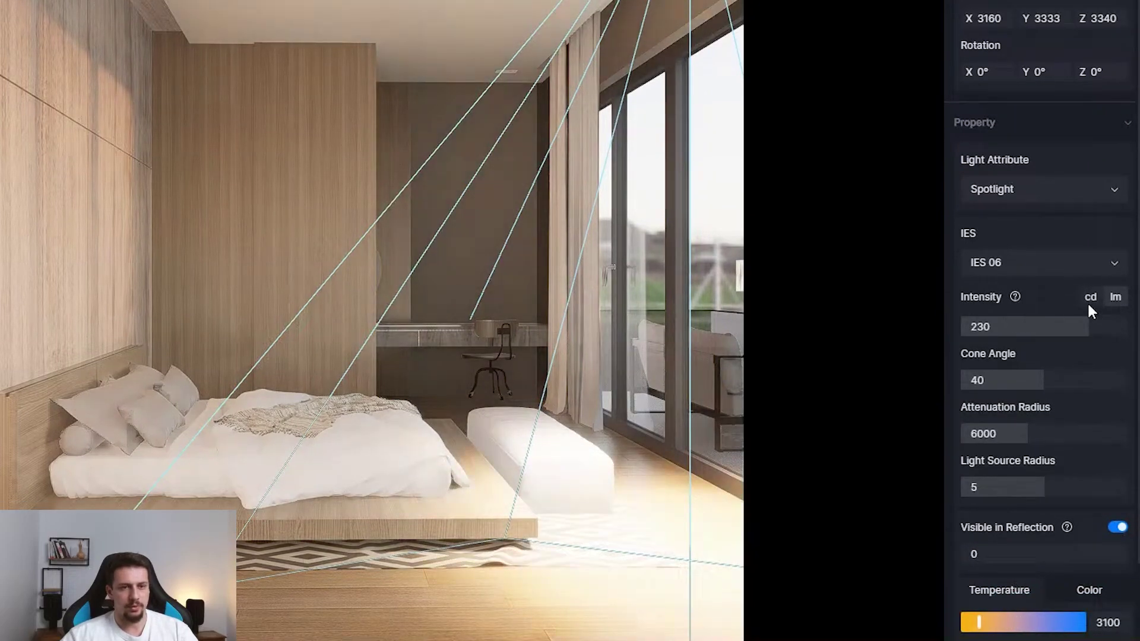
click(1080, 319)
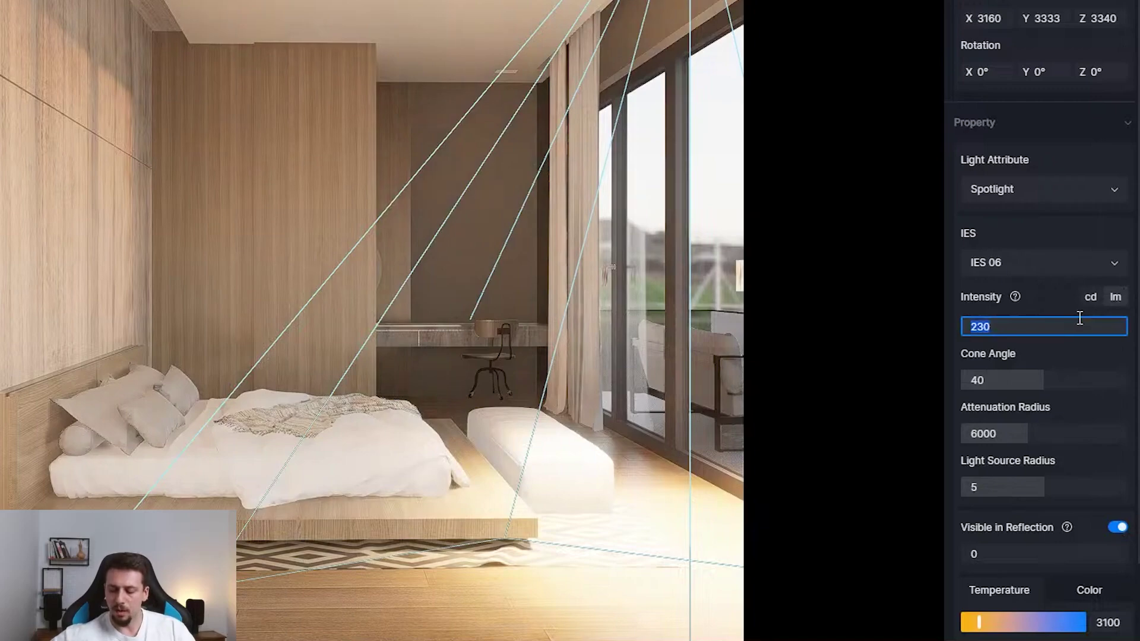
text(20)
key(Return)
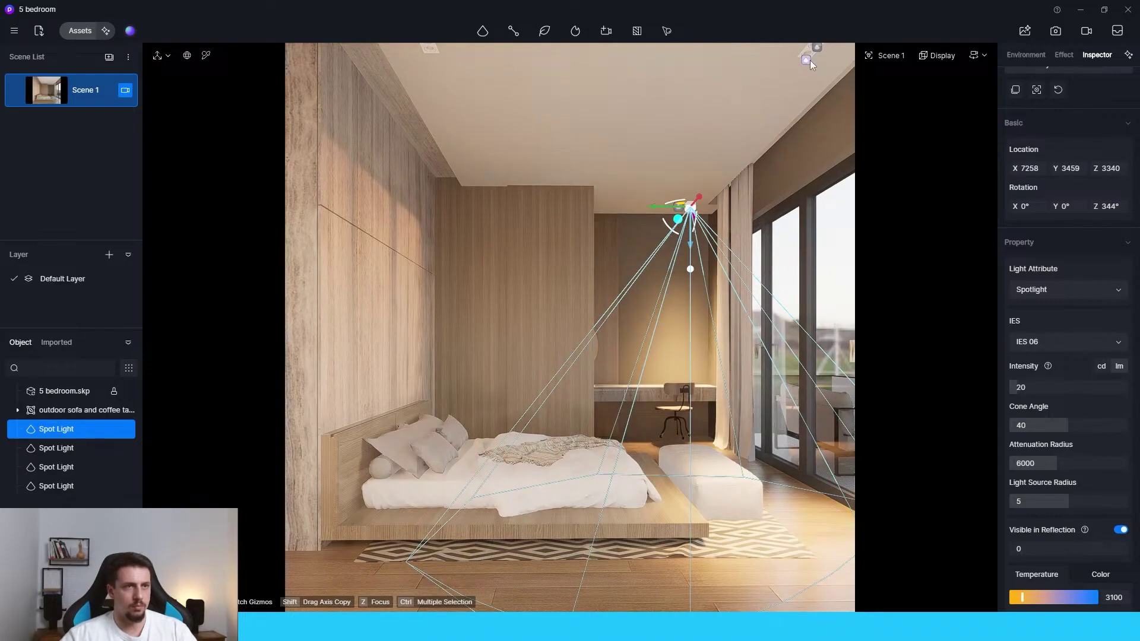
- Copy the two front spotlights by the windows across to the ceiling fixture on the headboard side
click(806, 60)
drag(774, 50, 396, 61)
- Select all the ceiling spotlights together, set their intensity to 8 and deselect them
ctrl+click(695, 208)
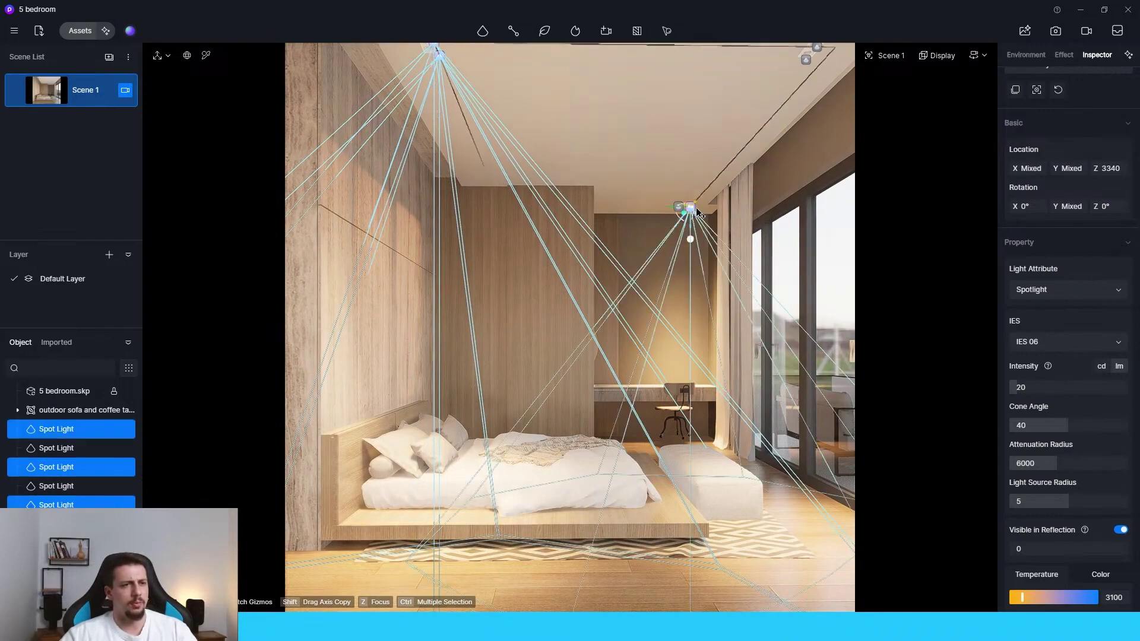
ctrl+click(680, 209)
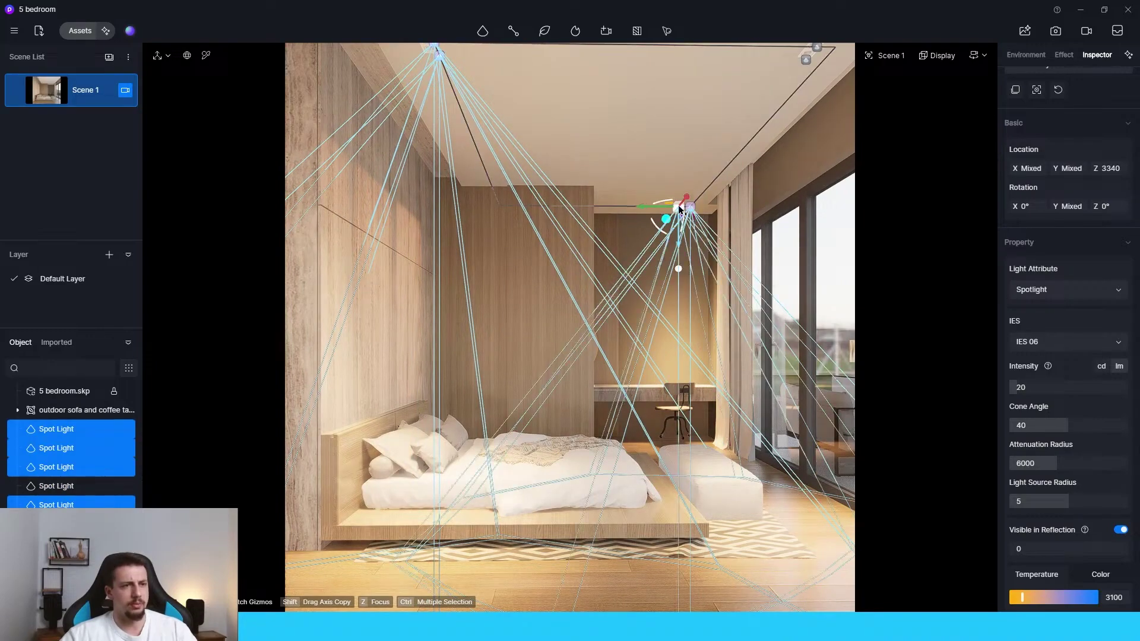
click(811, 54)
click(817, 47)
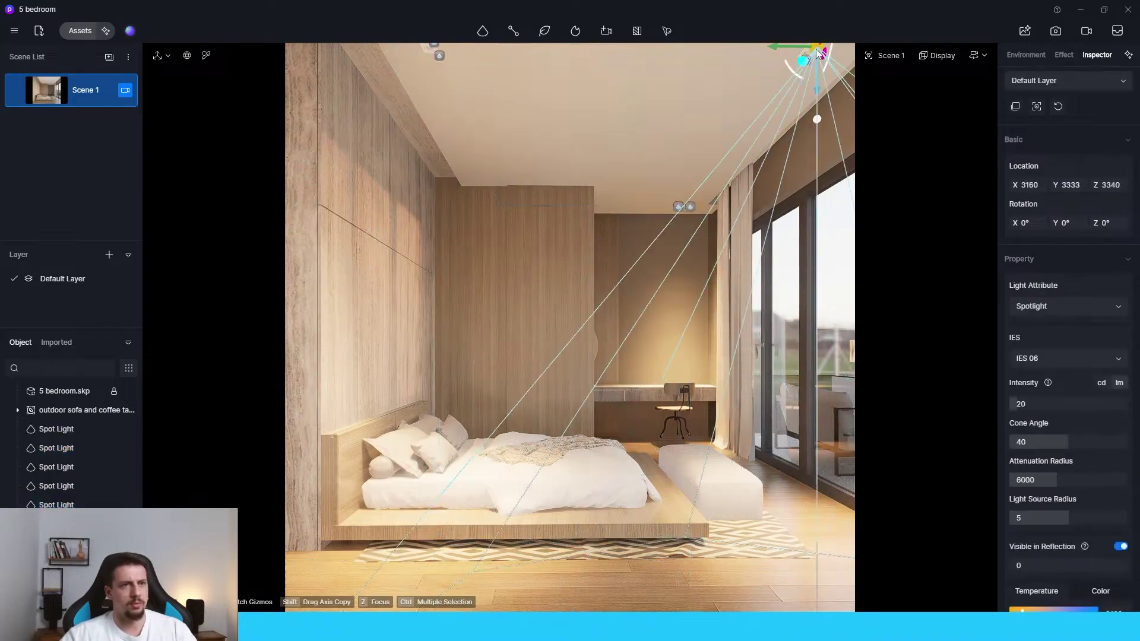
shift+click(70, 436)
click(1066, 408)
text(8)
key(Return)
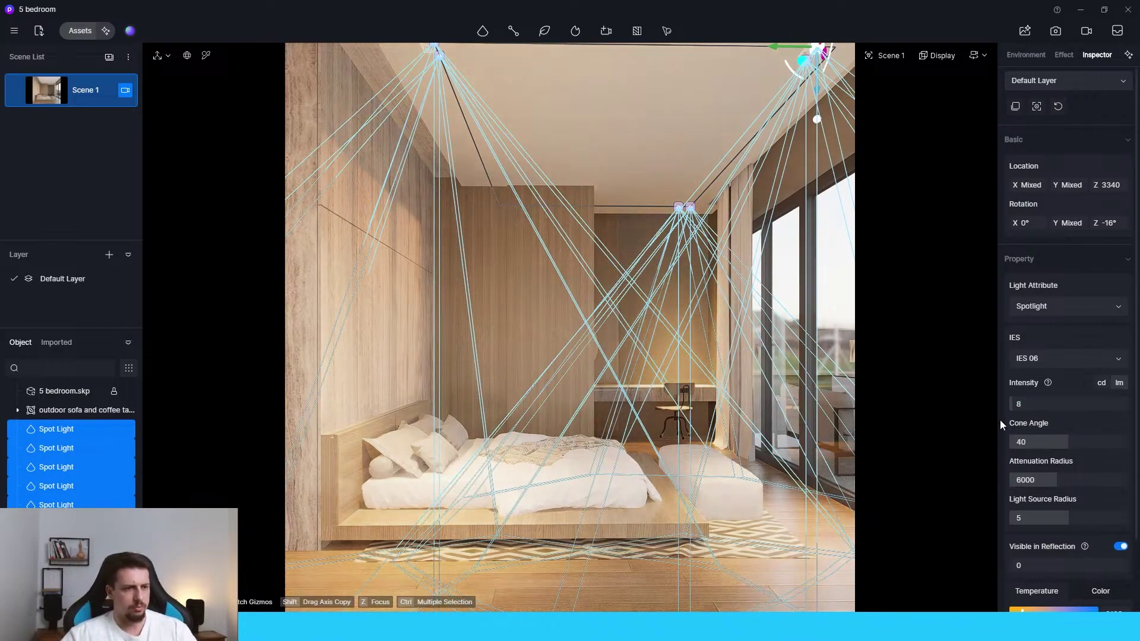
click(526, 564)
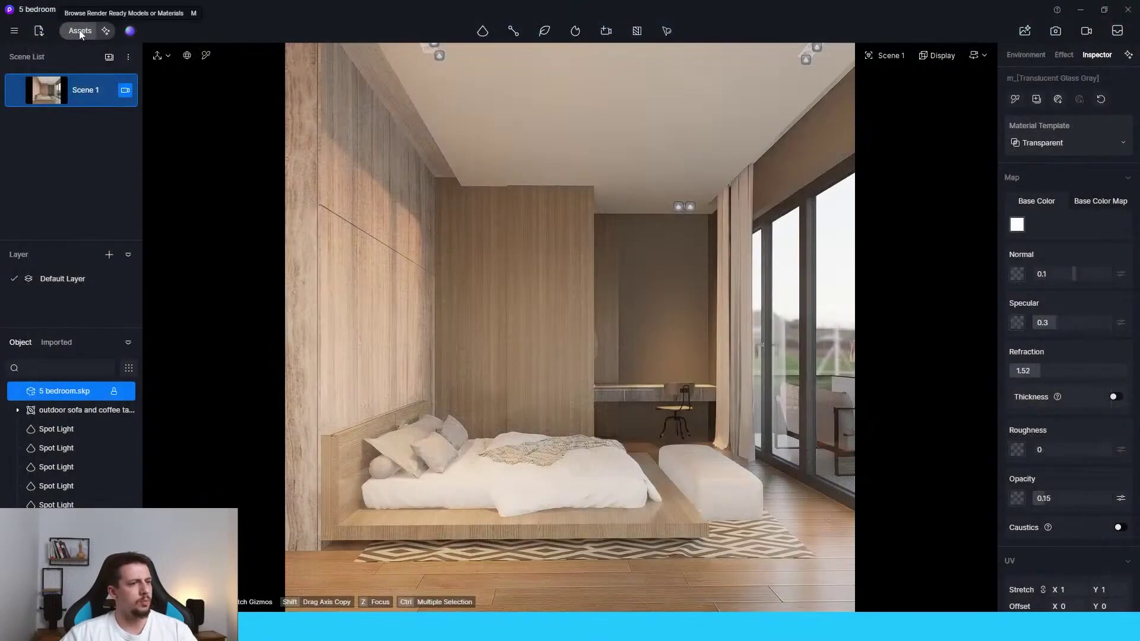
- Copy the wardrobe's wood material onto the headboard wall
click(536, 297)
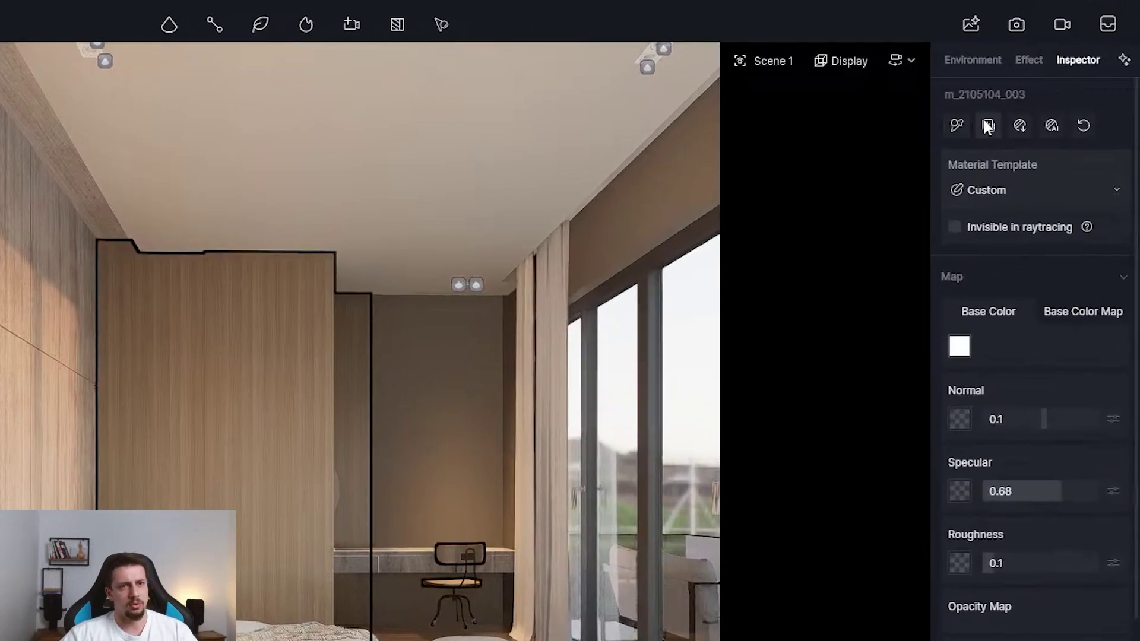
click(988, 127)
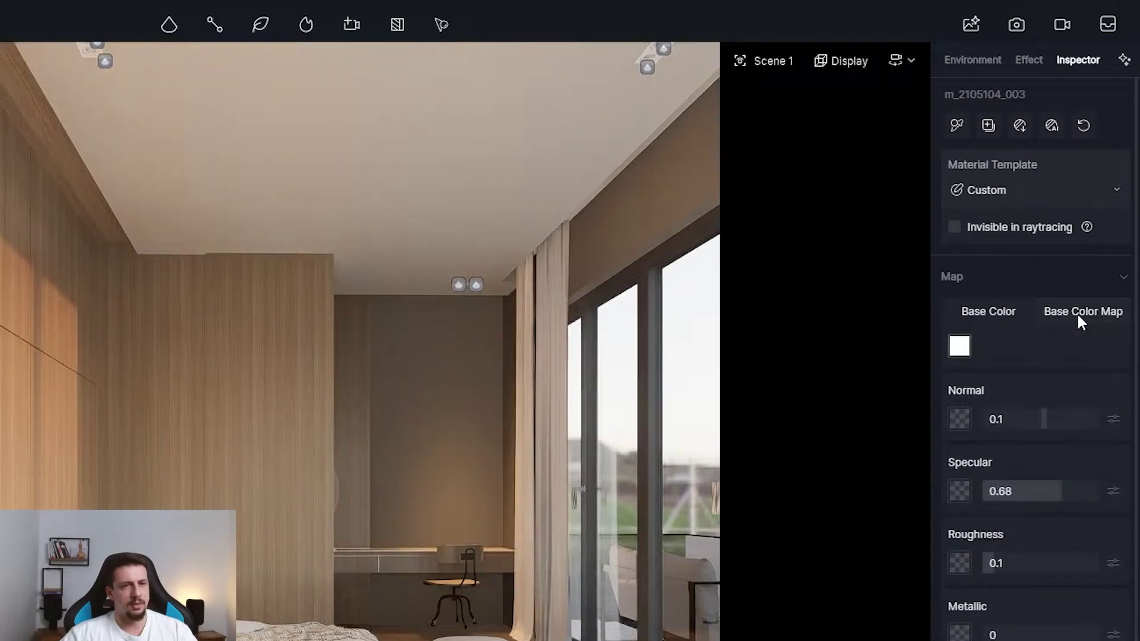
- Tint the copied wood's base color grey (bebebe), set its base color map's saturation to -100 and raise its brightness slightly
click(960, 347)
drag(960, 426, 925, 425)
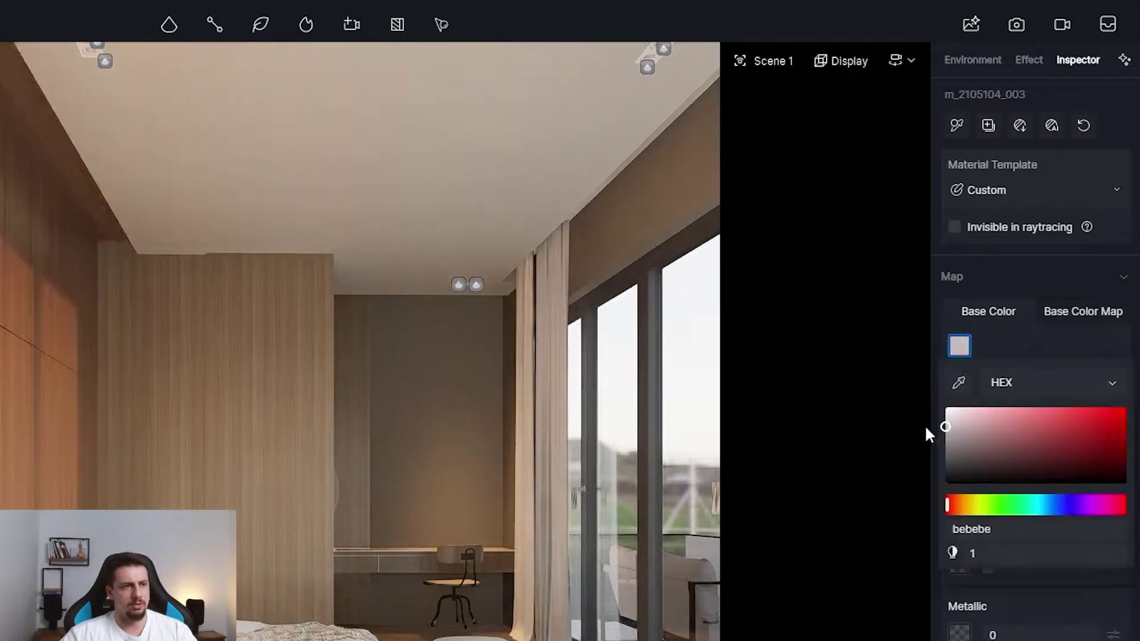
click(1060, 316)
click(1113, 334)
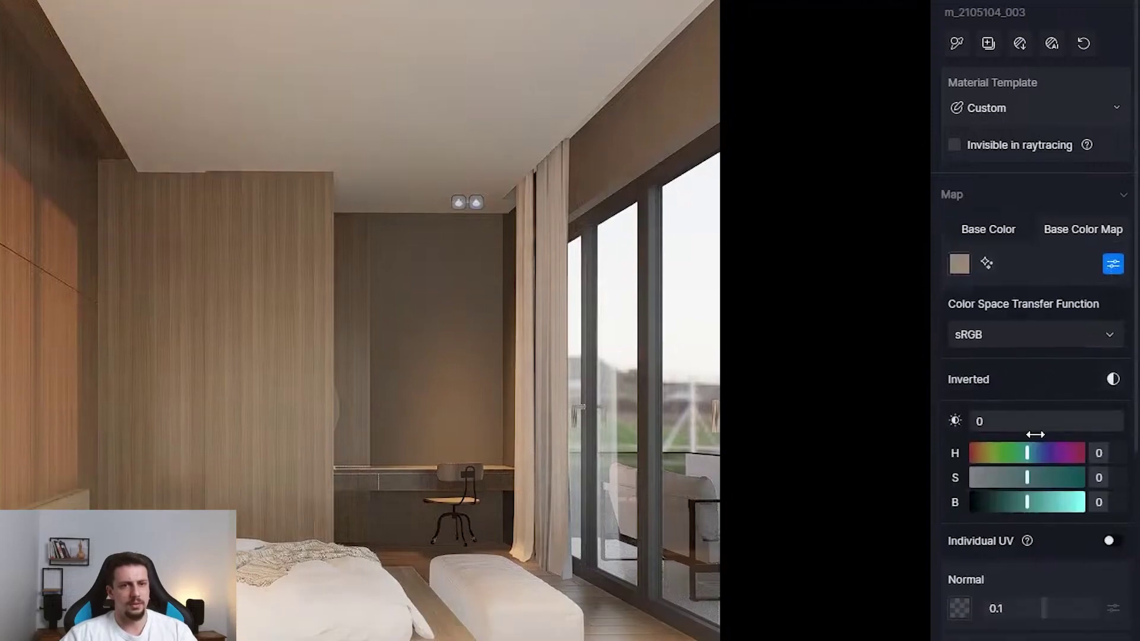
drag(1027, 426, 888, 433)
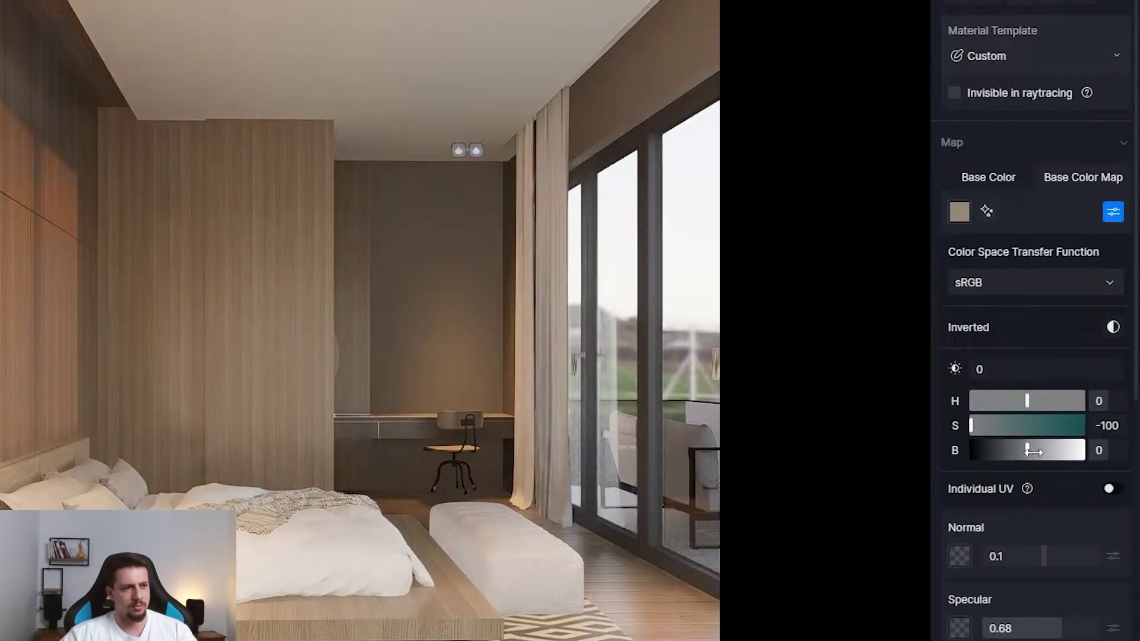
drag(1033, 451, 1043, 451)
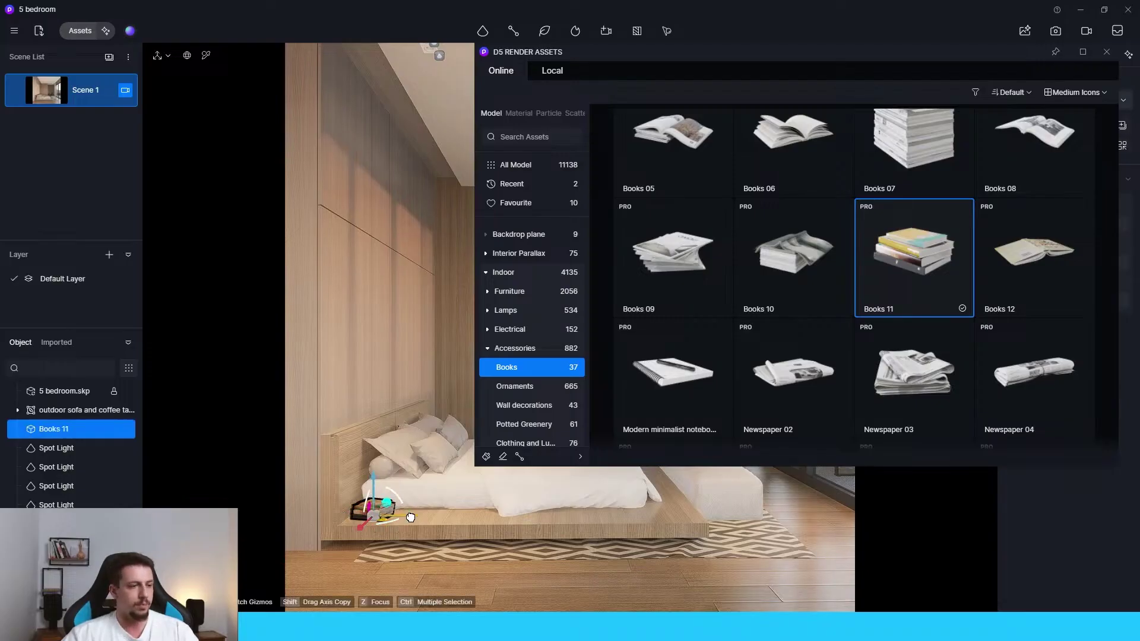
- Shift the Books 11 stack along the bed platform and fetch the Modern Black Metal Dome Table Lamp from a model search for lamp
drag(411, 517, 429, 518)
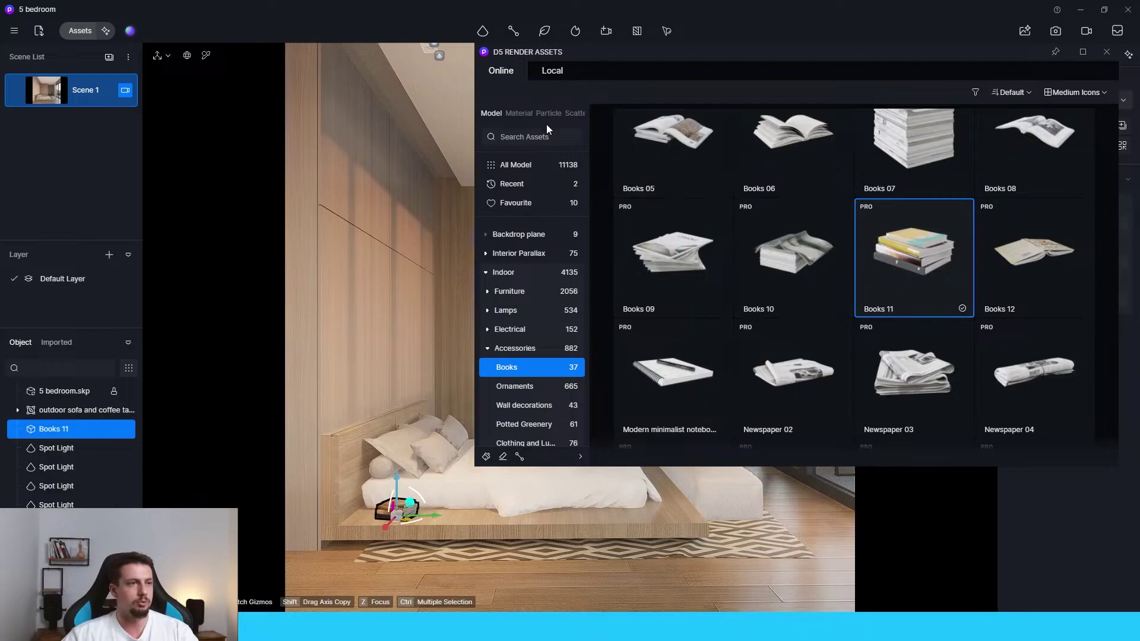
click(552, 139)
text(kam)
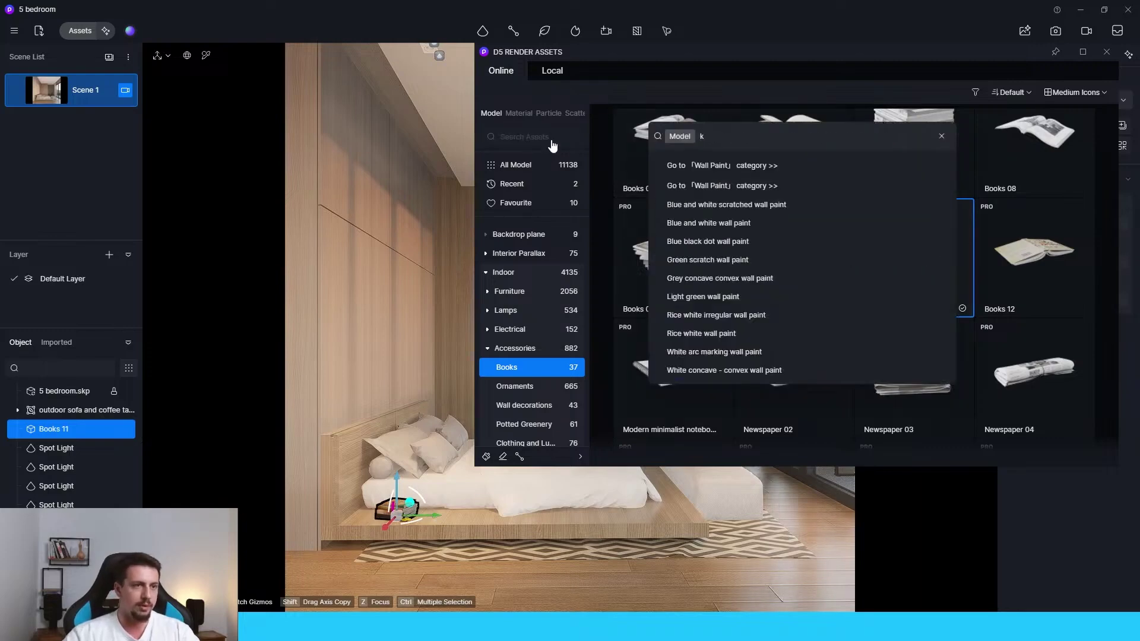
key(BackSpace)
text(lamo)
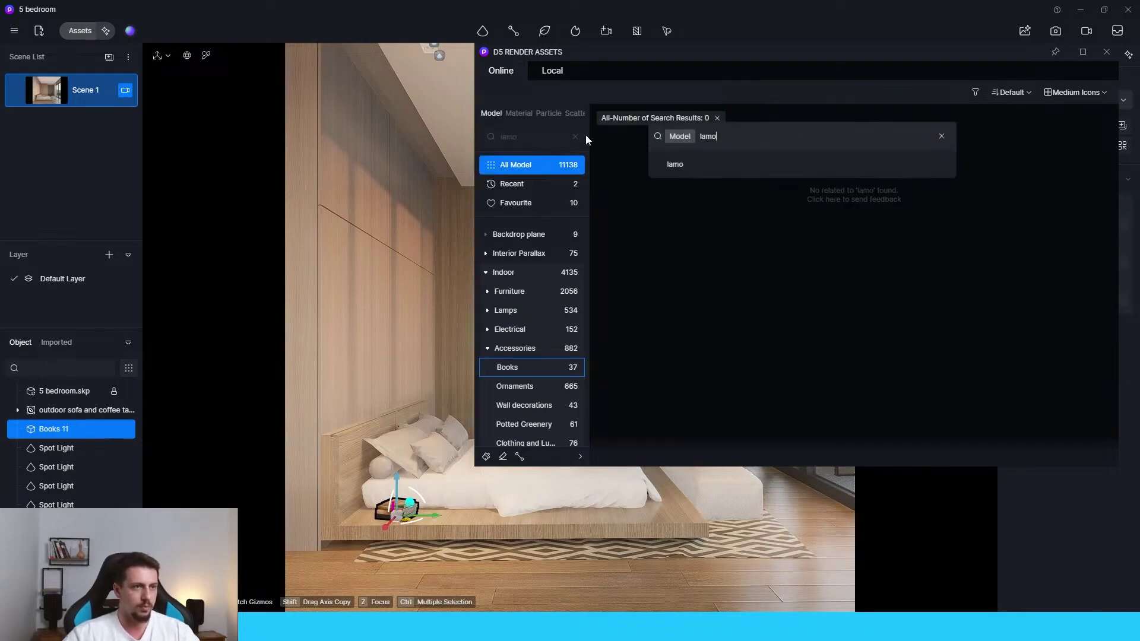
key(BackSpace)
text(p)
key(Return)
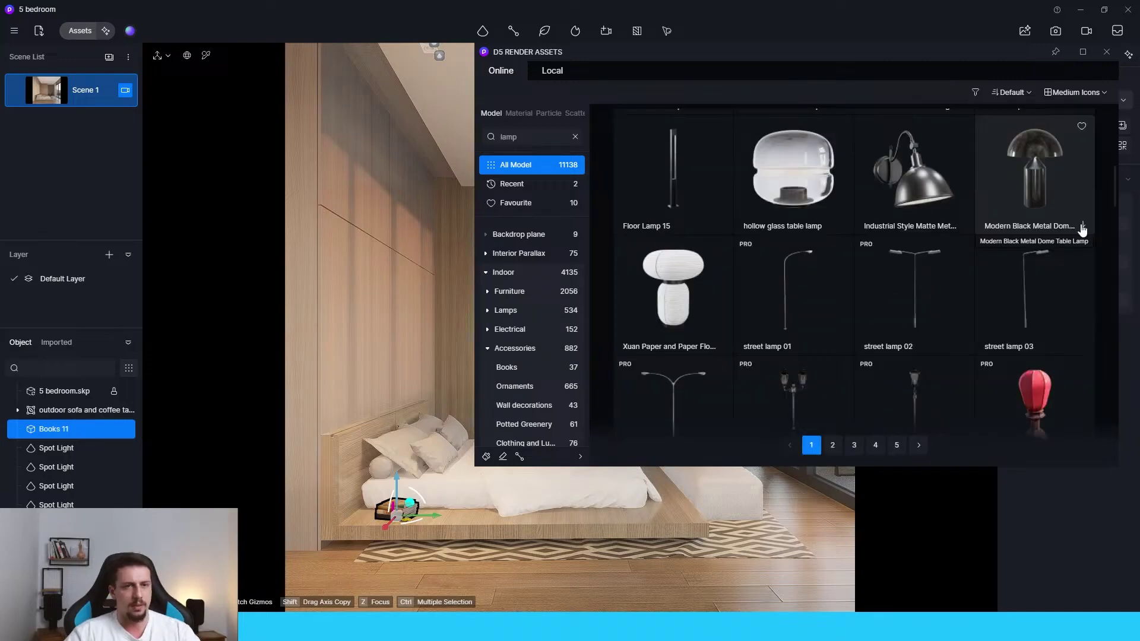
click(1082, 228)
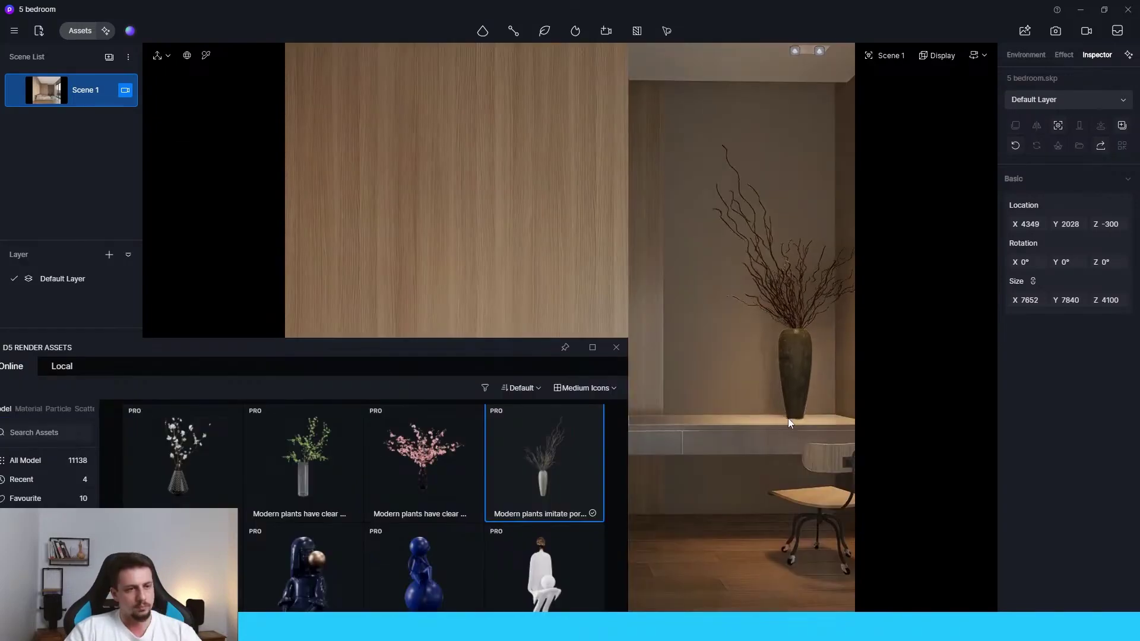
- Place the vase with bare branches on the desk by the chair
drag(788, 418, 792, 415)
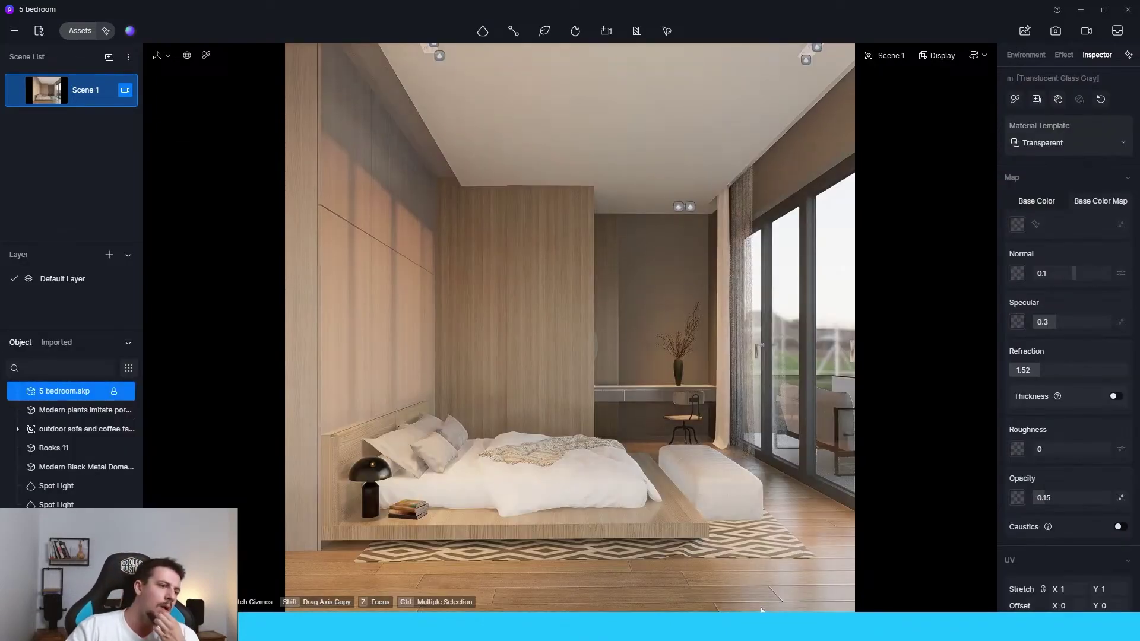
- Search the online material assets for dark wood, browse the results for the floor and restore the Scene 1 view
click(232, 248)
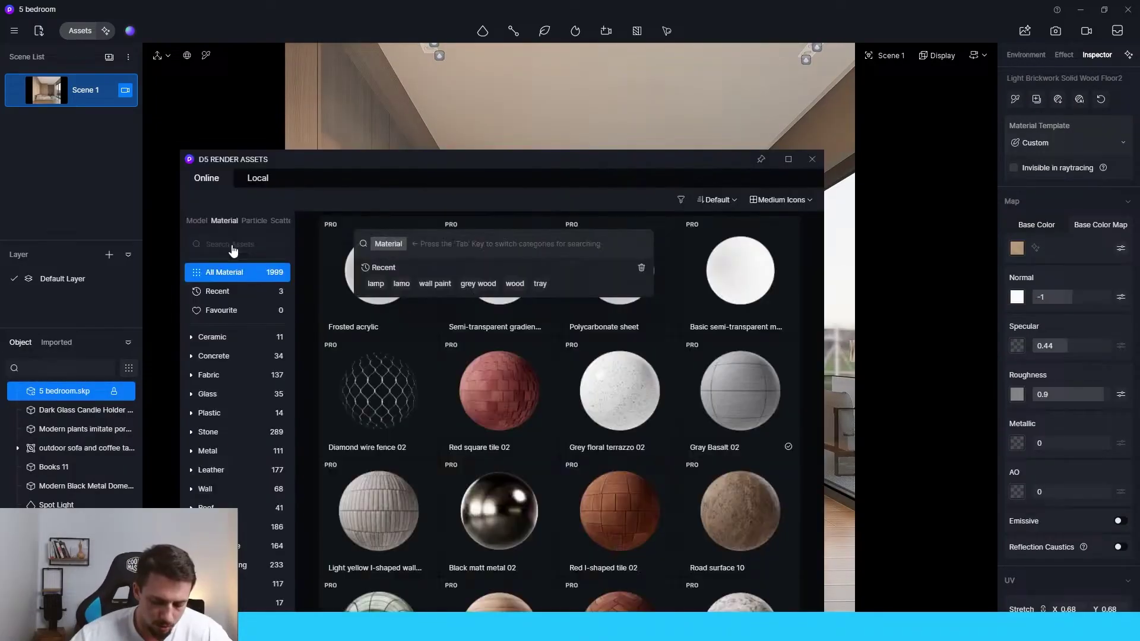
text(dark wo)
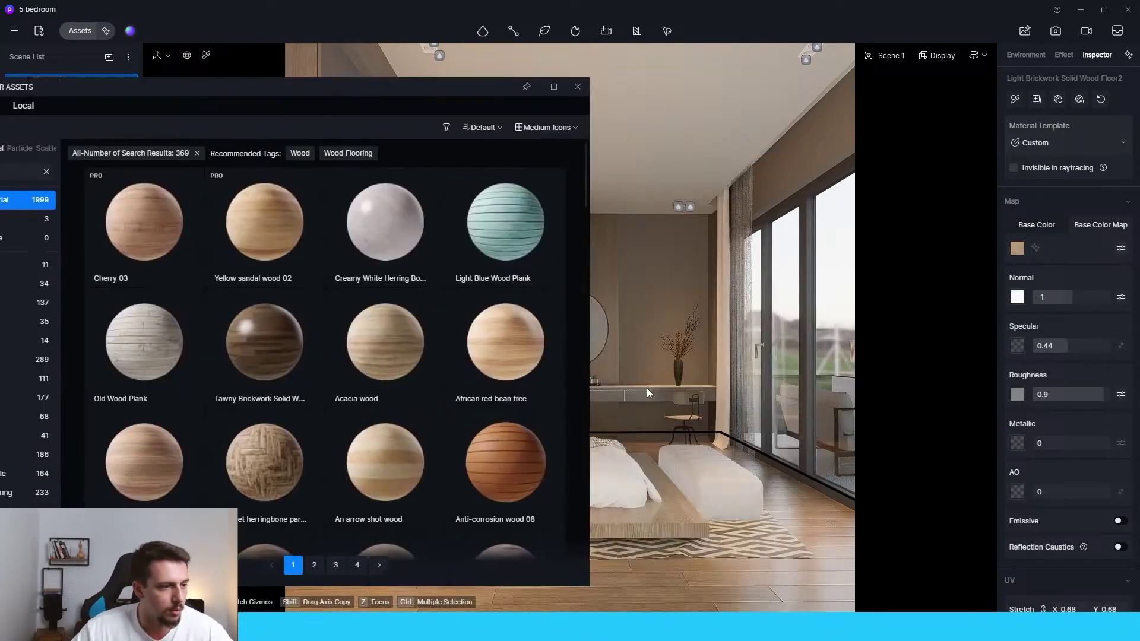
scroll(461, 375, down, 3)
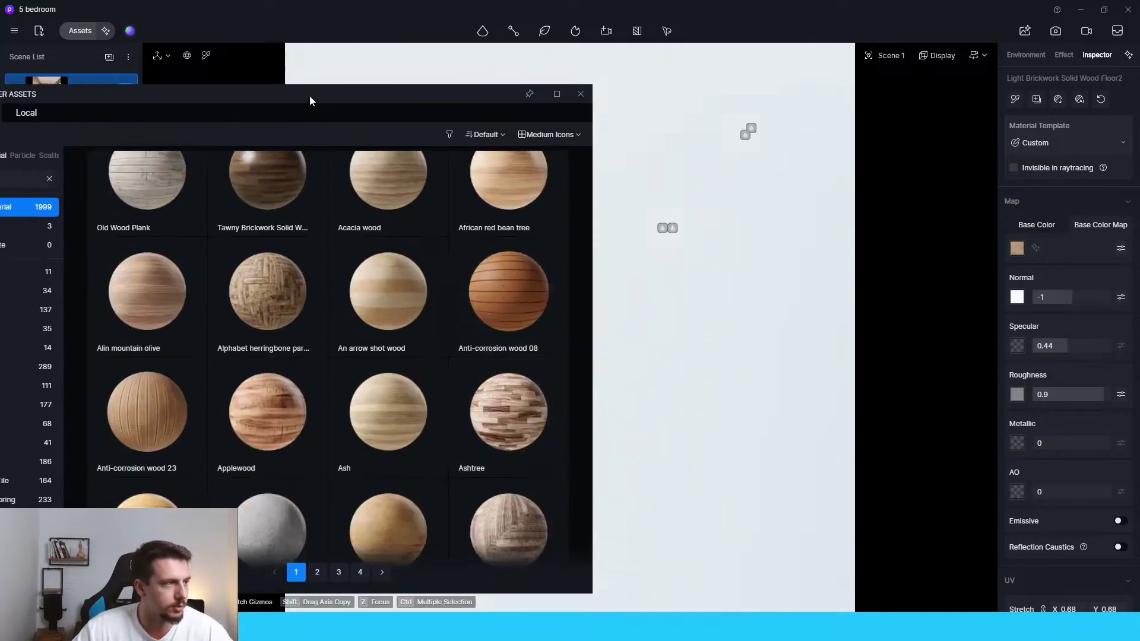
drag(310, 96, 368, 185)
click(38, 81)
drag(241, 182, 248, 117)
scroll(617, 391, down, 9)
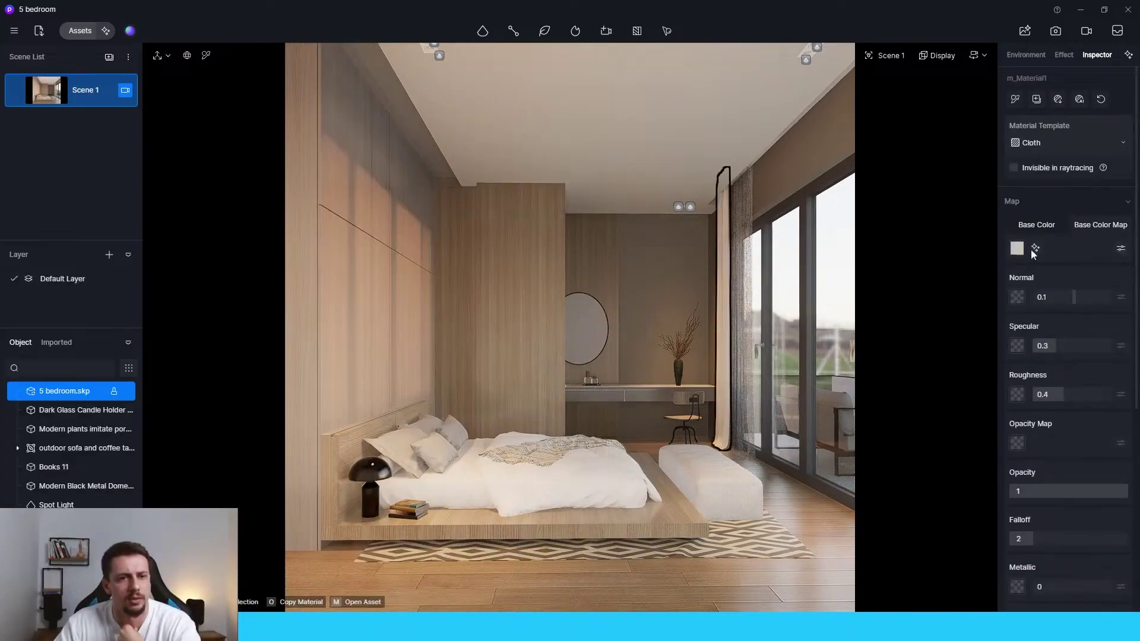
- Darken the curtain cloth's base color map to a brightness of -45 and lower its saturation
click(1020, 249)
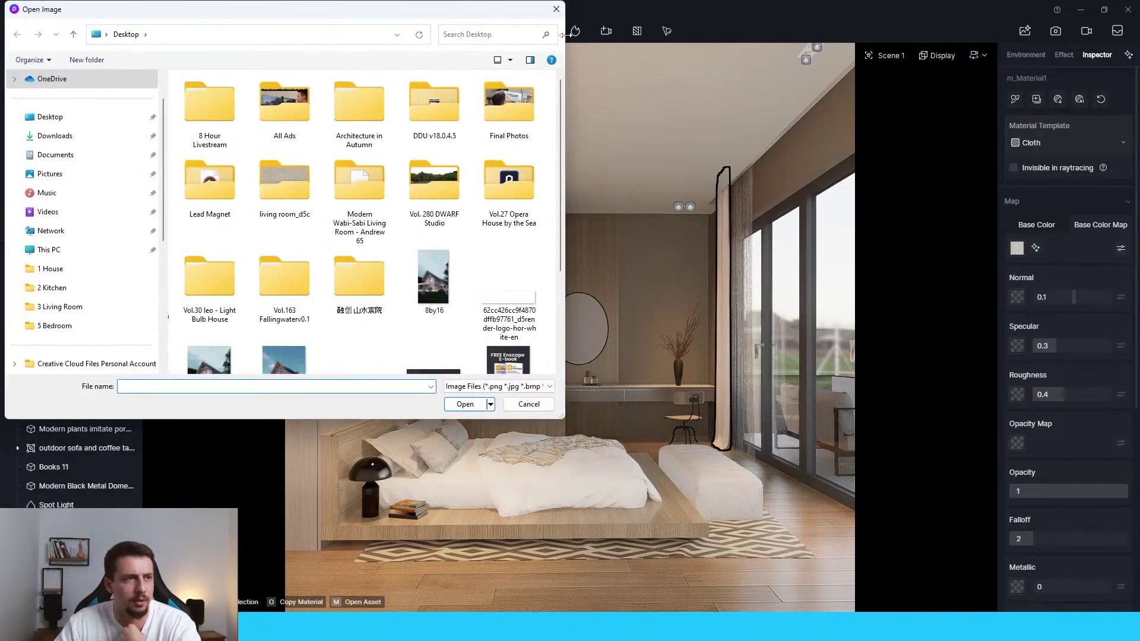
click(556, 9)
click(1121, 248)
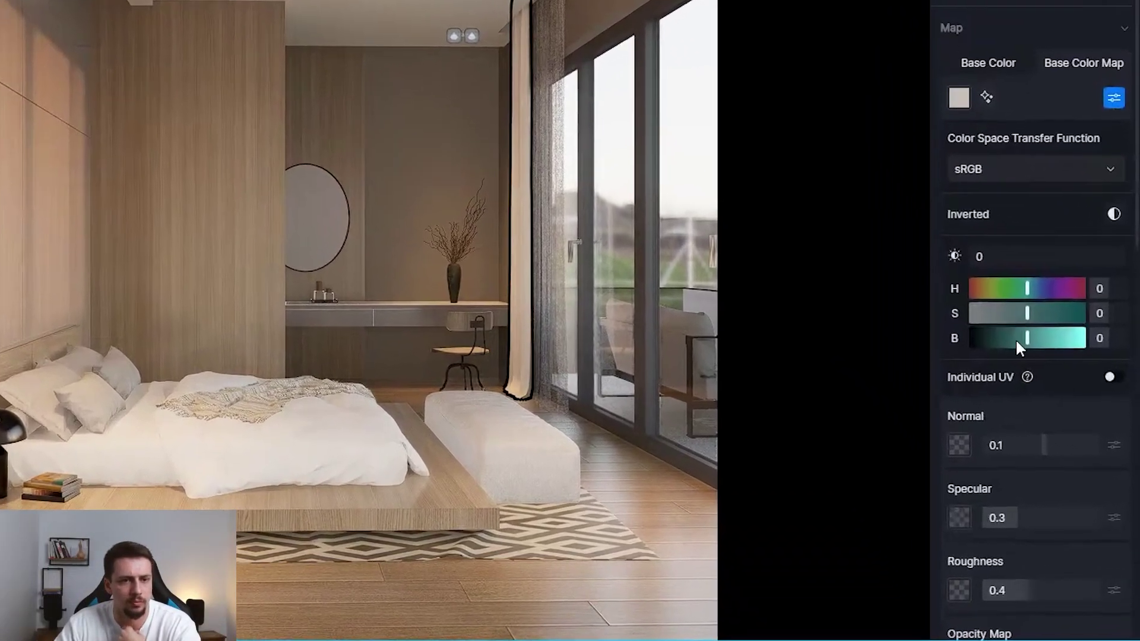
mouse_move(1017, 339)
mouse_down()
mouse_move(988, 336)
mouse_move(1009, 339)
mouse_move(999, 350)
mouse_up()
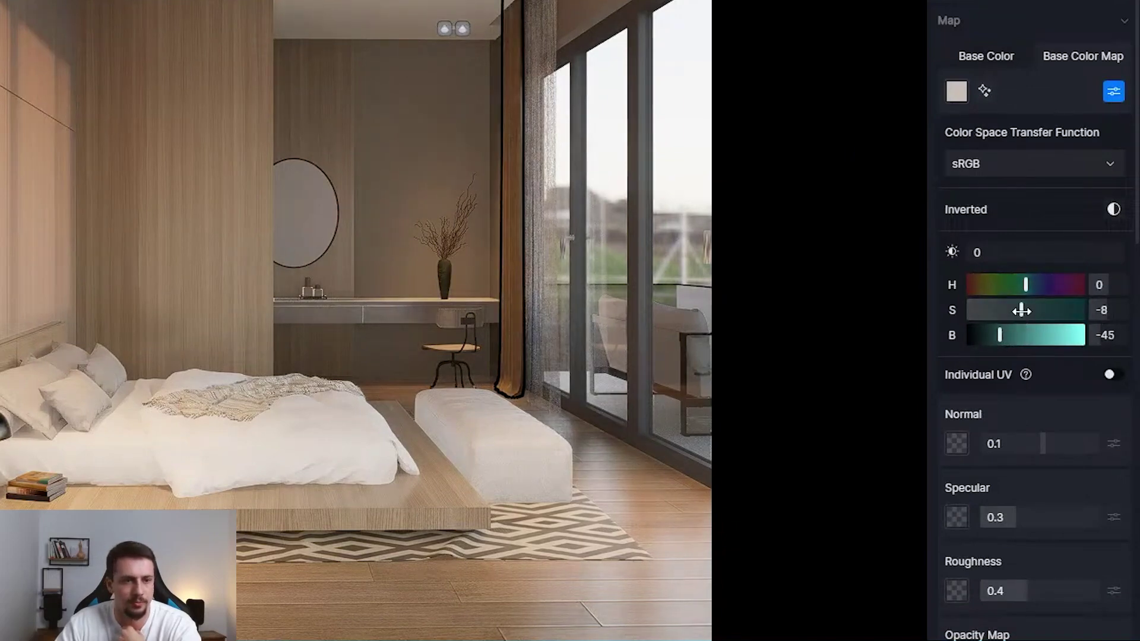
drag(1022, 310, 1004, 310)
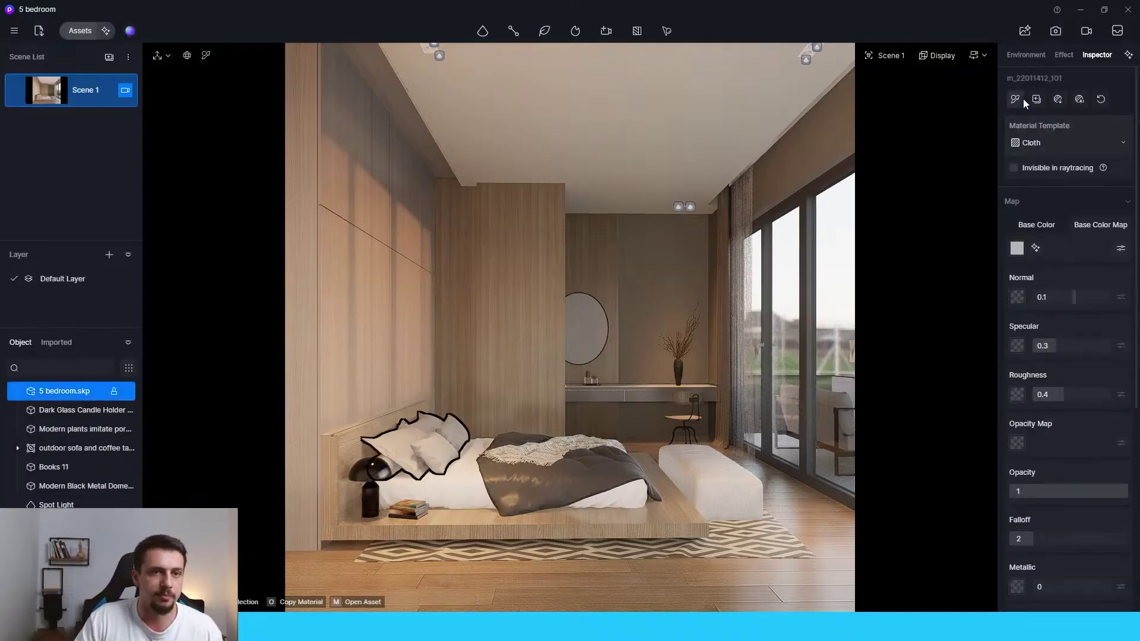
- Copy the pillows' cloth material onto the blanket on the bed
click(1017, 98)
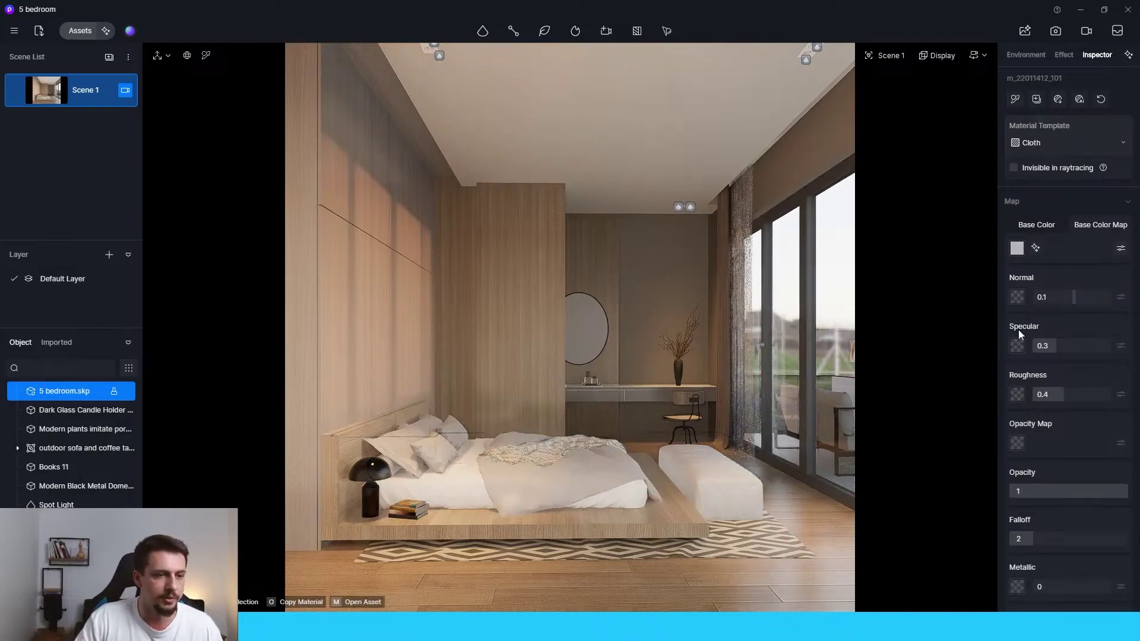
- Give the blanket's cloth material a light grey base color and set its roughness to 0.55
click(1018, 248)
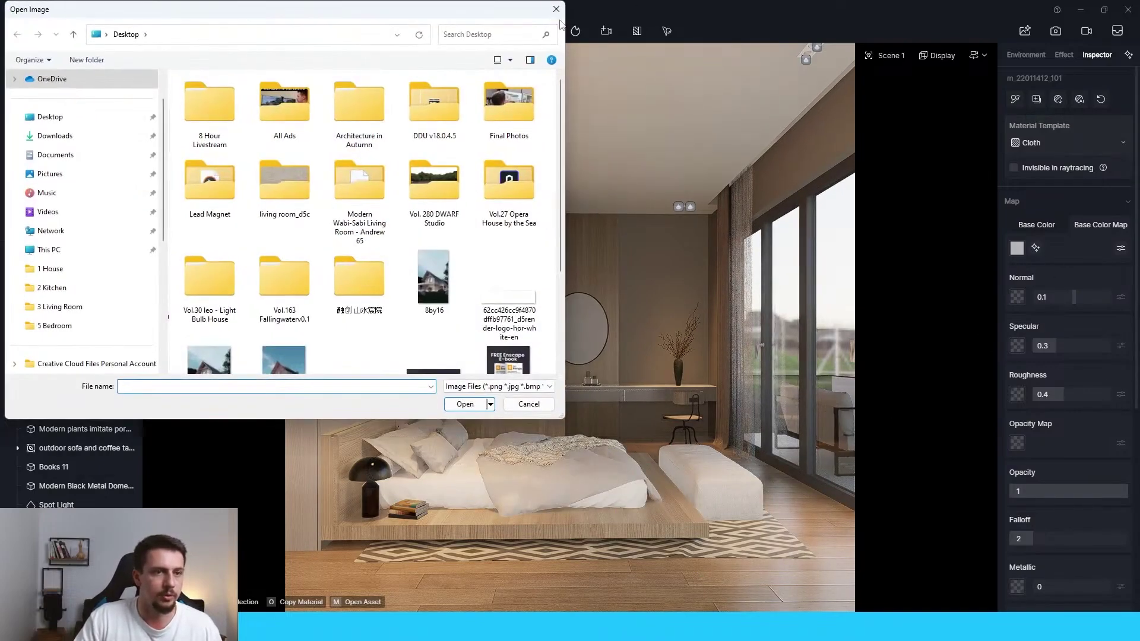
click(557, 9)
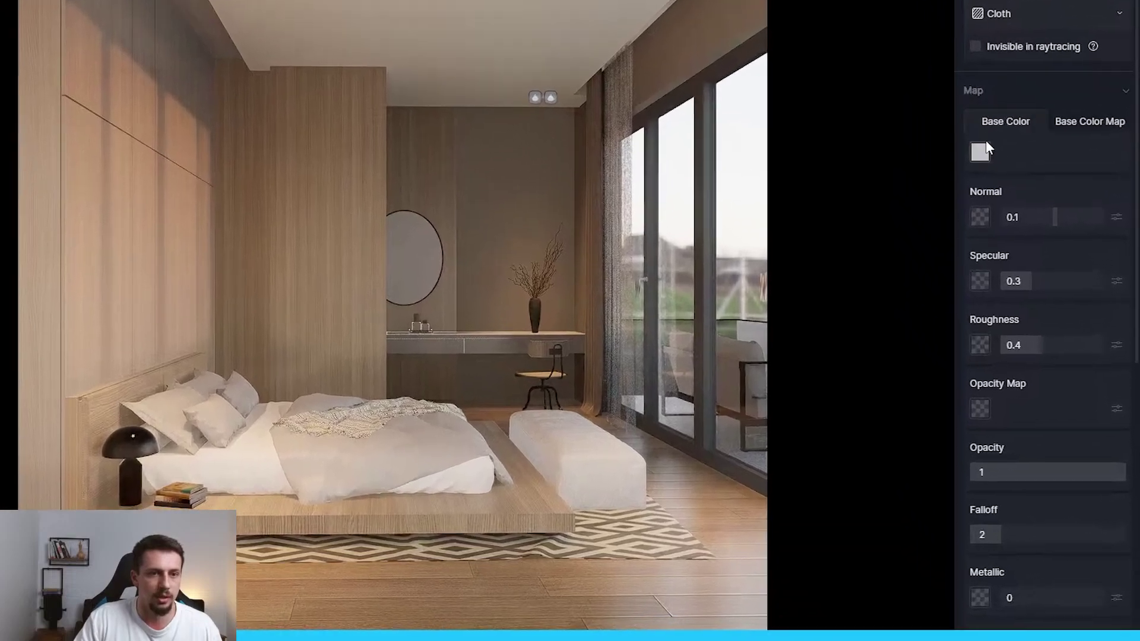
click(981, 151)
drag(969, 238, 968, 241)
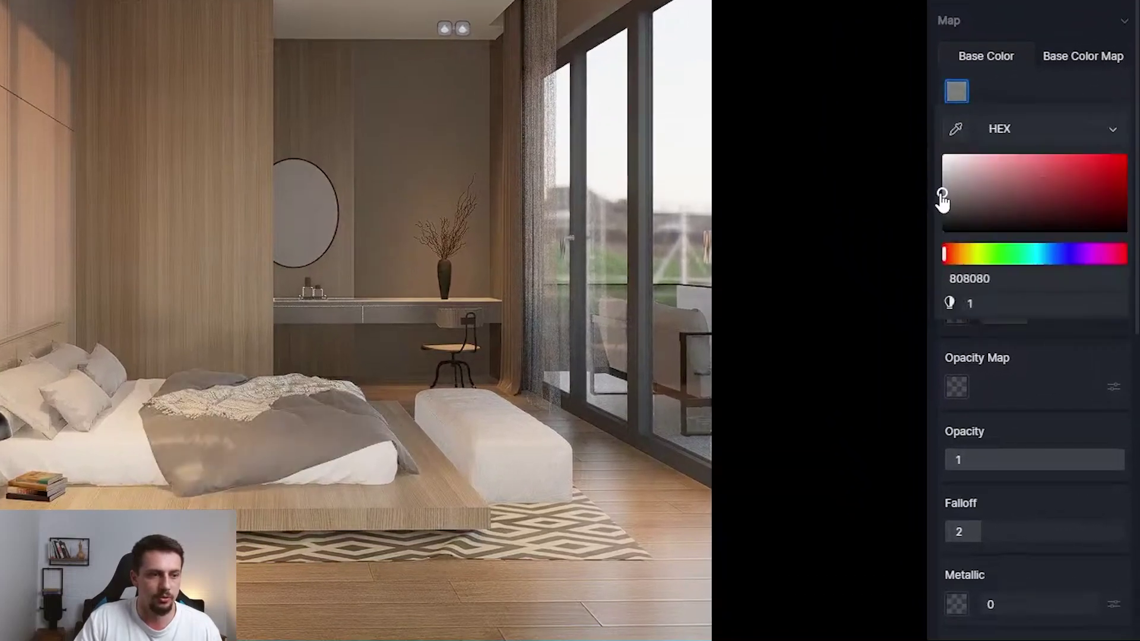
click(1028, 333)
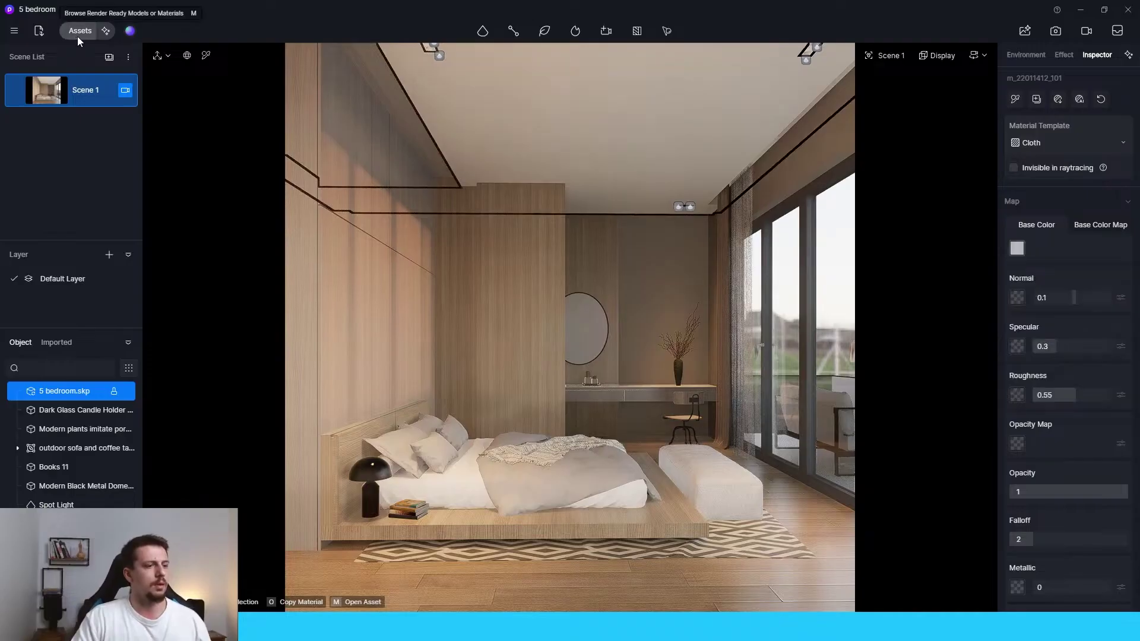
- Search the online material assets for fabric and apply Light Grey Striped Rug to the rug beneath the bed
click(80, 31)
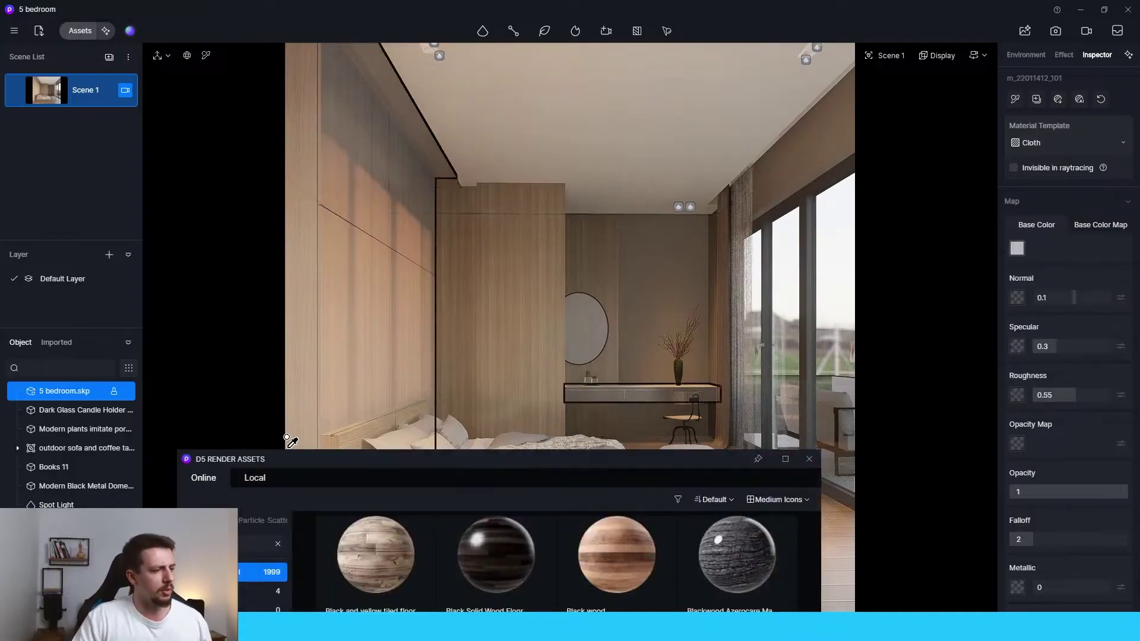
key(Escape)
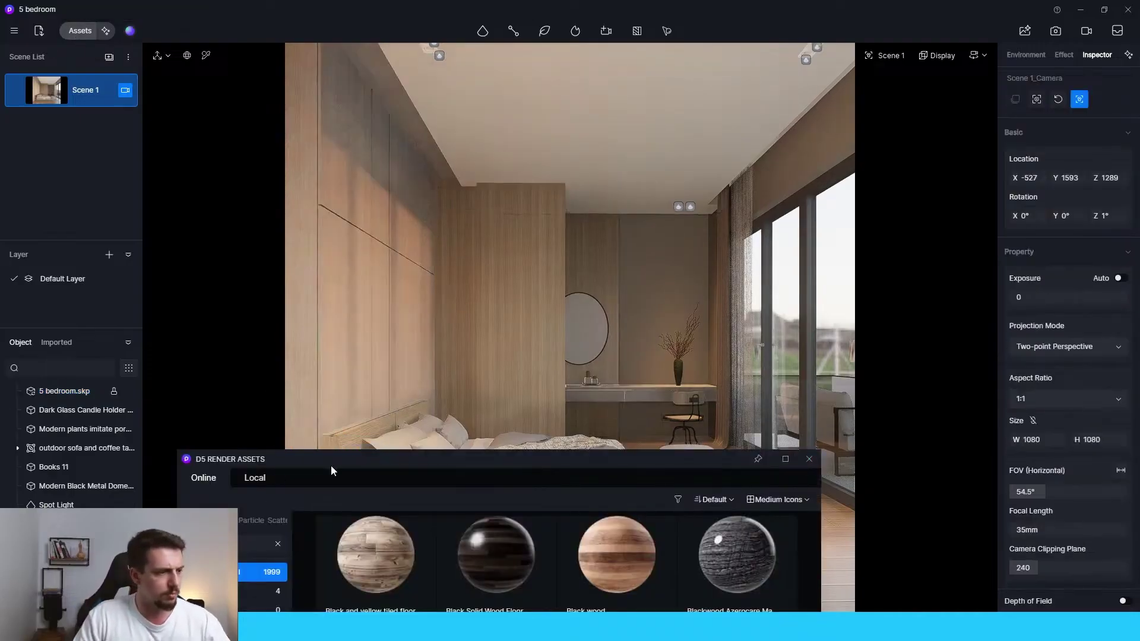
drag(330, 465, 363, 268)
click(304, 350)
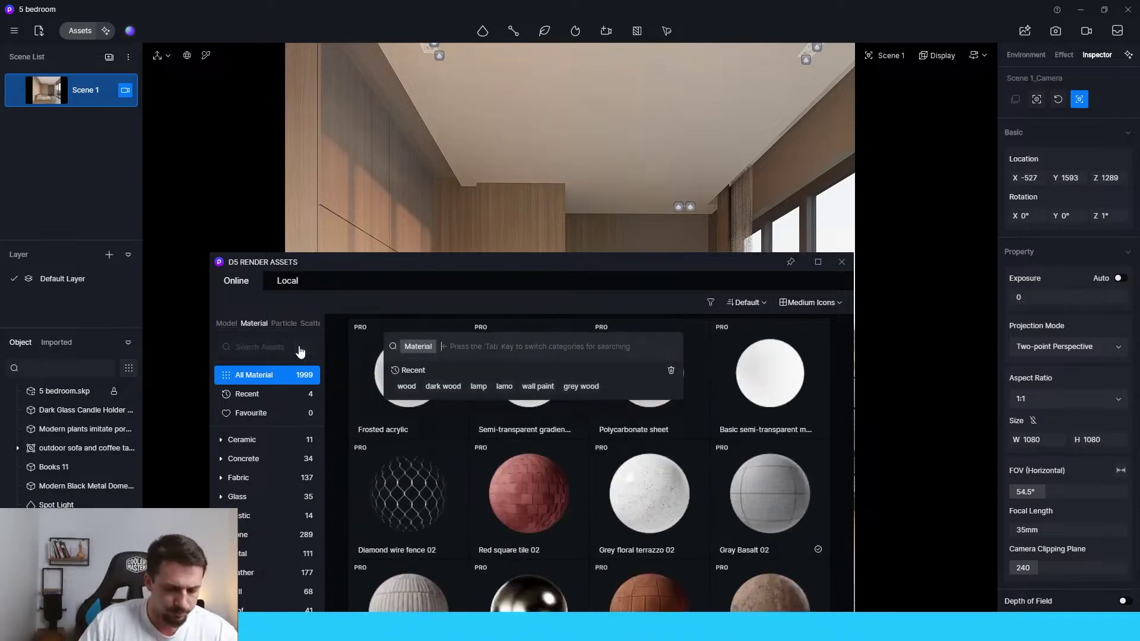
text(fabric)
key(Return)
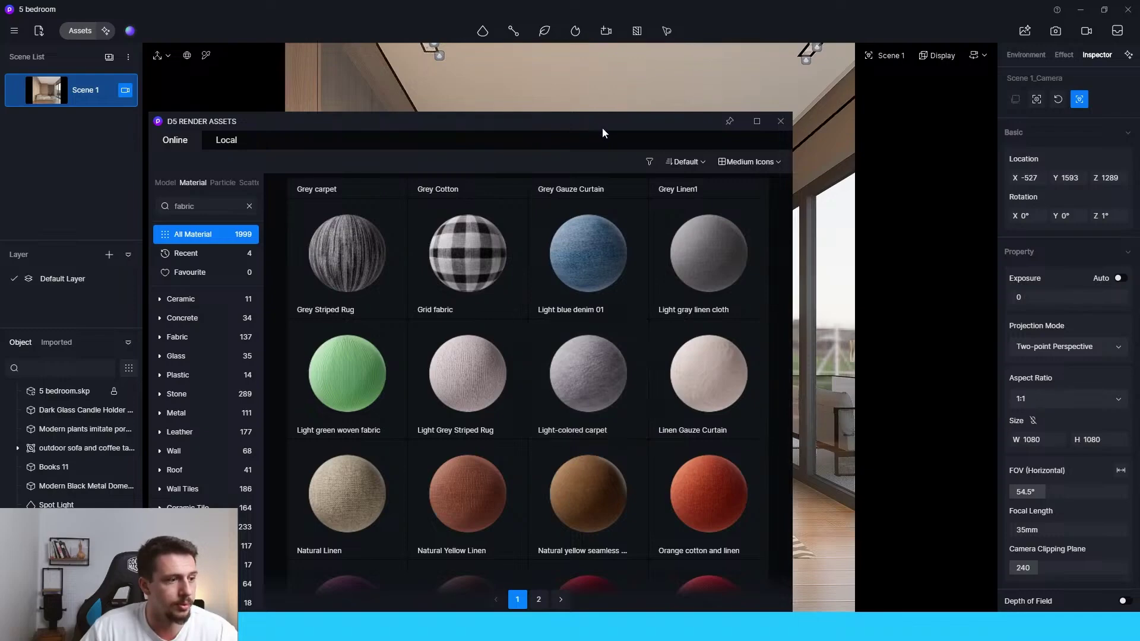
drag(601, 127, 367, 117)
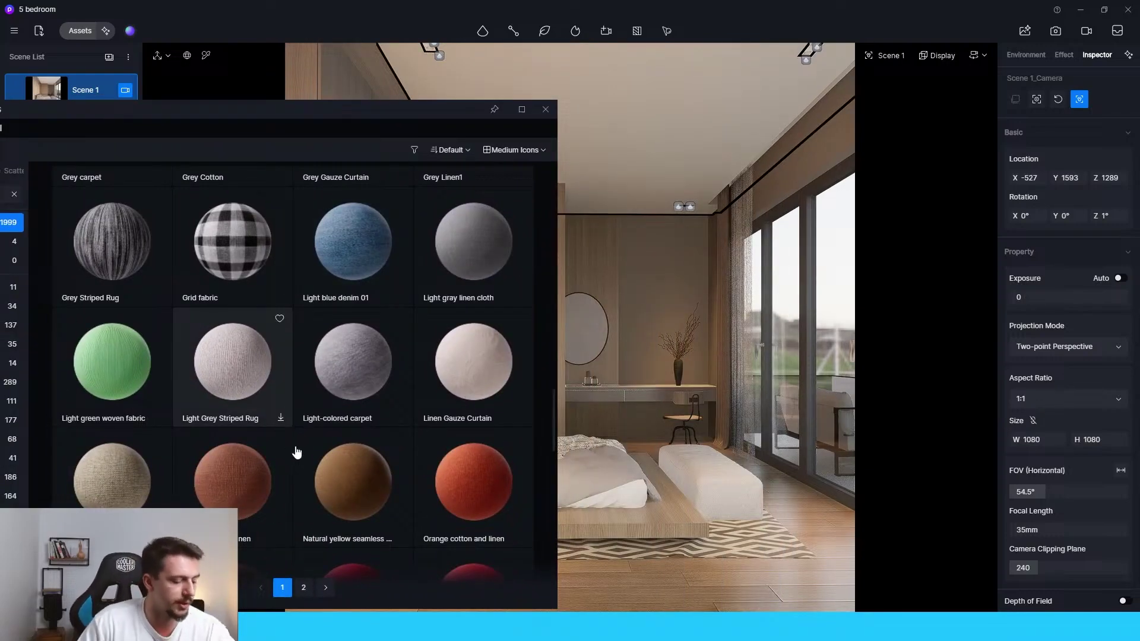
click(249, 383)
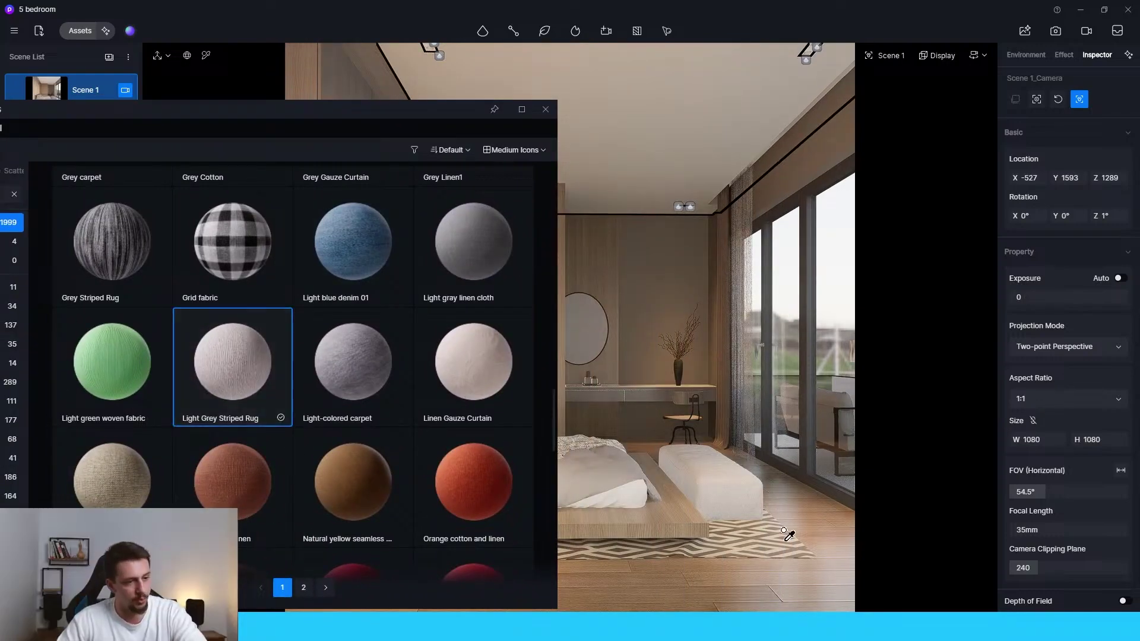
click(748, 541)
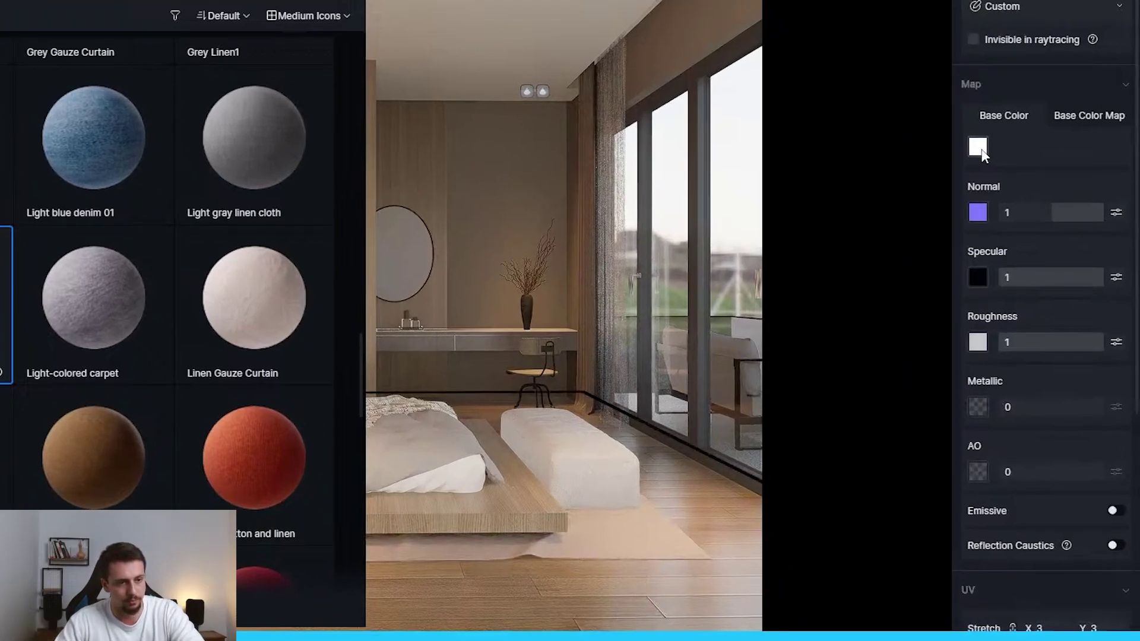
- Darken the rug's base color to a light grey and set its texture stretch to 0.89
click(1019, 251)
mouse_move(1021, 301)
mouse_down()
mouse_move(1004, 317)
mouse_move(1000, 305)
mouse_up()
drag(931, 178, 929, 171)
click(1049, 560)
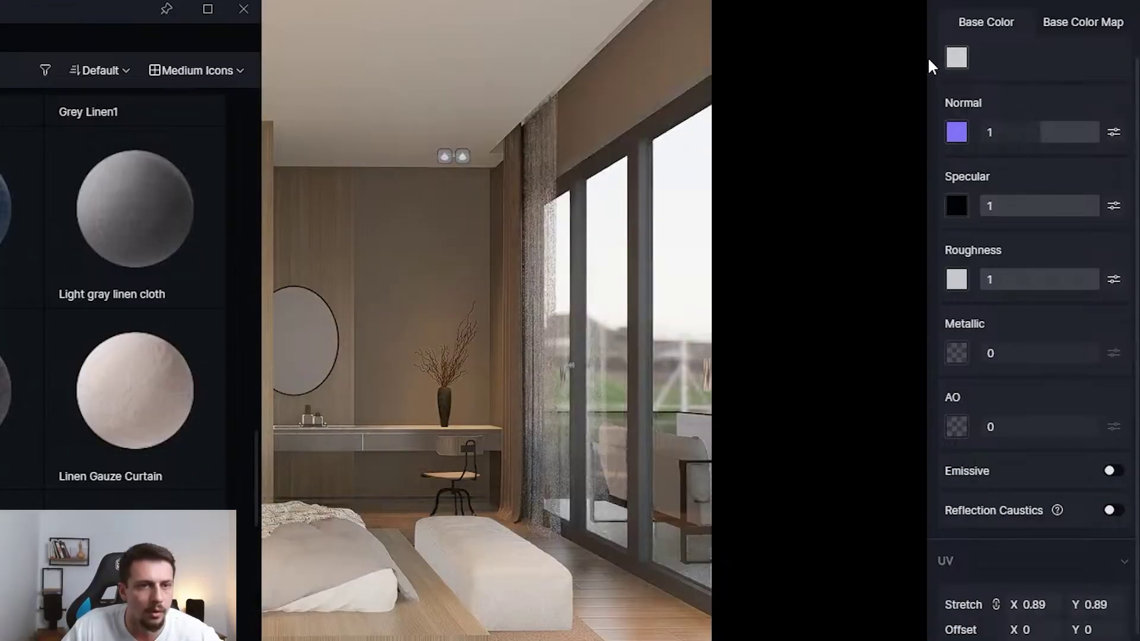
- Set the rug's base color map to saturation -55 and brightness -11, and its texture stretch to 1.56
click(1065, 28)
click(1114, 59)
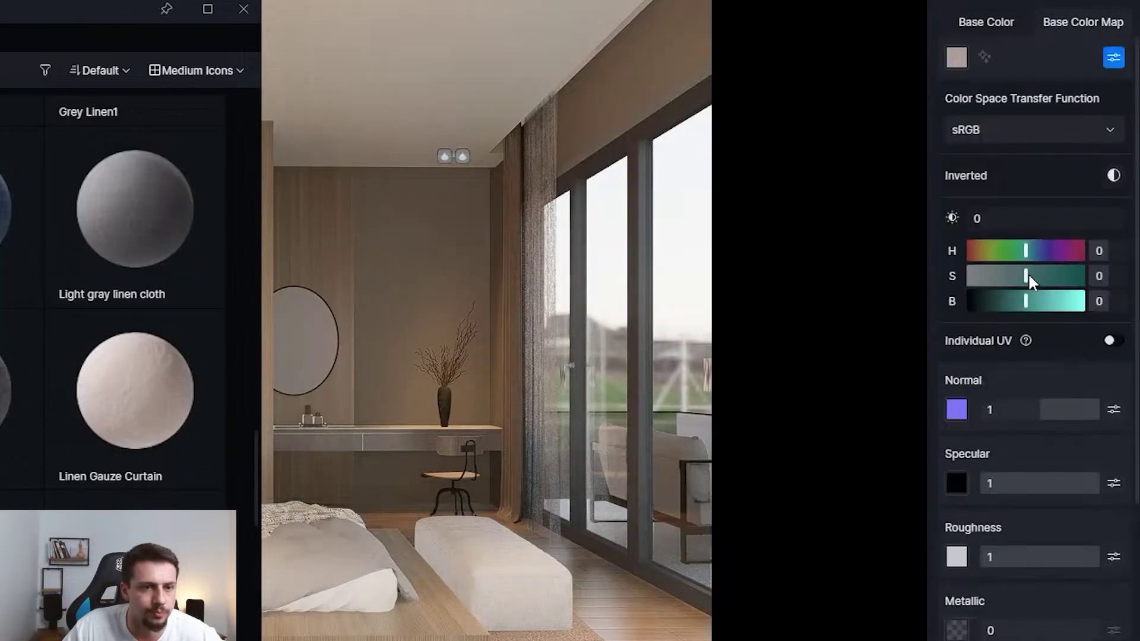
drag(1026, 276, 1019, 301)
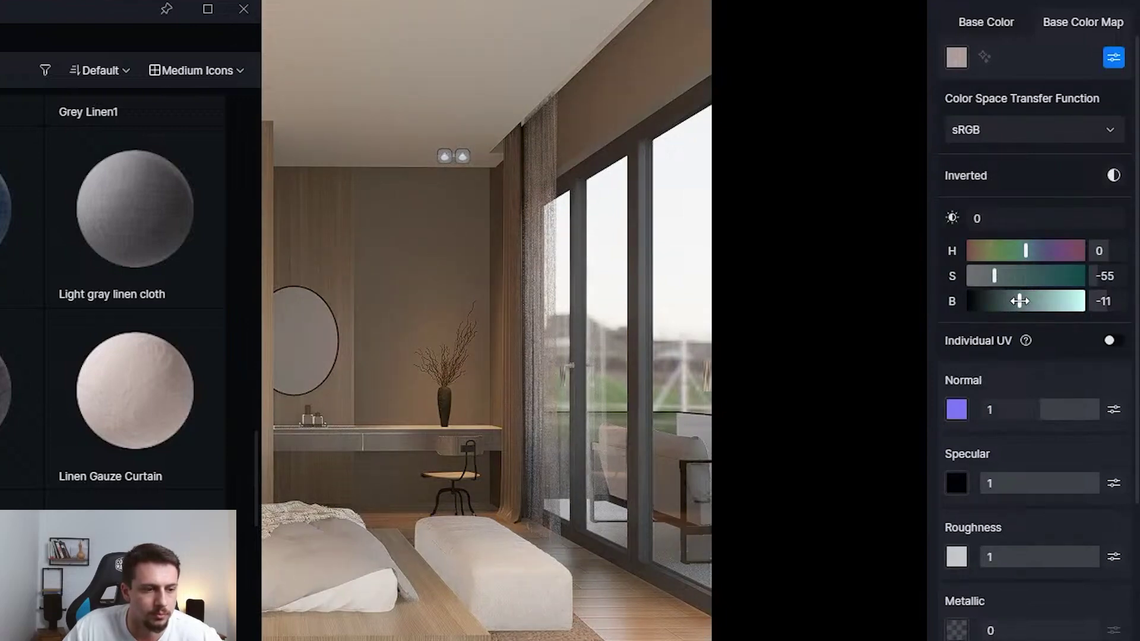
click(997, 37)
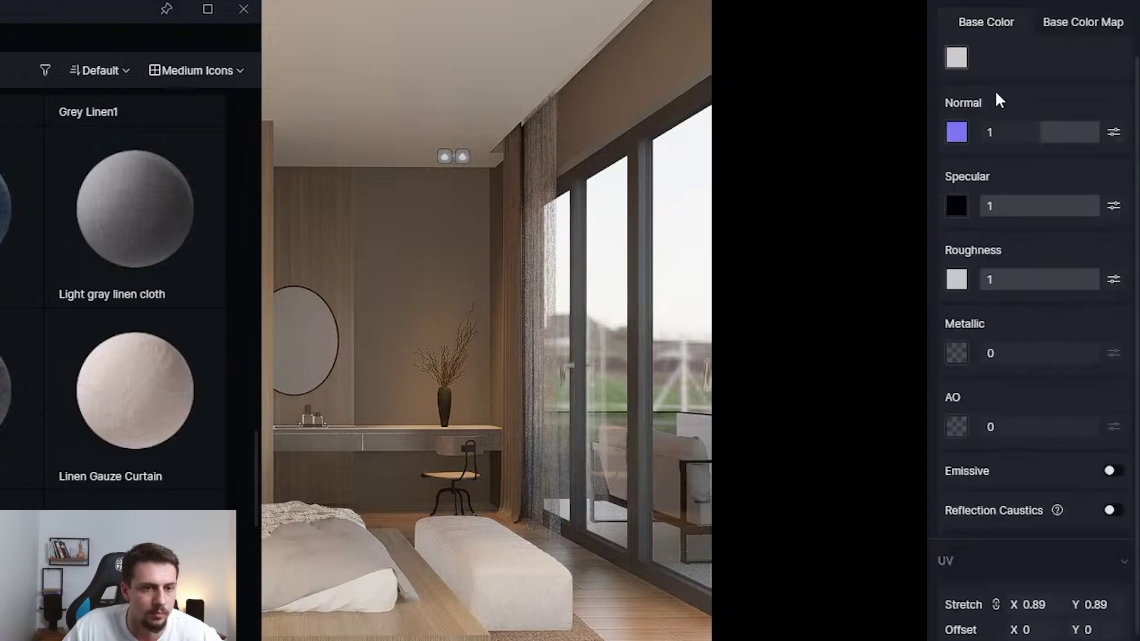
drag(1025, 603, 1106, 605)
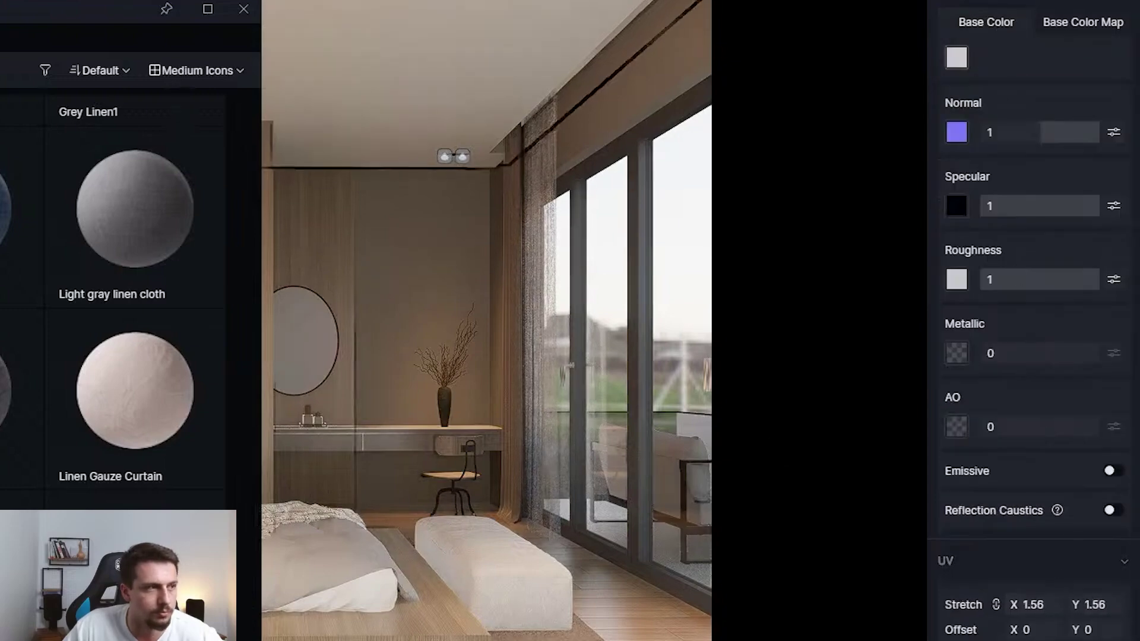
click(243, 9)
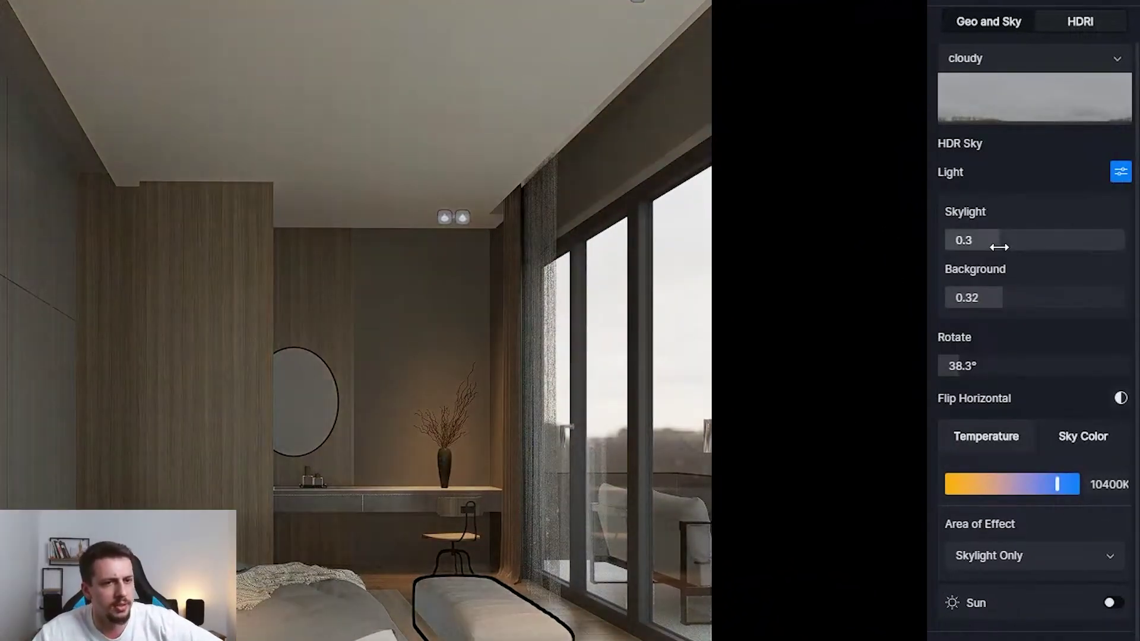
- Lower the cloudy HDRI skylight to 0.24 and set the post-processing exposure to 0.01
drag(1000, 247, 1075, 240)
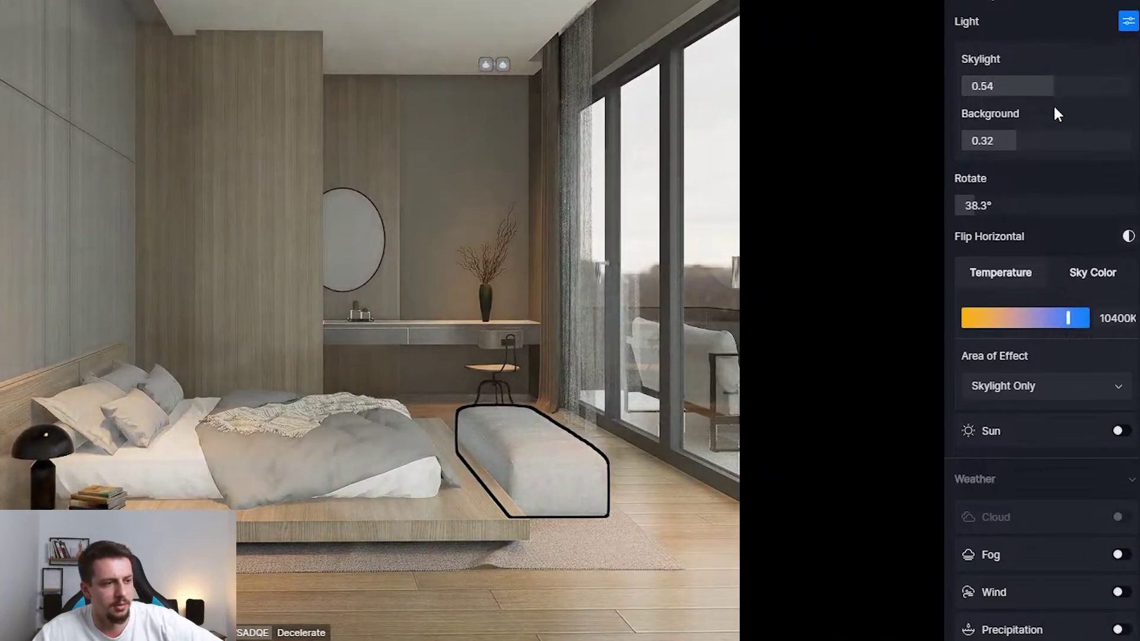
drag(1054, 108, 1004, 112)
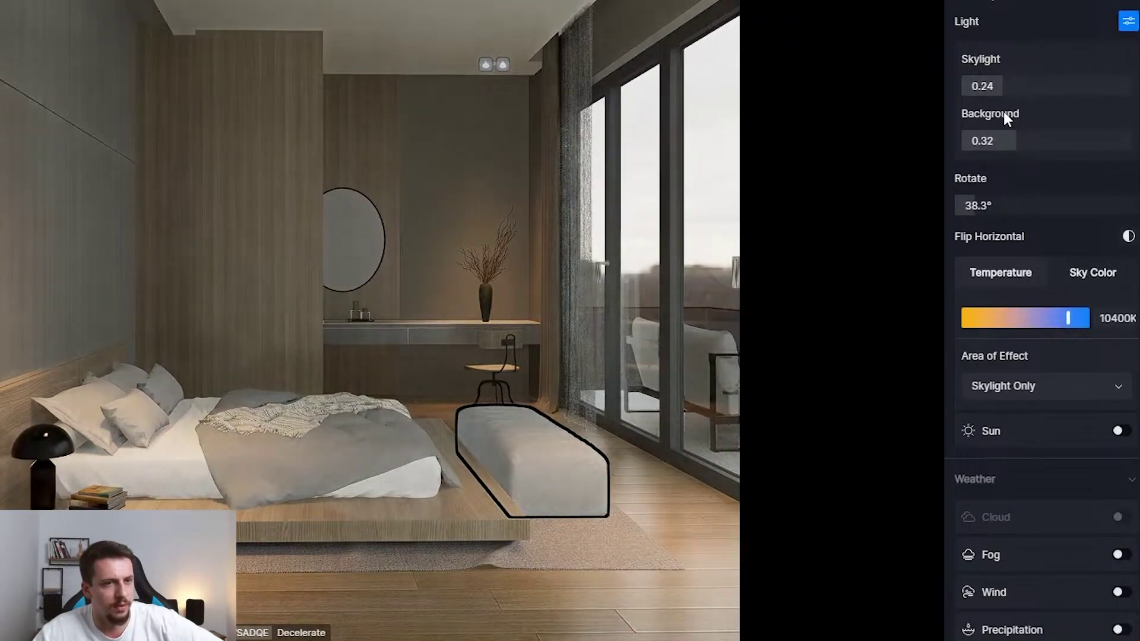
scroll(1104, 112, down, 10)
mouse_move(1066, 130)
mouse_down()
mouse_move(1039, 136)
mouse_move(1048, 137)
mouse_up()
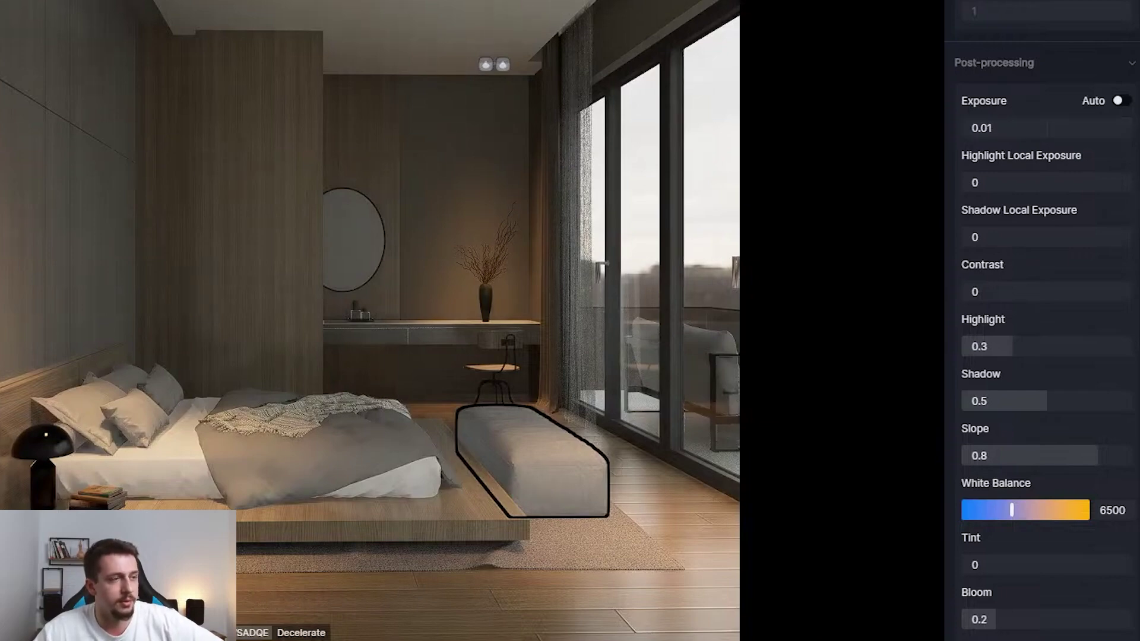
- Place a rectangle light upright at the window wall, facing into the room, sized 2954 by 4431
click(552, 433)
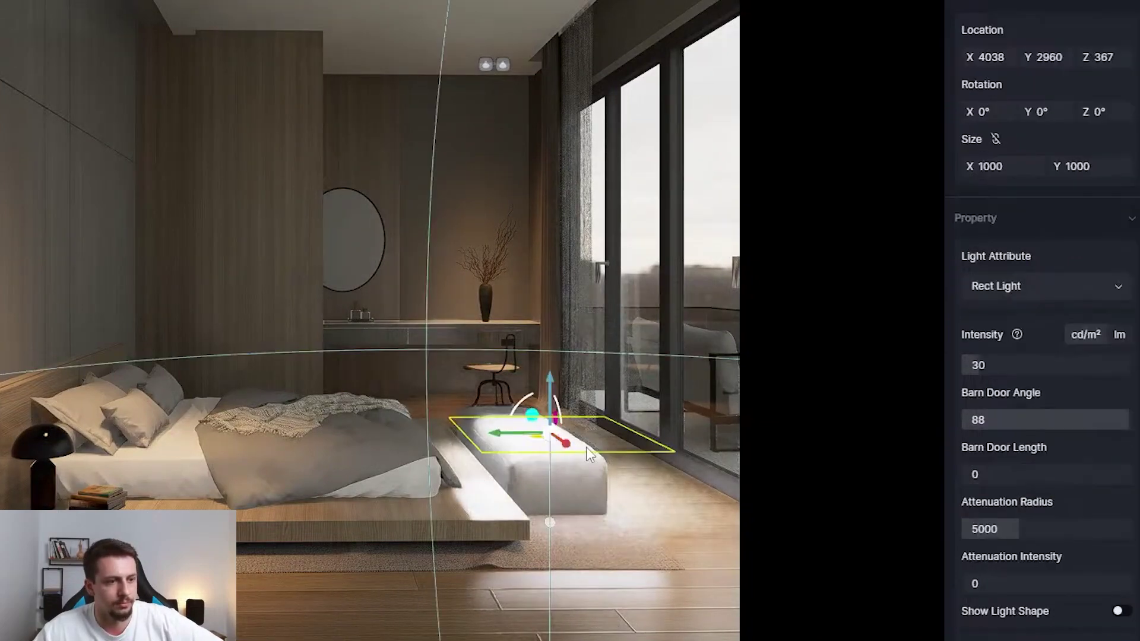
drag(1098, 112, 1015, 125)
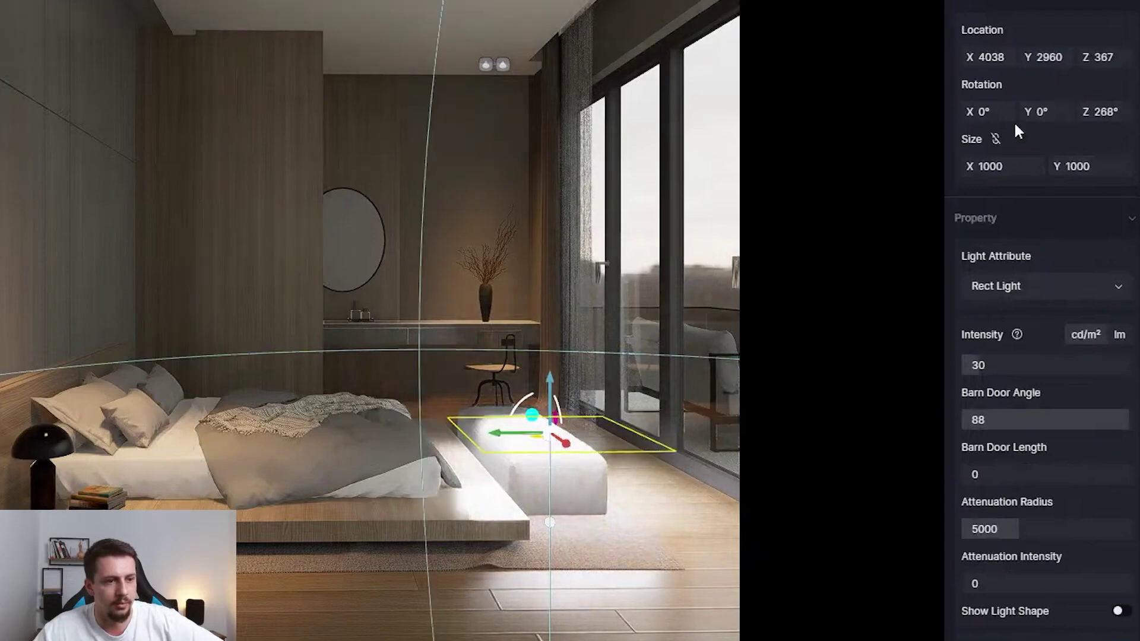
drag(1102, 112, 1116, 113)
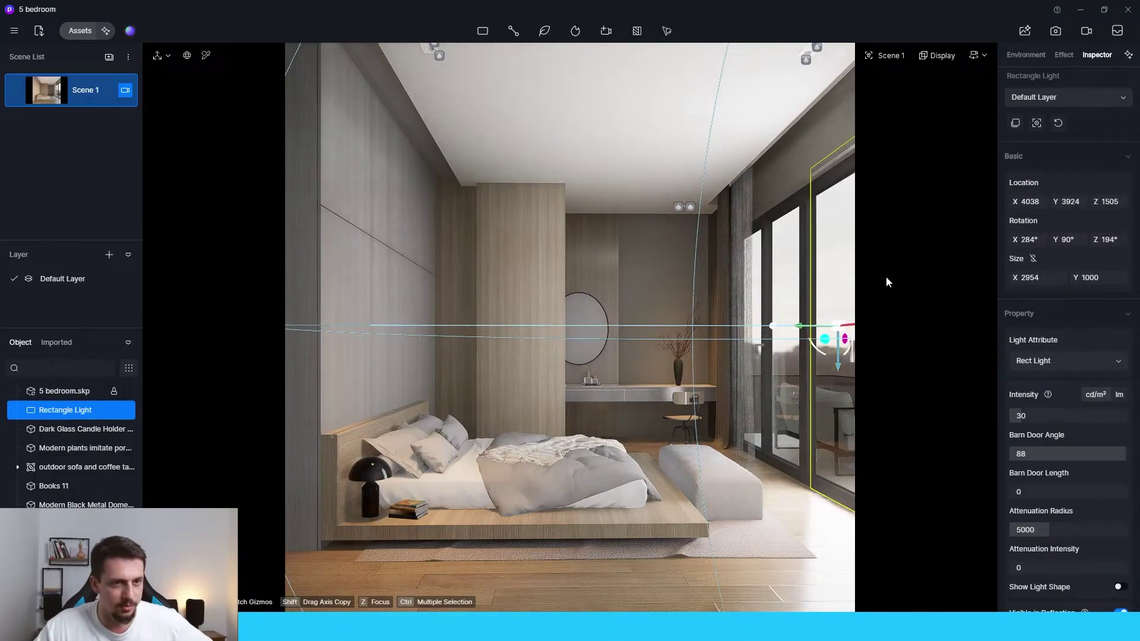
drag(1091, 278, 1132, 277)
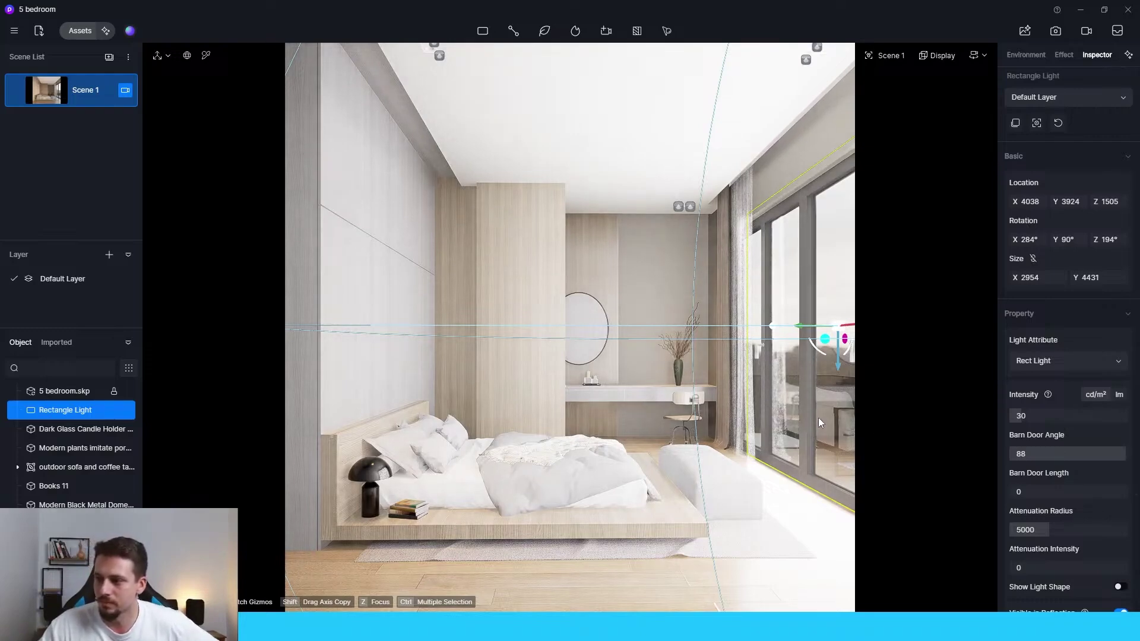
- Switch the window rectangle light's intensity to lumens and set it to 300
click(1119, 396)
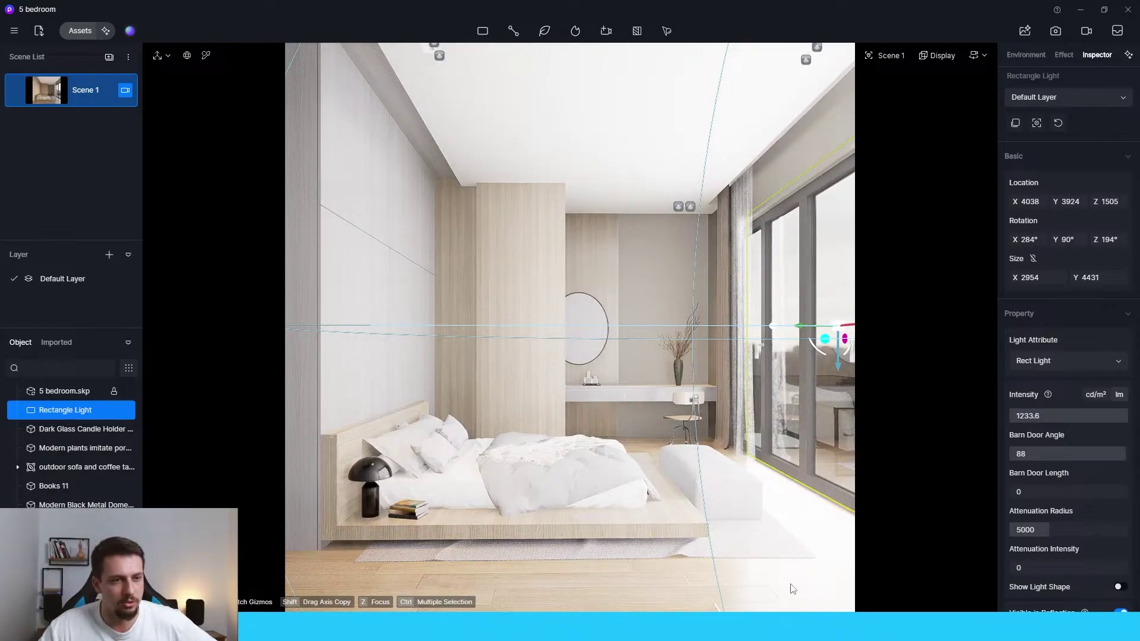
click(1094, 416)
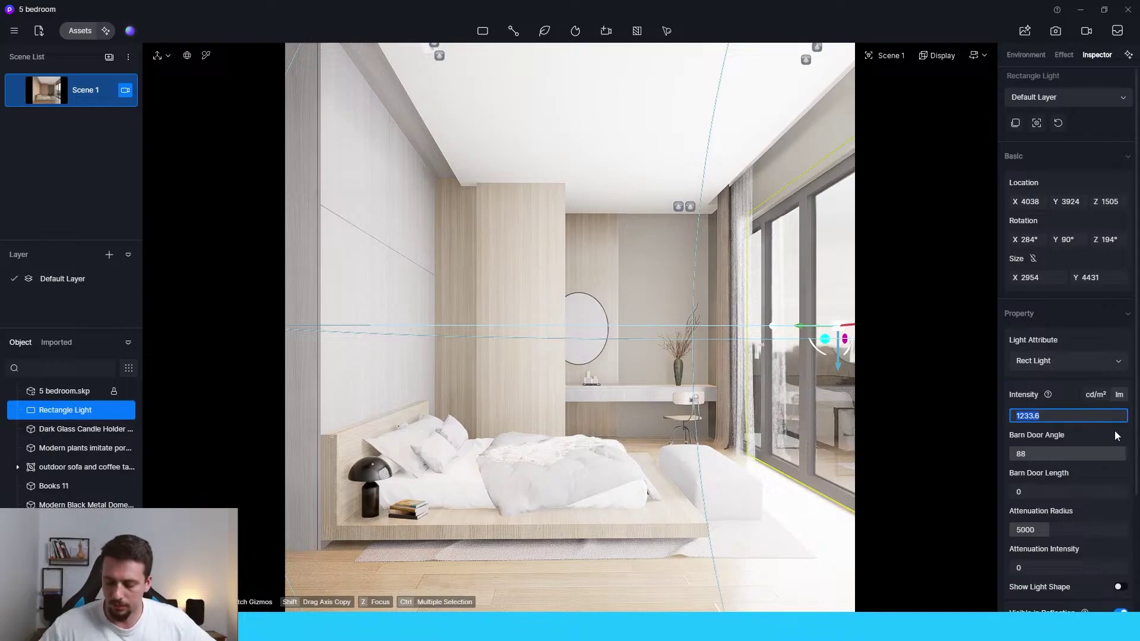
text(15)
key(Return)
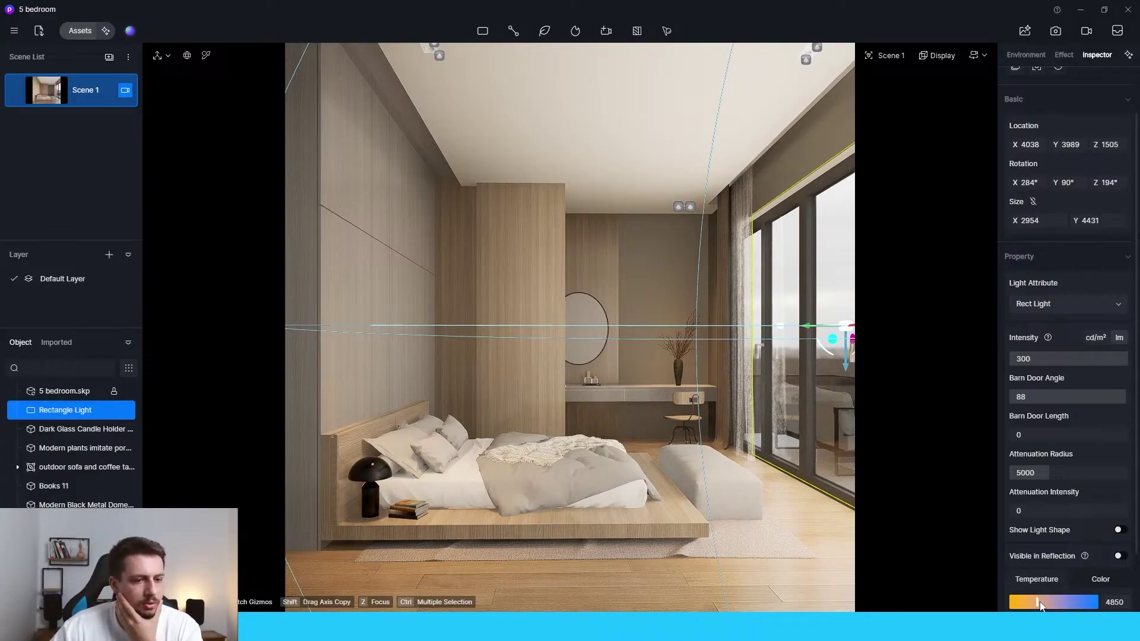
- Pick the wood material on the wardrobe and bed frame and open its base color map adjustments
click(208, 56)
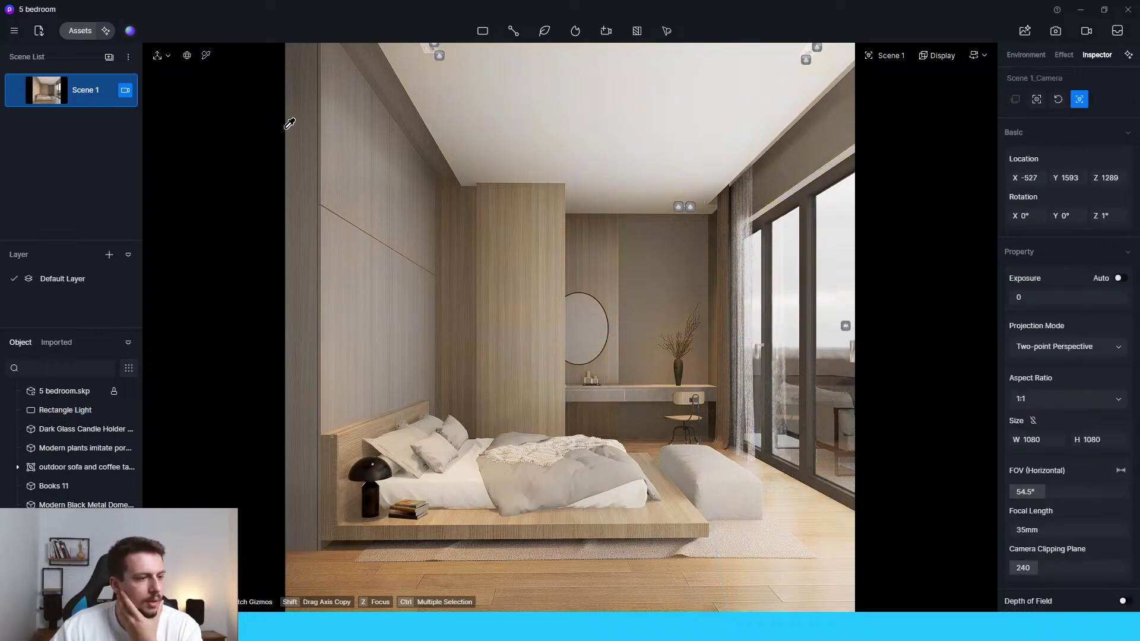
click(674, 521)
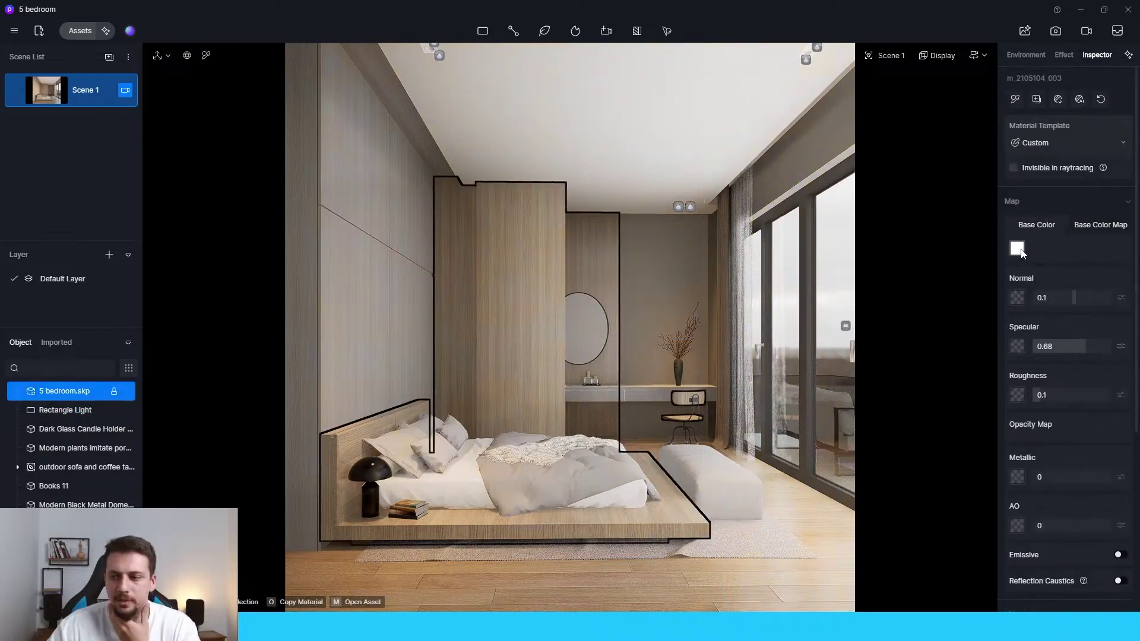
click(1105, 226)
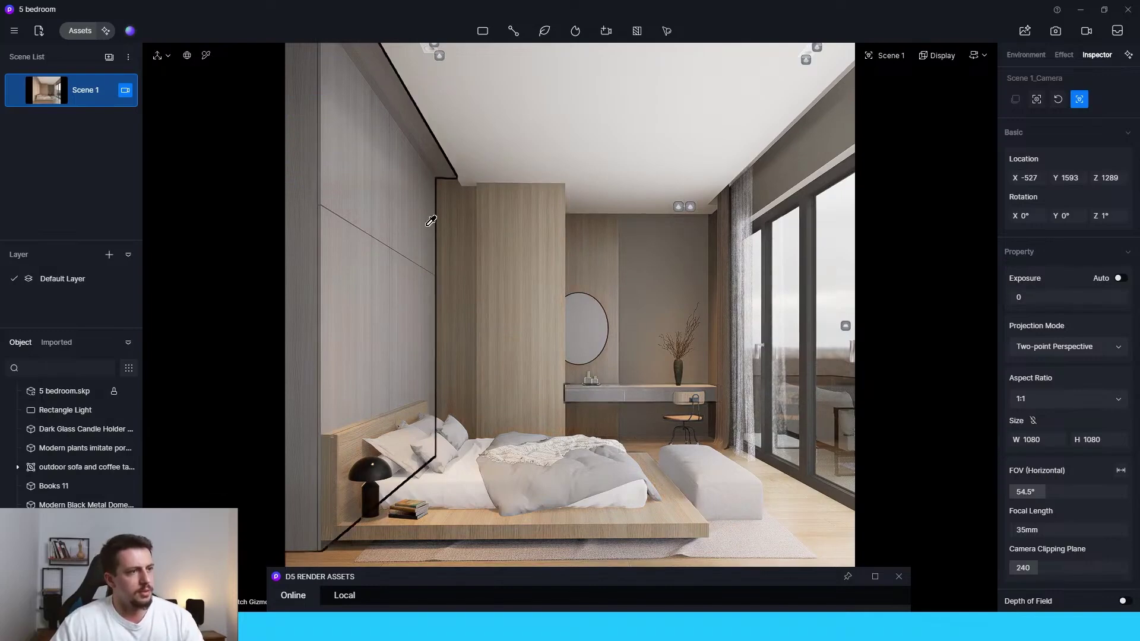
click(556, 298)
scroll(1099, 238, up, 5)
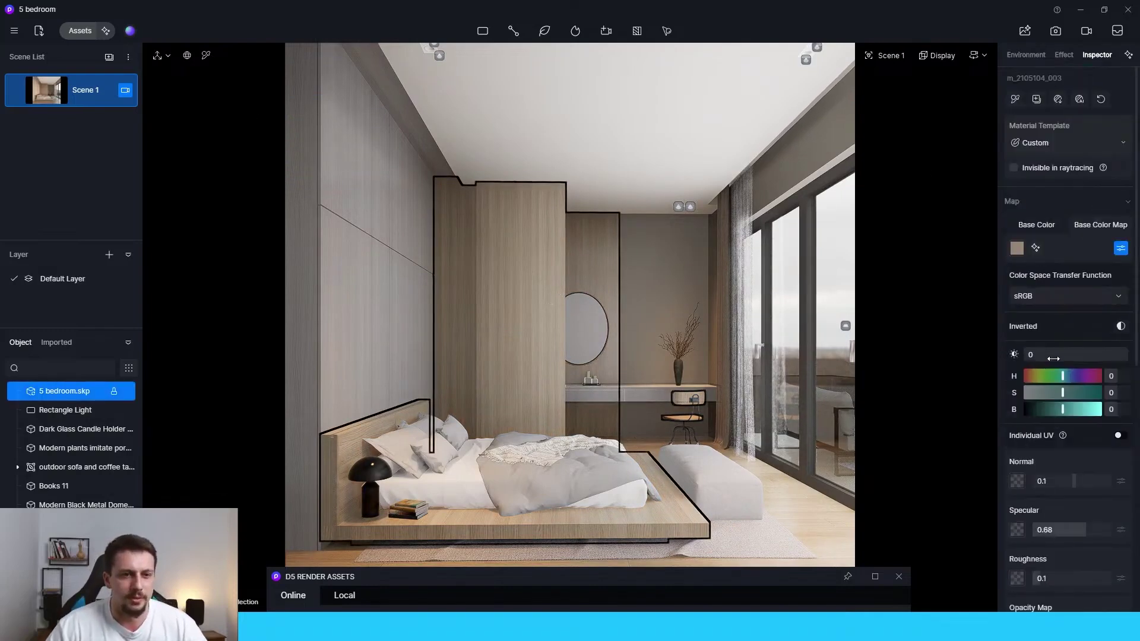
- Try the Linear color space for the wood's base color map and return it to sRGB
click(1064, 297)
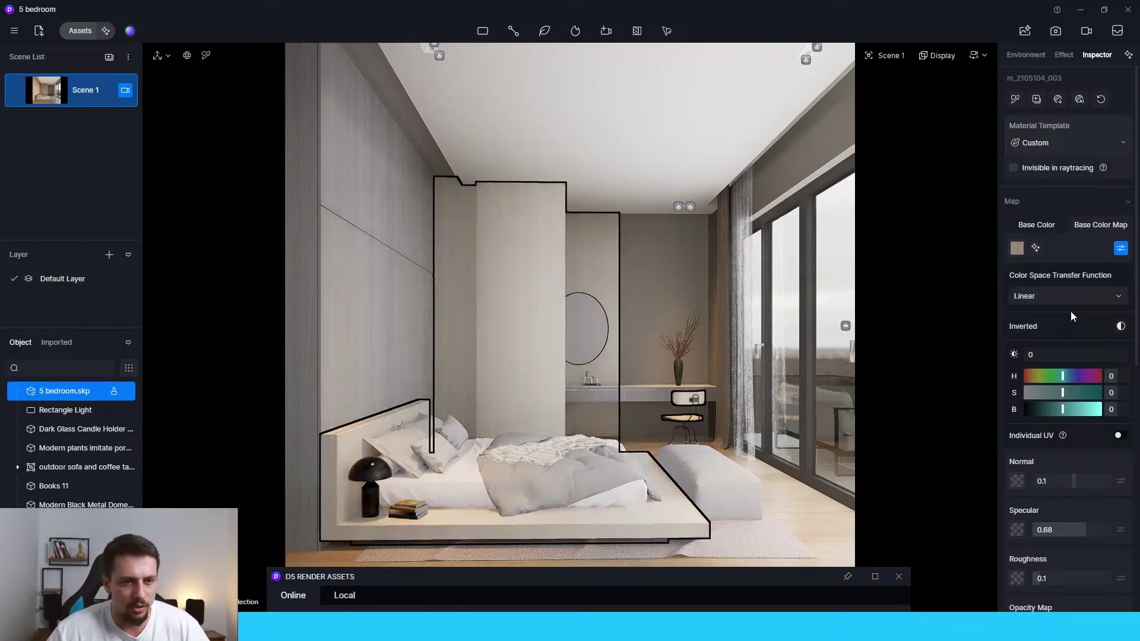
click(1069, 300)
click(1057, 338)
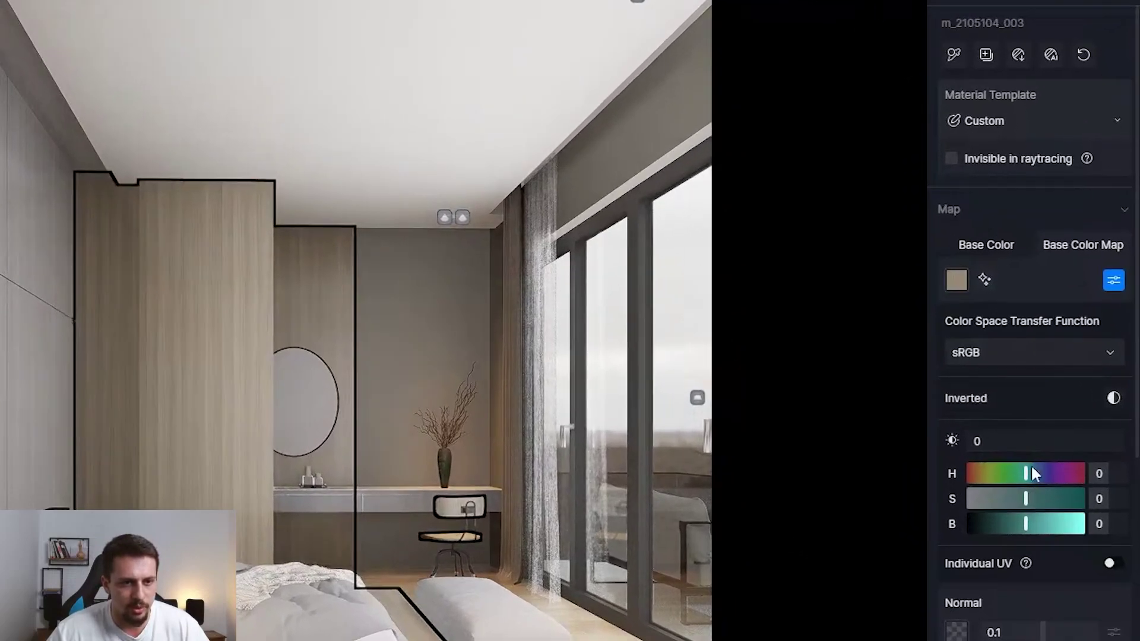
- Set the wood base color map's saturation to 27 and its contrast to 8
click(1017, 446)
click(1034, 430)
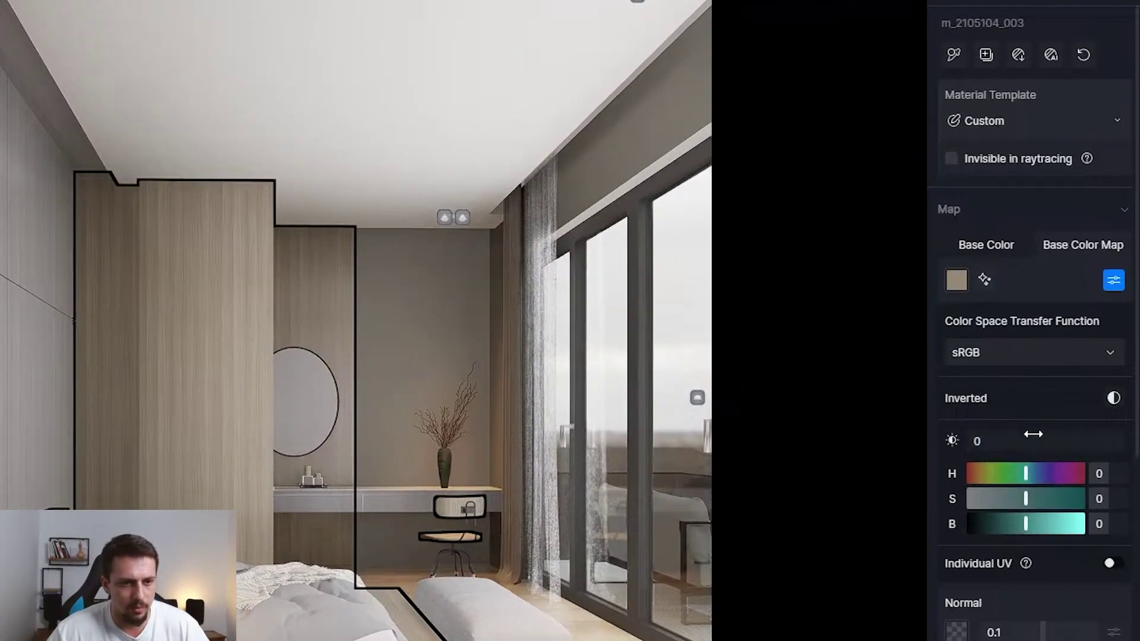
mouse_move(1046, 441)
mouse_down()
mouse_move(1074, 440)
mouse_move(1055, 447)
mouse_up()
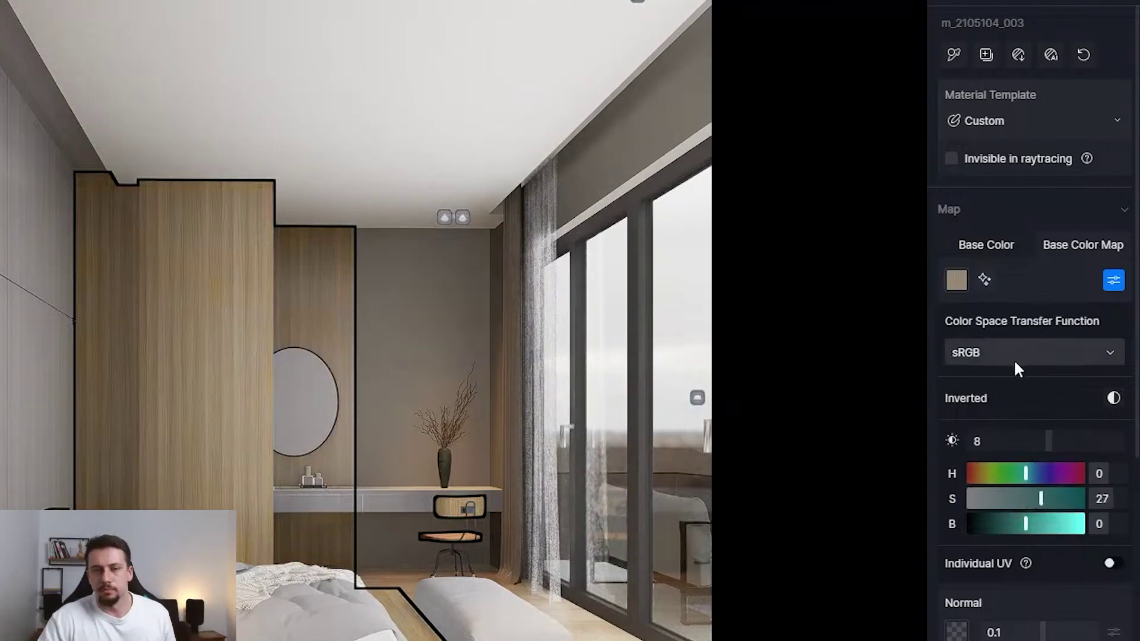
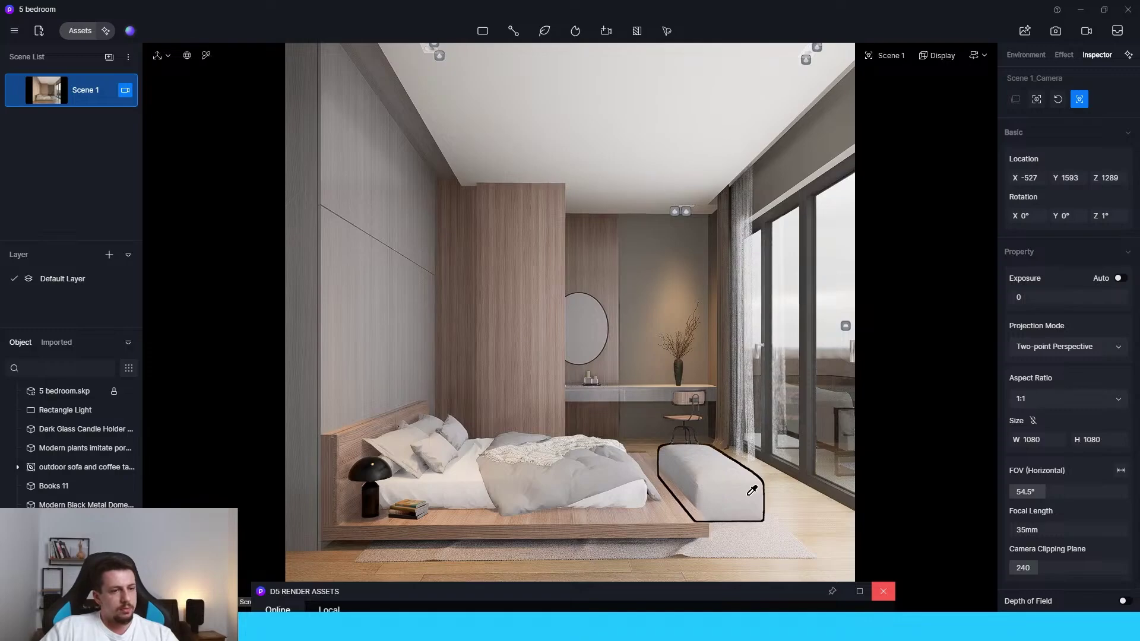
- Pick the wood floor material, open its base color map adjustments and leave the image output view
click(815, 483)
click(1121, 189)
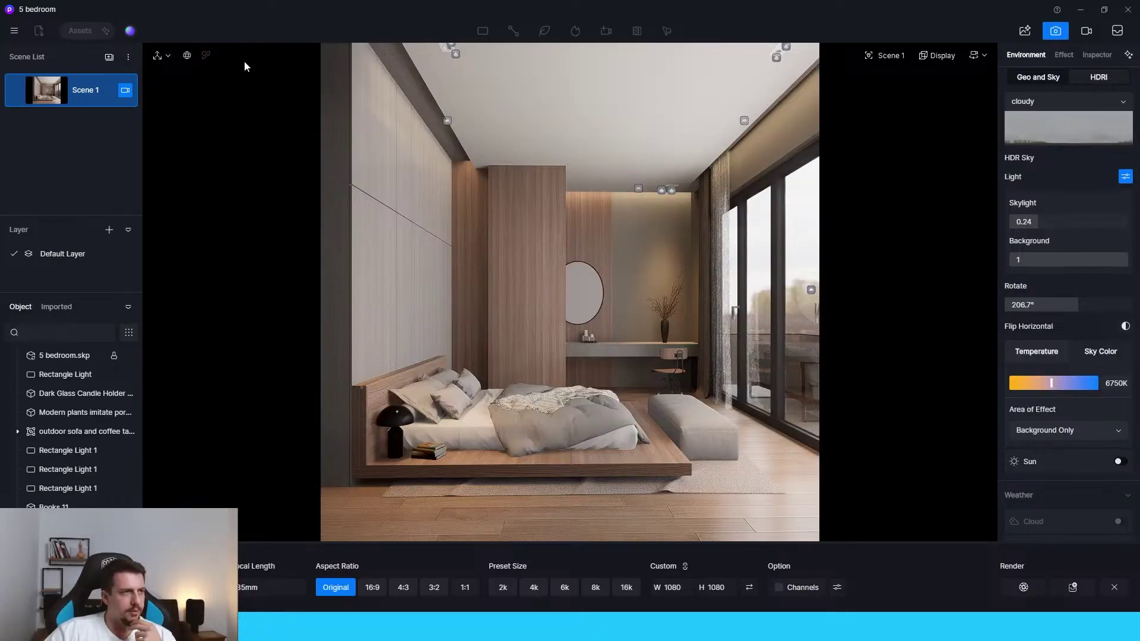
click(1055, 31)
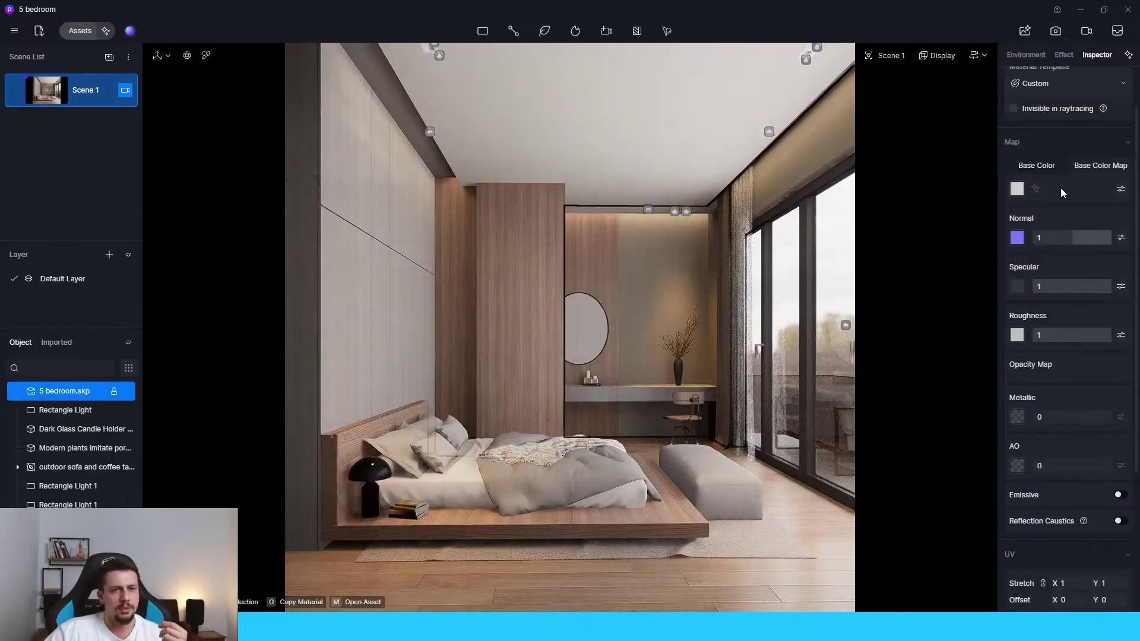
- Lighten the base color of the wall paint behind the vanity desk to hex e2dfdb
click(1017, 189)
click(556, 9)
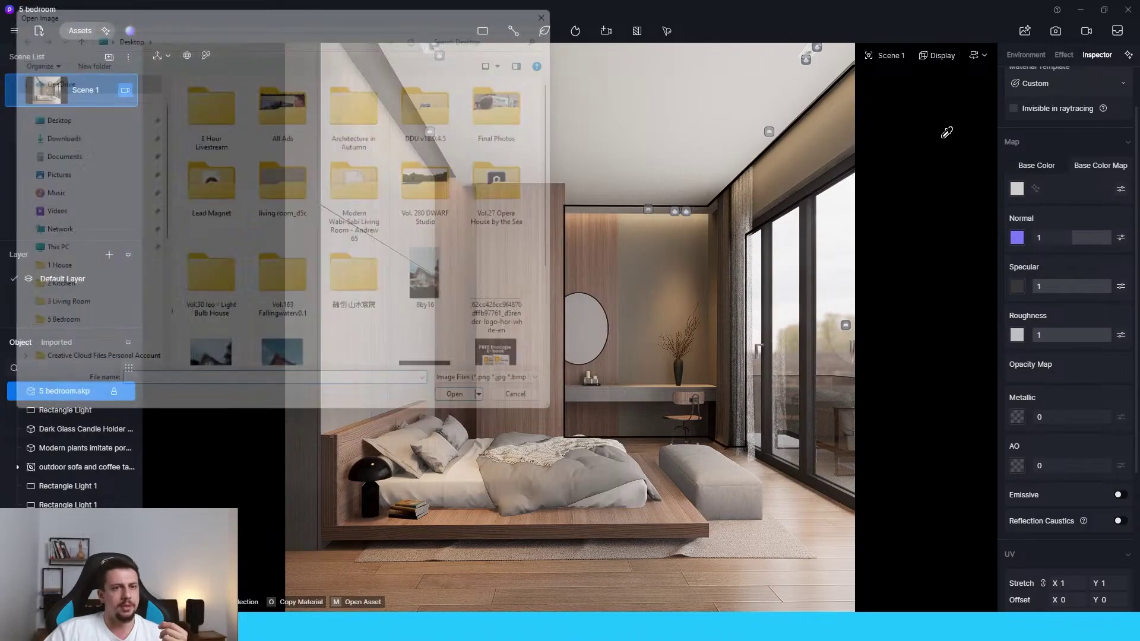
click(1017, 189)
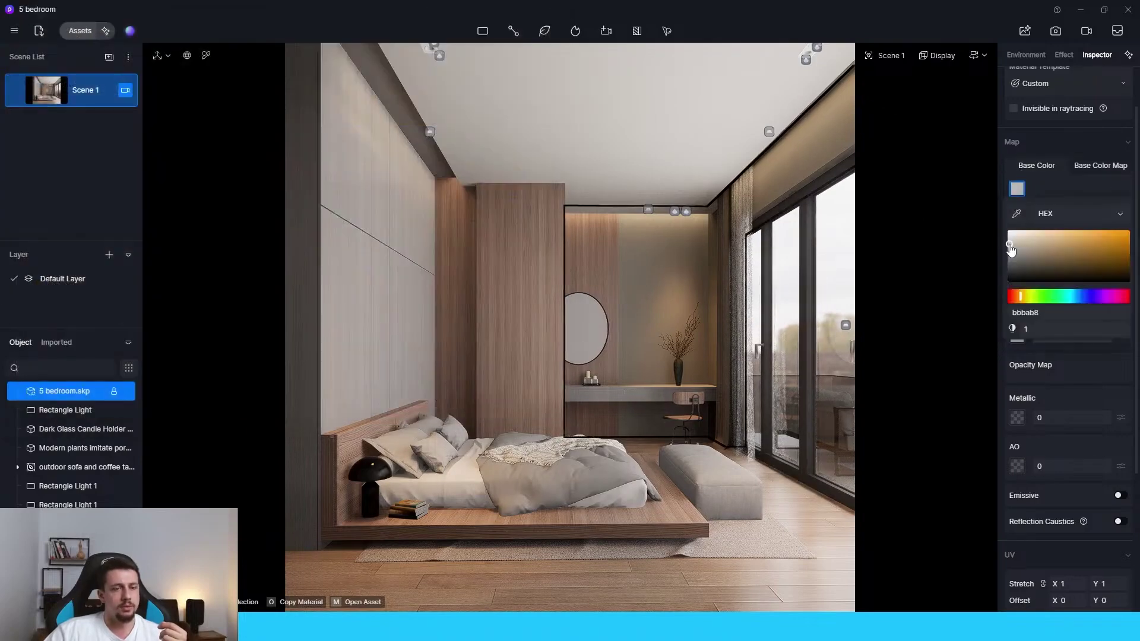
drag(1009, 244, 1013, 241)
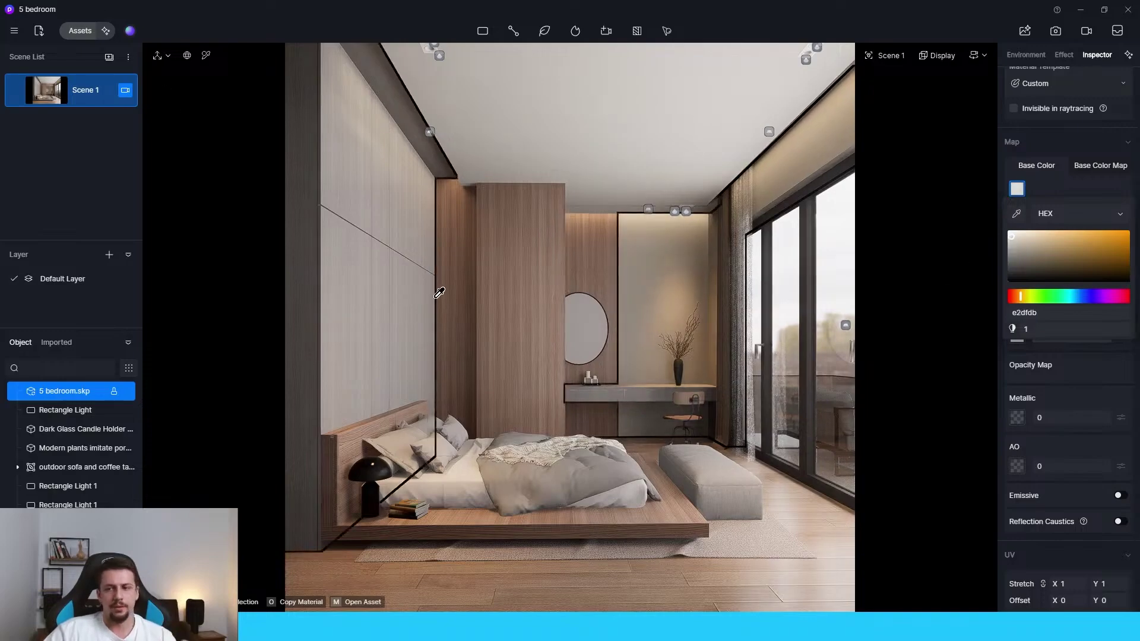
- Pick the wood material on the wardrobe and bed frame and set its base color map's hue to -11
click(548, 372)
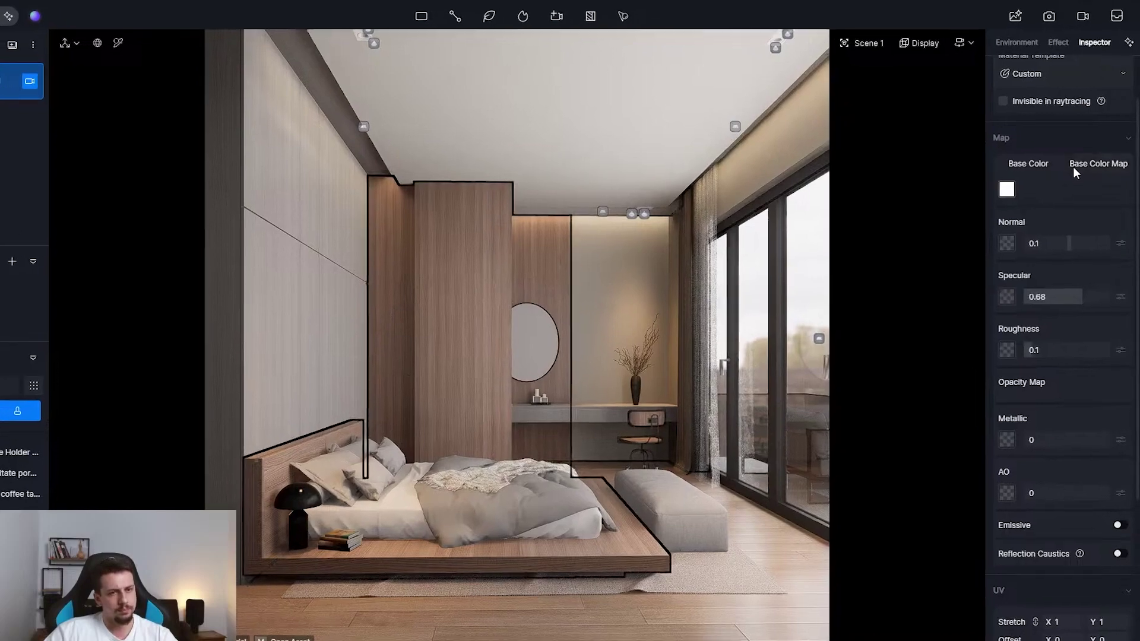
click(1080, 169)
click(1120, 190)
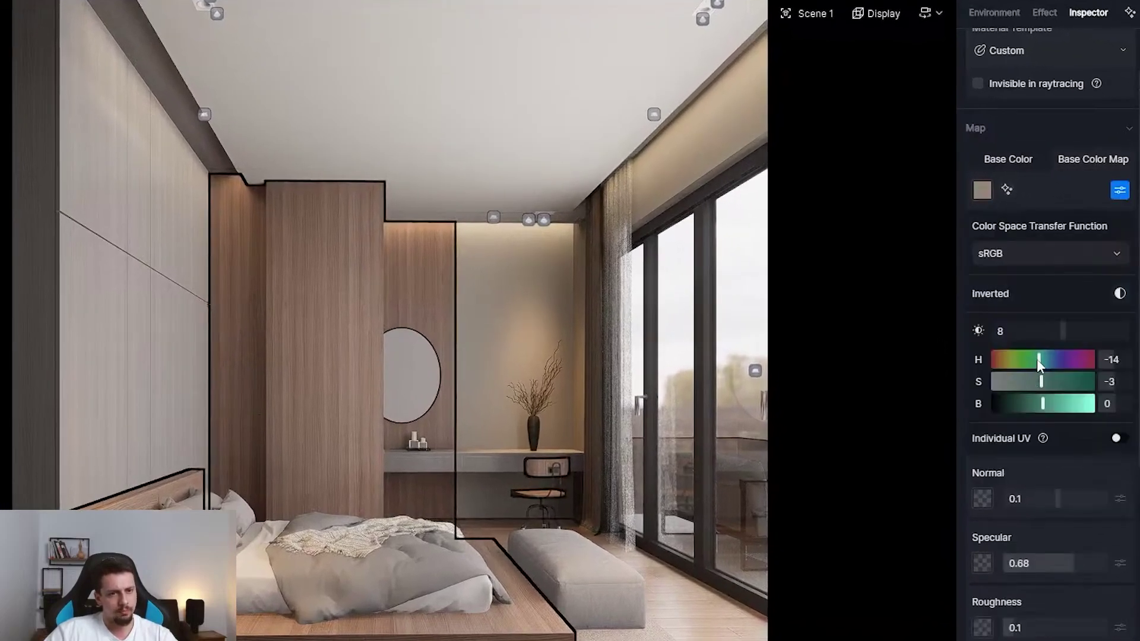
mouse_move(1037, 359)
mouse_down()
mouse_move(1004, 359)
mouse_move(1036, 359)
mouse_up()
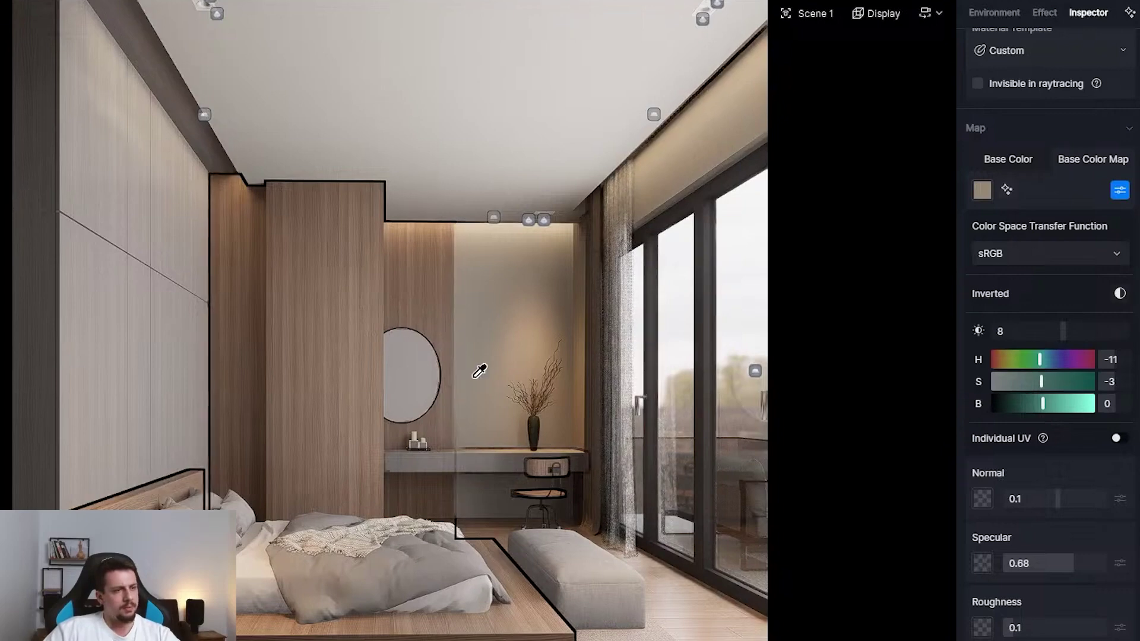
- Reframe the camera slightly lower so the bed, wardrobe, vanity and window stay in the composition
scroll(480, 365, up, 3)
right_drag(477, 366, 470, 359)
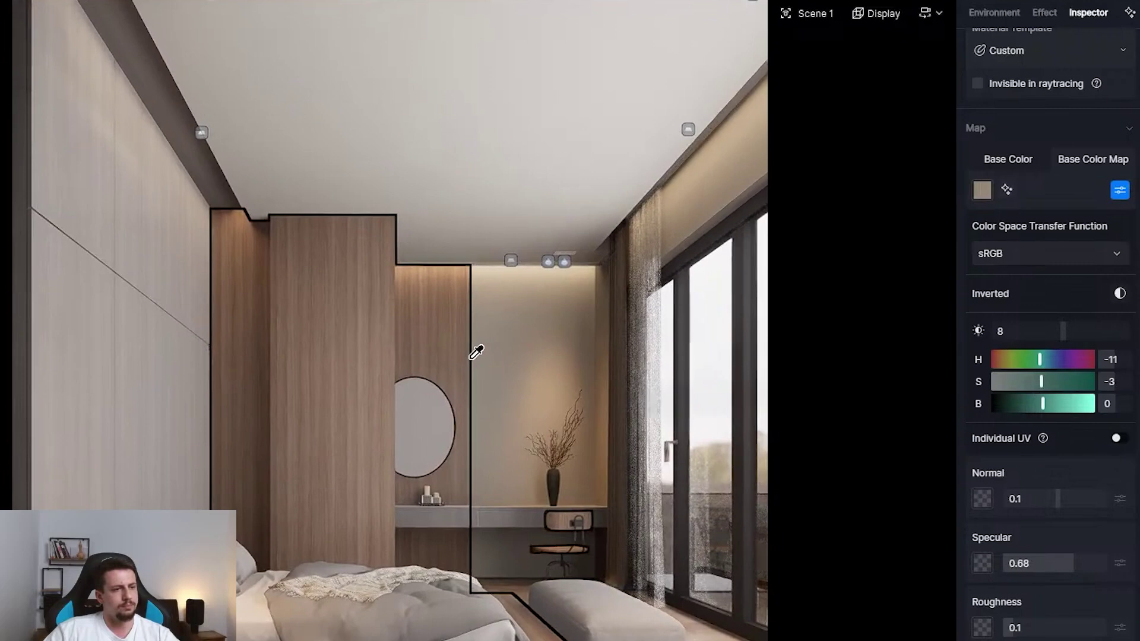
scroll(477, 352, down, 1)
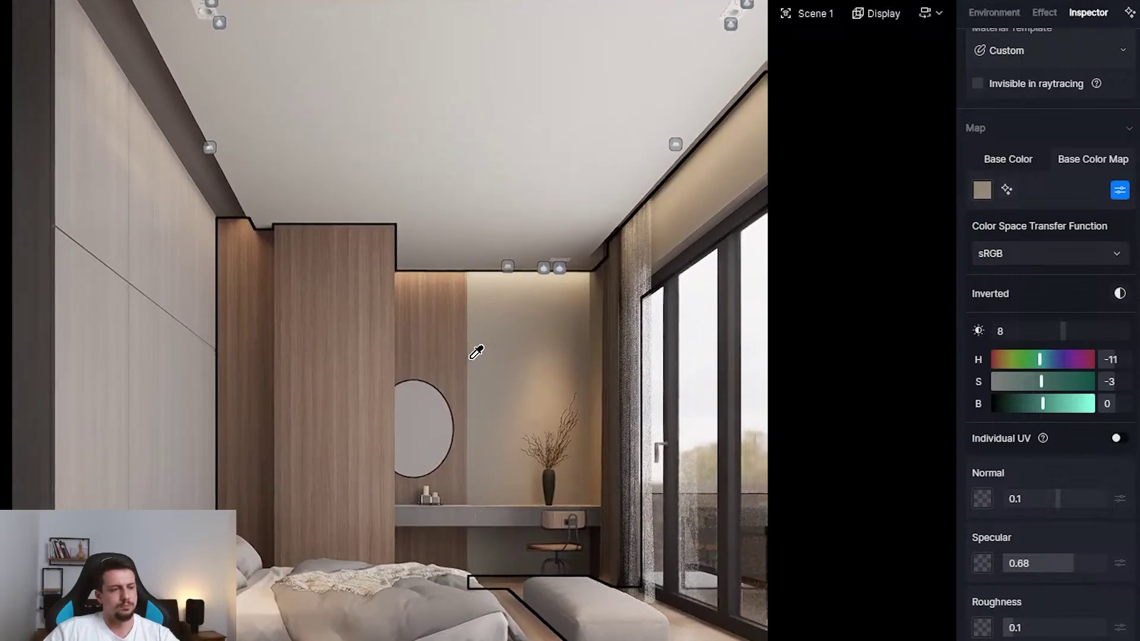
right_drag(470, 360, 472, 362)
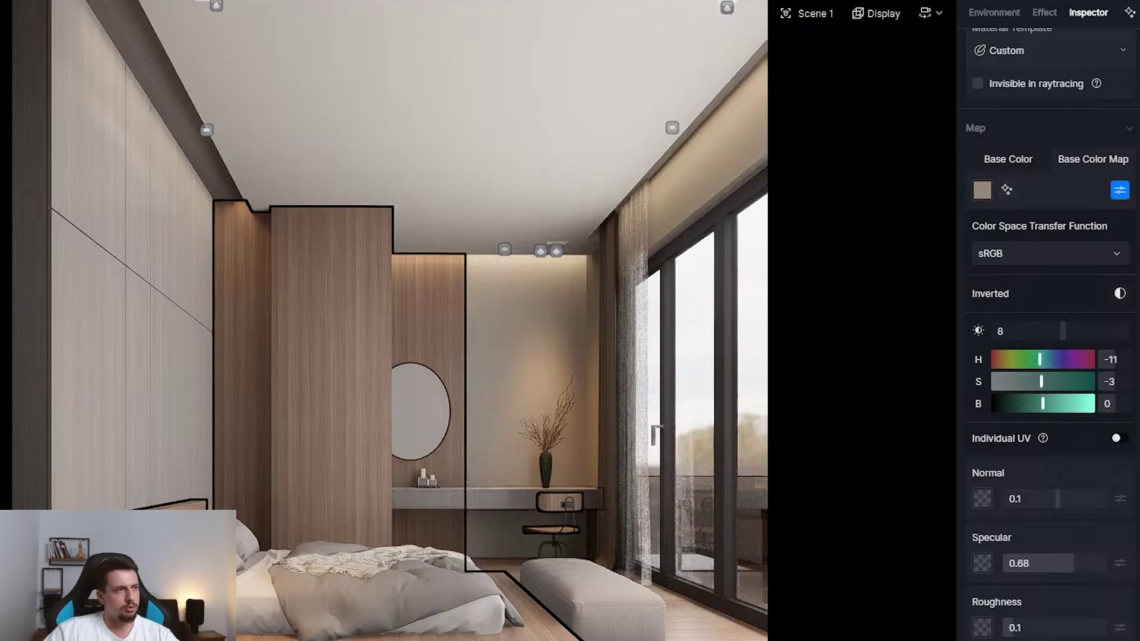
- Pick the dark window frame material and set its metallic to 1 and its roughness to 0.31
key(i)
click(719, 226)
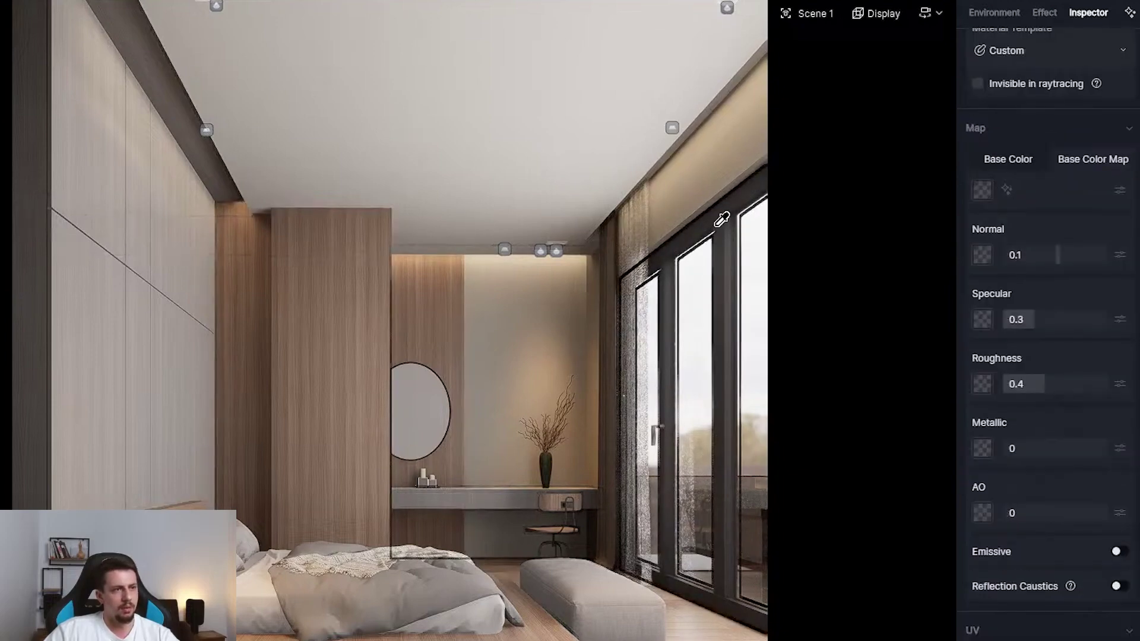
drag(1013, 448, 1116, 447)
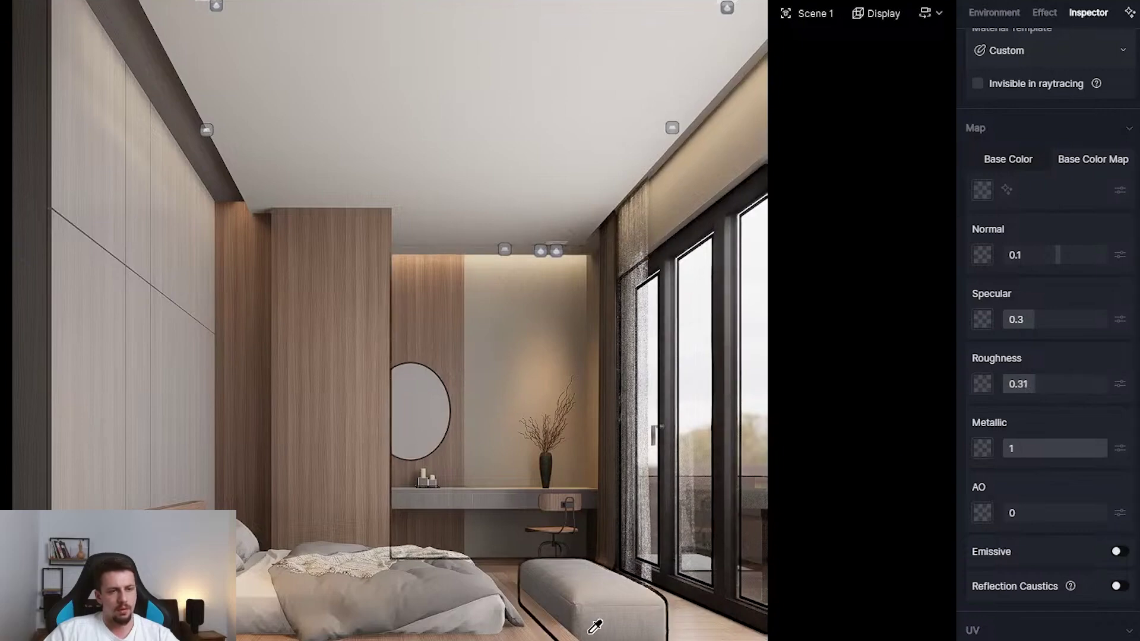
- Pick the desk chair's black frame material and set its metallic to 1 and its roughness to 0.24
click(572, 506)
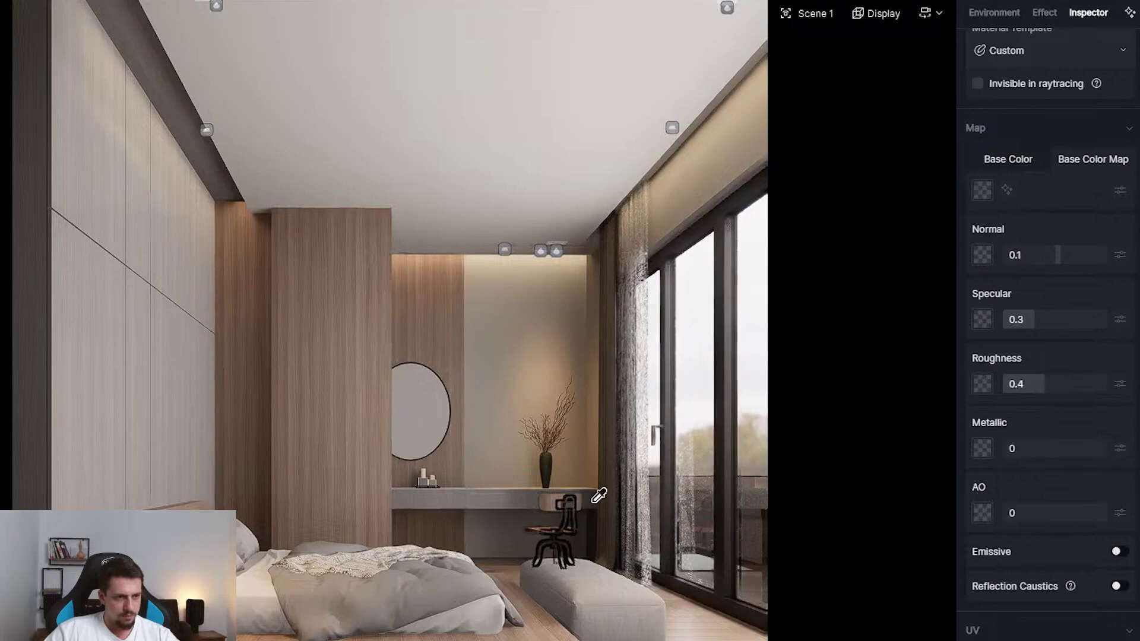
drag(1020, 452, 1086, 452)
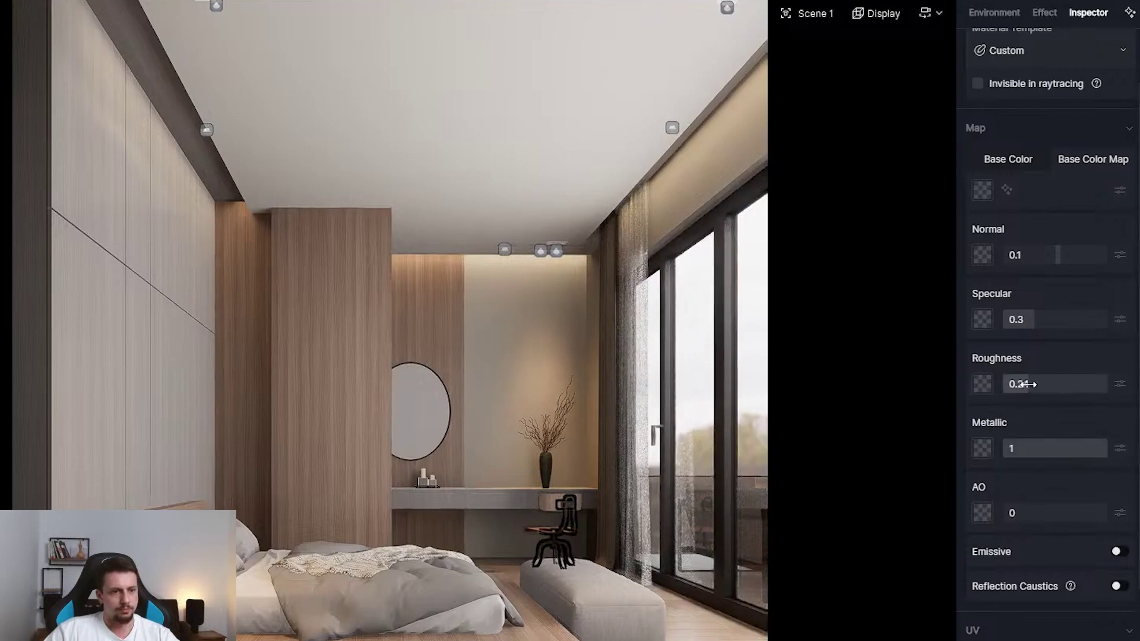
drag(1029, 385, 1028, 384)
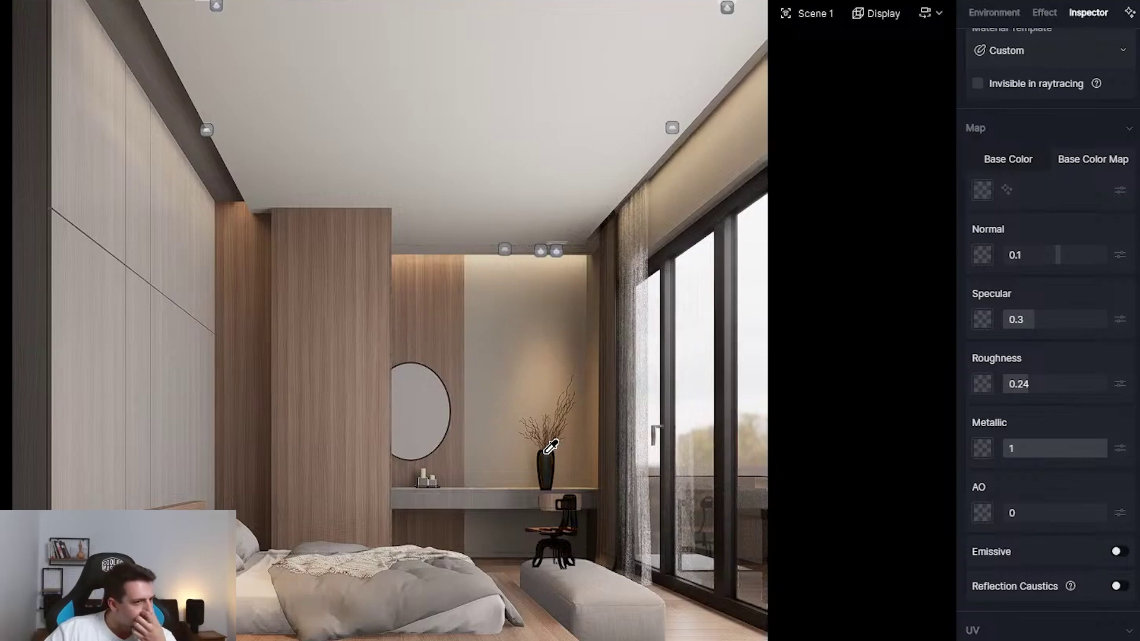
- Shift the rectangle light in the ceiling recess above the headboard wall slightly
click(206, 129)
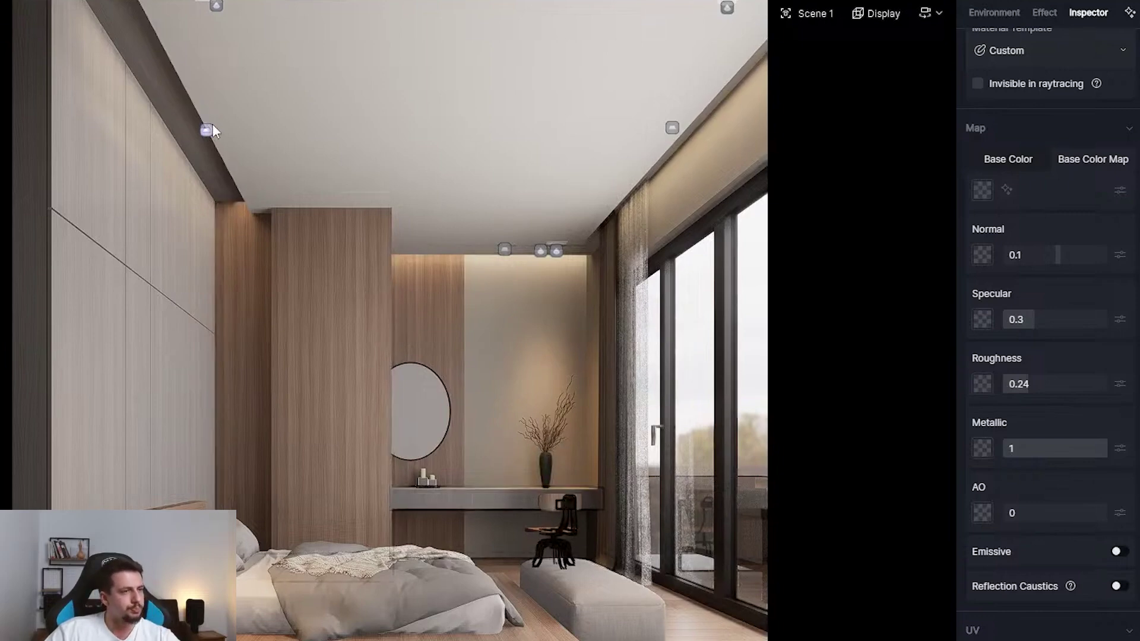
mouse_move(209, 191)
mouse_down()
mouse_move(209, 220)
mouse_move(209, 186)
mouse_move(209, 197)
mouse_up()
key(Escape)
key(i)
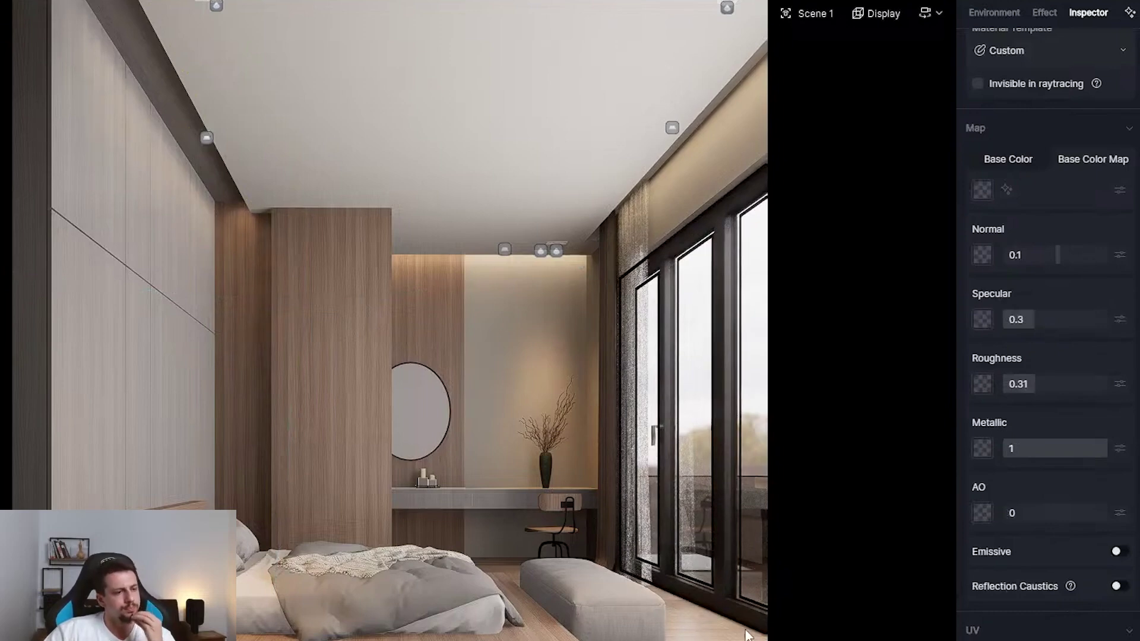
- Set the scene's post-processing white balance to 5959 and its exposure to -0.05
click(1036, 14)
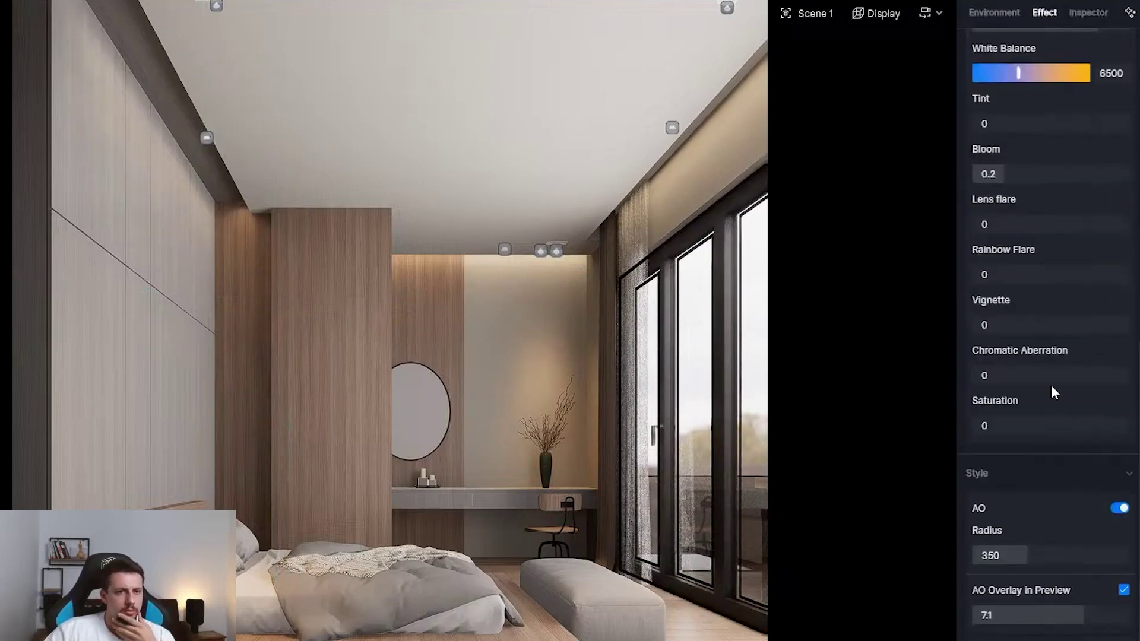
scroll(1048, 398, up, 5)
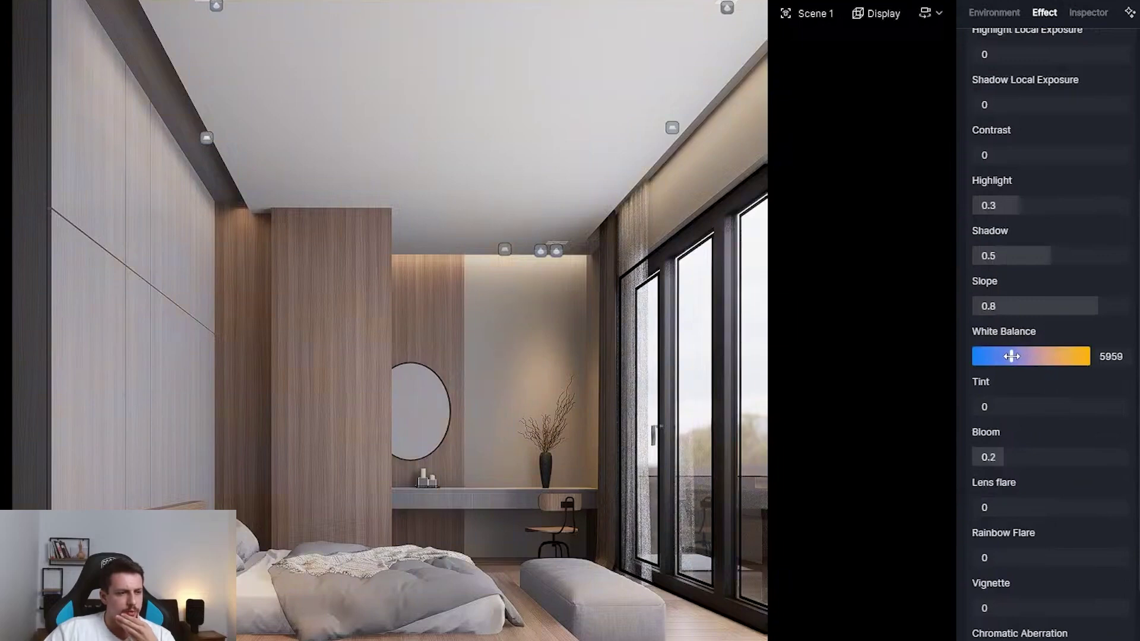
scroll(1015, 356, up, 5)
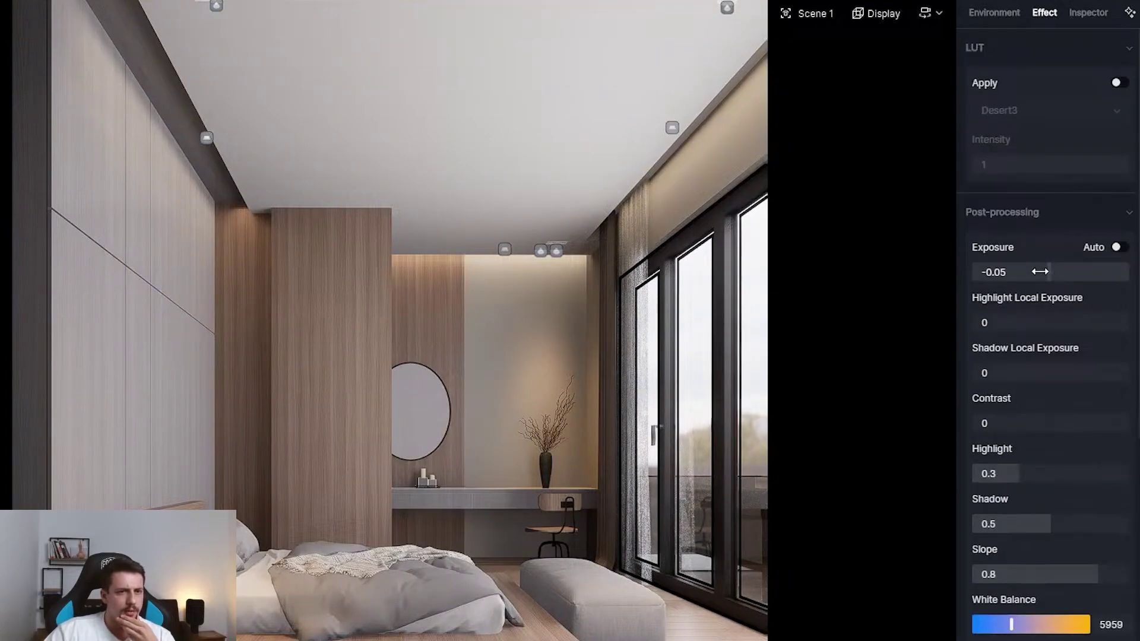
- Set the ambient occlusion radius to 451 and its preview overlay to 8
scroll(1003, 518, down, 8)
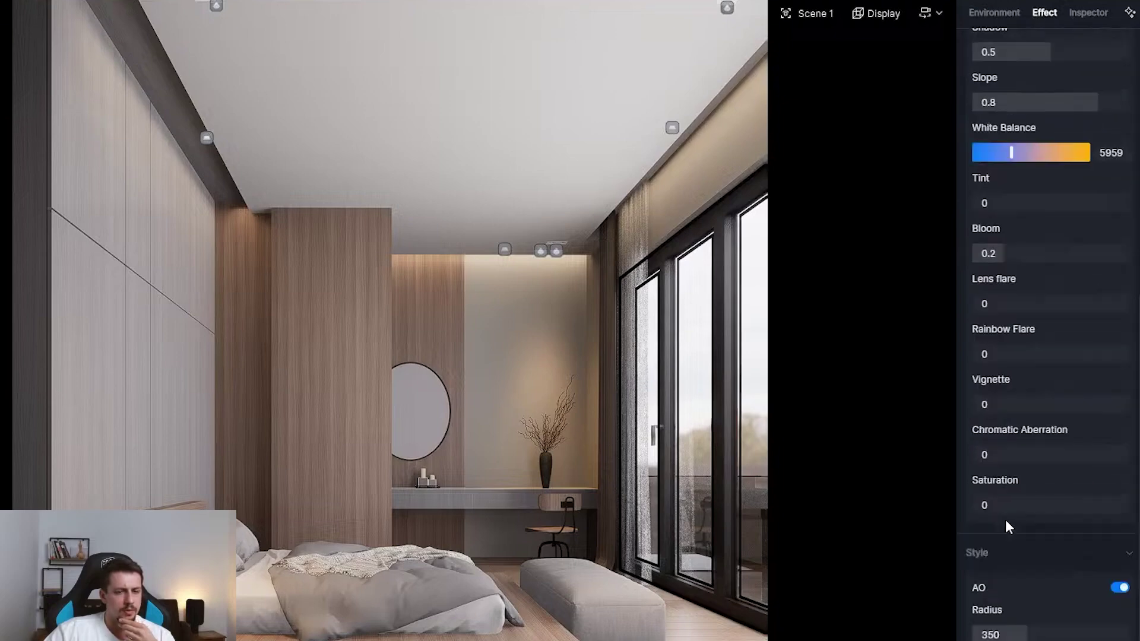
drag(1026, 556, 1048, 565)
drag(1077, 614, 1101, 634)
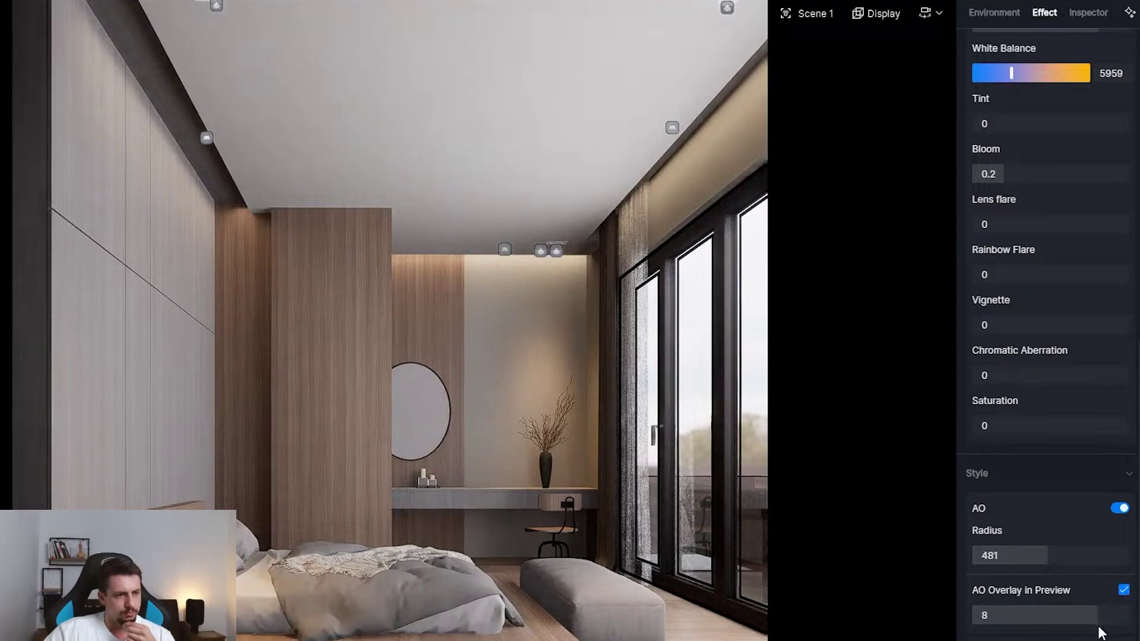
mouse_move(1055, 574)
mouse_down()
mouse_move(1010, 556)
mouse_move(1035, 568)
mouse_move(949, 573)
mouse_move(1061, 582)
mouse_move(1089, 573)
mouse_move(1025, 572)
mouse_move(1035, 571)
mouse_up()
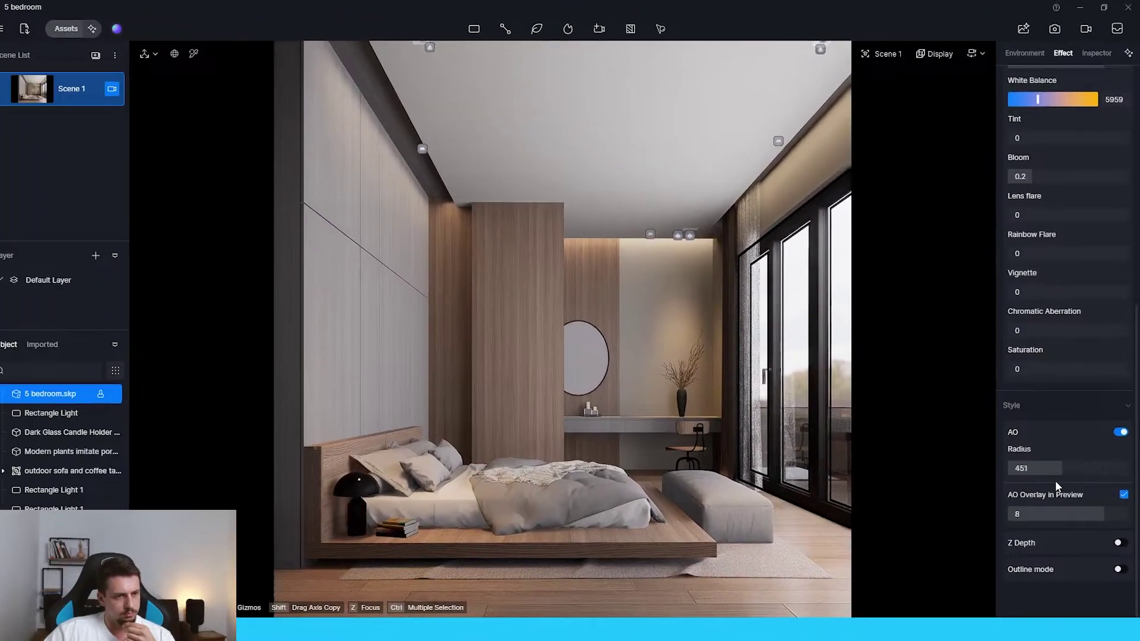
drag(1056, 485, 1045, 485)
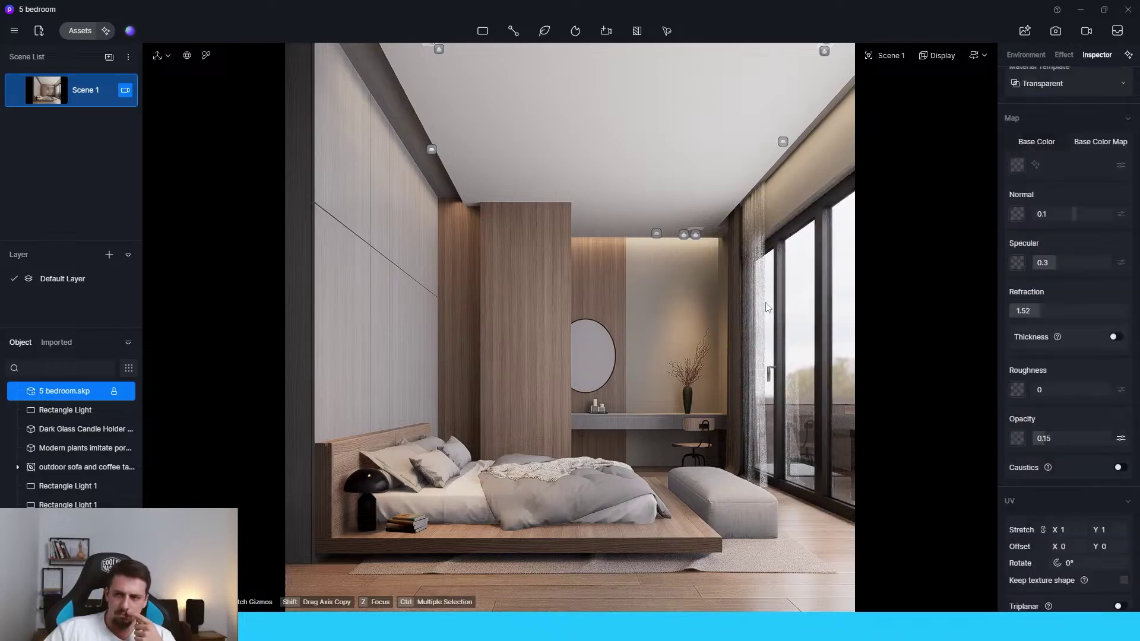
- Pick the sheer curtain material by the window and search the online material library for "sheer"
click(206, 56)
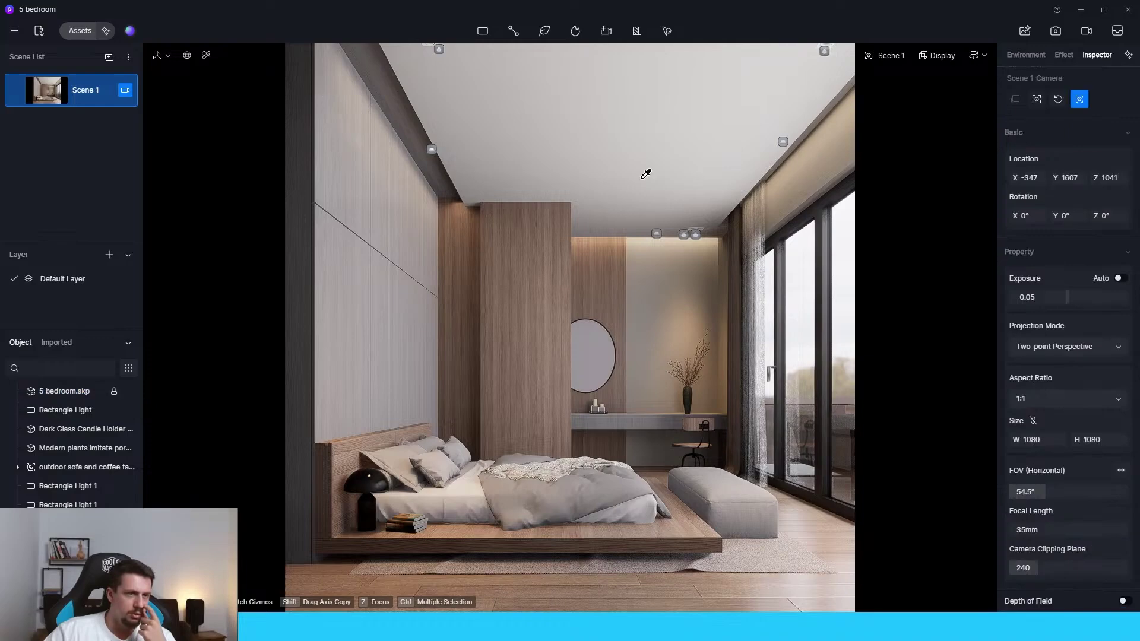
click(761, 216)
click(79, 30)
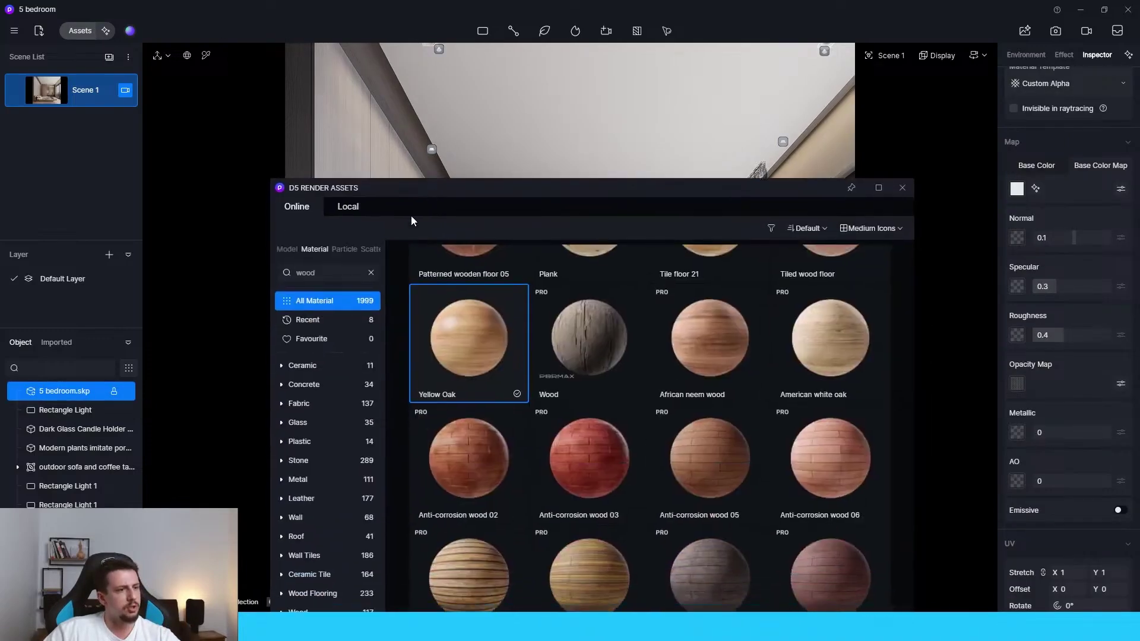
click(371, 273)
click(364, 274)
text(sh)
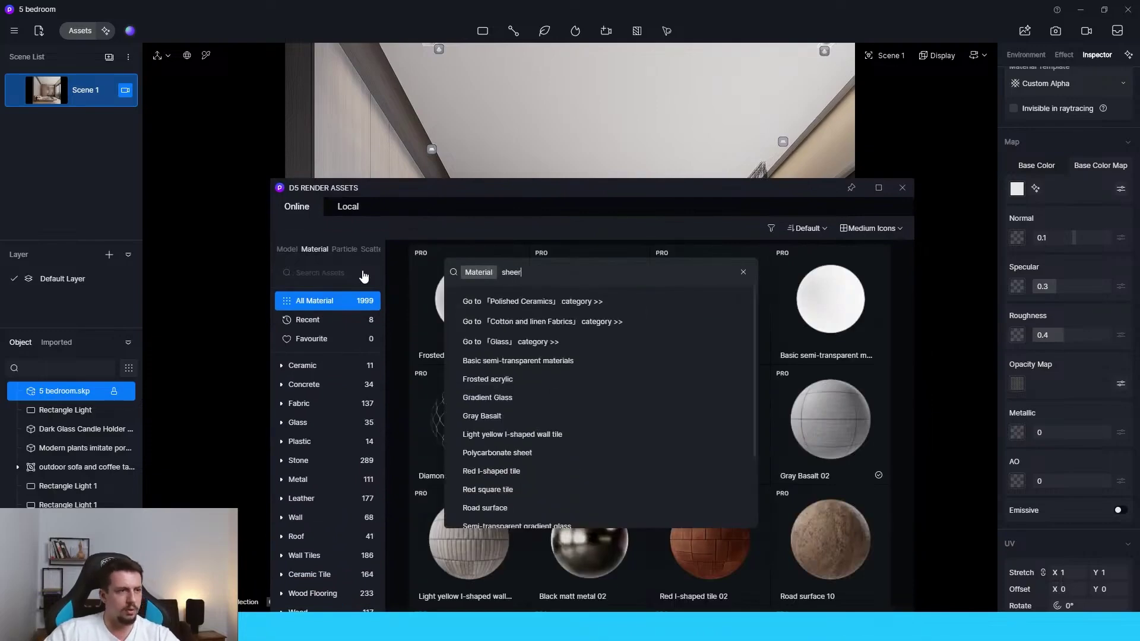
text(eer)
key(Return)
click(366, 274)
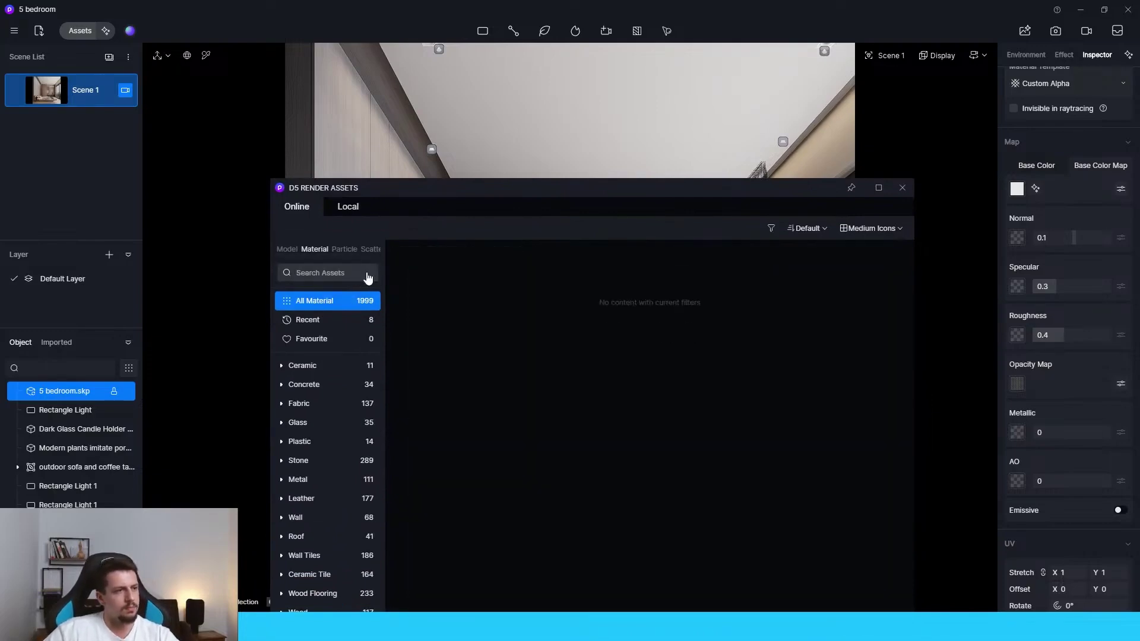
- Search the material library for "curtain", close the library and deselect the curtain material
click(356, 274)
text(curtain)
key(Return)
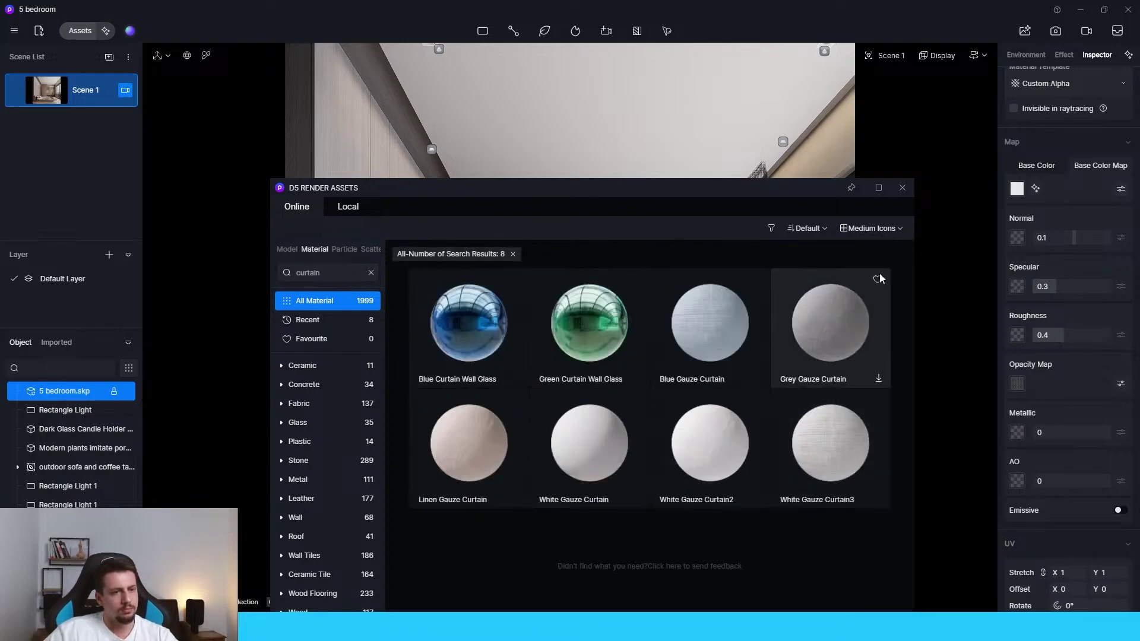
click(902, 188)
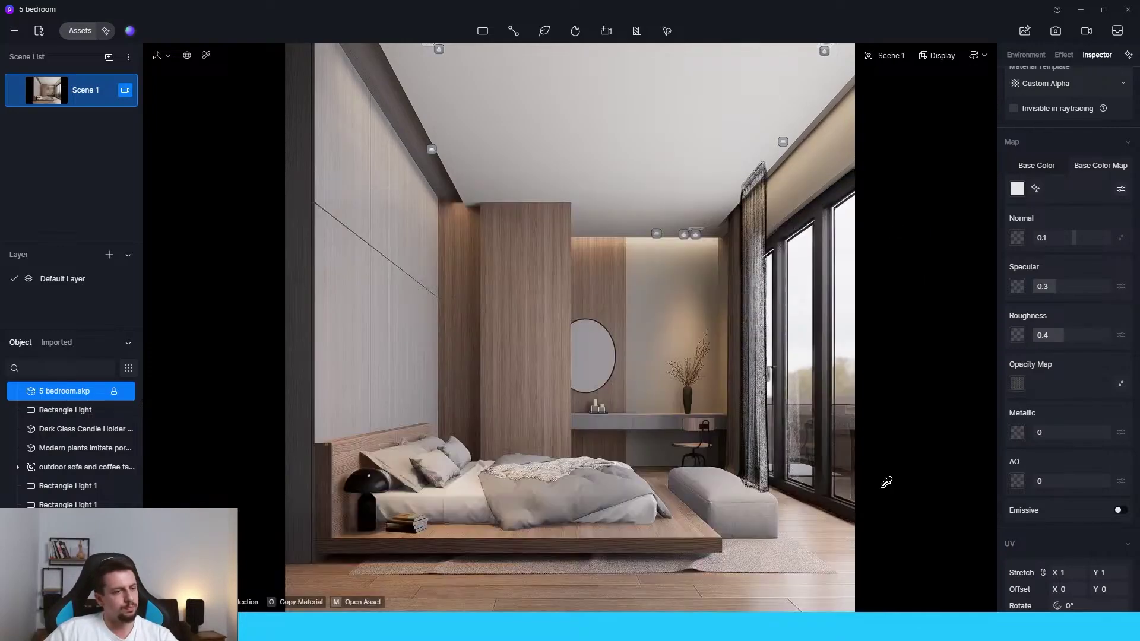
click(975, 544)
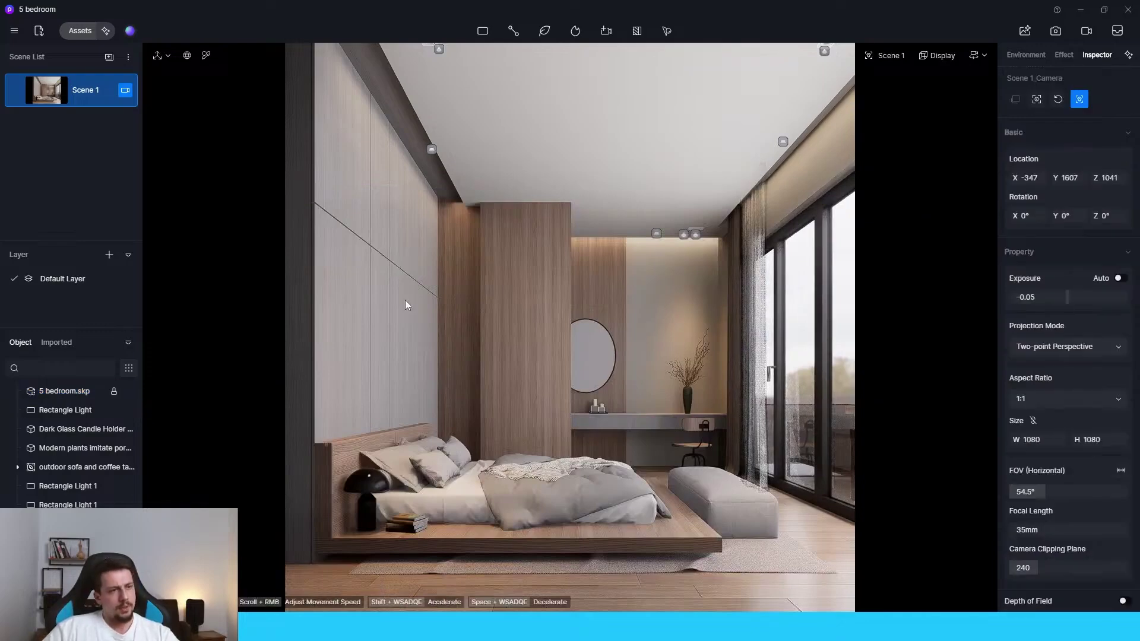
- Render the camera view to a PNG named Render 2 in the 5 Bedroom folder and set the AI Enhancer weight to Strong
click(1061, 34)
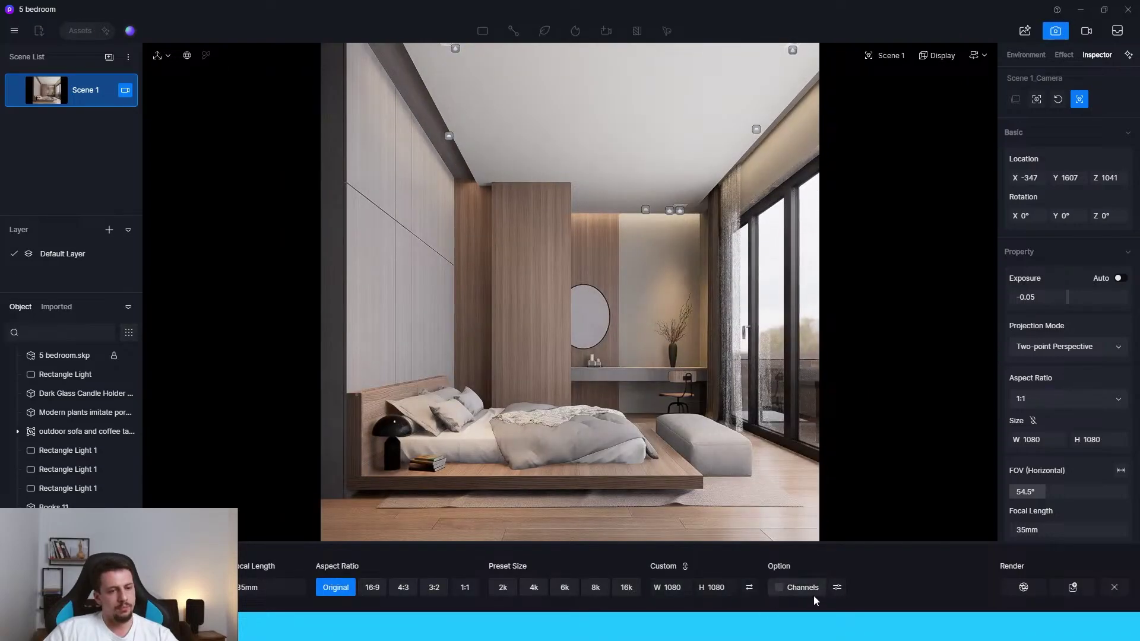
click(1023, 588)
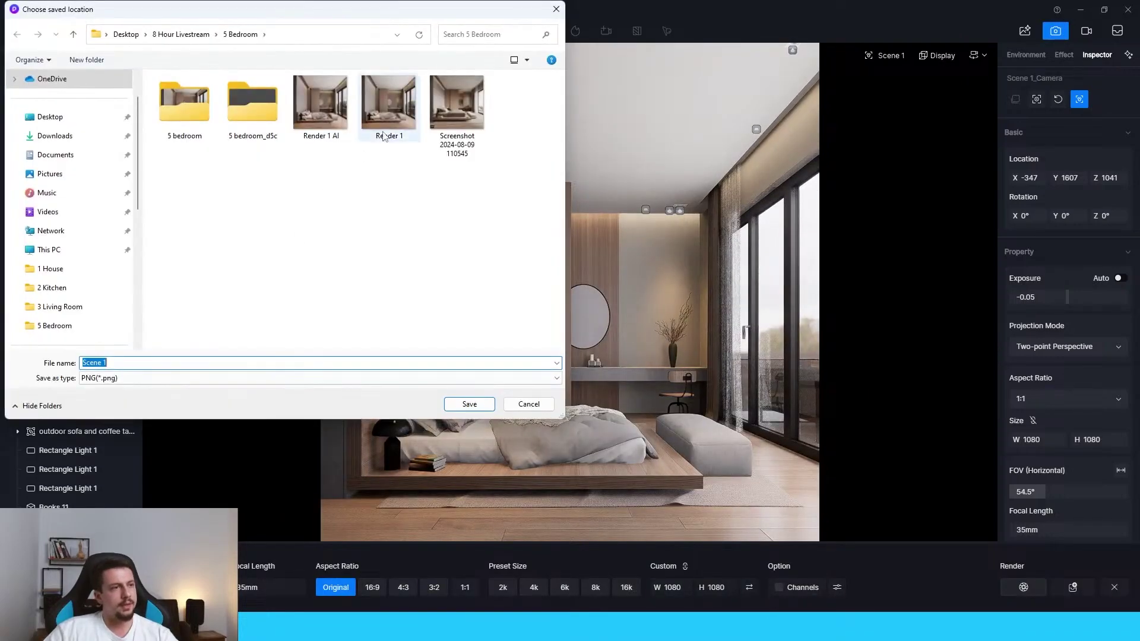
click(380, 132)
click(163, 364)
key(Right)
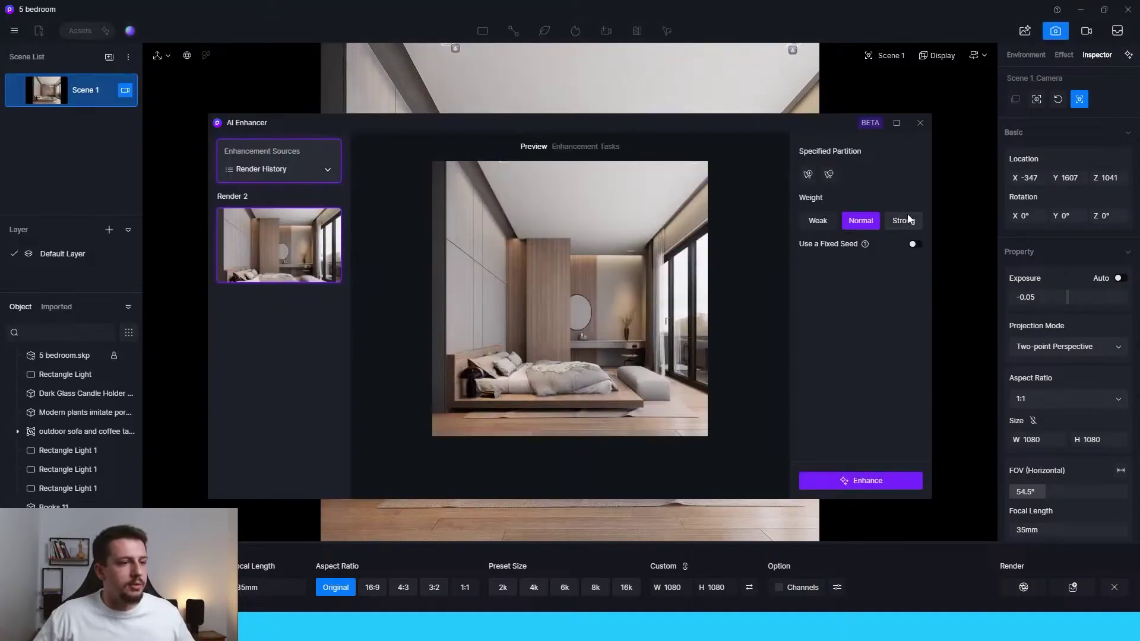
click(903, 220)
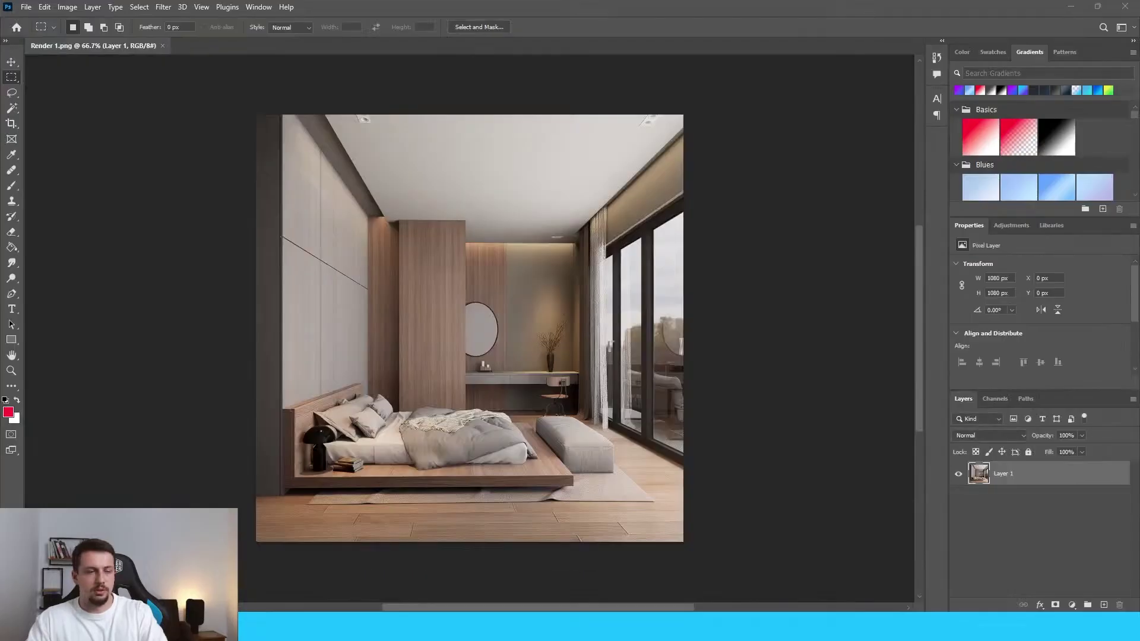
- Switch to Photoshop, place the Render 1 AI image over the original render layer and set its blend mode to Lighten
key(ctrl+t)
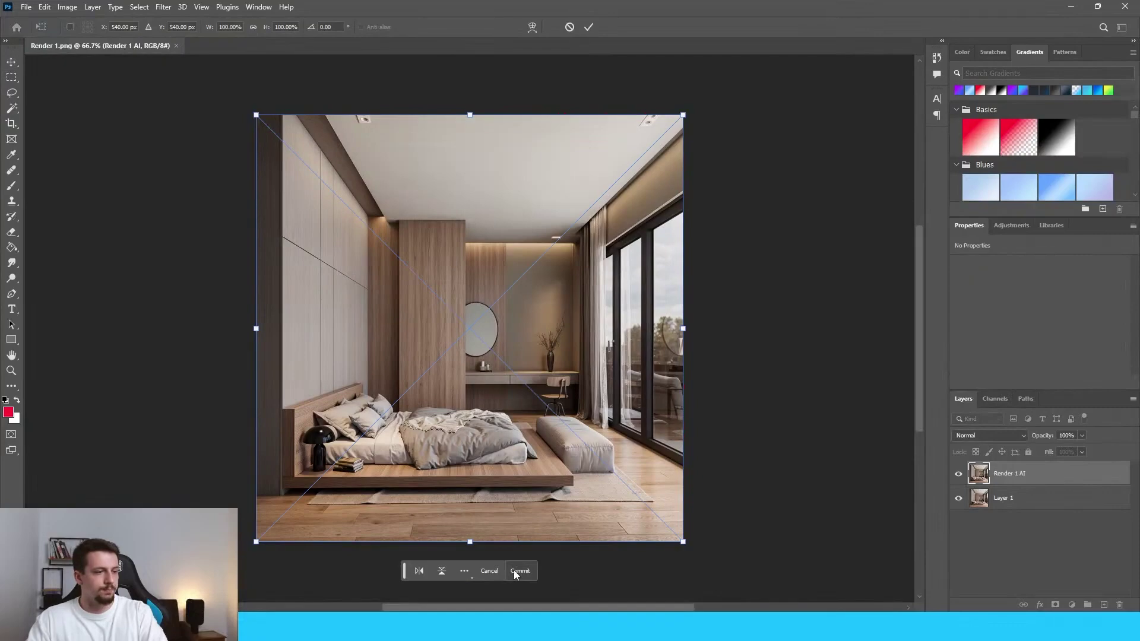
click(514, 570)
click(1016, 437)
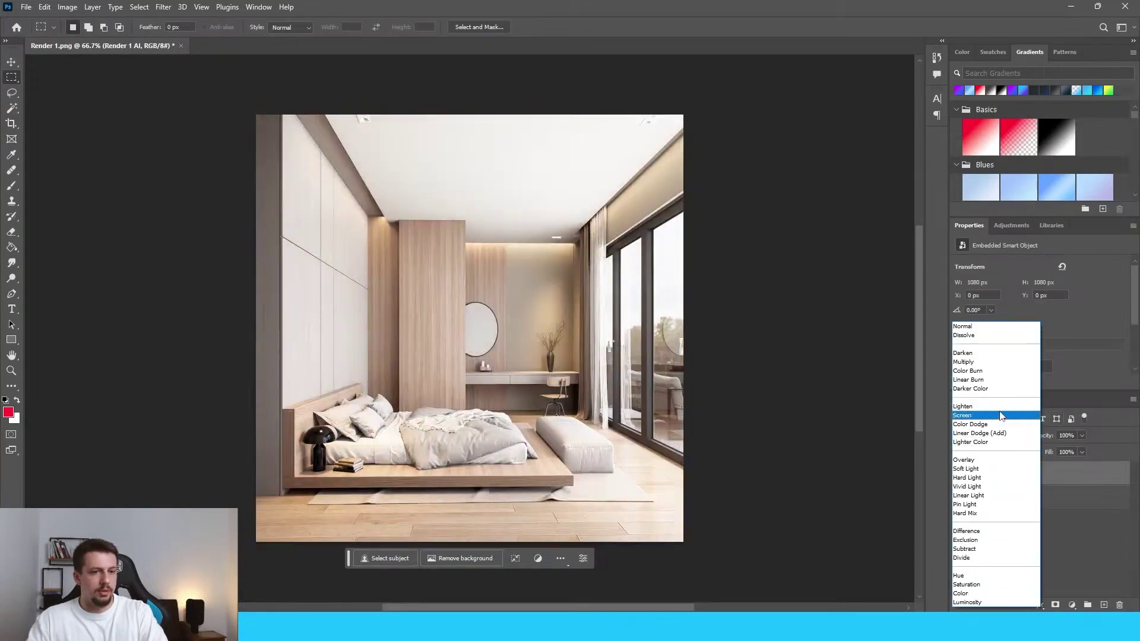
click(974, 406)
alt+scroll(464, 447, up, 2)
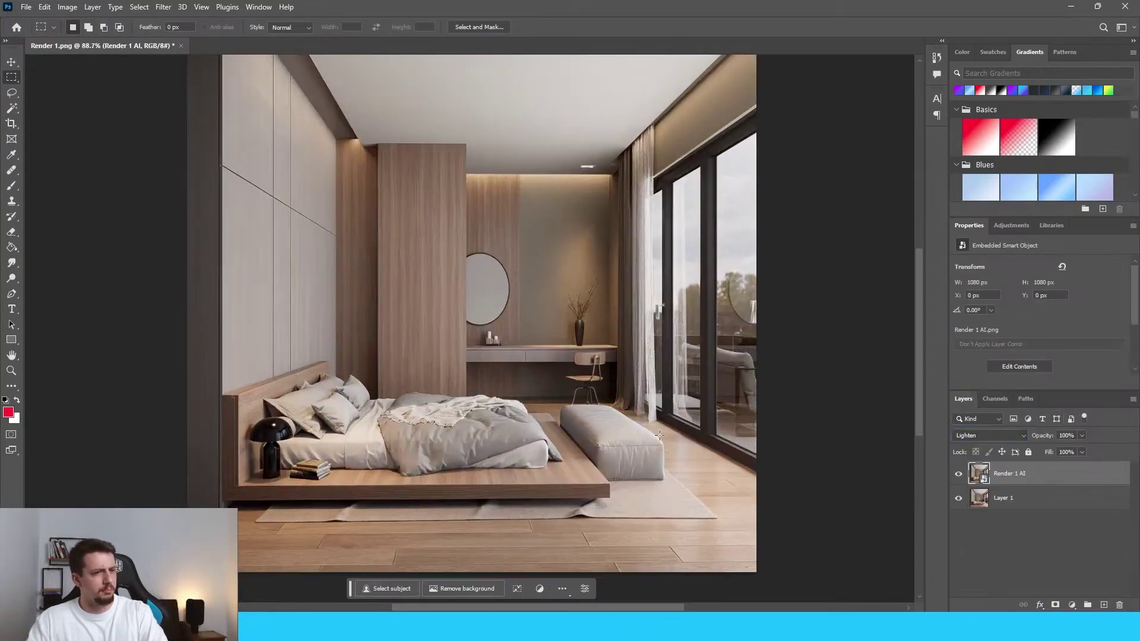
alt+scroll(659, 435, down, 2)
alt+scroll(701, 386, up, 2)
alt+scroll(739, 340, down, 1)
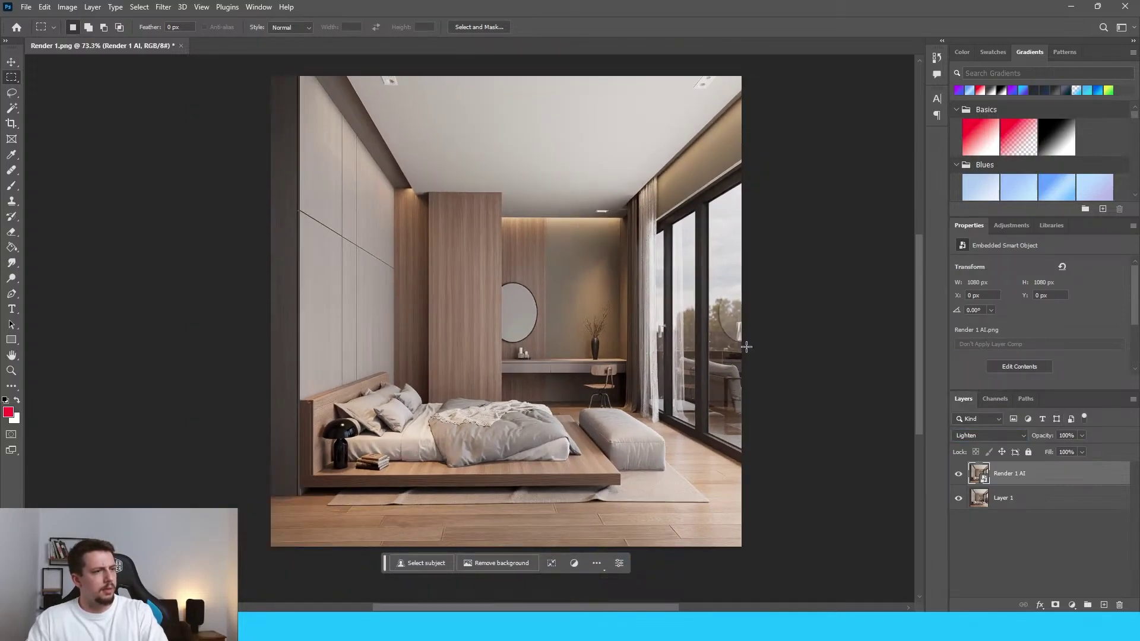
alt+scroll(594, 281, up, 2)
alt+scroll(583, 267, down, 2)
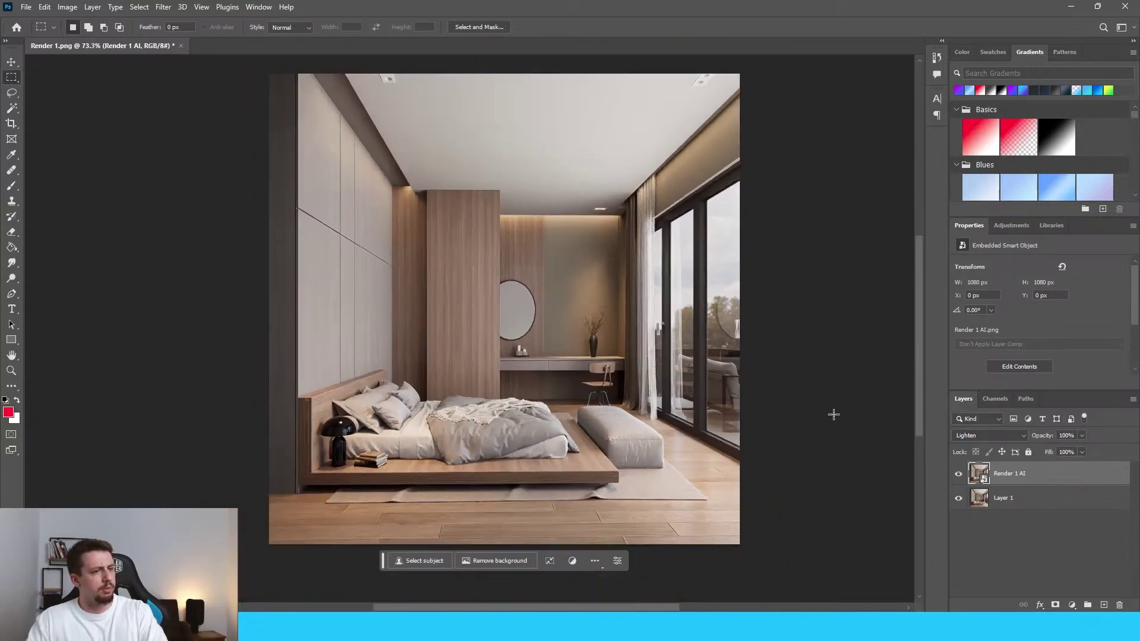